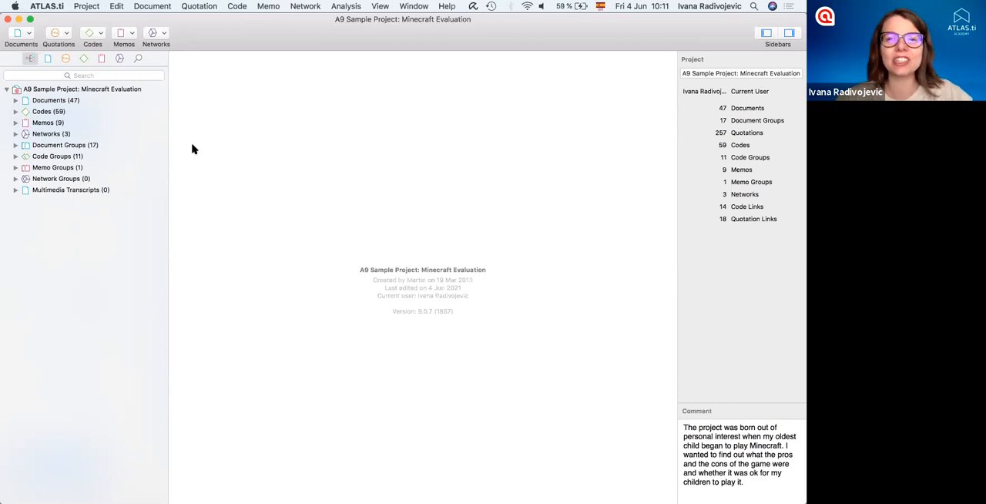
{"action": "left_click", "coordinate": [85, 6]}
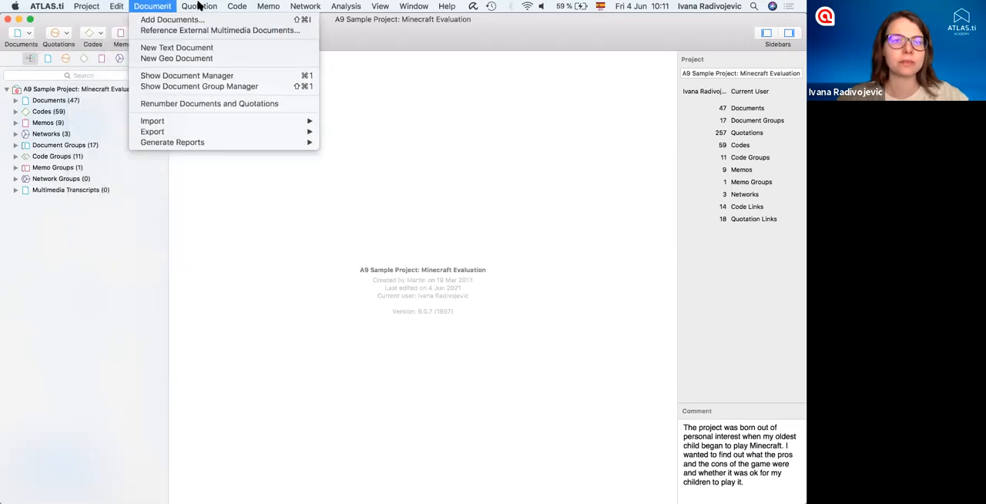
{"action": "left_click", "coordinate": [343, 247]}
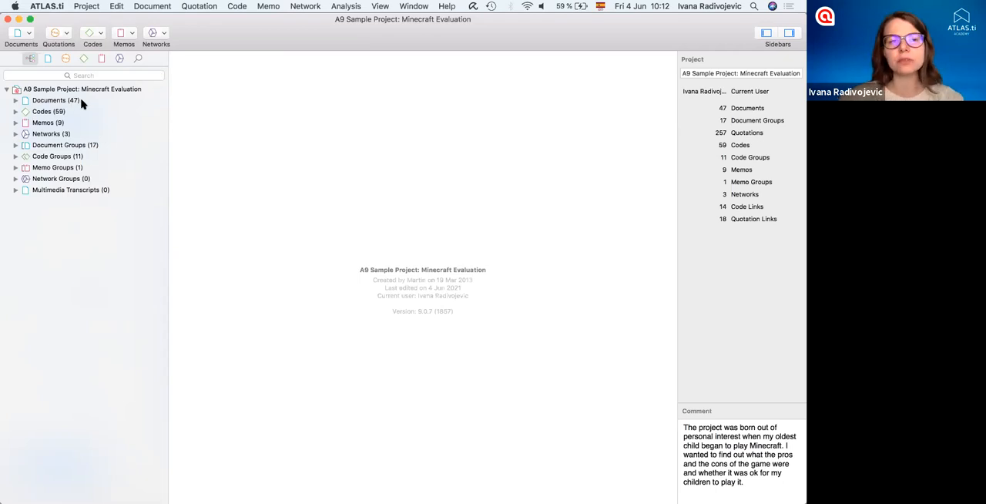
- Expand the project's document list and open Case 12, selecting most of its evaluation paragraph
{"action": "left_click", "coordinate": [16, 100]}
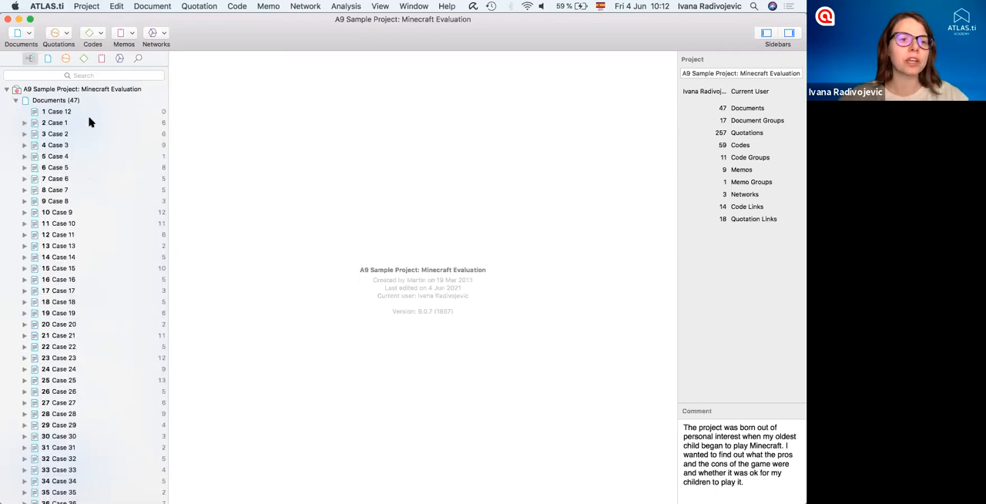
{"action": "scroll", "coordinate": [89, 122], "scroll_direction": "down", "scroll_amount": 5}
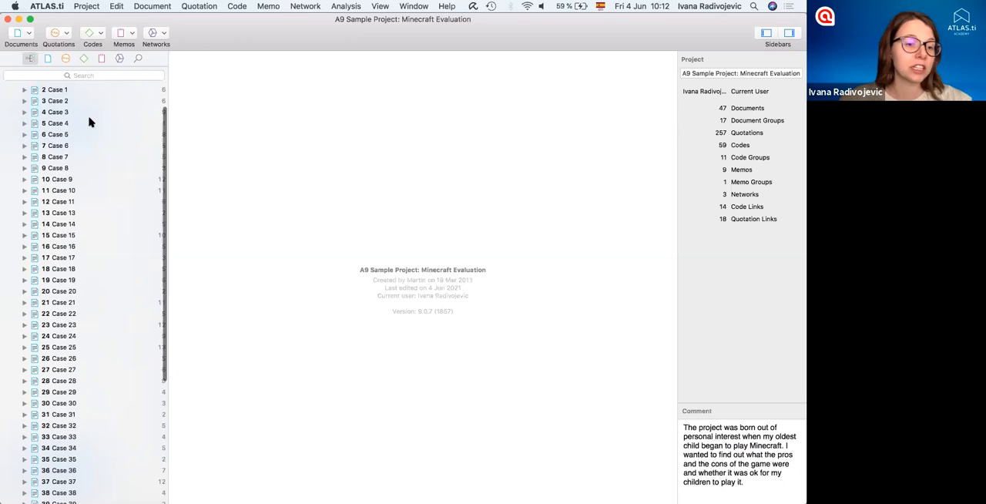
{"action": "scroll", "coordinate": [103, 191], "scroll_direction": "up", "scroll_amount": 5}
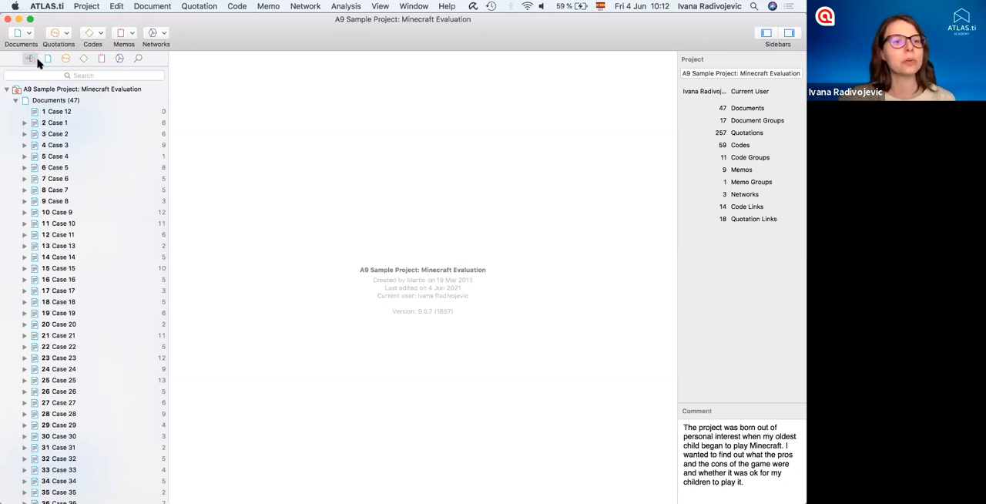
{"action": "left_click", "coordinate": [28, 37]}
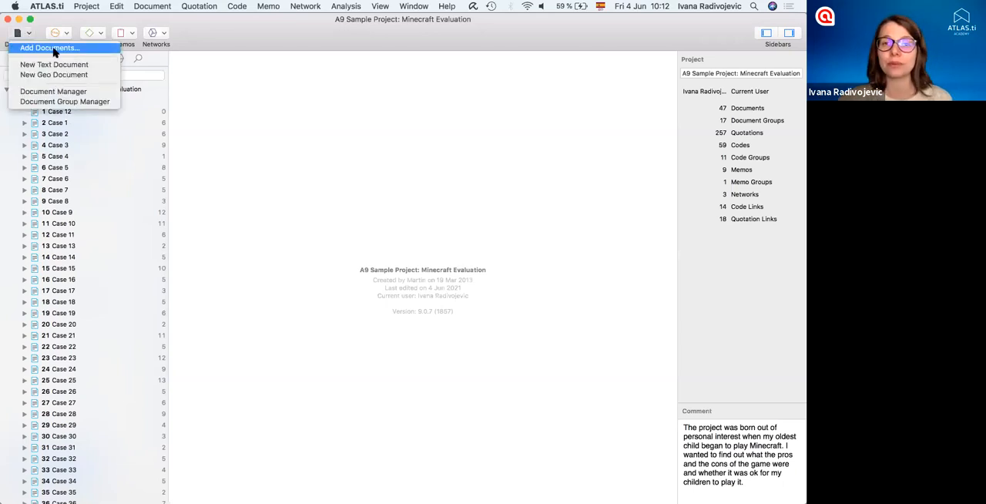
{"action": "left_click", "coordinate": [153, 208]}
{"action": "double_click", "coordinate": [66, 115]}
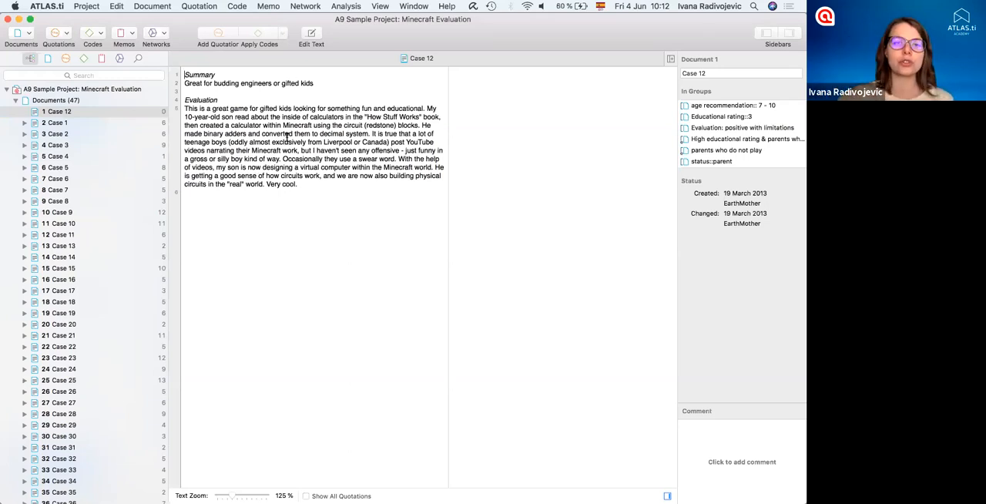
{"action": "left_click", "coordinate": [301, 185]}
{"action": "left_click_drag", "start_coordinate": [299, 184], "coordinate": [436, 109]}
- Open the Playing minecraft video and the Killing something @2:33.766 image, widening the image's display area
{"action": "scroll", "coordinate": [157, 190], "scroll_direction": "down", "scroll_amount": 10}
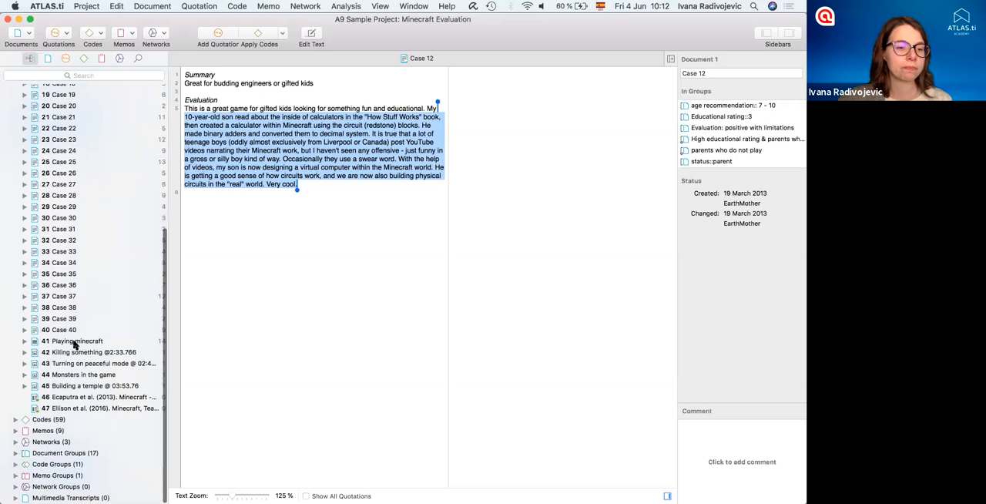
{"action": "double_click", "coordinate": [72, 339]}
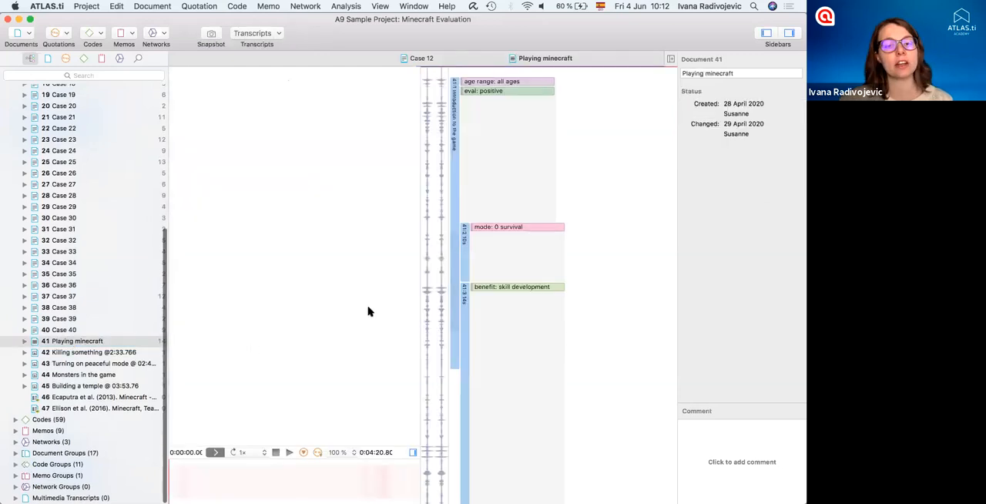
{"action": "left_click", "coordinate": [83, 354]}
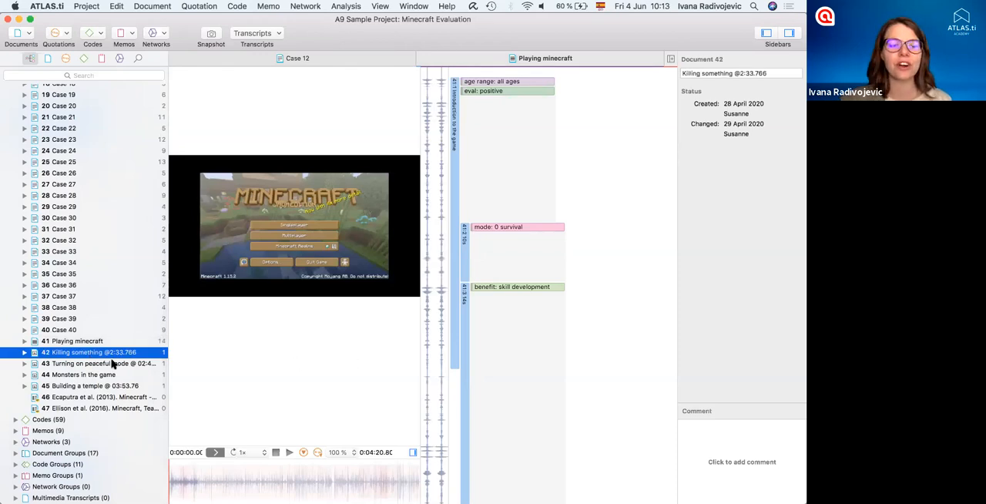
{"action": "double_click", "coordinate": [71, 354]}
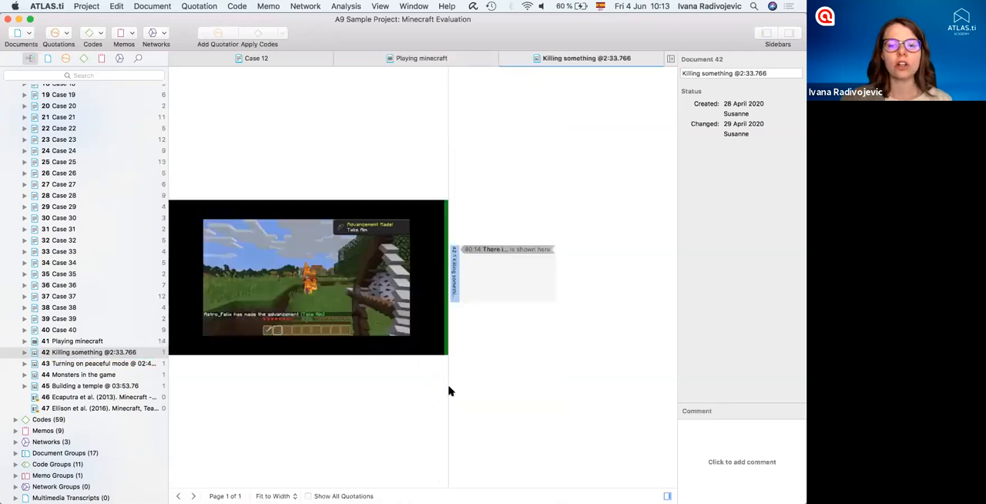
{"action": "left_click_drag", "start_coordinate": [447, 388], "coordinate": [583, 391]}
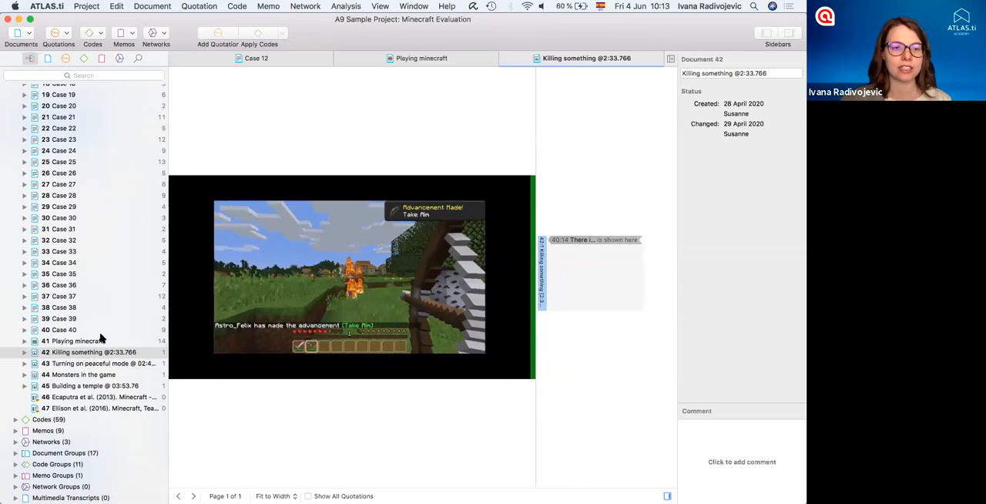
- Close the Playing minecraft document and switch back to Case 12
{"action": "scroll", "coordinate": [100, 337], "scroll_direction": "up", "scroll_amount": 15}
{"action": "left_click", "coordinate": [339, 59]}
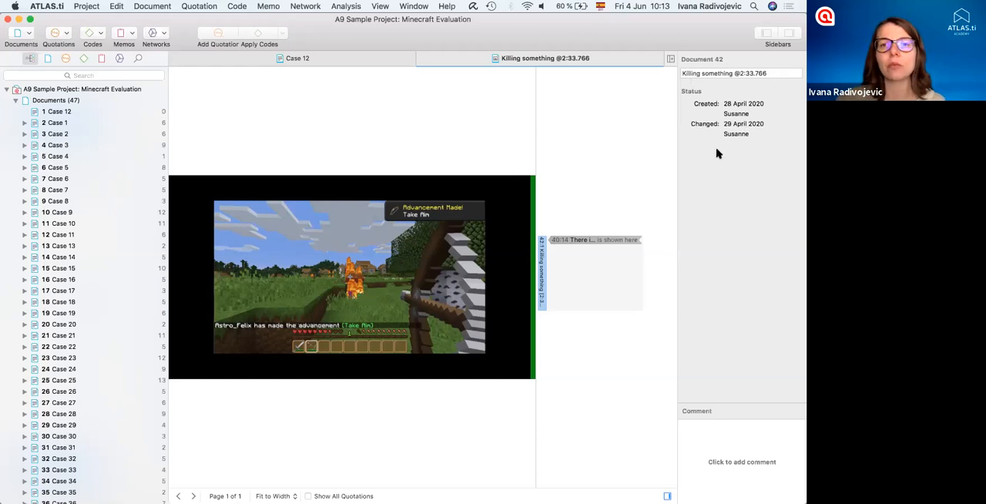
{"action": "left_click", "coordinate": [325, 59]}
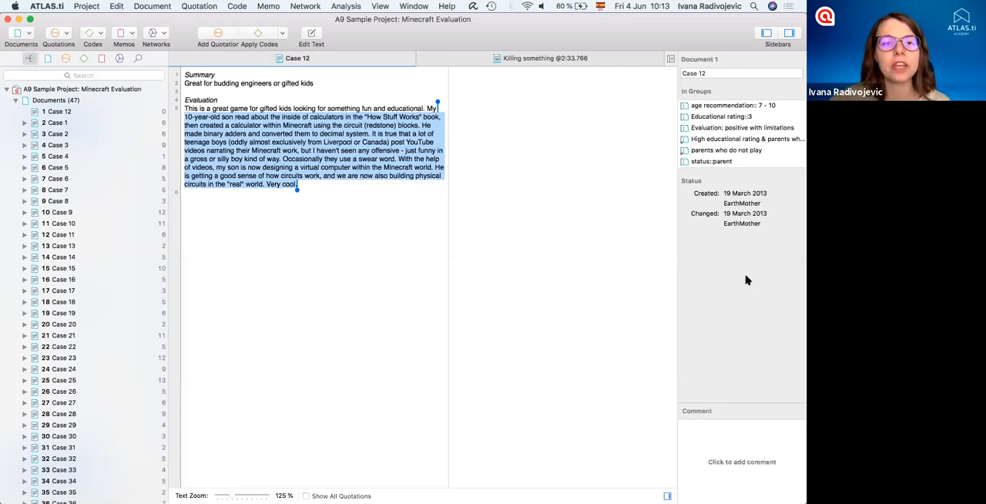
- Select Case 12's name in its document details and open its comment for editing
{"action": "left_click_drag", "start_coordinate": [713, 75], "coordinate": [637, 74]}
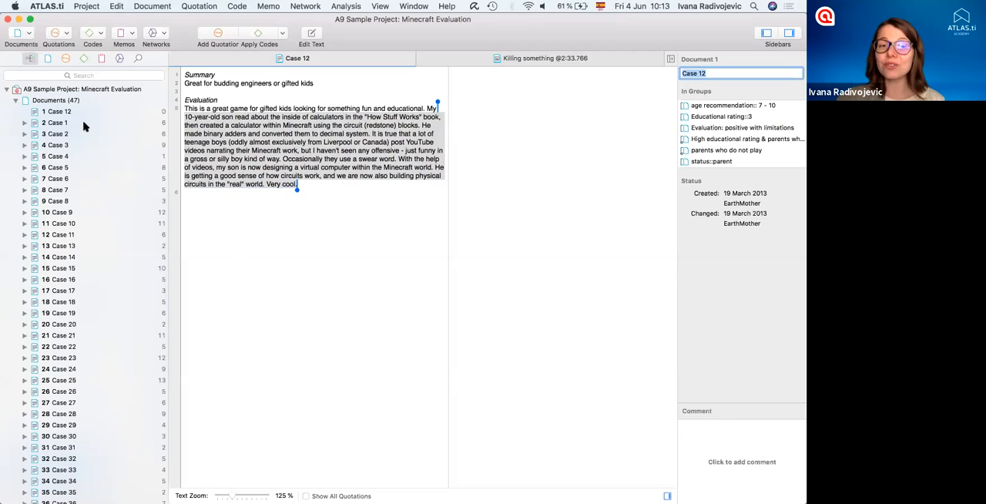
{"action": "scroll", "coordinate": [85, 328], "scroll_direction": "down", "scroll_amount": 10}
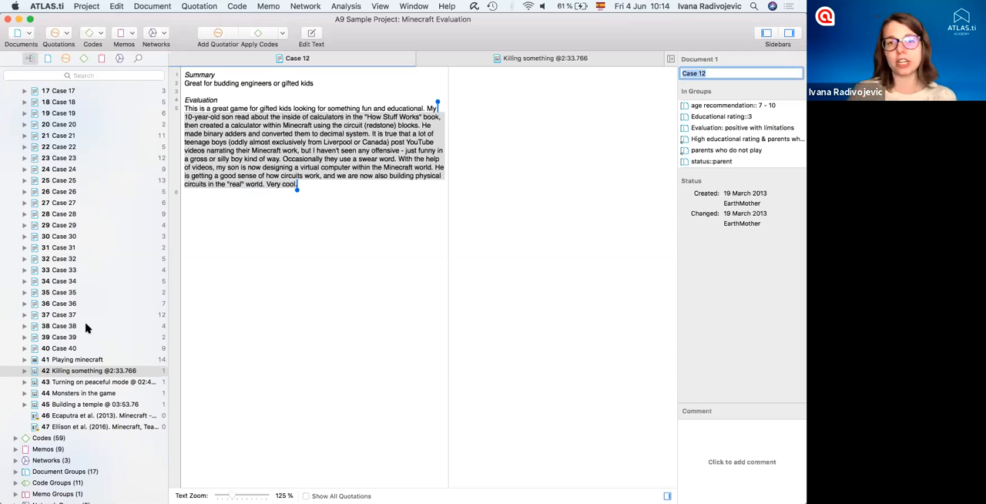
{"action": "left_click", "coordinate": [255, 349]}
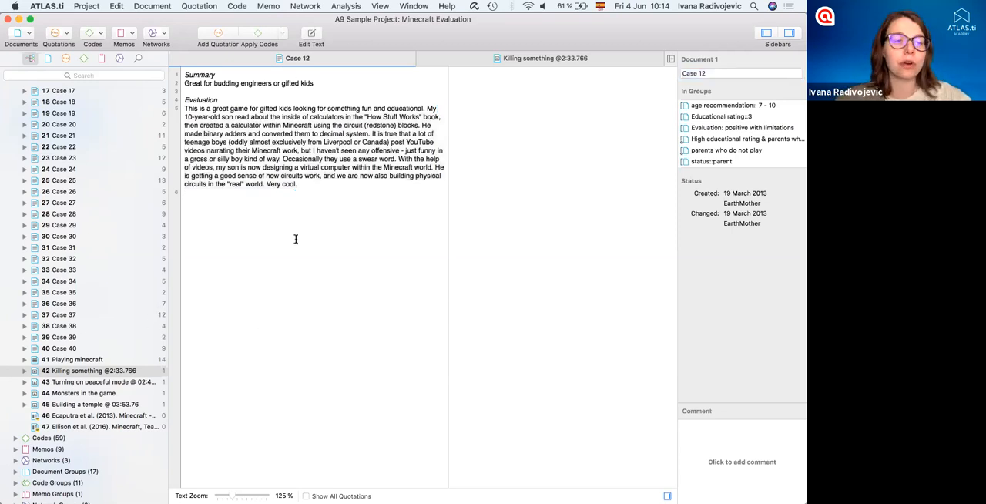
{"action": "left_click", "coordinate": [730, 439]}
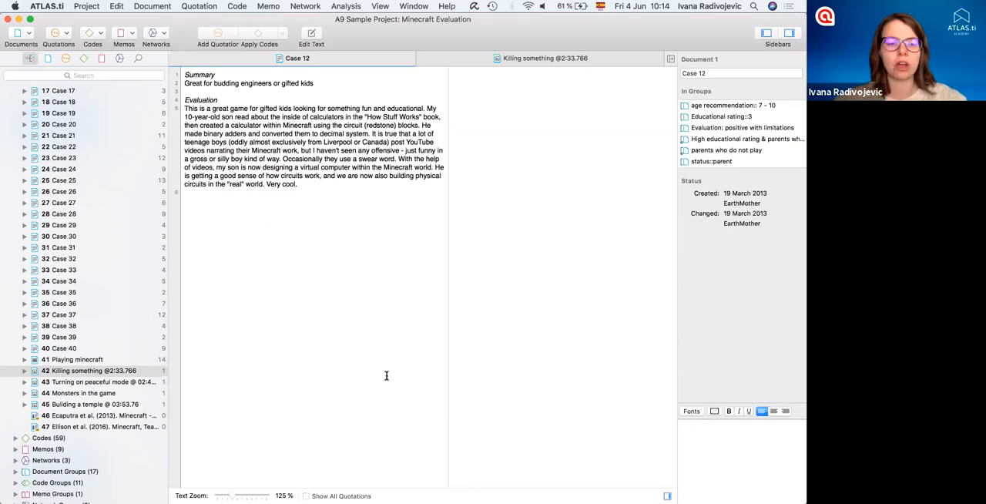
- Open document 46, the 2013 paper on Minecraft as a scientific learning tool, and enlarge its comment area to read the abstract
{"action": "double_click", "coordinate": [69, 416]}
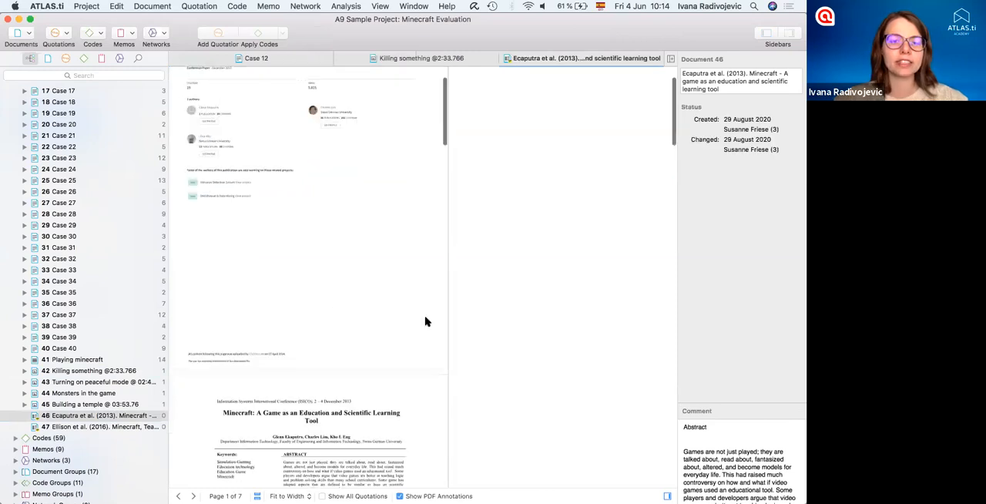
{"action": "scroll", "coordinate": [420, 254], "scroll_direction": "down", "scroll_amount": 8}
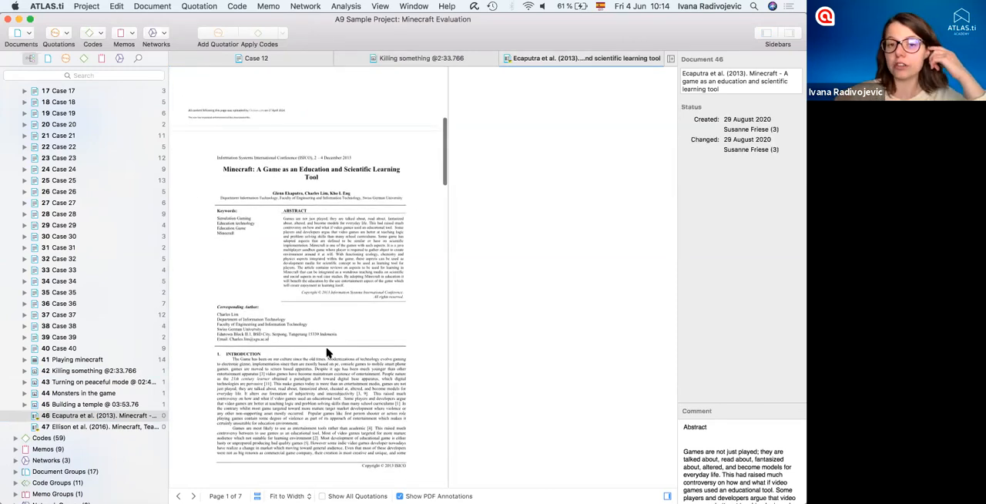
{"action": "left_click_drag", "start_coordinate": [686, 281], "coordinate": [700, 231]}
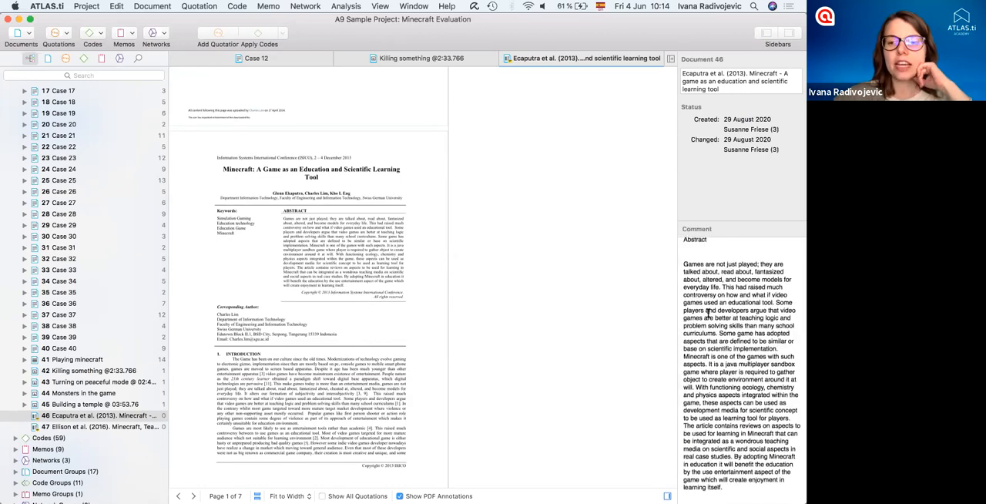
{"action": "scroll", "coordinate": [707, 312], "scroll_direction": "down", "scroll_amount": 1}
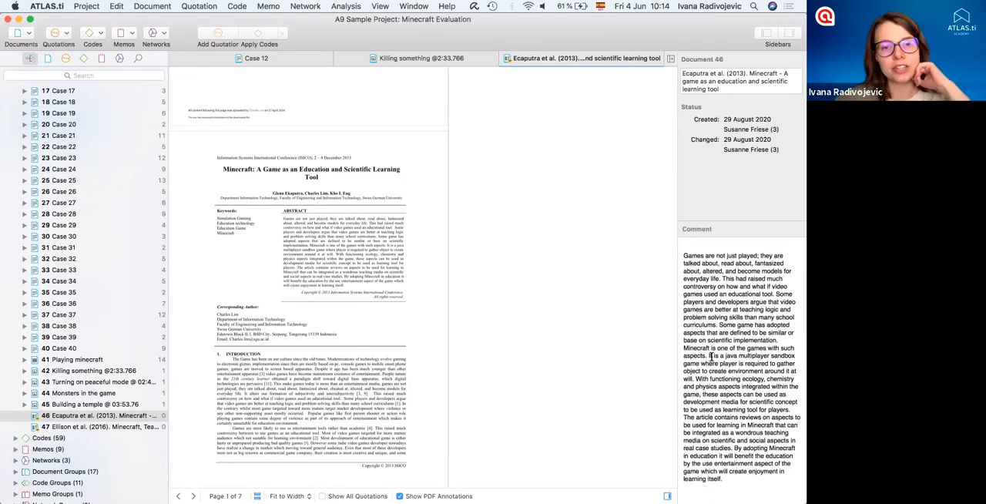
- Select the "Available from" source link at the end of the paper's comment
{"action": "scroll", "coordinate": [711, 356], "scroll_direction": "down", "scroll_amount": 5}
{"action": "left_click", "coordinate": [684, 473]}
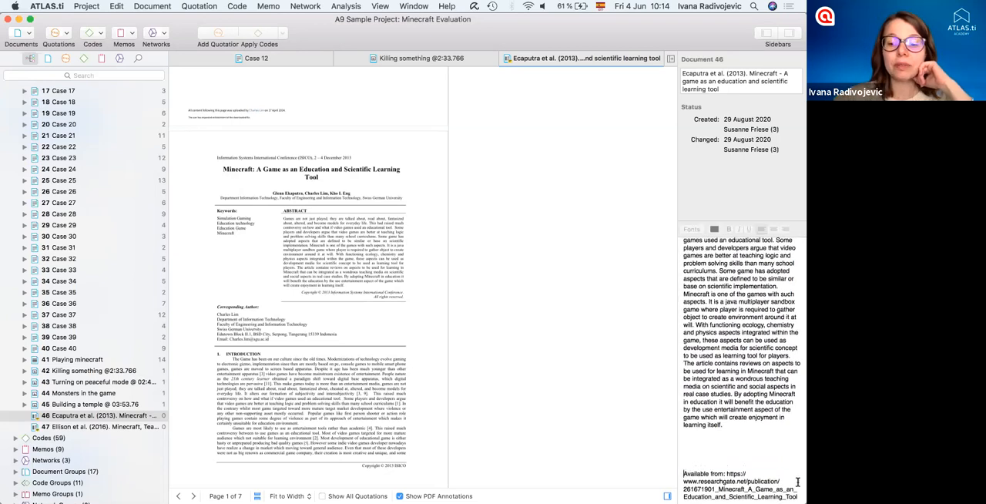
{"action": "left_click_drag", "start_coordinate": [797, 482], "coordinate": [798, 497]}
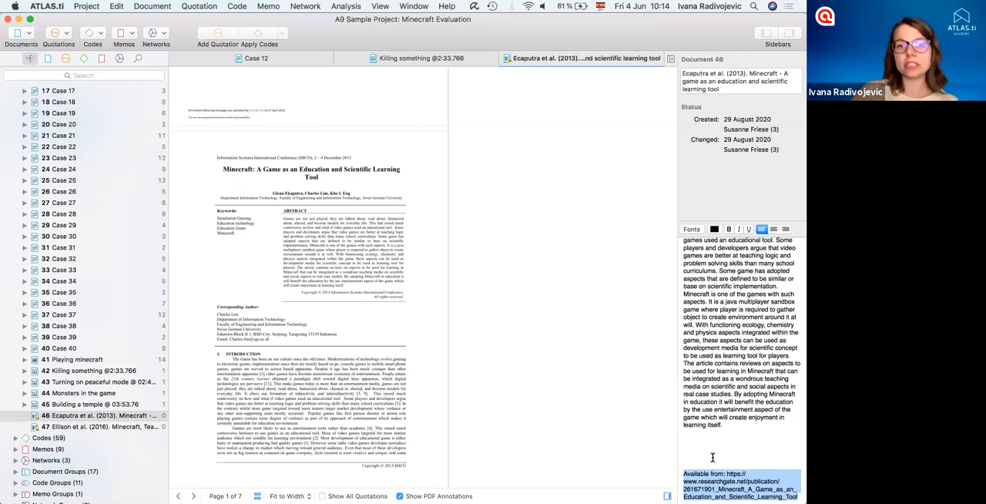
- Close the paper and the Killing something image so that only Case 12 remains open
{"action": "left_click", "coordinate": [506, 61]}
{"action": "left_click", "coordinate": [431, 59]}
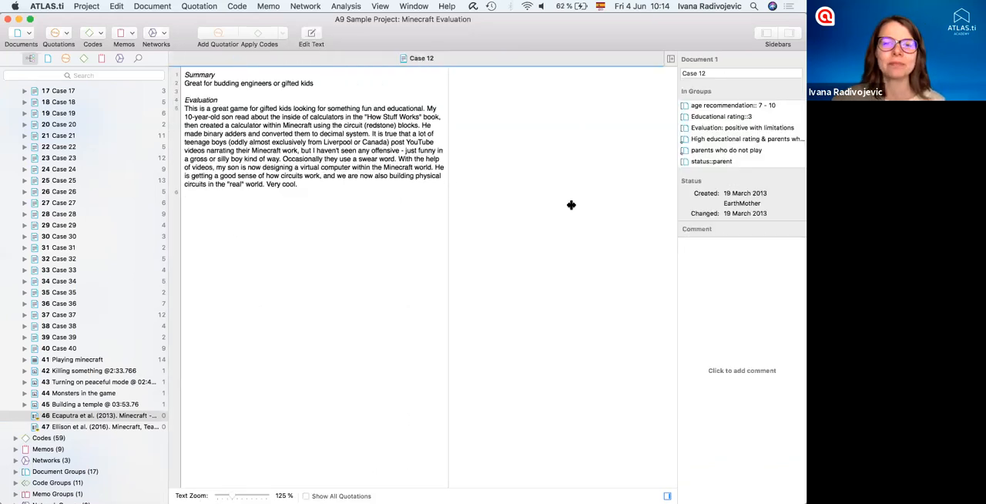
- Widen the text area of Case 12 and enlarge its text zoom to 218 %
{"action": "left_click_drag", "start_coordinate": [607, 217], "coordinate": [613, 218]}
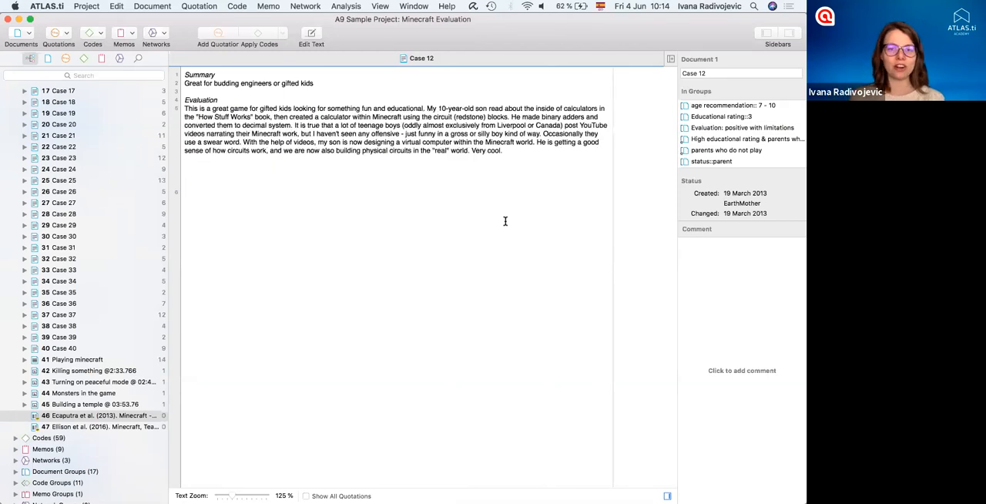
{"action": "scroll", "coordinate": [505, 219], "scroll_direction": "up", "scroll_amount": 3}
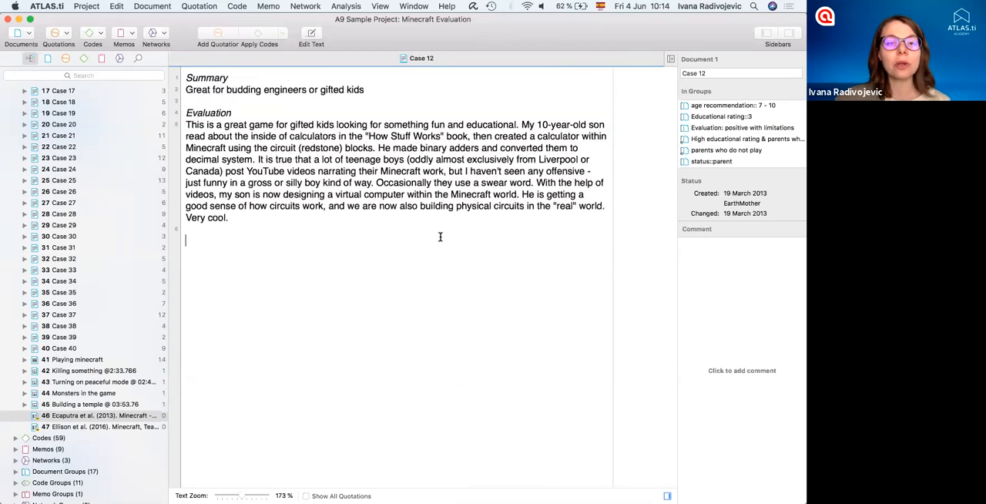
{"action": "scroll", "coordinate": [439, 236], "scroll_direction": "up", "scroll_amount": 2}
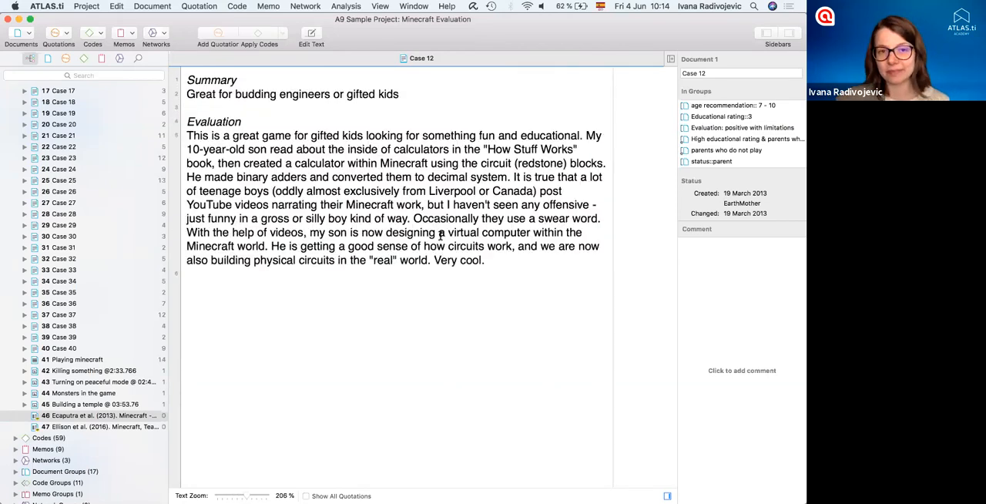
{"action": "scroll", "coordinate": [451, 345], "scroll_direction": "up", "scroll_amount": 1}
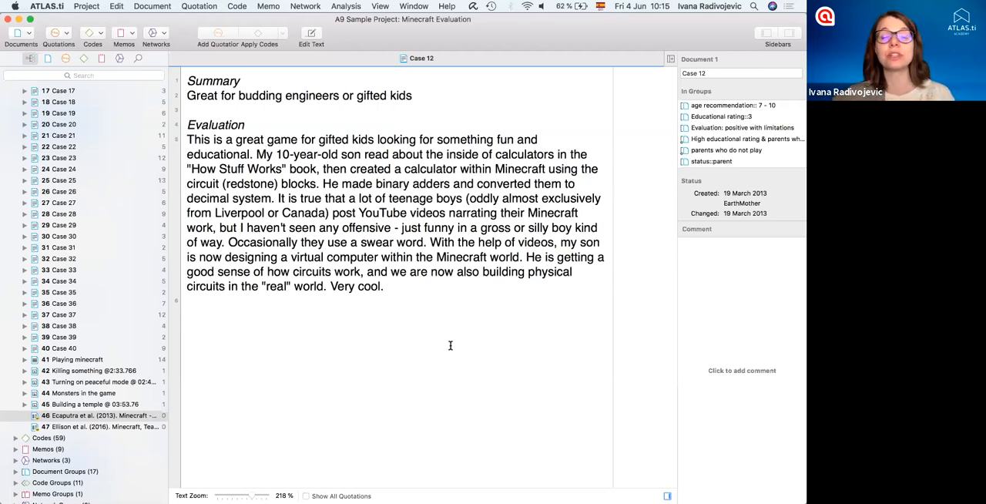
- Create a quotation from the first evaluation sentence, "This is a great game for gifted kids looking for something fun and educational."
{"action": "left_click", "coordinate": [189, 139]}
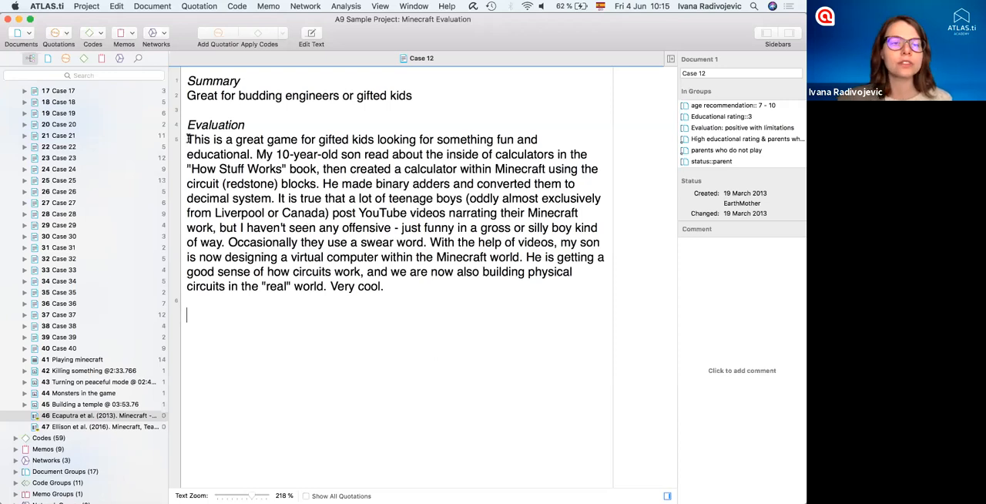
{"action": "left_click", "coordinate": [254, 154], "text": "shift"}
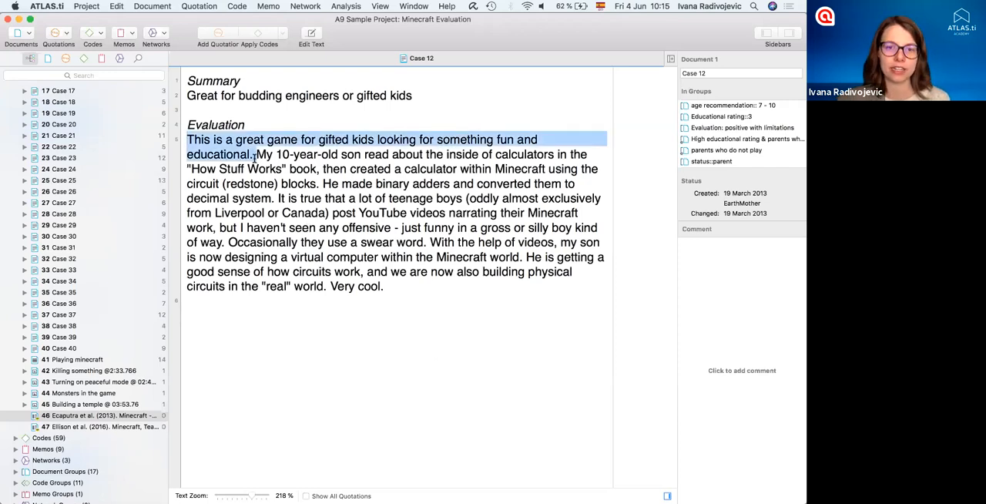
{"action": "key", "text": "shift+Down"}
{"action": "key", "text": "shift+Down"}
{"action": "key", "text": "shift+Down"}
{"action": "key", "text": "shift+Down"}
{"action": "key", "text": "shift+Down"}
{"action": "key", "text": "shift+Down"}
{"action": "key", "text": "shift+Down"}
{"action": "key", "text": "shift+Down"}
{"action": "key", "text": "shift+Down"}
{"action": "key", "text": "shift+Down"}
{"action": "mouse_move", "coordinate": [255, 155]}
{"action": "left_mouse_down"}
{"action": "mouse_move", "coordinate": [206, 141]}
{"action": "mouse_move", "coordinate": [253, 159]}
{"action": "left_mouse_up"}
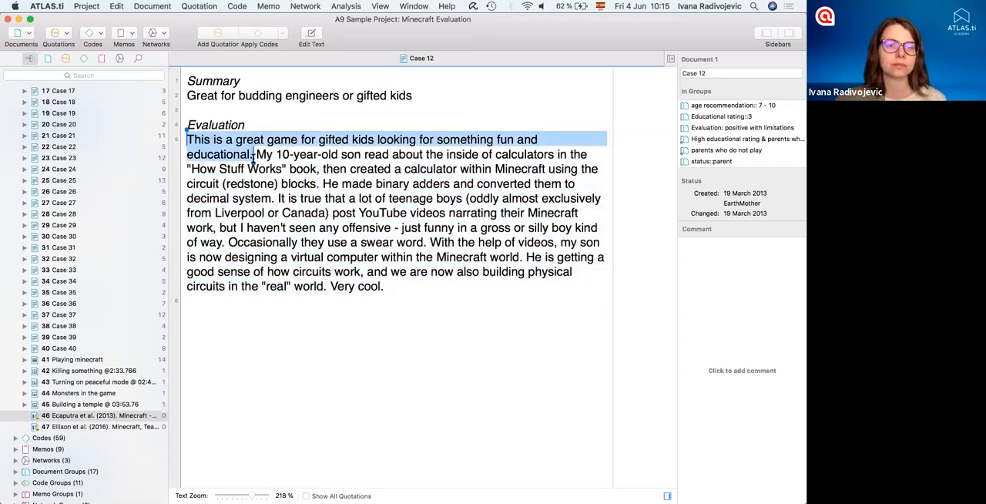
{"action": "right_click", "coordinate": [217, 142]}
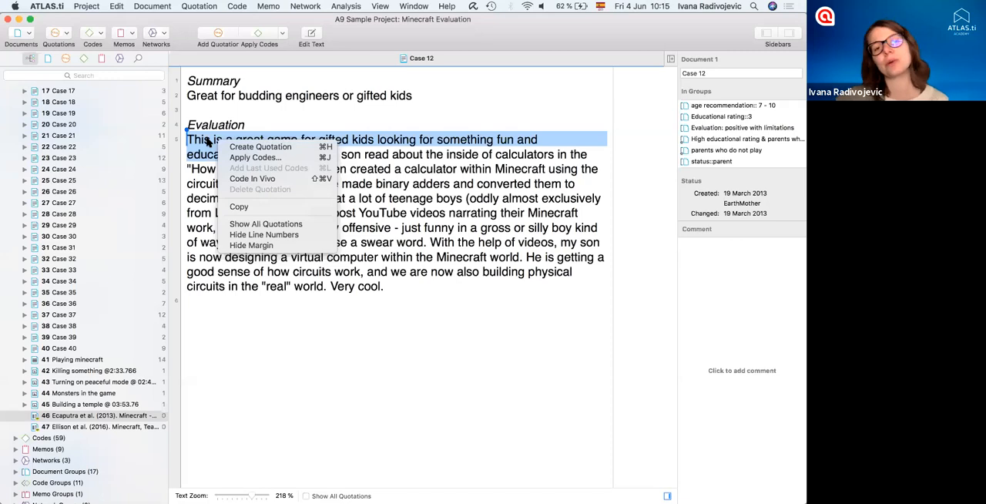
{"action": "left_click", "coordinate": [258, 147]}
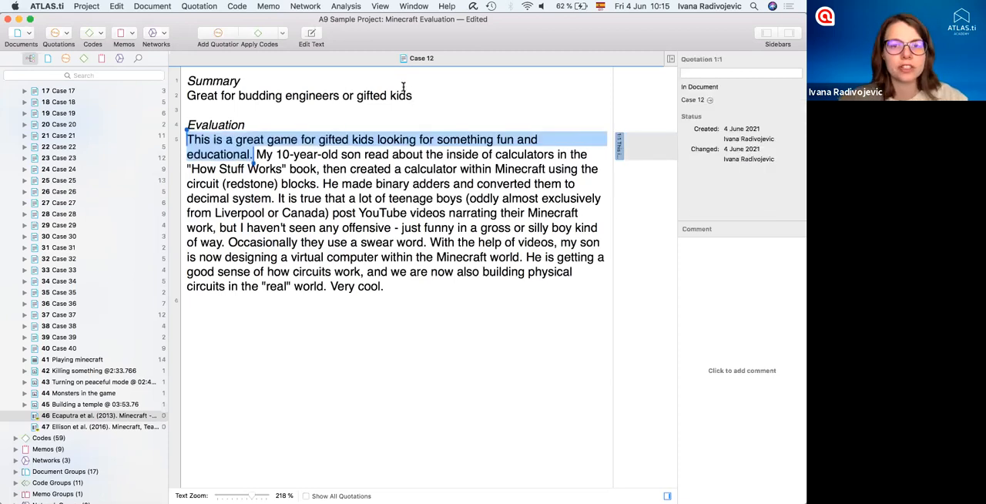
- Create a quotation from the summary line "Great for budding engineers or gifted kids"
{"action": "left_click_drag", "start_coordinate": [413, 96], "coordinate": [186, 95]}
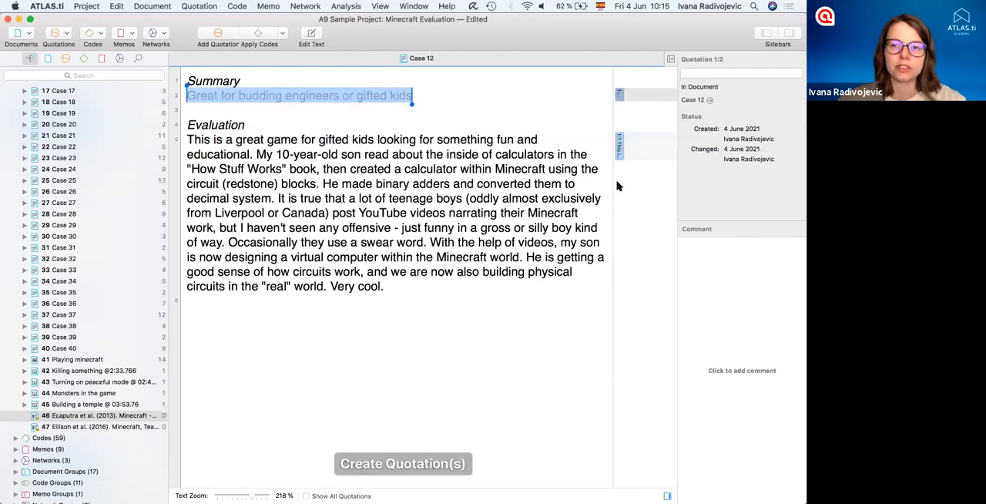
- Apply the code "benefit: building things" to the Case 12 passage from "My 10-year-old son" through "decimal system."
{"action": "left_click", "coordinate": [570, 399]}
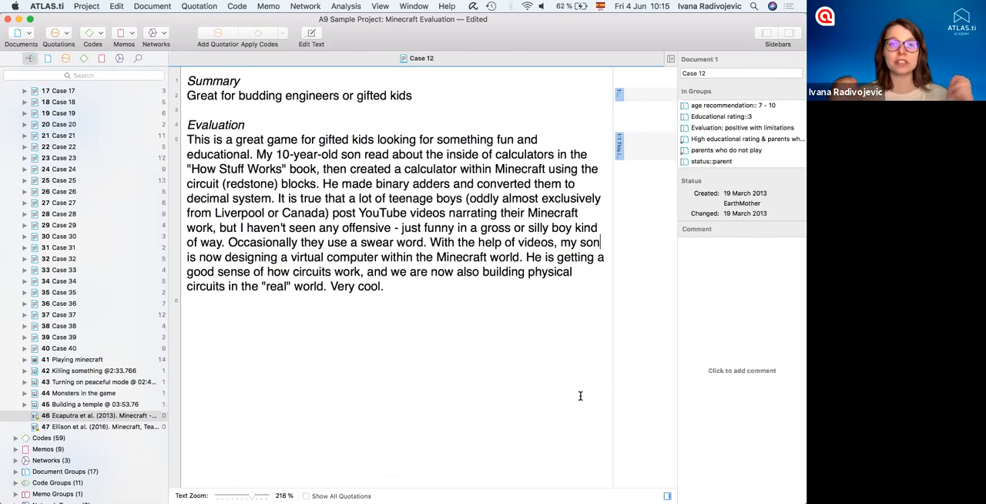
{"action": "left_click", "coordinate": [620, 147]}
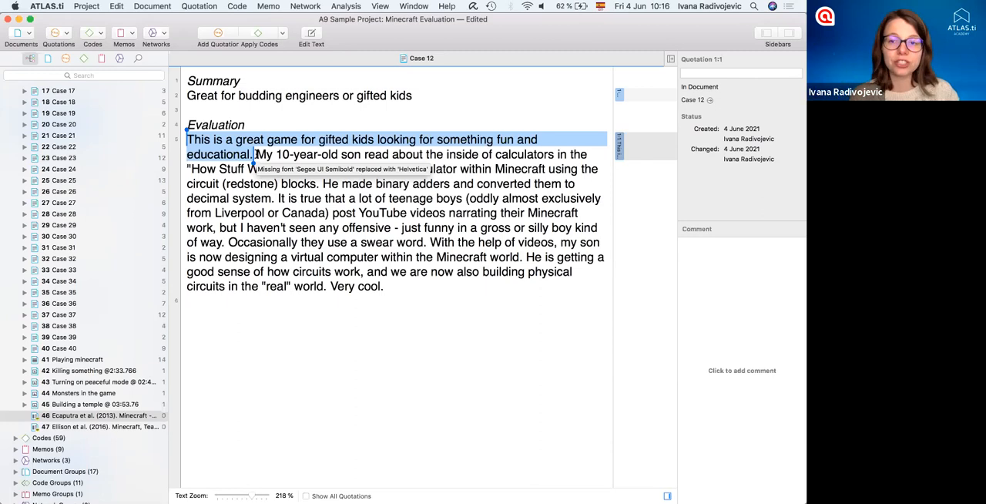
{"action": "left_click_drag", "start_coordinate": [255, 154], "coordinate": [274, 199]}
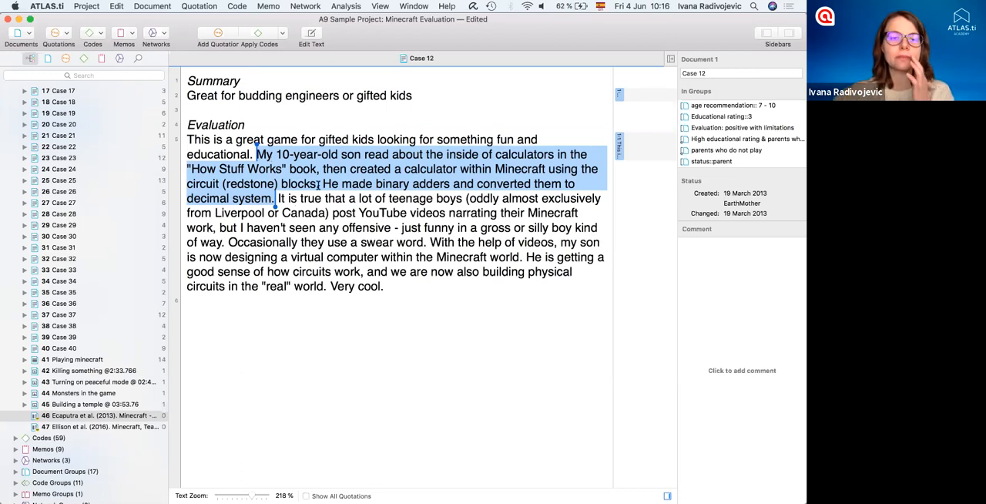
{"action": "right_click", "coordinate": [320, 185]}
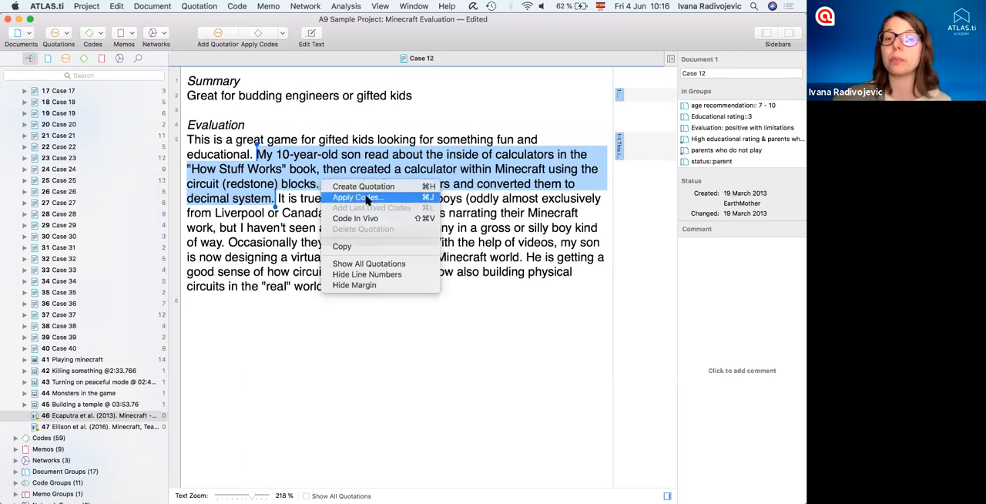
{"action": "left_click", "coordinate": [358, 197]}
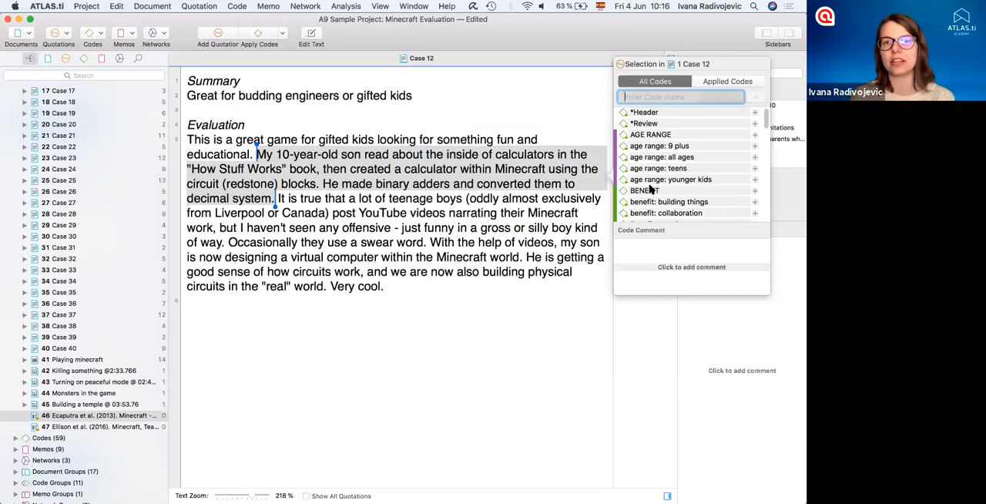
{"action": "scroll", "coordinate": [654, 191], "scroll_direction": "down", "scroll_amount": 5}
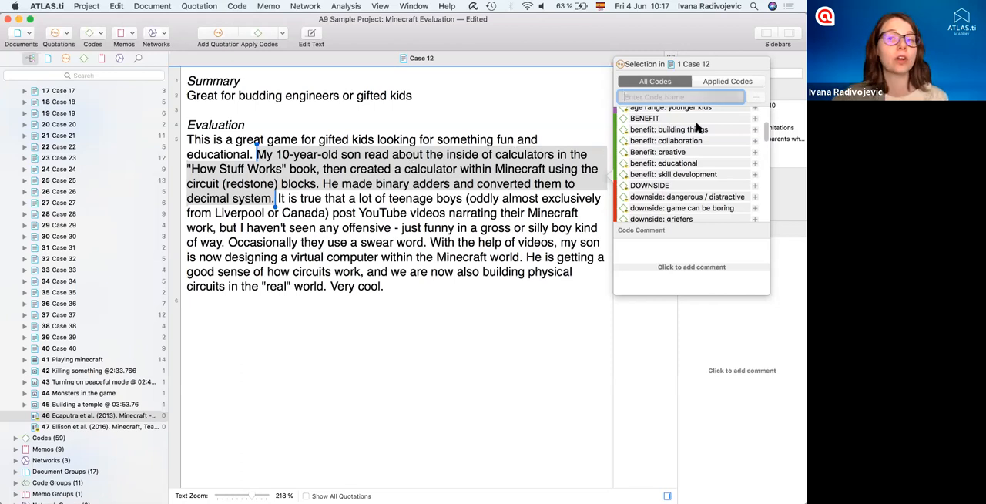
{"action": "left_click", "coordinate": [754, 129]}
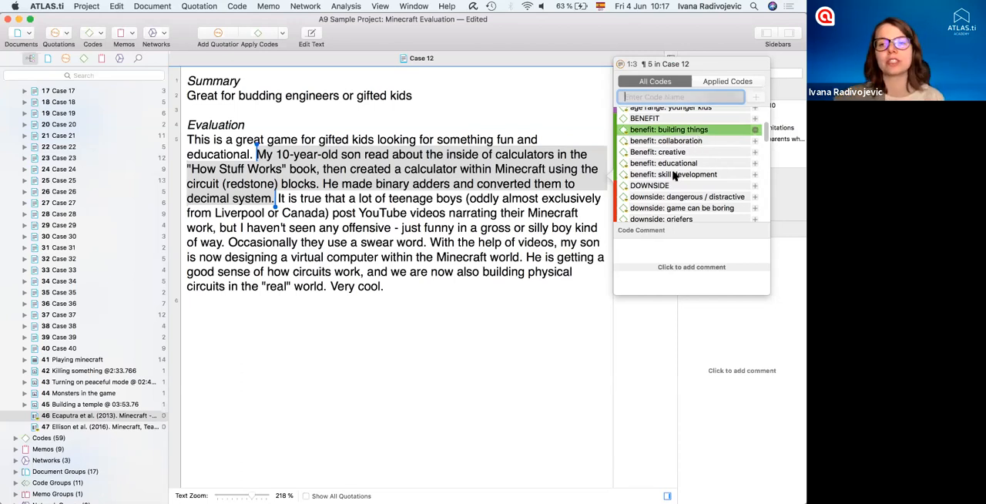
- Add a new code named "Pursuing own interests" to the same coded passage and close the coding window
{"action": "scroll", "coordinate": [674, 175], "scroll_direction": "down", "scroll_amount": 1}
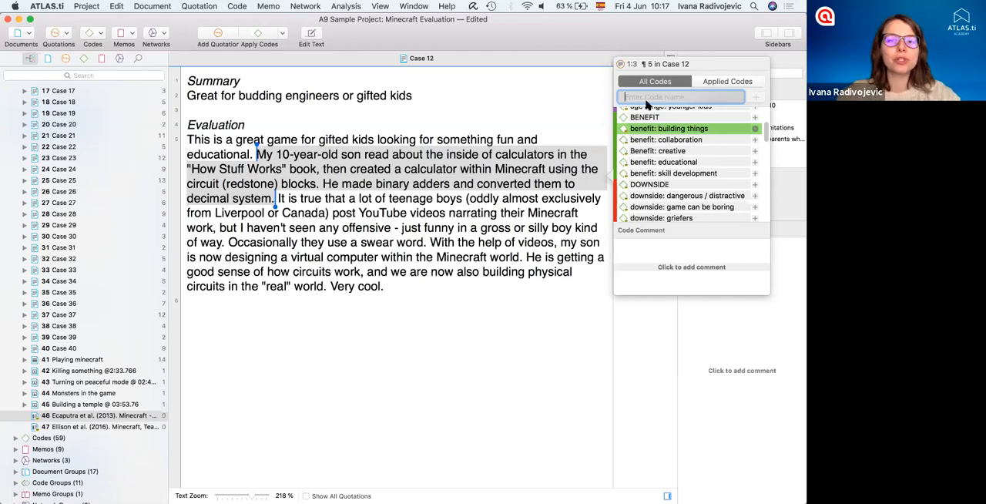
{"action": "type", "text": "Pursui"}
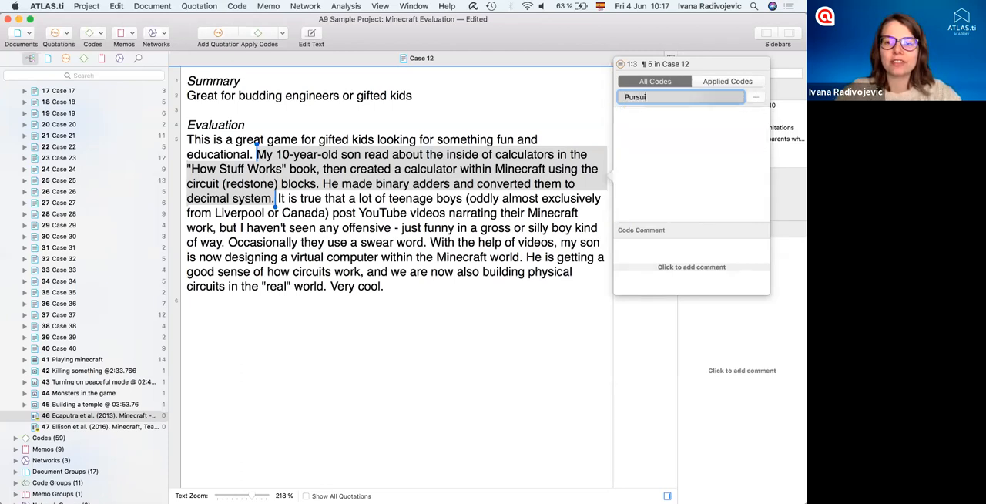
{"action": "type", "text": "ng own interests"}
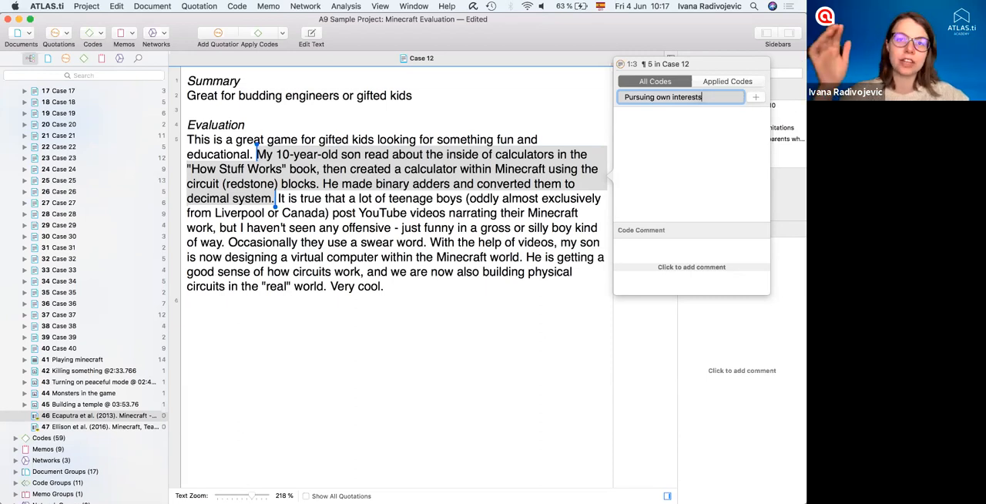
{"action": "key", "text": "Return"}
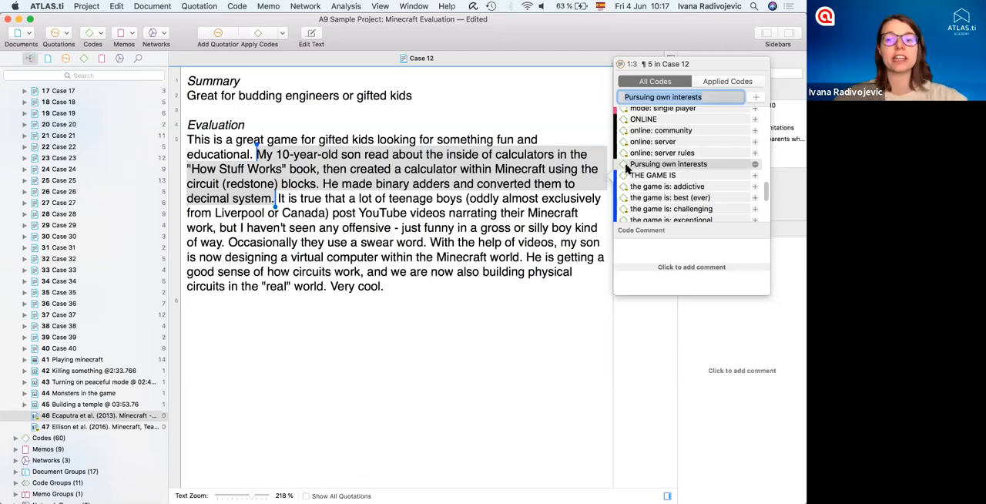
{"action": "left_click", "coordinate": [536, 233]}
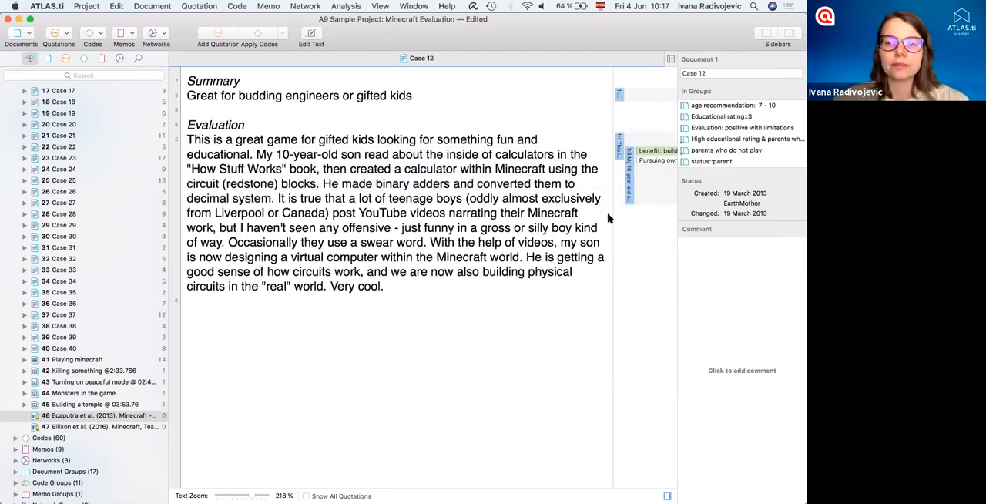
- Widen the margin area beside the Case 12 text so the full code labels fit
{"action": "left_click_drag", "start_coordinate": [611, 218], "coordinate": [588, 222]}
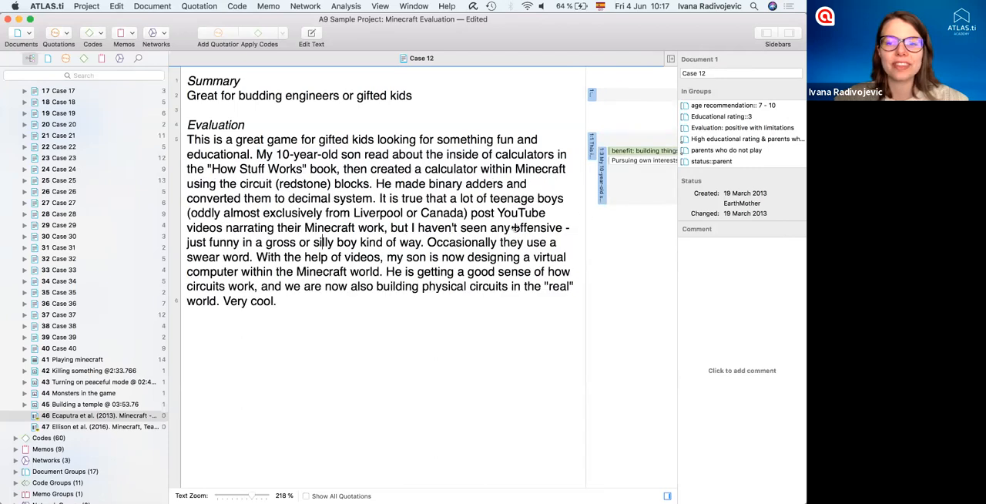
{"action": "left_click_drag", "start_coordinate": [514, 227], "coordinate": [516, 225]}
{"action": "left_click", "coordinate": [556, 161]}
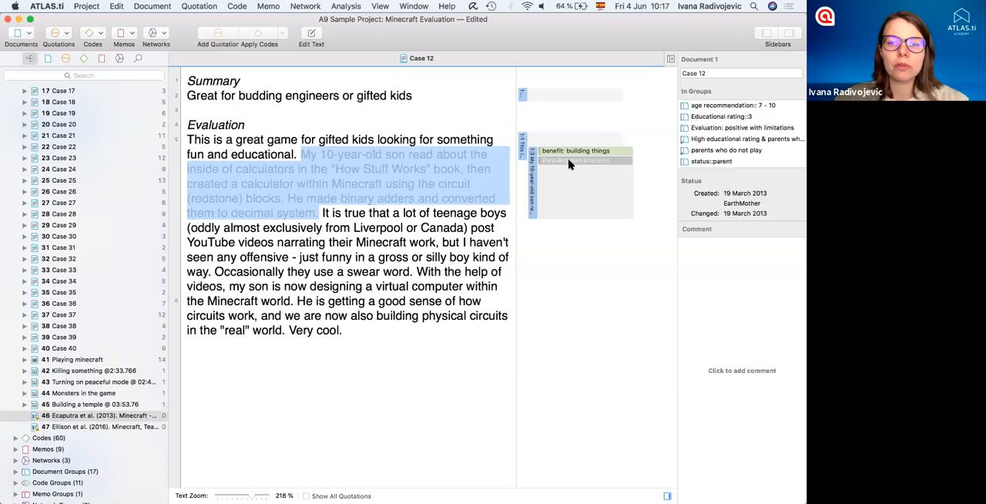
- Examine the details of the "Pursuing own interests" code, the coded quotation and the "benefit: building things" code
{"action": "left_click", "coordinate": [569, 162]}
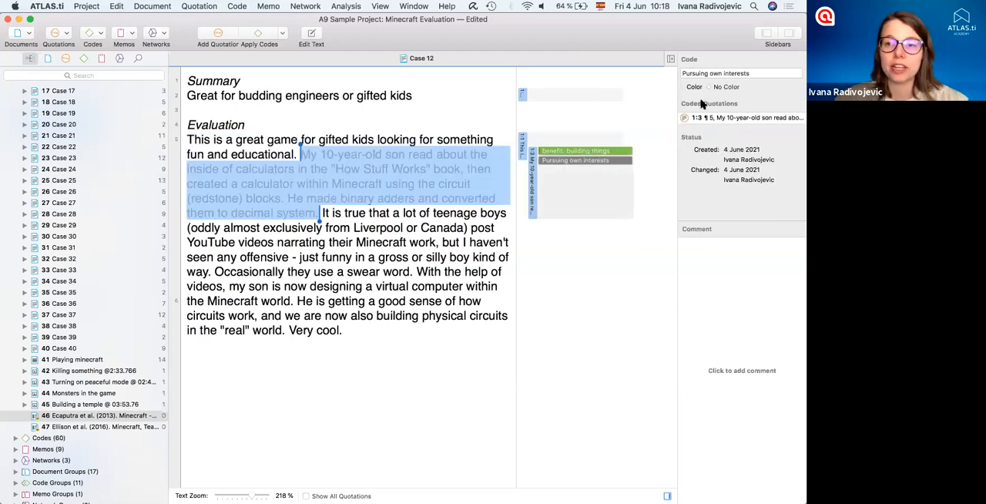
{"action": "left_click", "coordinate": [534, 179]}
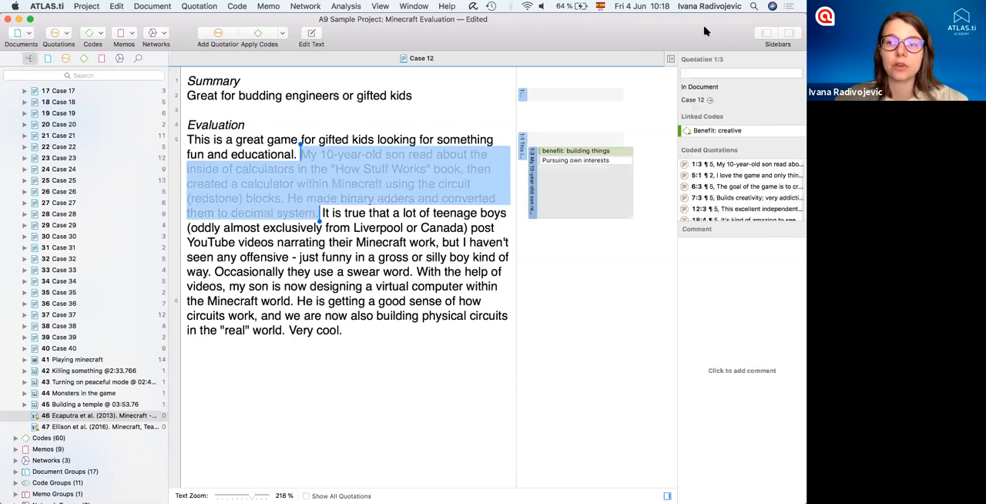
{"action": "left_click", "coordinate": [583, 152]}
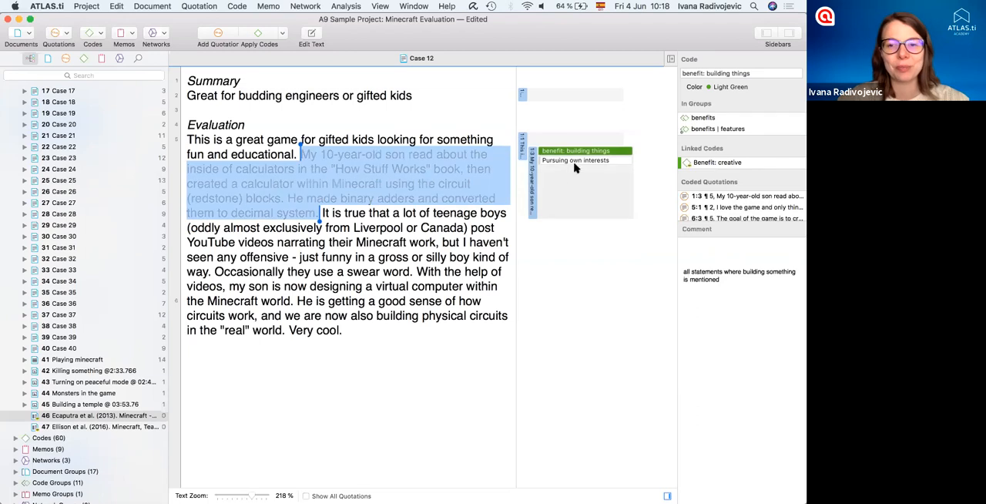
{"action": "left_click", "coordinate": [532, 323]}
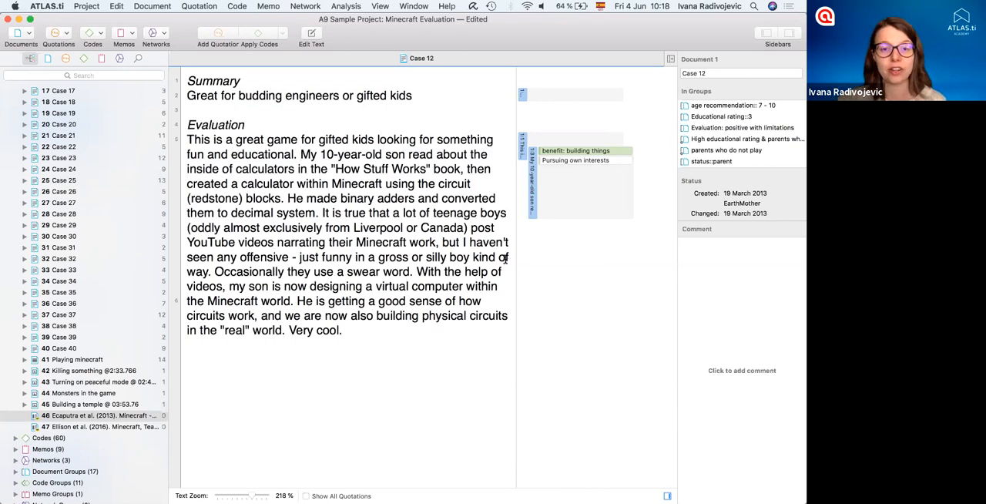
- Create an overlapping quotation from "This is a great game" through "(redstone) blocks." and compare it with the coded one
{"action": "left_click_drag", "start_coordinate": [286, 198], "coordinate": [187, 140]}
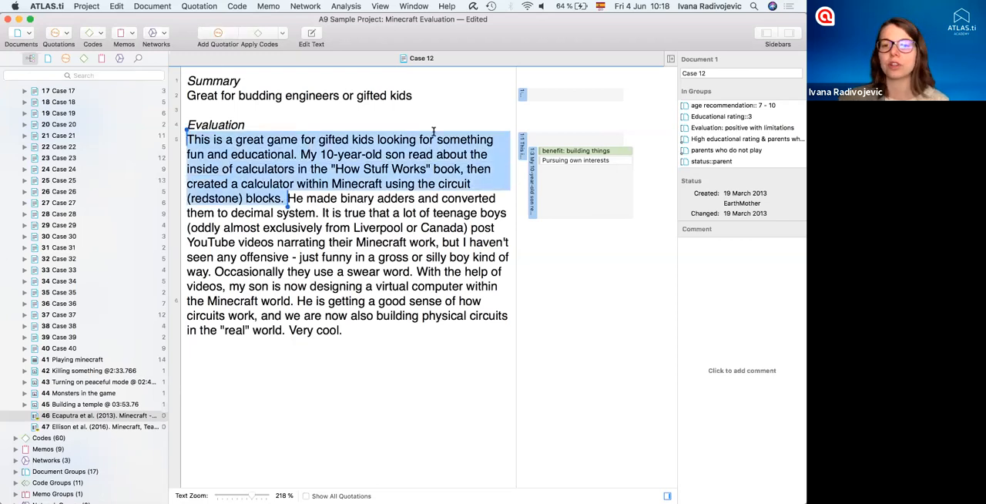
{"action": "key", "text": "super+y"}
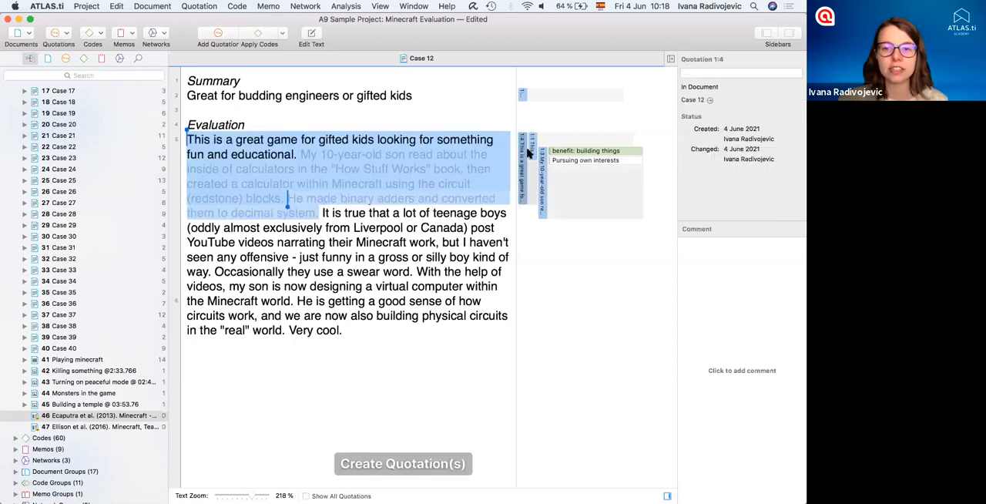
{"action": "left_click", "coordinate": [539, 172]}
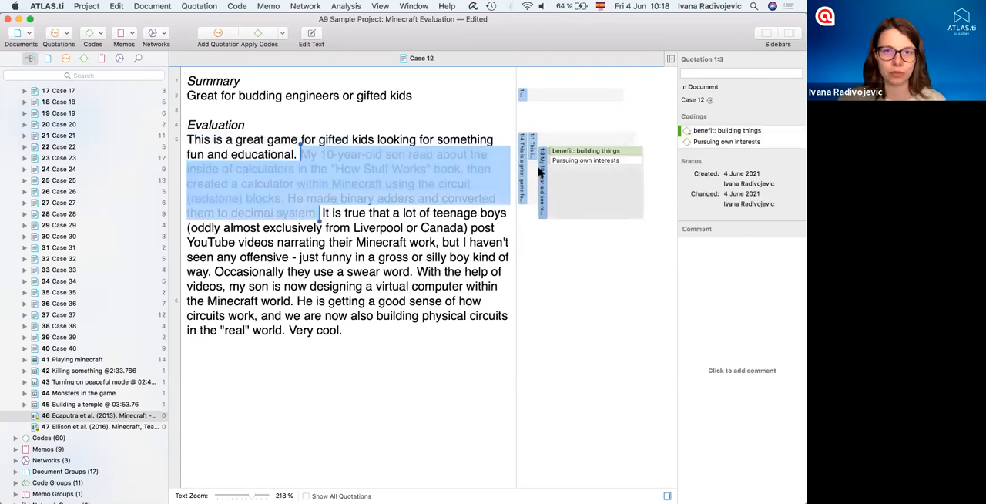
{"action": "left_click", "coordinate": [347, 271]}
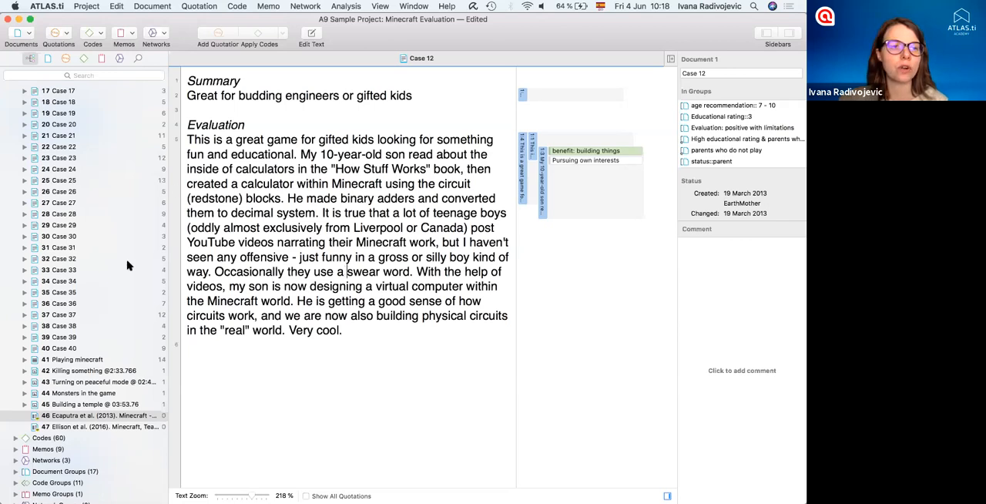
- Apply the existing code "benefit: skill development" from the project's code list to the passage from "Occasionally they use" through "Very cool."
{"action": "scroll", "coordinate": [38, 127], "scroll_direction": "up", "scroll_amount": 10}
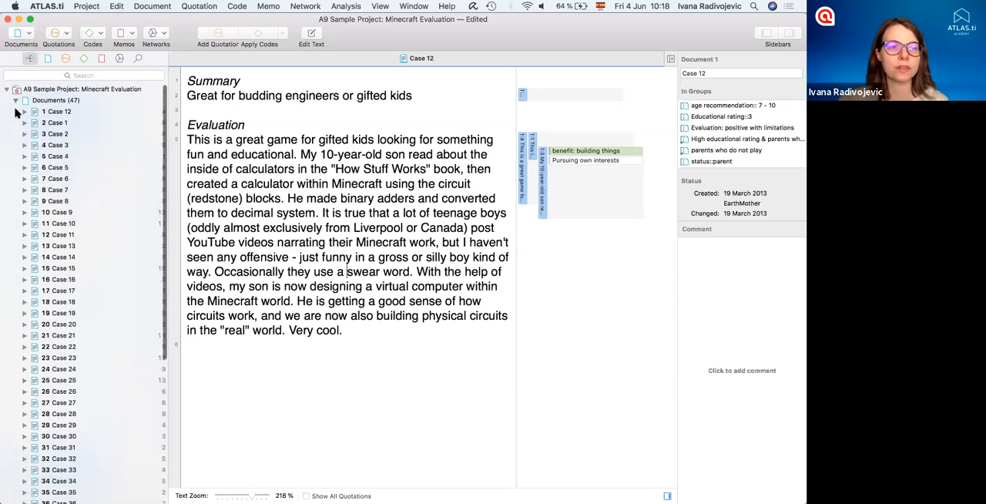
{"action": "left_click", "coordinate": [15, 107]}
{"action": "left_click", "coordinate": [16, 112]}
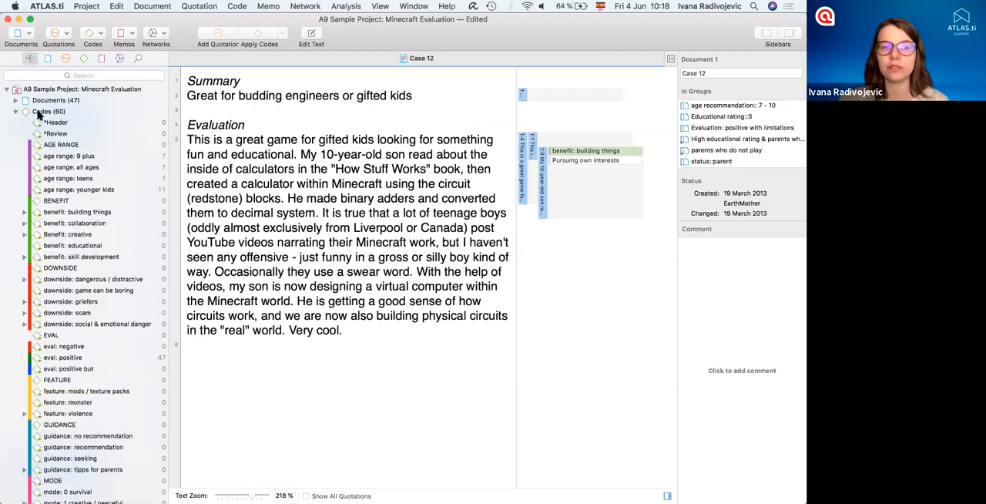
{"action": "scroll", "coordinate": [106, 388], "scroll_direction": "down", "scroll_amount": 3}
{"action": "left_click", "coordinate": [343, 330]}
{"action": "left_click_drag", "start_coordinate": [312, 305], "coordinate": [215, 271]}
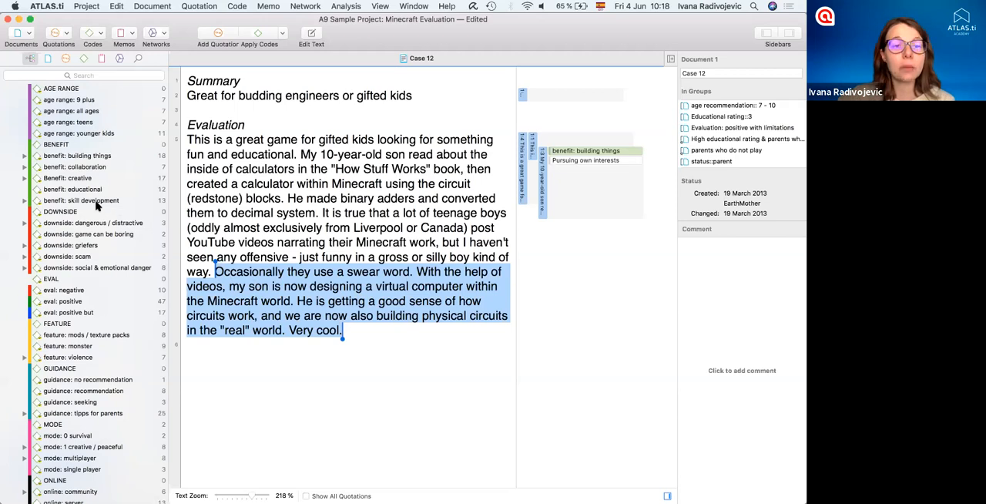
{"action": "left_click_drag", "start_coordinate": [77, 202], "coordinate": [595, 337]}
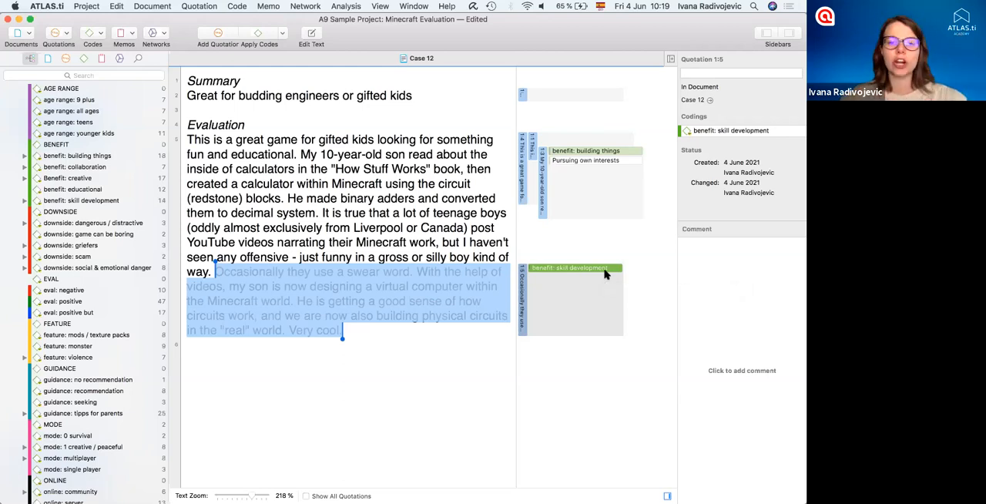
- Examine which commands are available for the selected coded text and for the quotations in the margin
{"action": "right_click", "coordinate": [329, 300]}
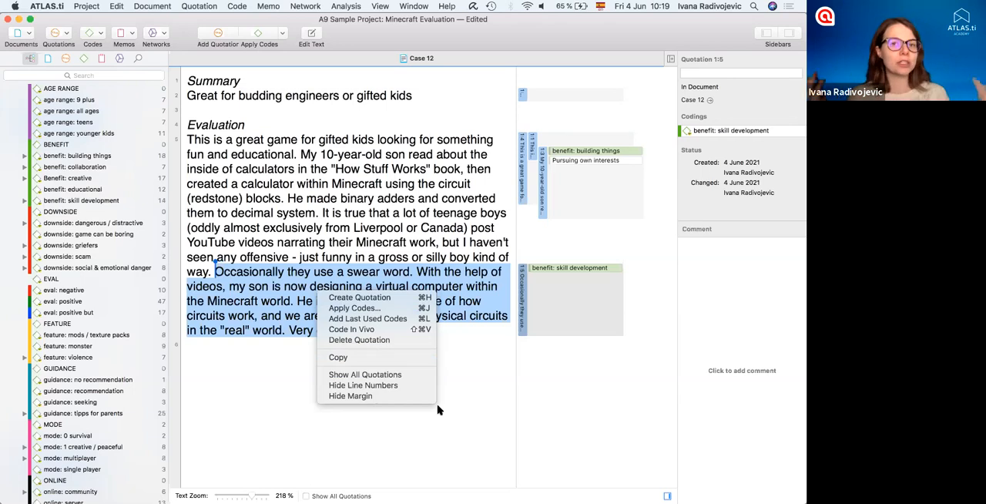
{"action": "left_click", "coordinate": [471, 392]}
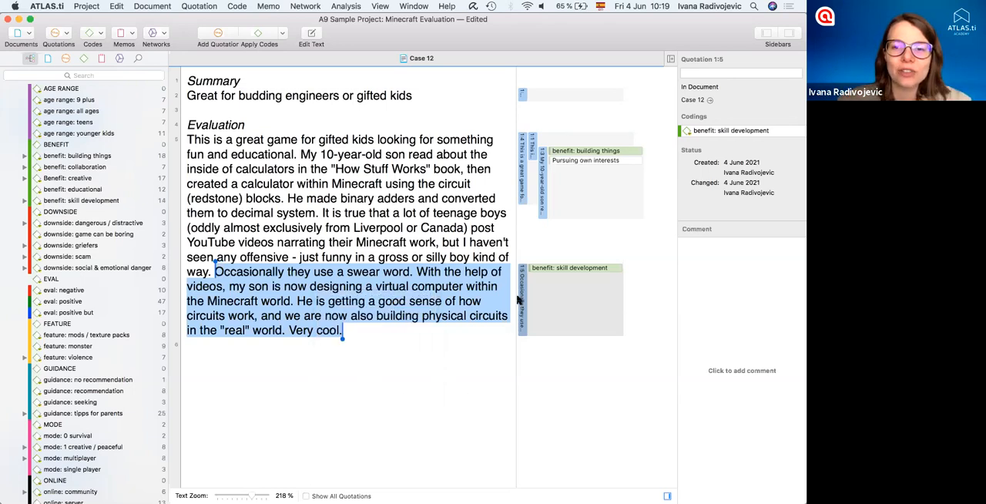
{"action": "left_click", "coordinate": [543, 212]}
{"action": "right_click", "coordinate": [544, 213]}
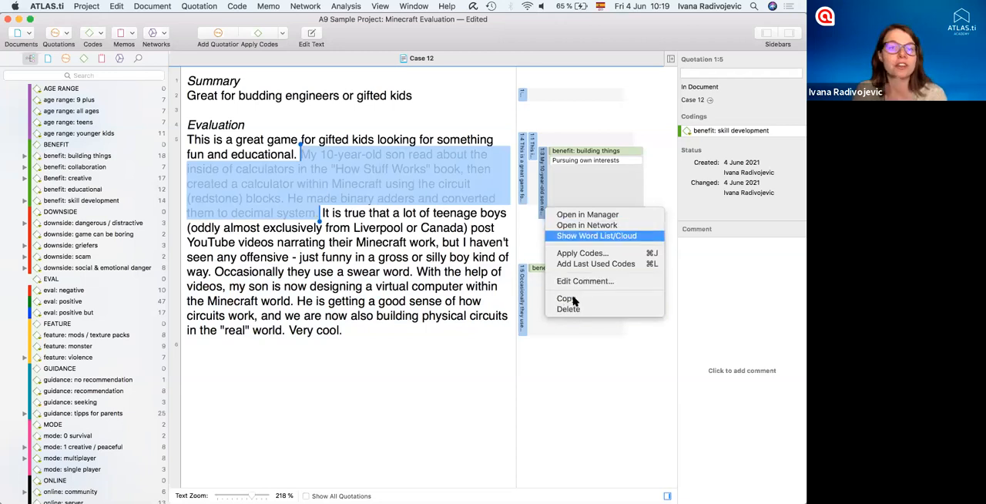
{"action": "left_click", "coordinate": [539, 295]}
{"action": "left_click", "coordinate": [523, 300]}
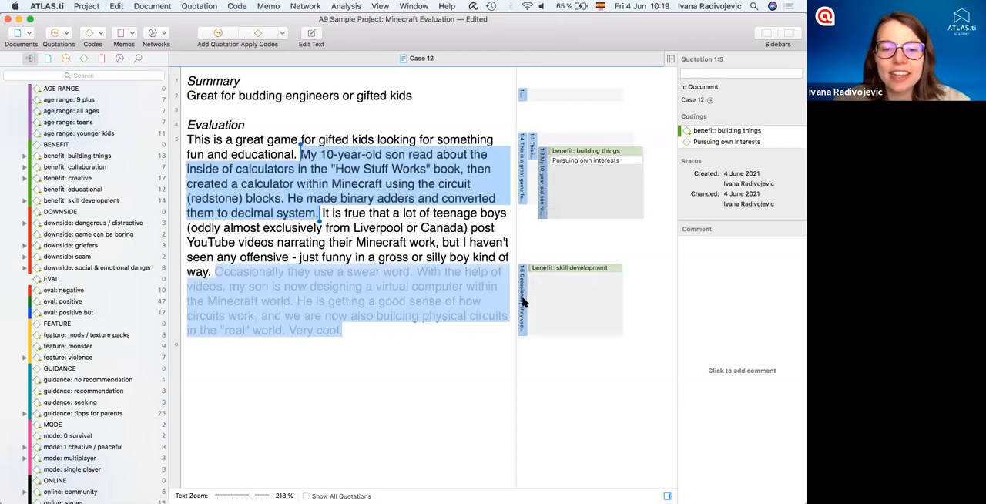
{"action": "right_click", "coordinate": [377, 279]}
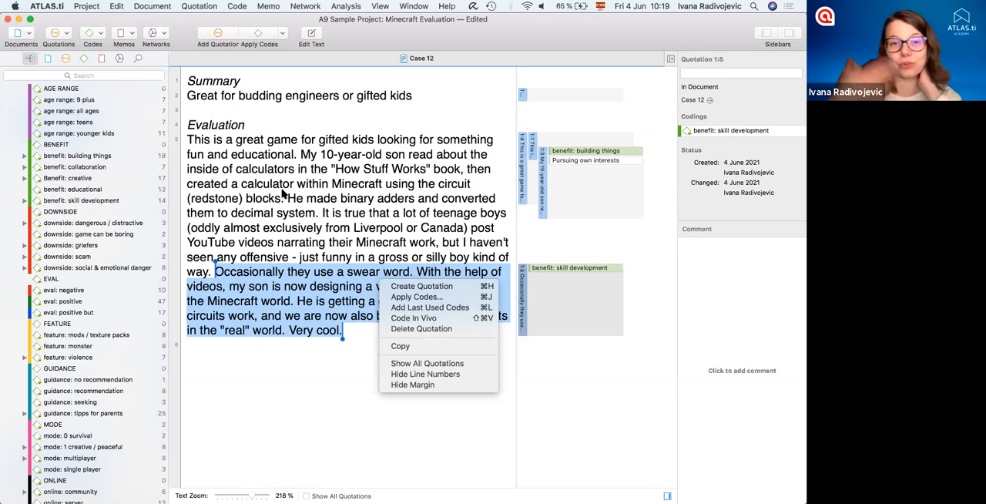
{"action": "left_click", "coordinate": [292, 389]}
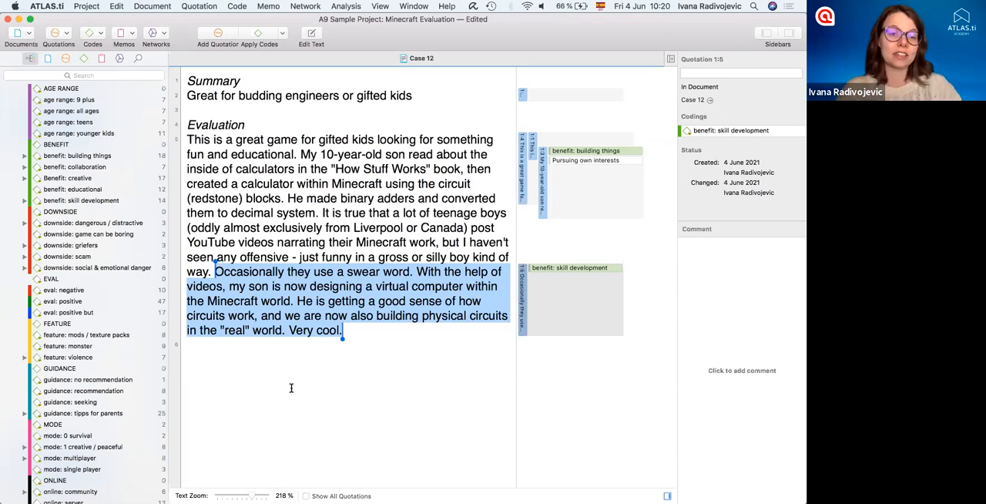
- Expand the project's memo list and create a new memo
{"action": "scroll", "coordinate": [85, 346], "scroll_direction": "down", "scroll_amount": 10}
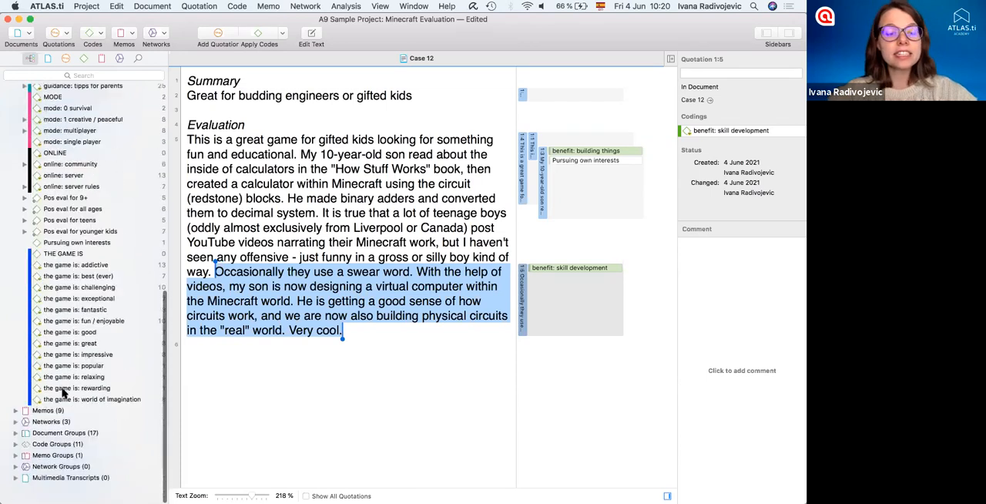
{"action": "left_click", "coordinate": [56, 436]}
{"action": "scroll", "coordinate": [72, 429], "scroll_direction": "down", "scroll_amount": 5}
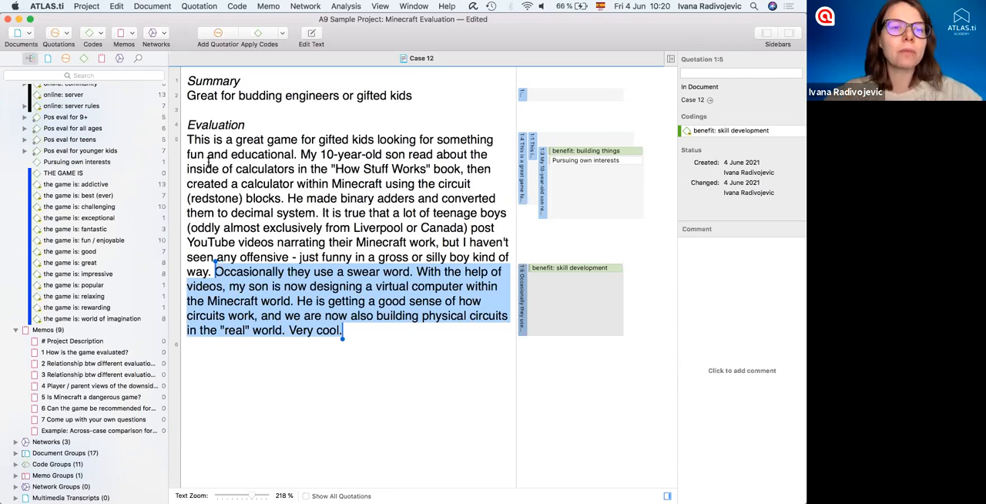
{"action": "left_click", "coordinate": [129, 33]}
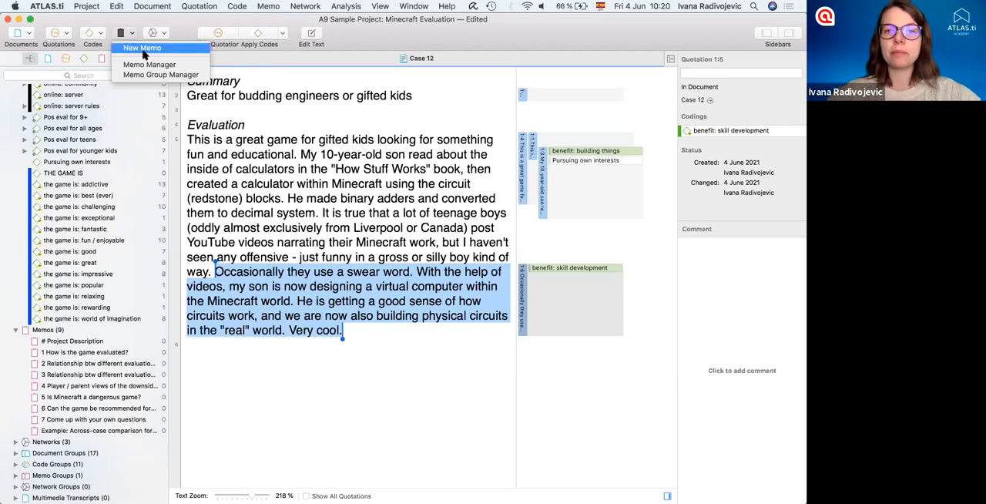
{"action": "left_click", "coordinate": [141, 48]}
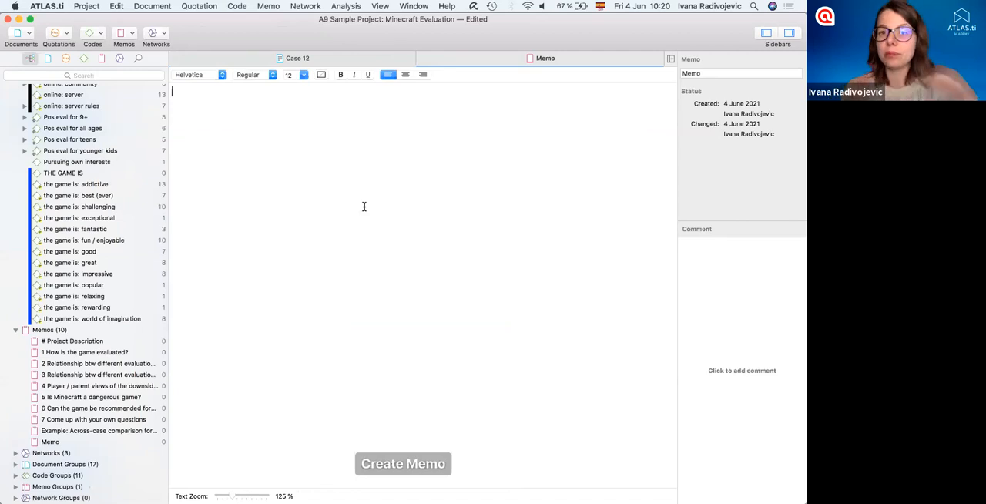
{"action": "left_click", "coordinate": [257, 103]}
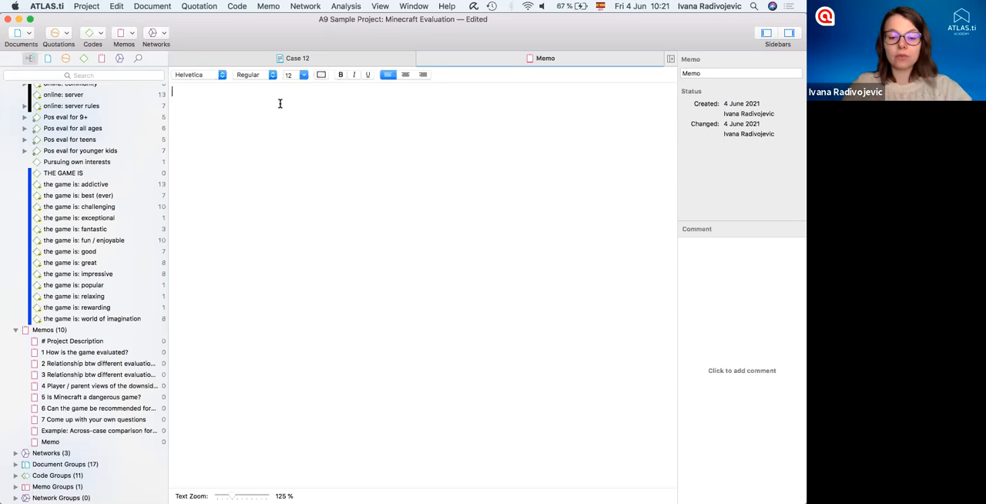
- Write "Cmd+D =" followed by an inserted date-and-time stamp, and insert another stamp on its own line after a blank line
{"action": "type", "text": "Cmd+"}
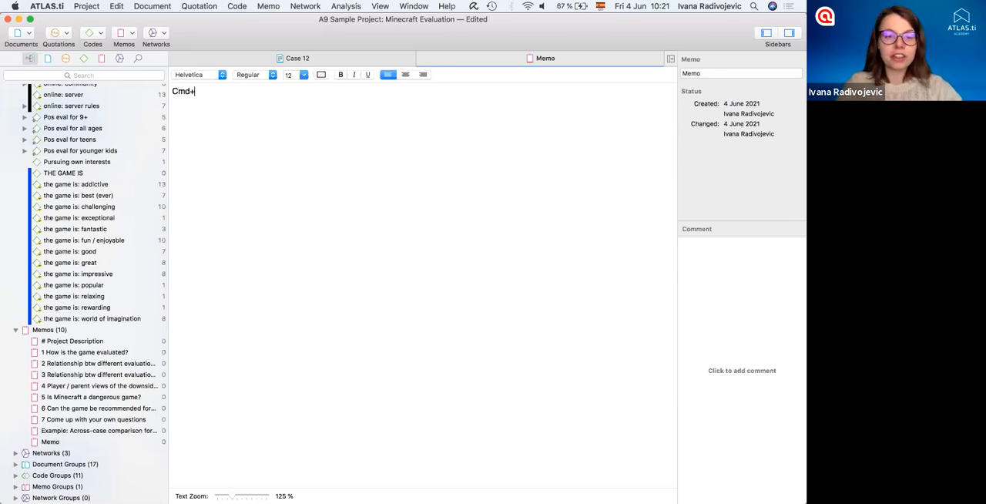
{"action": "type", "text": "D ="}
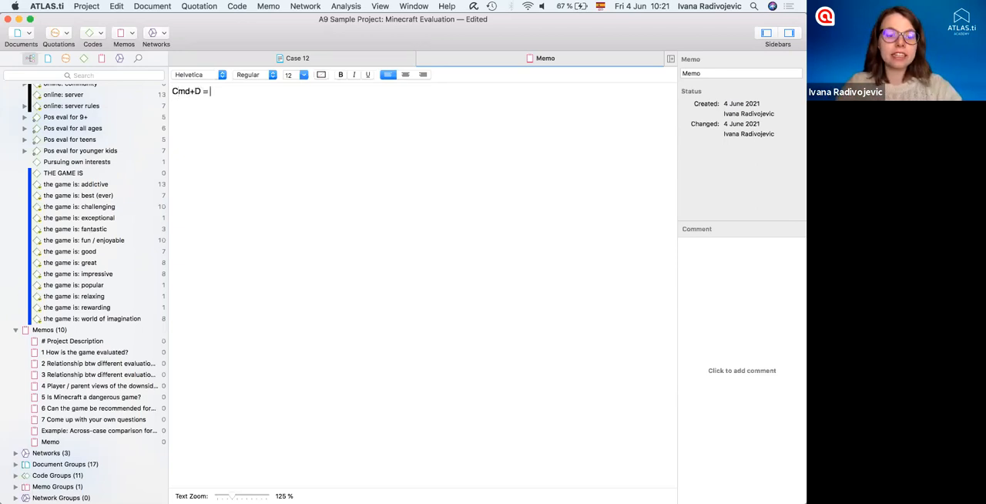
{"action": "key", "text": "super+d"}
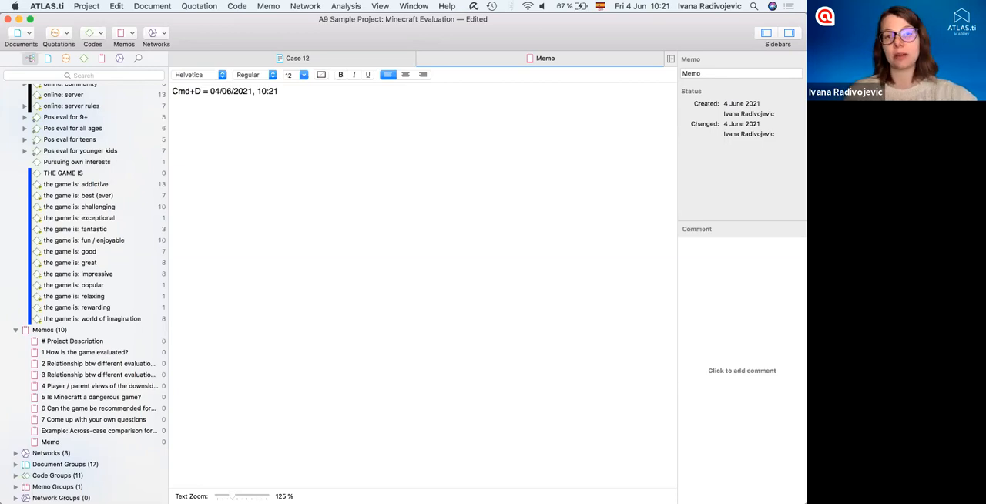
{"action": "key", "text": "Return"}
{"action": "key", "text": "Return"}
{"action": "key", "text": "super+d"}
{"action": "key", "text": "Return"}
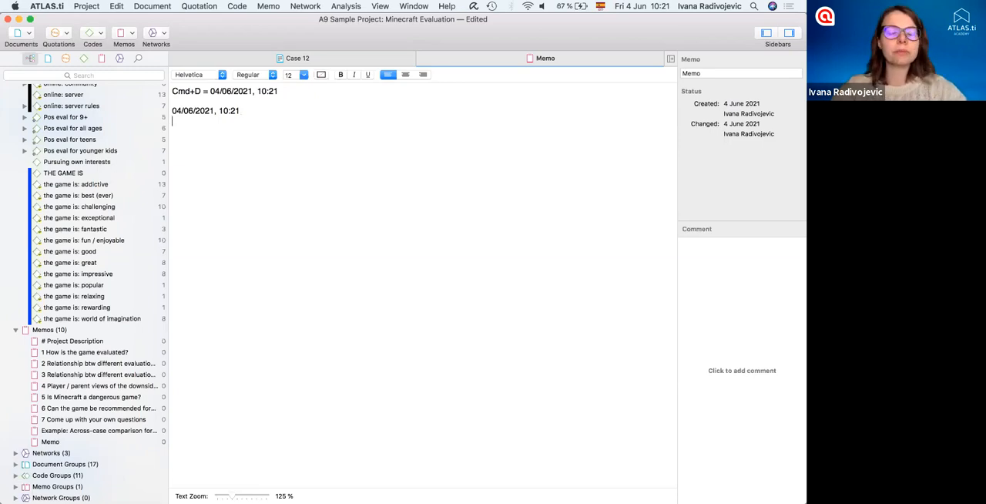
- Add the memo text "I find it very interesting P12 said about building things…" under the second date stamp
{"action": "type", "text": "f"}
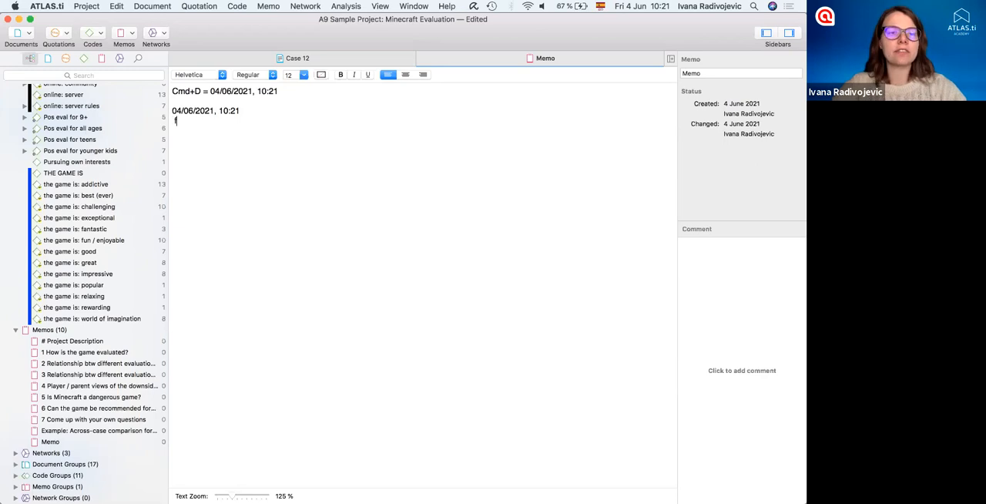
{"action": "type", "text": " find it ve"}
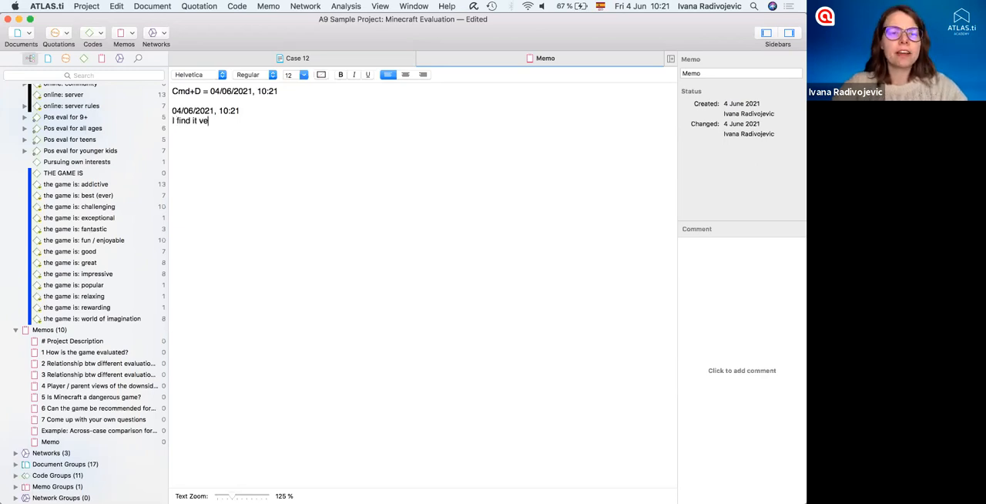
{"action": "type", "text": "ry interesting P1"}
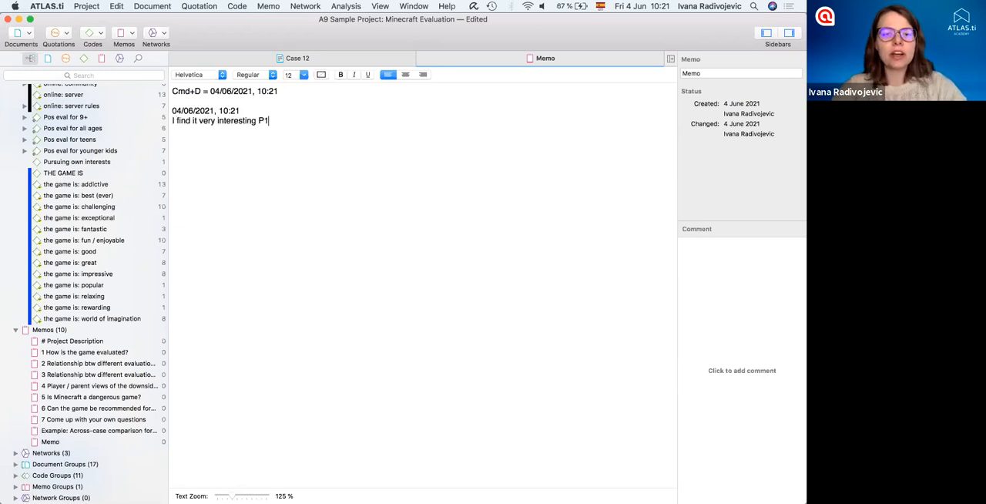
{"action": "type", "text": "2 said about building things..."}
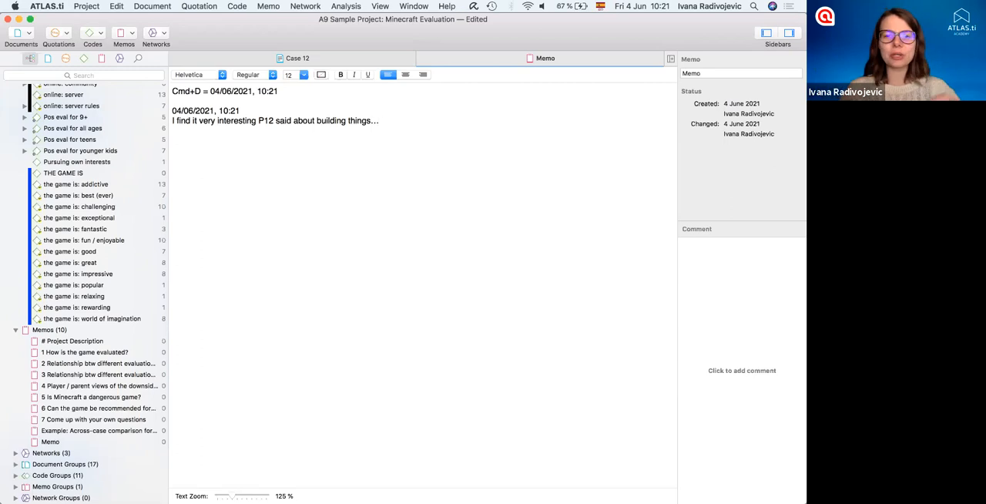
{"action": "key", "text": "Return"}
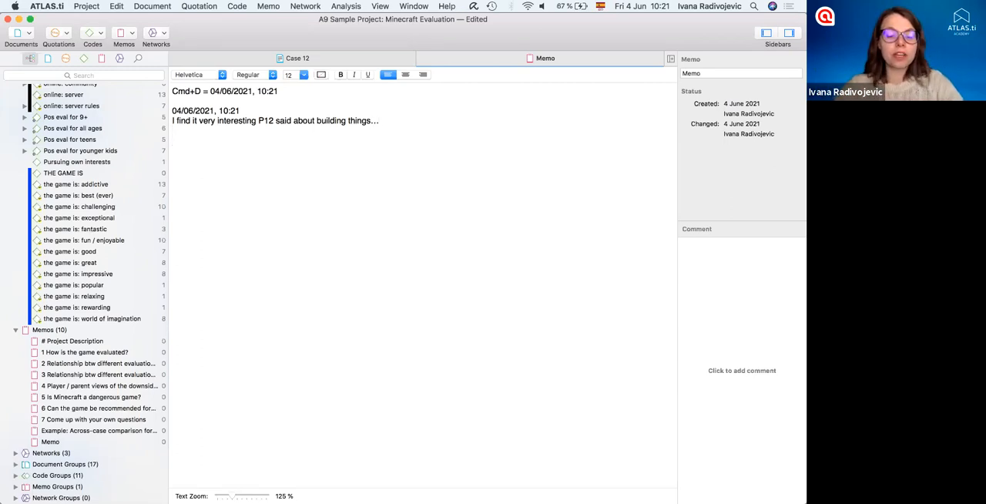
- Add the memo line "Notes, descriptions, reflections, critical analyses, interpretation, tasks, milestones, research diary, ideas, questions, doubts"
{"action": "type", "text": "Notes"}
{"action": "type", "text": "iptions"}
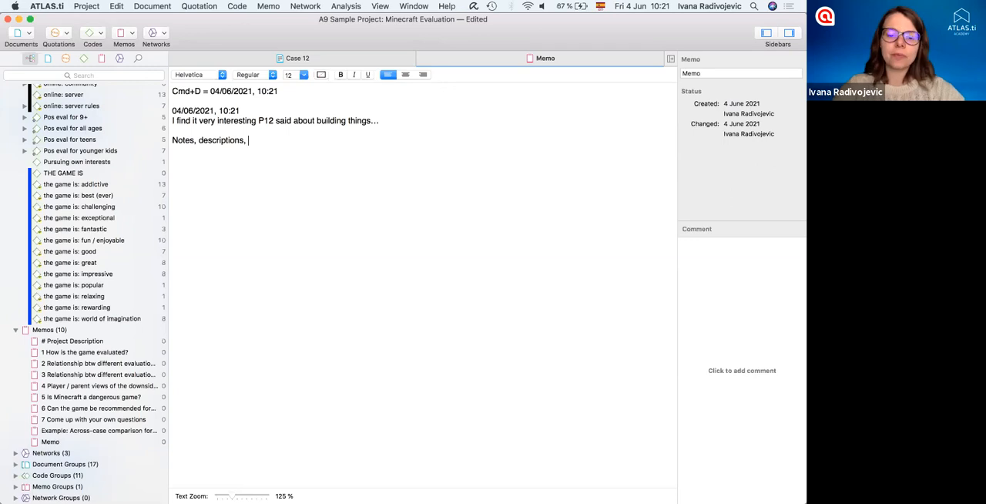
{"action": "type", "text": ", reflections, critical analyses"}
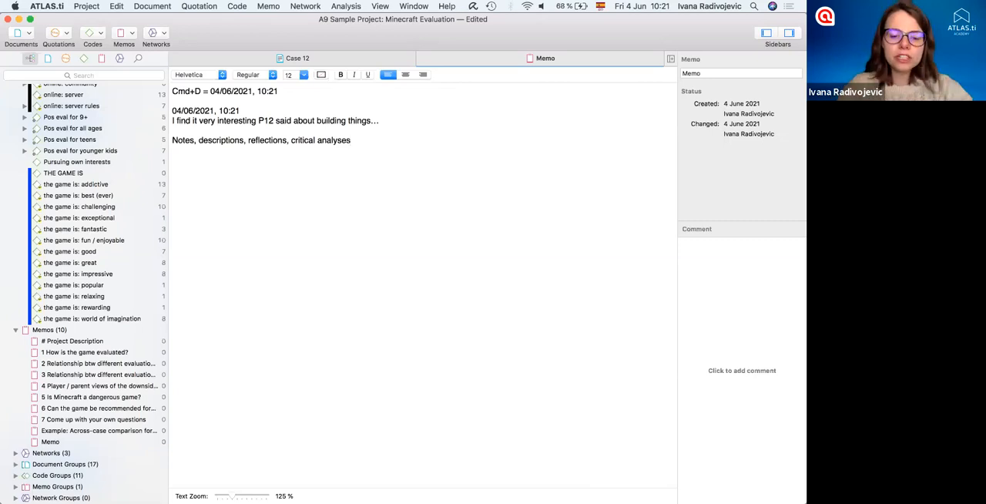
{"action": "type", "text": ", interpre"}
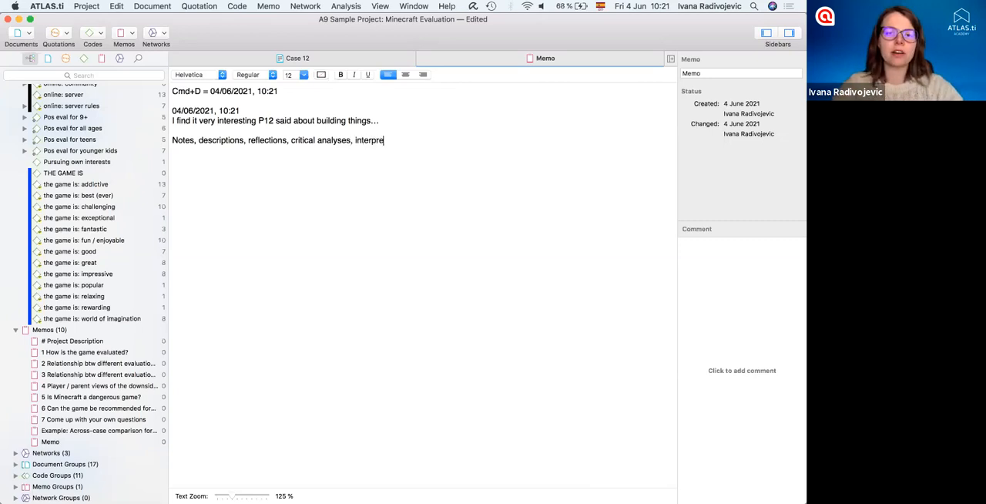
{"action": "type", "text": "tation,"}
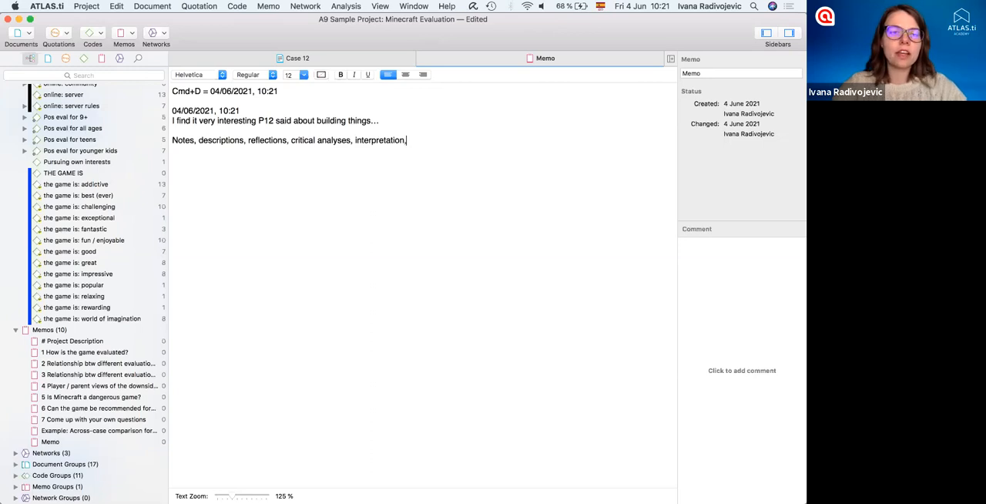
{"action": "type", "text": " tasks, milestones"}
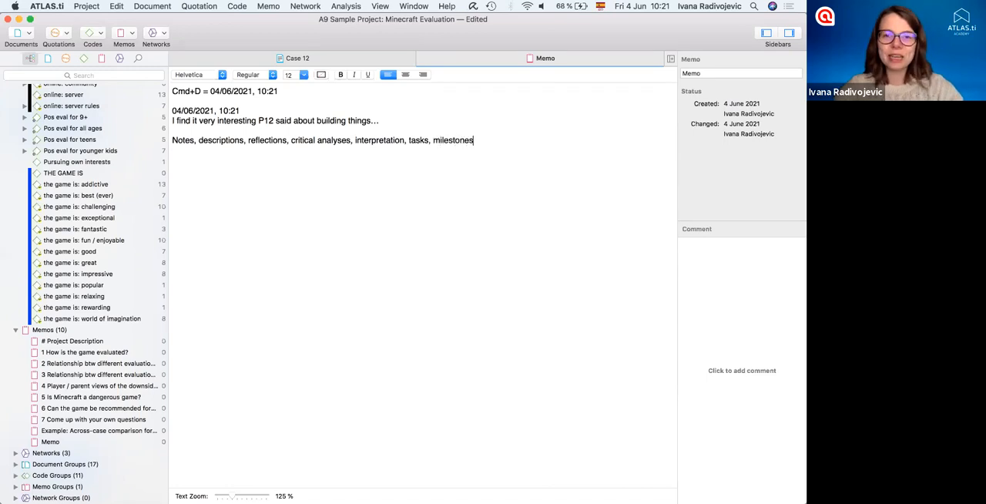
{"action": "type", "text": ", research diary"}
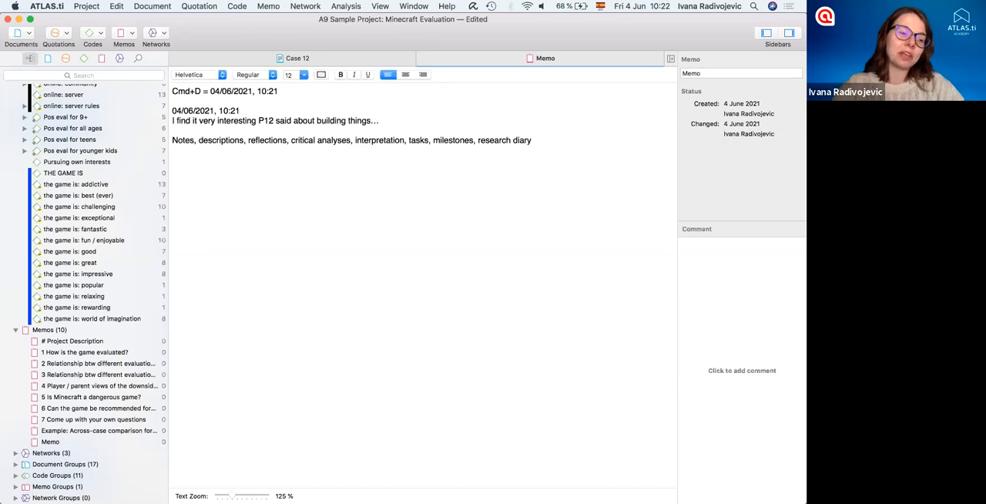
{"action": "type", "text": ", ide"}
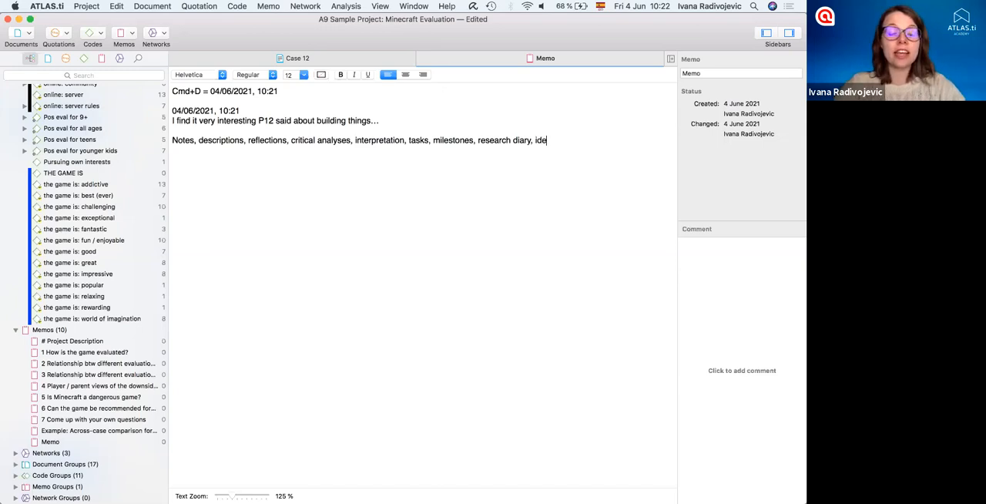
{"action": "type", "text": "as, questions, doubts"}
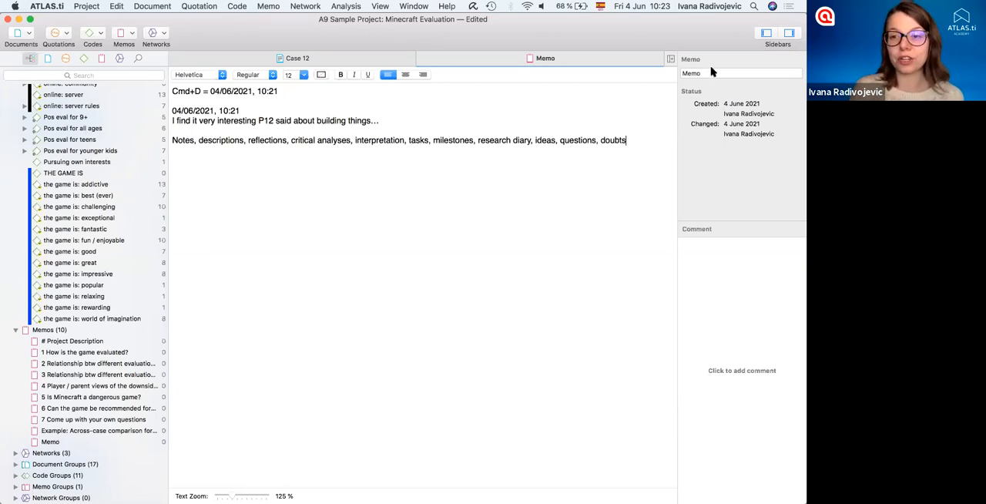
- Rename the memo as "Building things" and close it
{"action": "left_click", "coordinate": [688, 72]}
{"action": "type", "text": "Building things"}
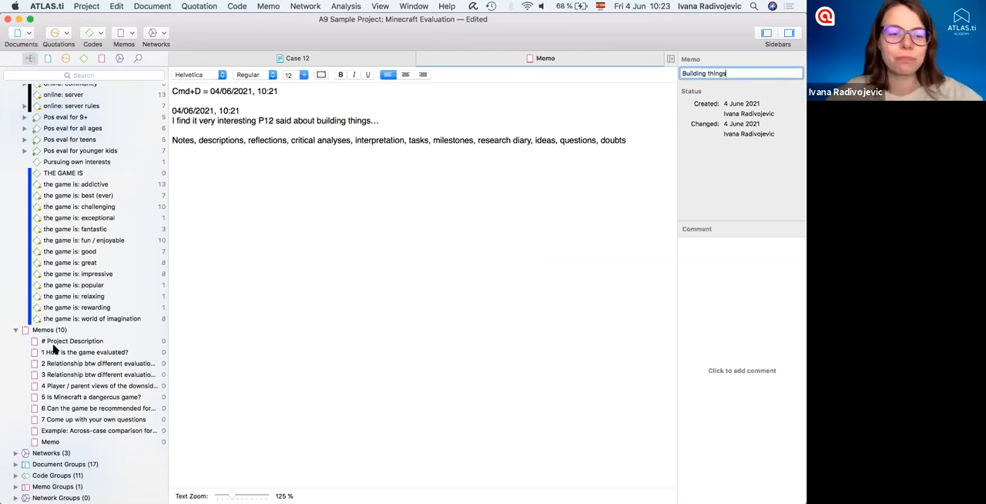
{"action": "left_click", "coordinate": [549, 249]}
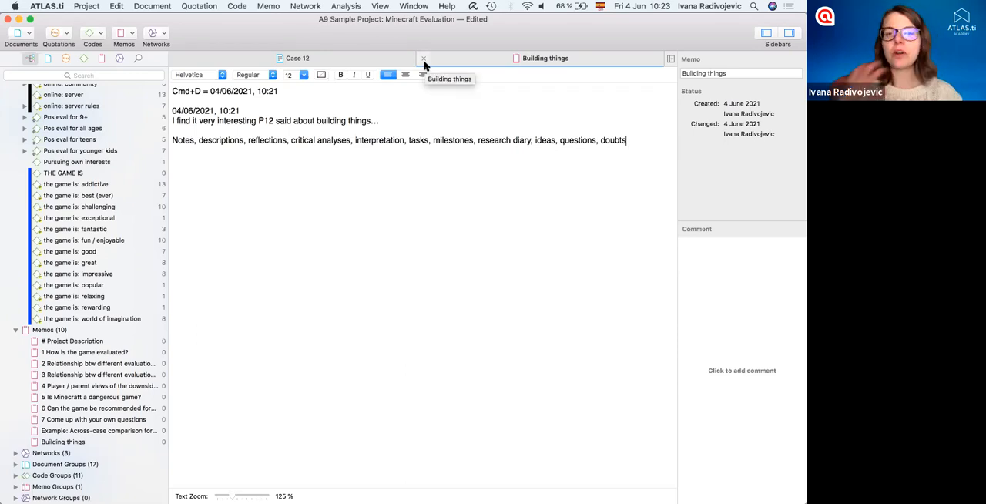
{"action": "left_click", "coordinate": [423, 58]}
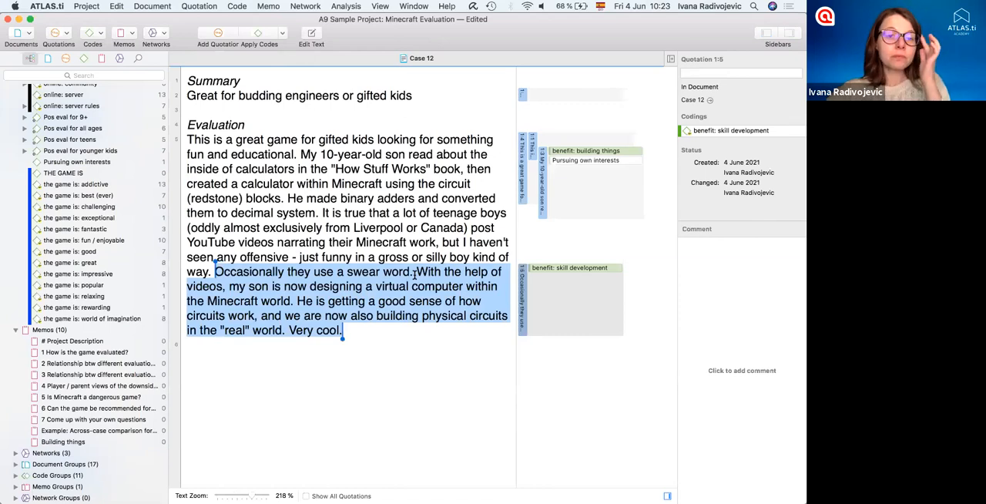
- Link the "Building things" memo to the quotation from "My 10-year-old son" through "decimal system."
{"action": "left_click", "coordinate": [543, 212]}
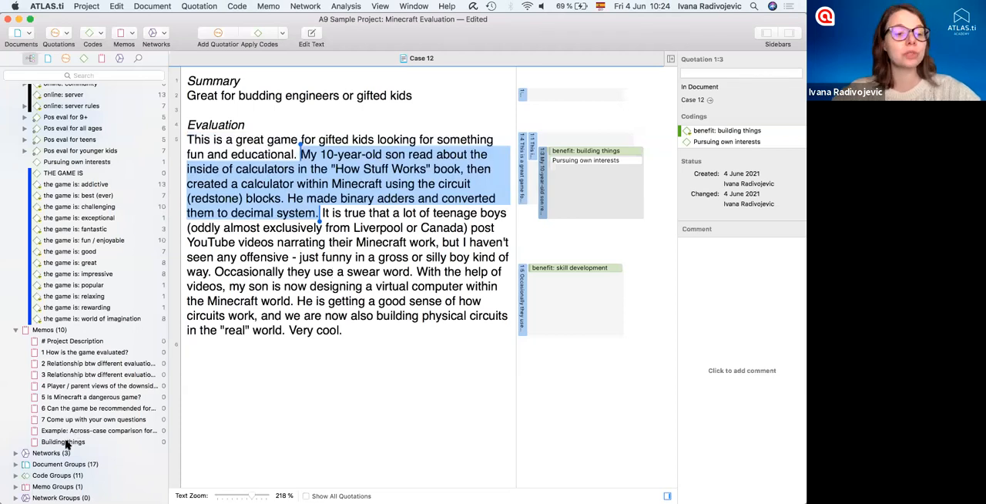
{"action": "left_click_drag", "start_coordinate": [67, 444], "coordinate": [567, 175]}
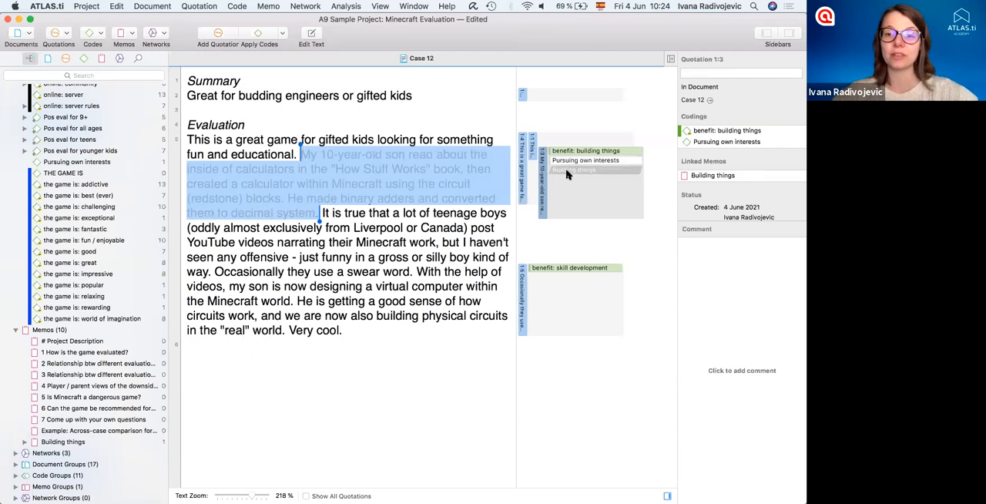
- Preview the memo linked to the quotation, open it in full, and return to Case 12
{"action": "left_click", "coordinate": [568, 171]}
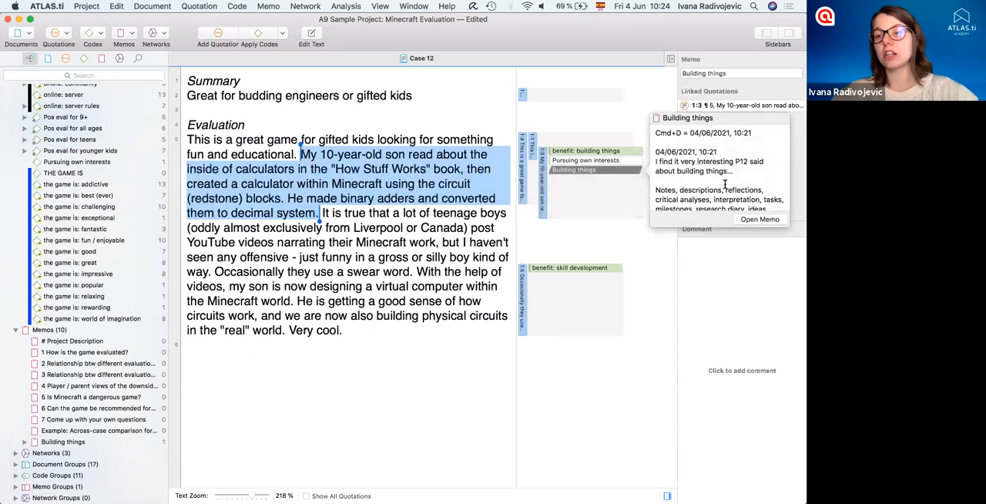
{"action": "left_click", "coordinate": [754, 219]}
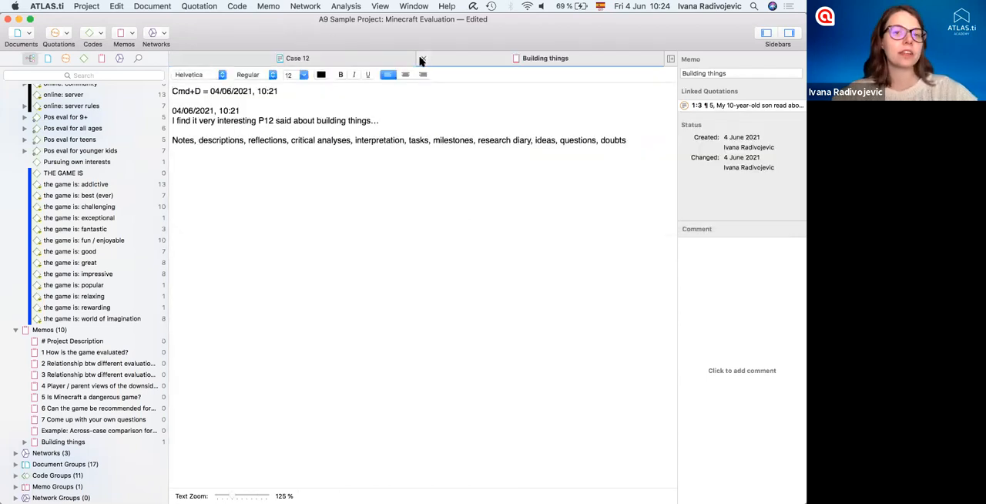
{"action": "left_click", "coordinate": [424, 60]}
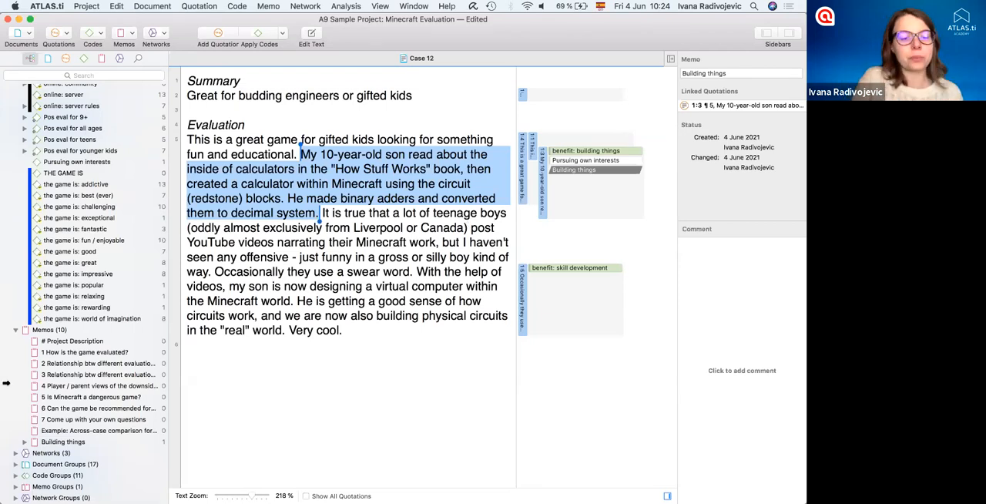
- Link the memo "5 Is Minecraft a dangerous game?" to the same "My 10-year-old son" quotation
{"action": "left_click_drag", "start_coordinate": [63, 395], "coordinate": [557, 203]}
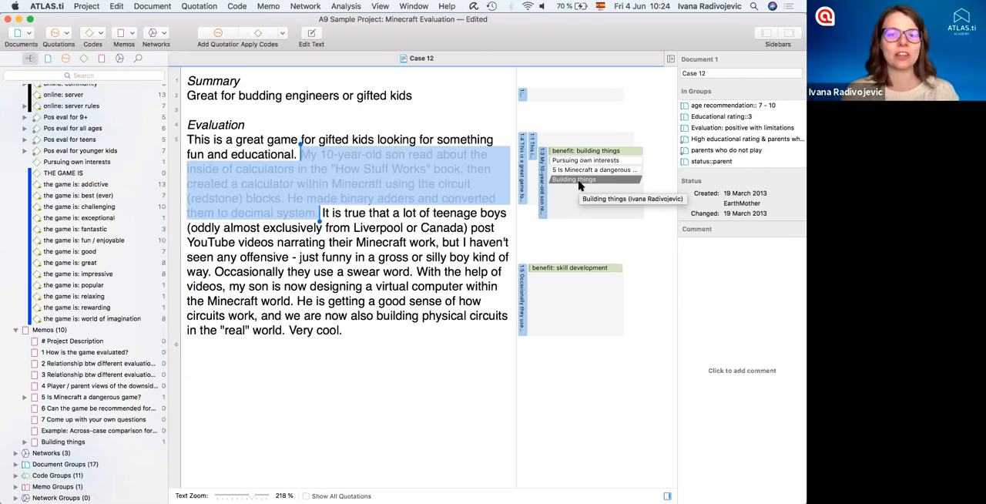
{"action": "left_click", "coordinate": [255, 198]}
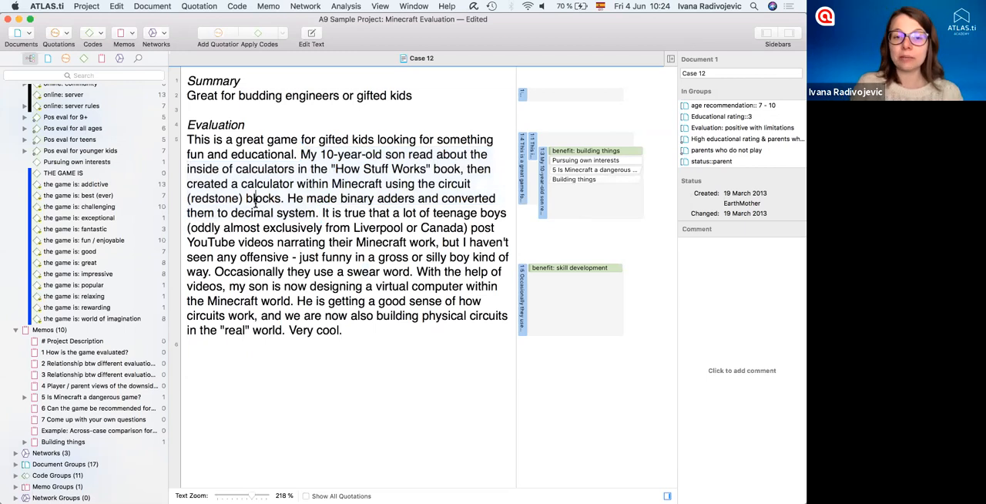
{"action": "left_click", "coordinate": [298, 228], "text": "shift"}
{"action": "left_click", "coordinate": [345, 300], "text": "shift"}
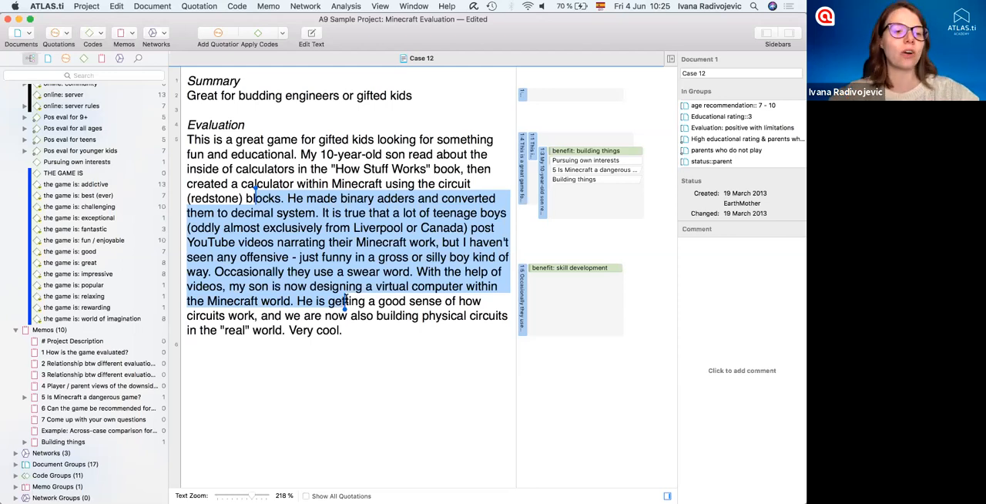
{"action": "left_click", "coordinate": [361, 341]}
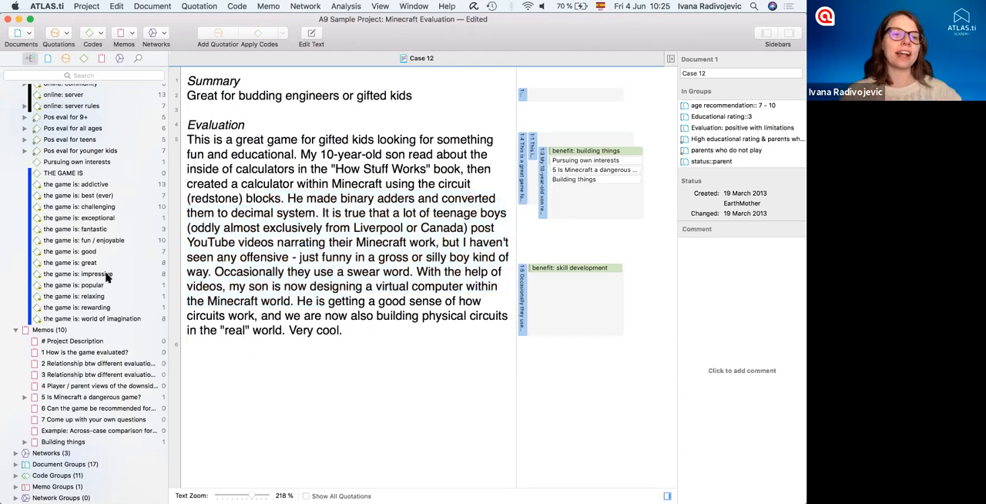
{"action": "scroll", "coordinate": [107, 277], "scroll_direction": "up", "scroll_amount": 12}
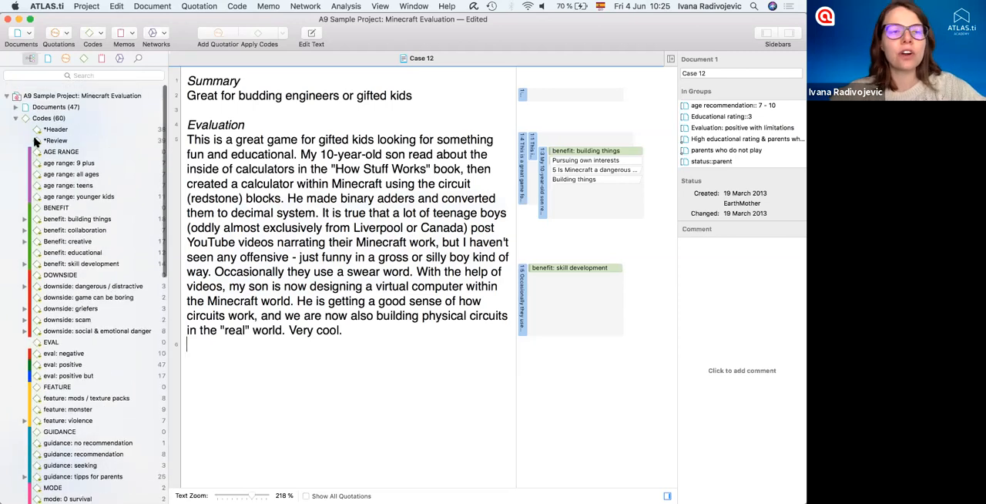
- Collapse the Codes and Memos branches of the project tree and open the Word List/Cloud tool
{"action": "left_click", "coordinate": [16, 112]}
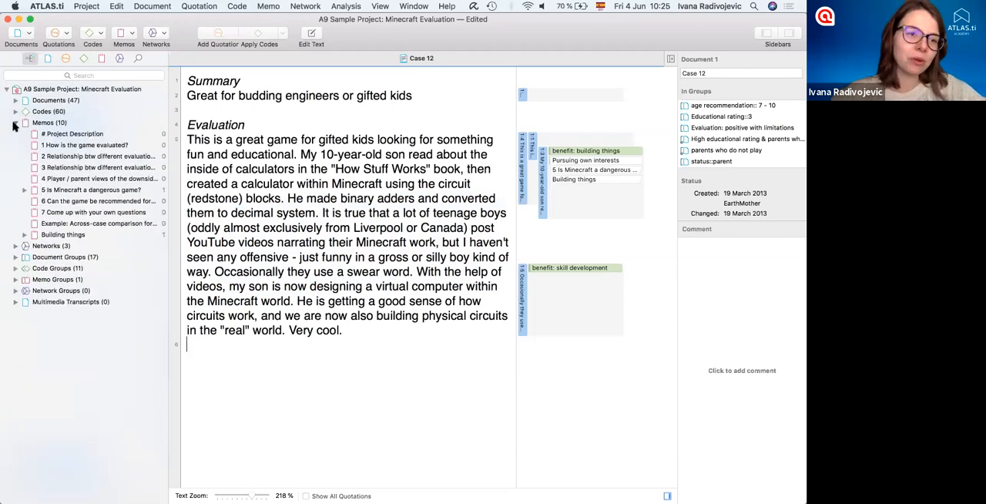
{"action": "left_click", "coordinate": [15, 122]}
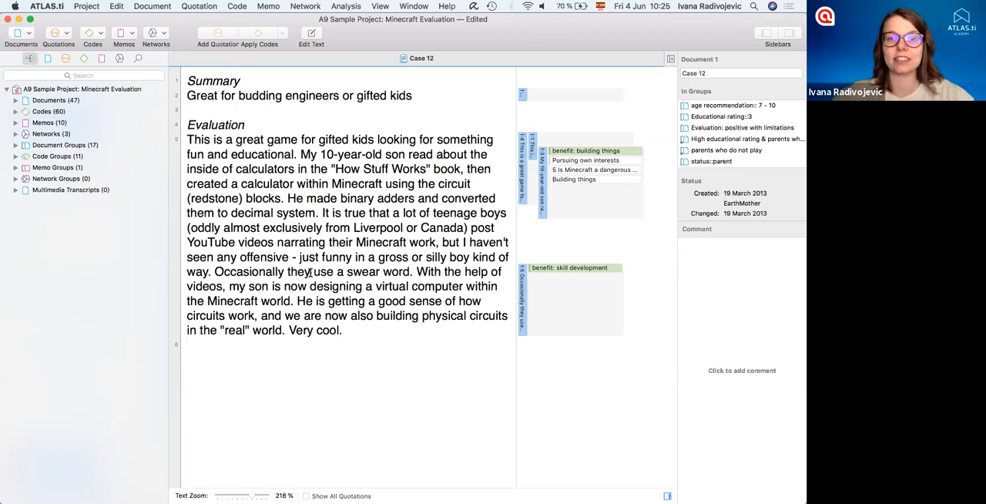
{"action": "left_click", "coordinate": [344, 6]}
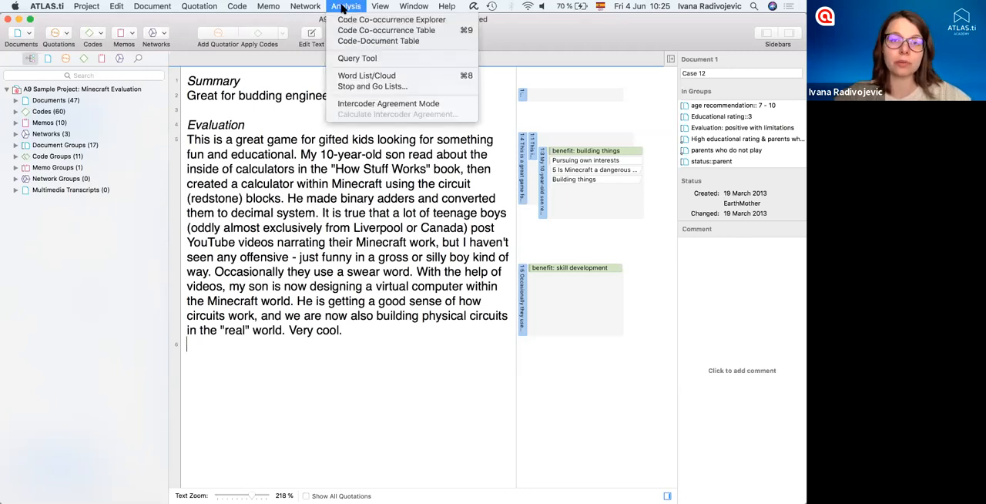
{"action": "left_click", "coordinate": [380, 77]}
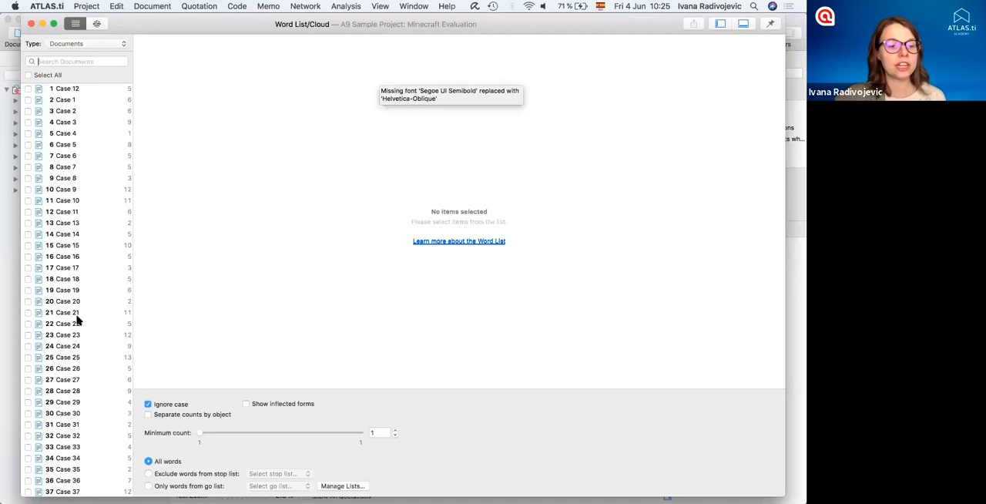
- Generate a word list for the documents Case 12 through Case 40 and sort it by descending count
{"action": "left_click", "coordinate": [61, 93]}
{"action": "scroll", "coordinate": [74, 263], "scroll_direction": "down", "scroll_amount": 5}
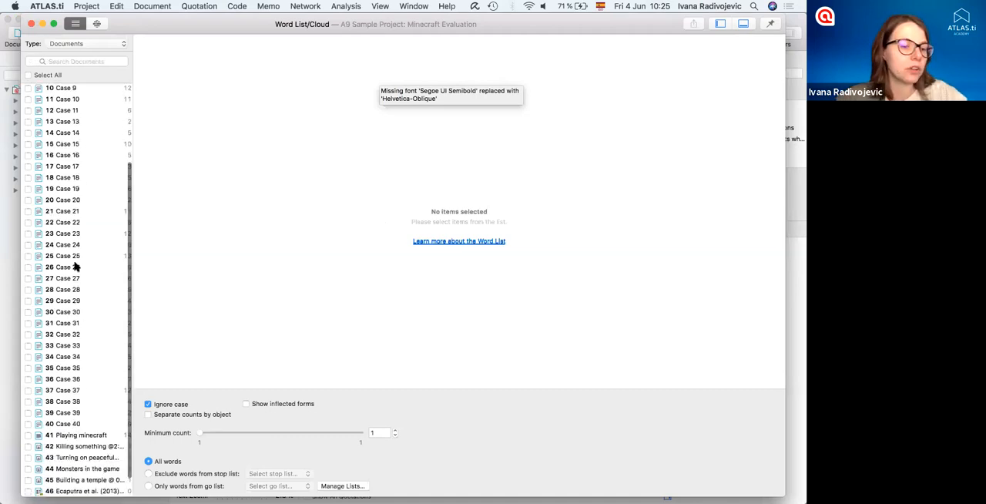
{"action": "left_click", "coordinate": [74, 424], "text": "shift"}
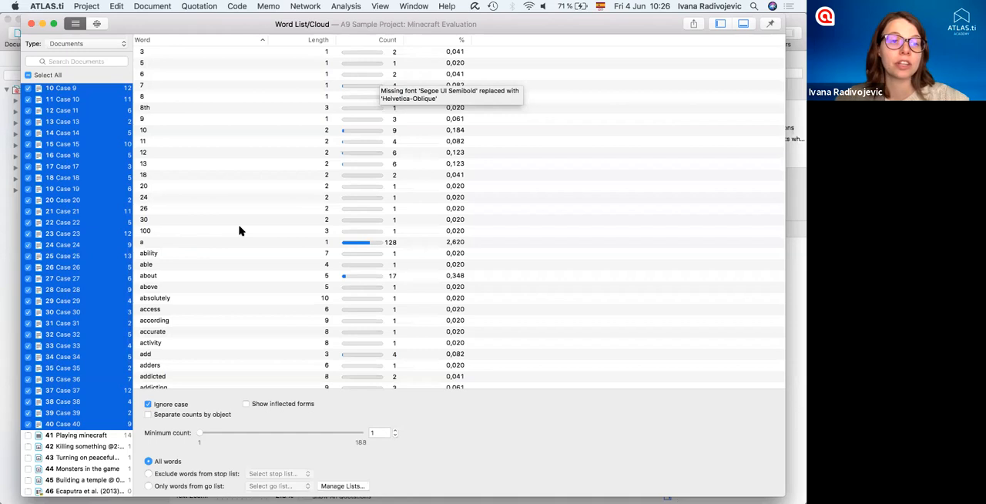
{"action": "scroll", "coordinate": [241, 228], "scroll_direction": "down", "scroll_amount": 5}
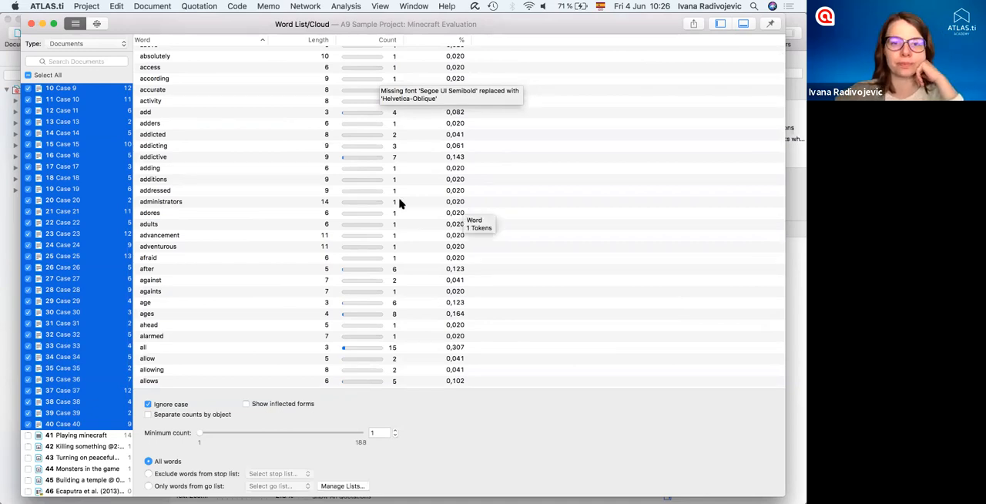
{"action": "left_click", "coordinate": [363, 43]}
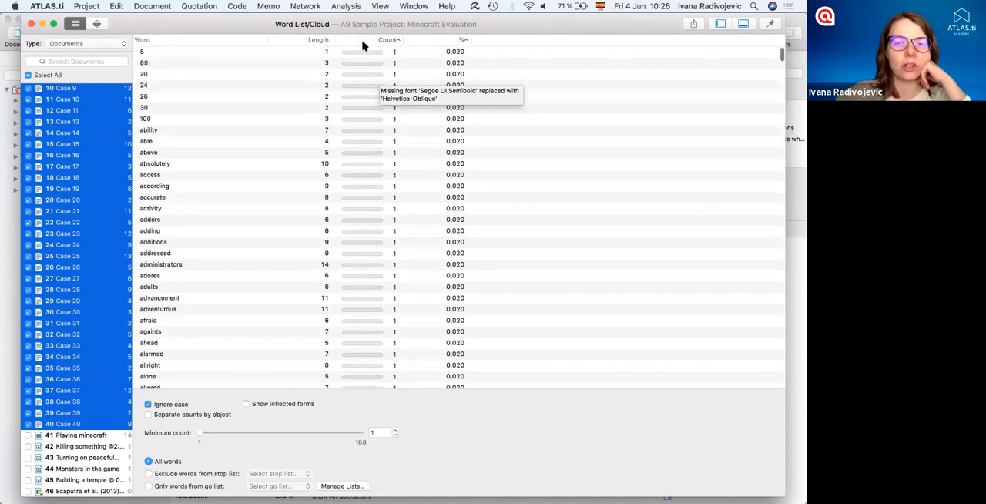
{"action": "left_click", "coordinate": [363, 41]}
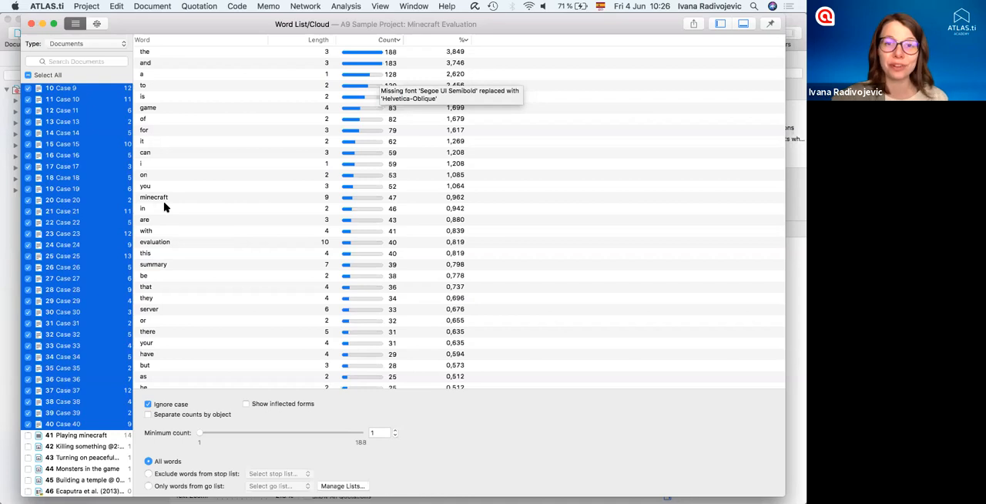
- Set the word list to exclude words from a stop list and check which stop lists are available
{"action": "left_click", "coordinate": [185, 473]}
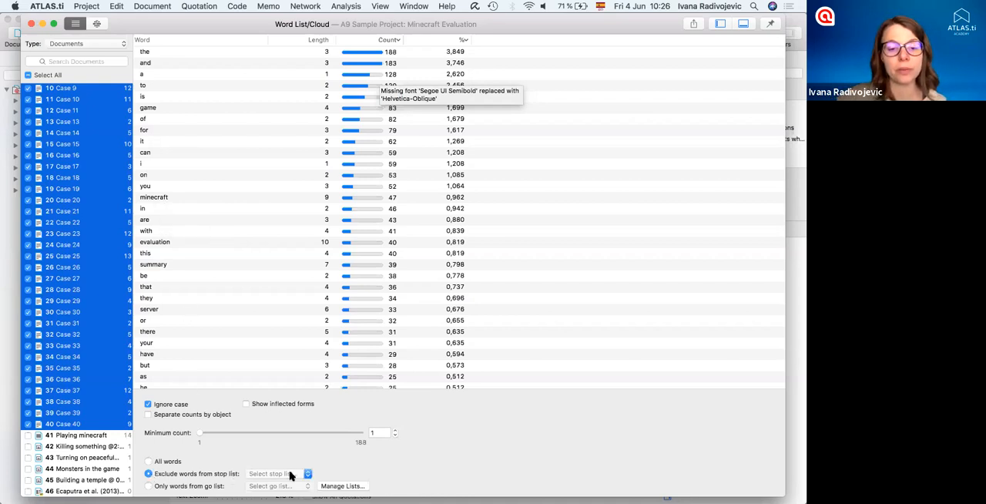
{"action": "left_click", "coordinate": [309, 474]}
{"action": "left_click", "coordinate": [246, 463]}
{"action": "left_click", "coordinate": [150, 486]}
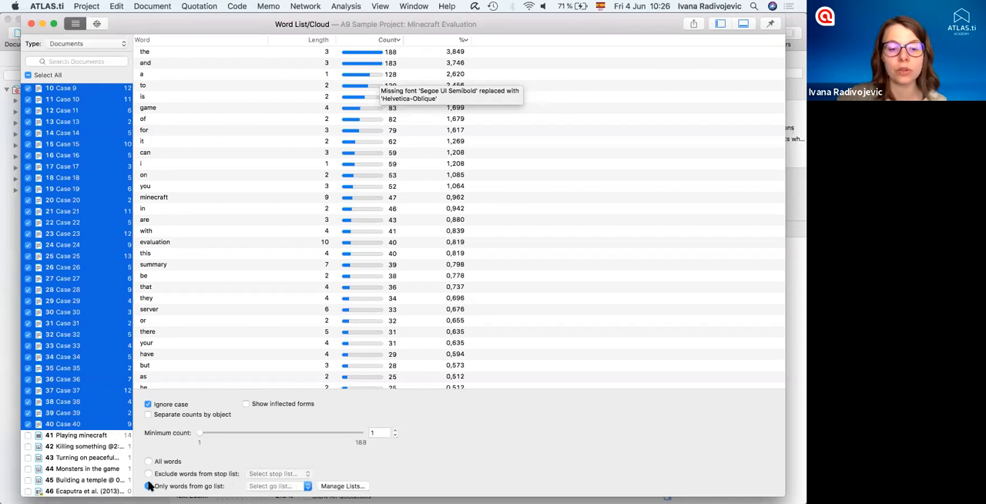
{"action": "left_click", "coordinate": [150, 473]}
{"action": "left_click", "coordinate": [309, 474]}
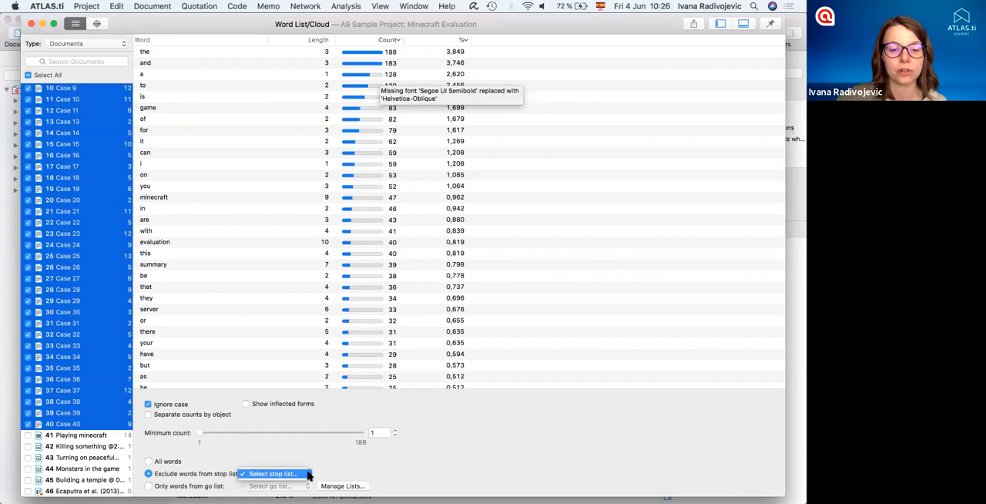
{"action": "left_click", "coordinate": [307, 474]}
{"action": "left_click", "coordinate": [305, 474]}
- Inspect the Stop and Go Lists manager and its import dialog, and return to the word list without adding a list
{"action": "left_click", "coordinate": [331, 487]}
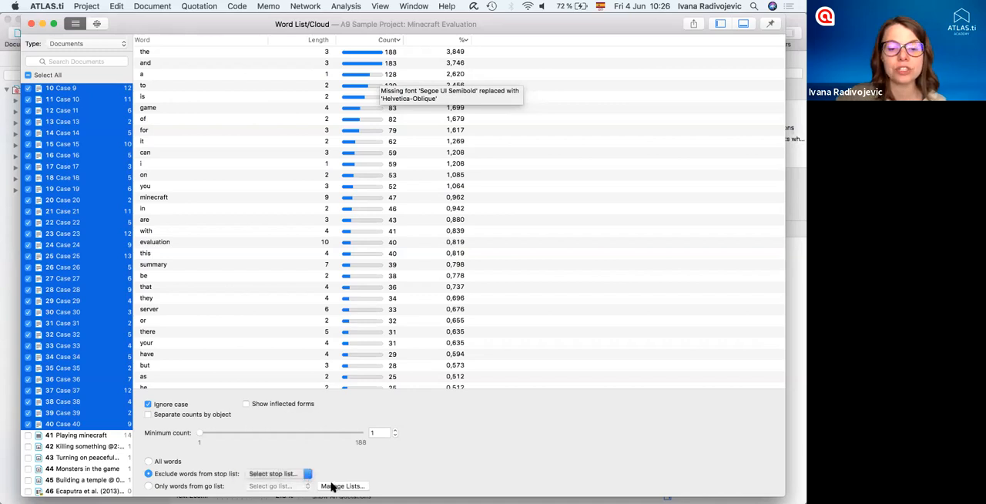
{"action": "left_click", "coordinate": [335, 487]}
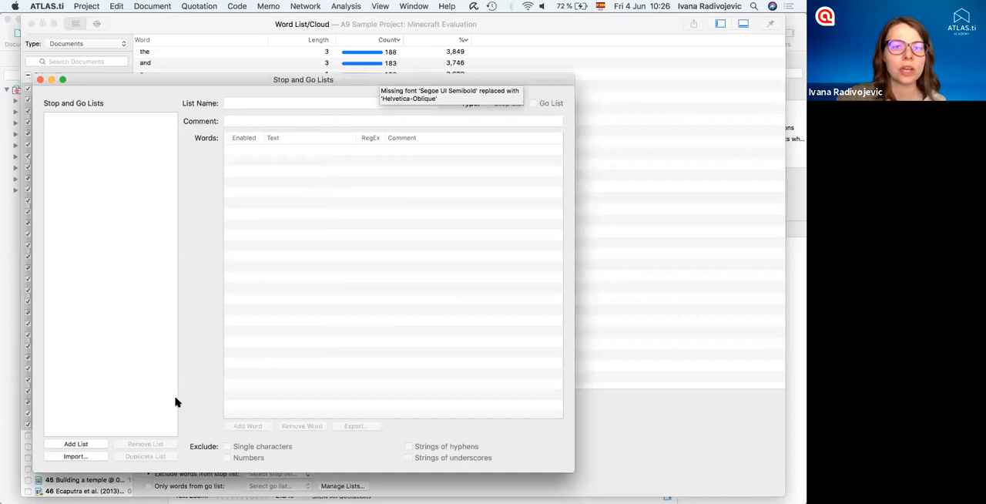
{"action": "left_click", "coordinate": [87, 460]}
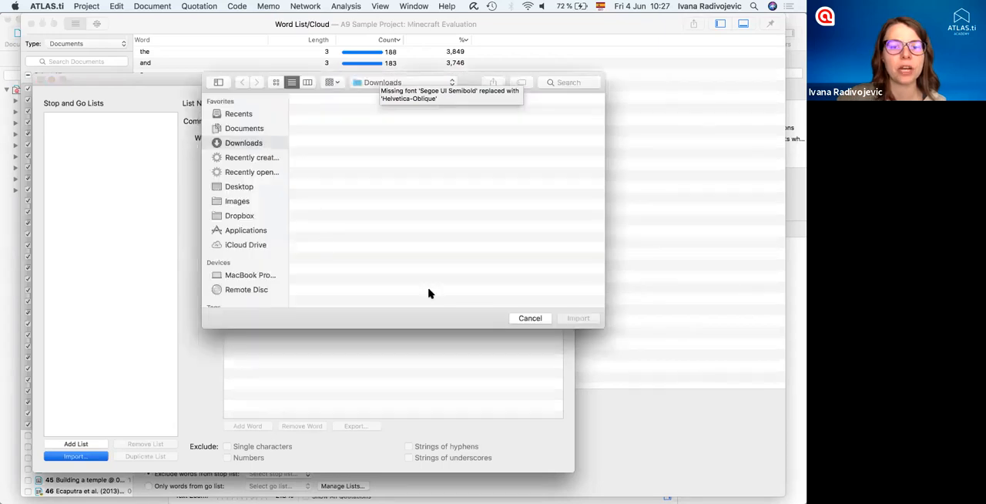
{"action": "left_click", "coordinate": [522, 318]}
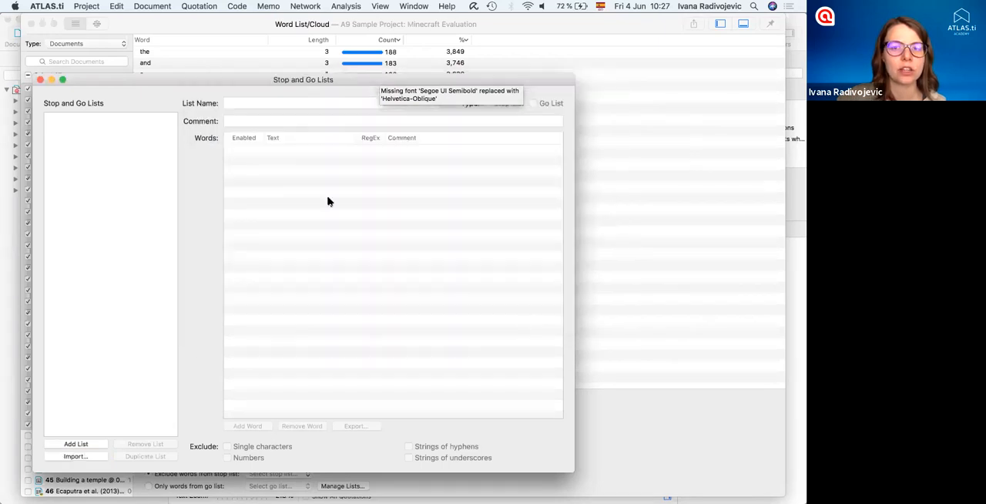
{"action": "left_click", "coordinate": [41, 81]}
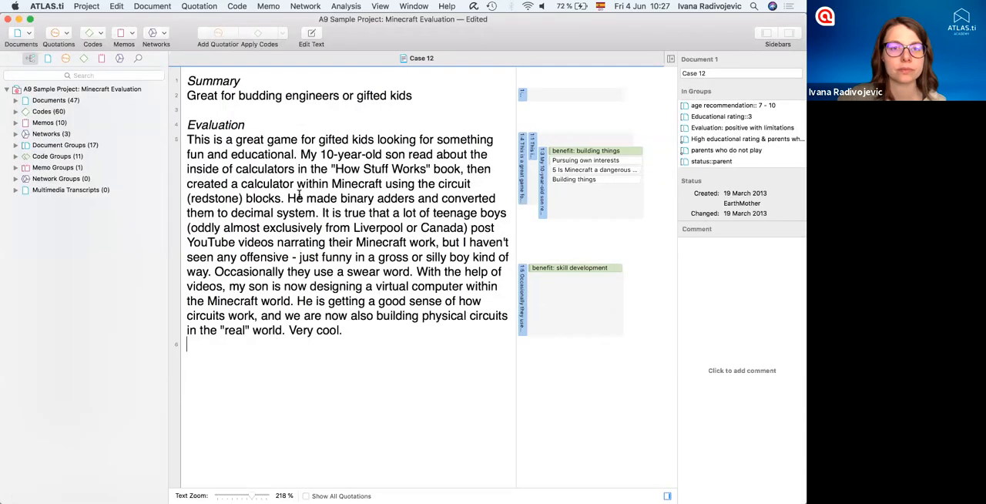
{"action": "left_click", "coordinate": [347, 6]}
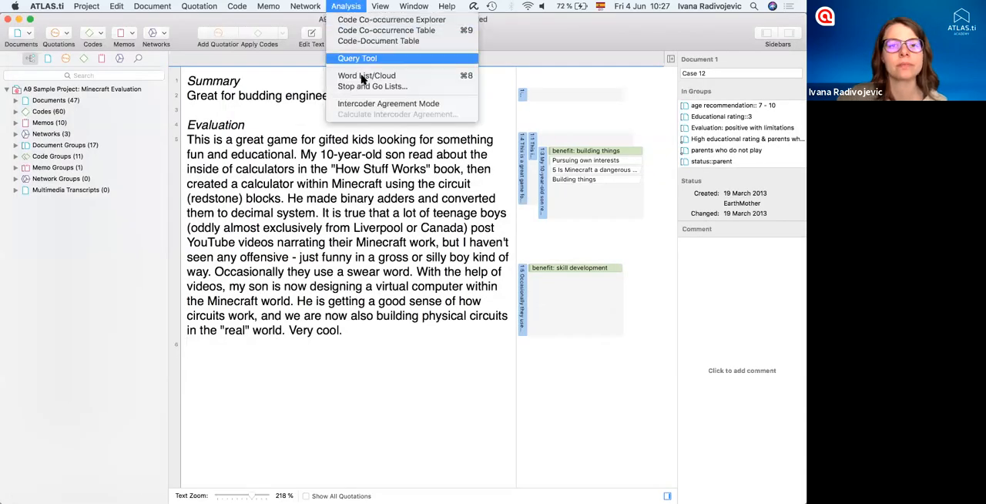
{"action": "left_click", "coordinate": [391, 207]}
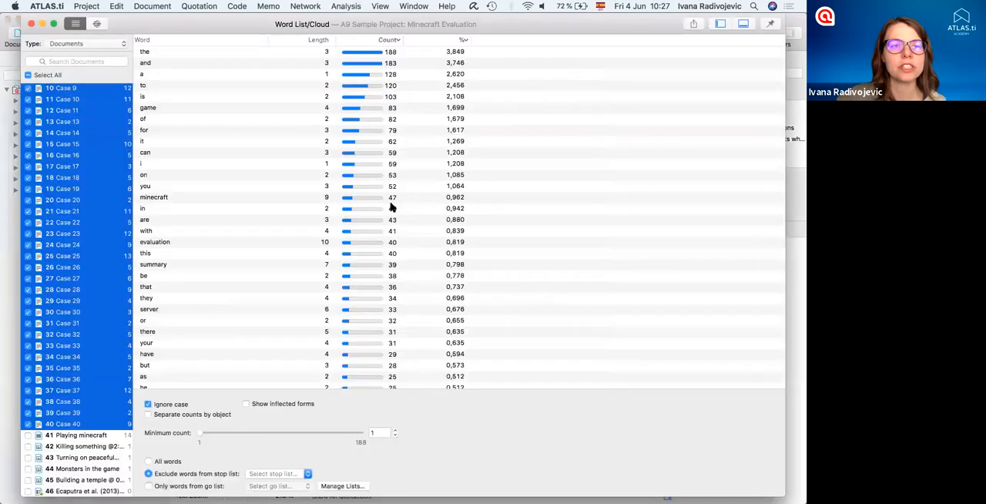
- Separate the word counts by object and look across the per-case columns
{"action": "left_click", "coordinate": [148, 415]}
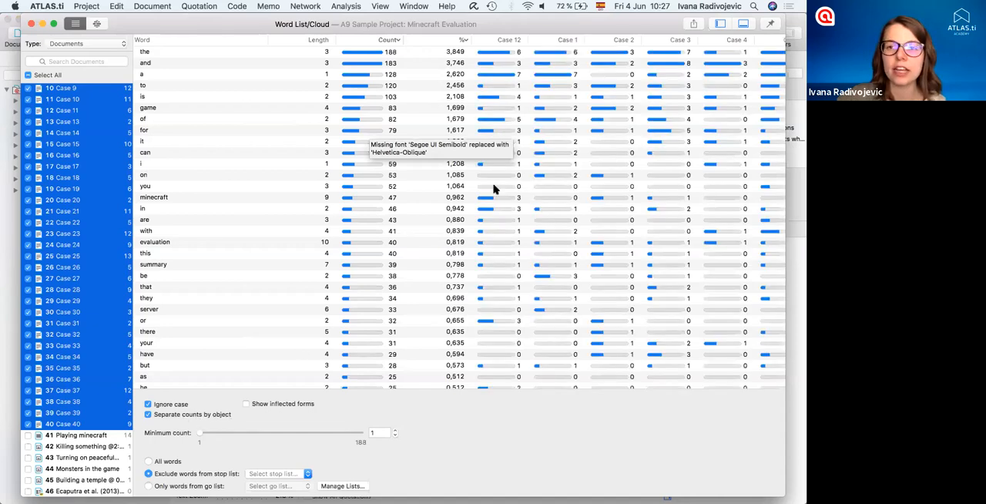
{"action": "scroll", "coordinate": [495, 189], "scroll_direction": "right", "scroll_amount": 10}
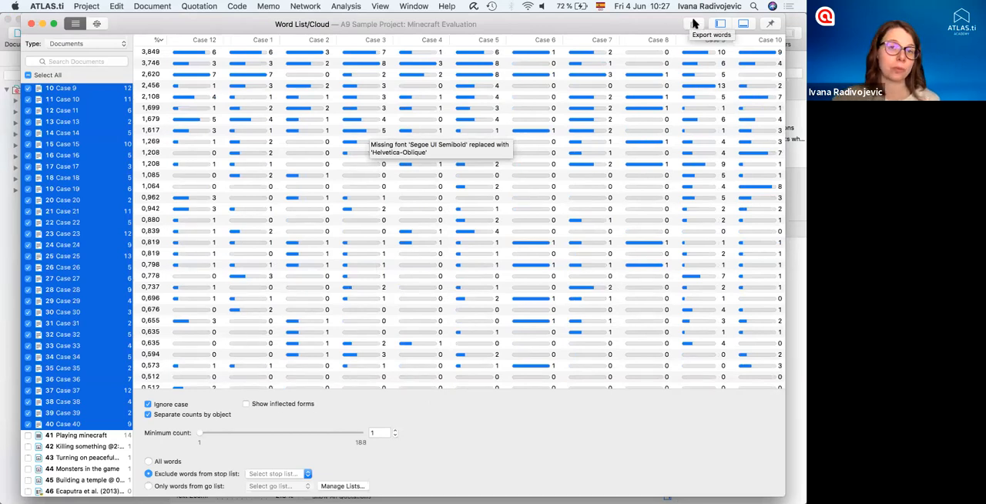
{"action": "scroll", "coordinate": [342, 298], "scroll_direction": "left", "scroll_amount": 10}
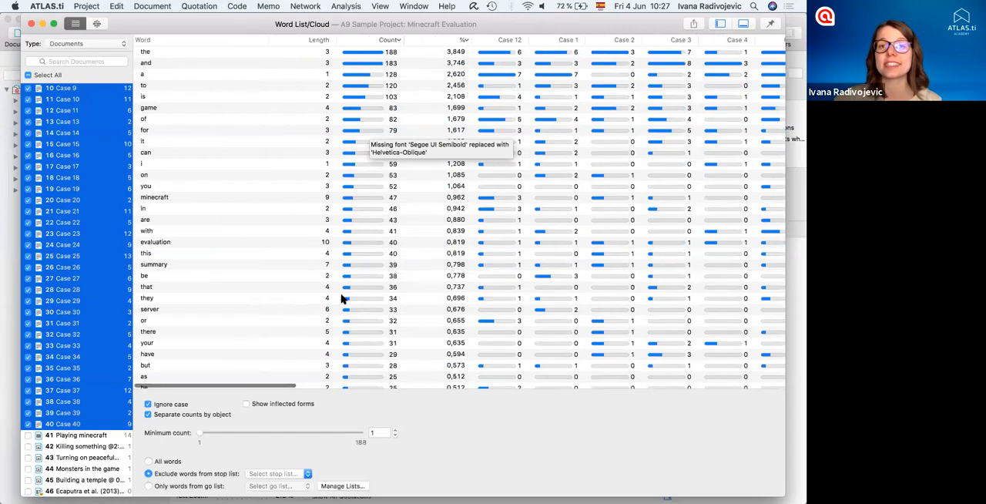
- Display the word frequencies of the selected cases as a word cloud
{"action": "left_click", "coordinate": [97, 25]}
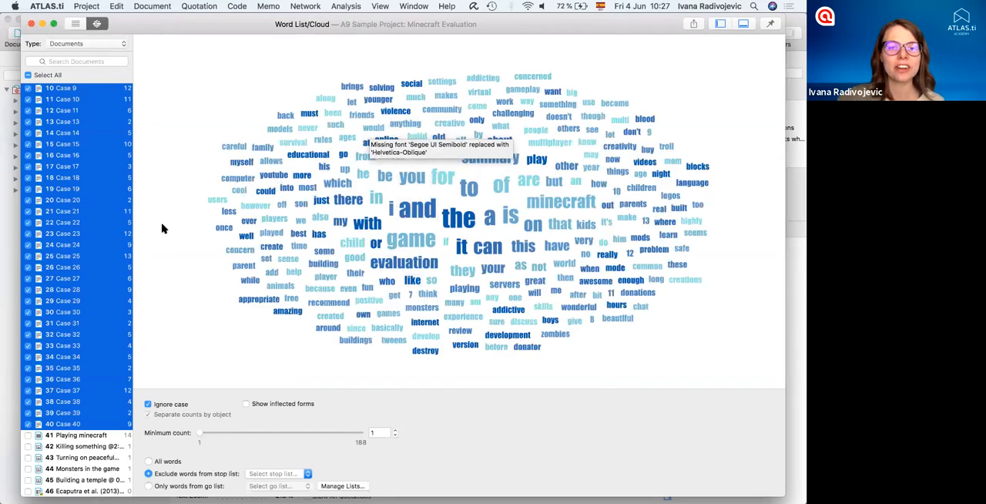
{"action": "key", "text": "ctrl+Up"}
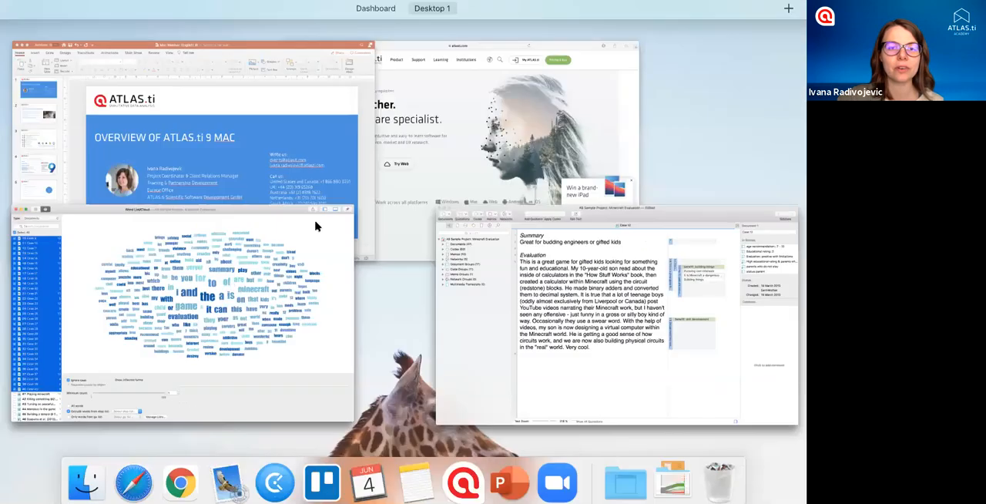
{"action": "key", "text": "ctrl+Up"}
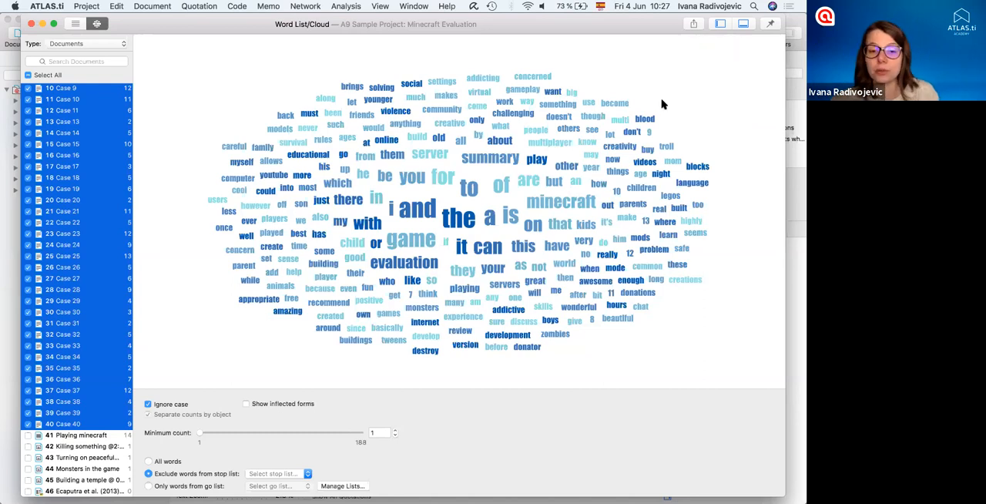
- Return to the list view and examine the less frequent words further down the word list
{"action": "left_click", "coordinate": [95, 26]}
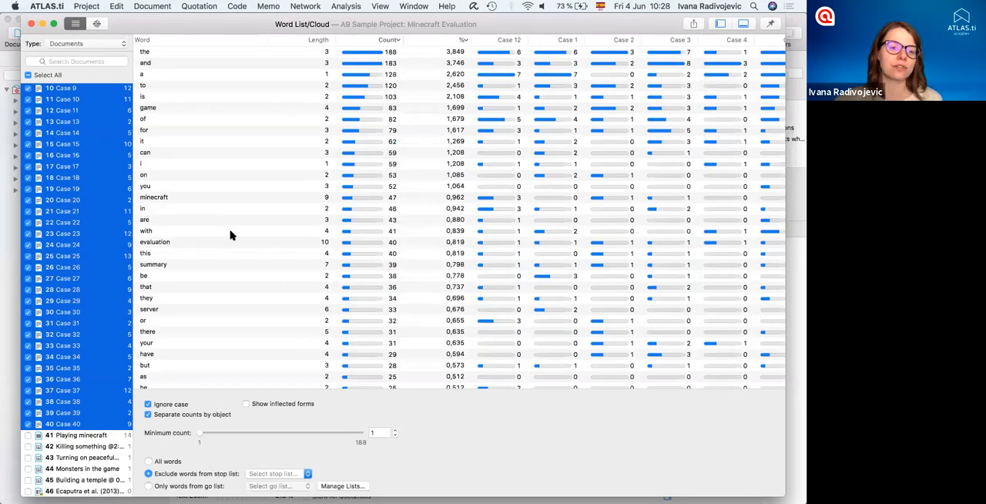
{"action": "scroll", "coordinate": [229, 235], "scroll_direction": "down", "scroll_amount": 5}
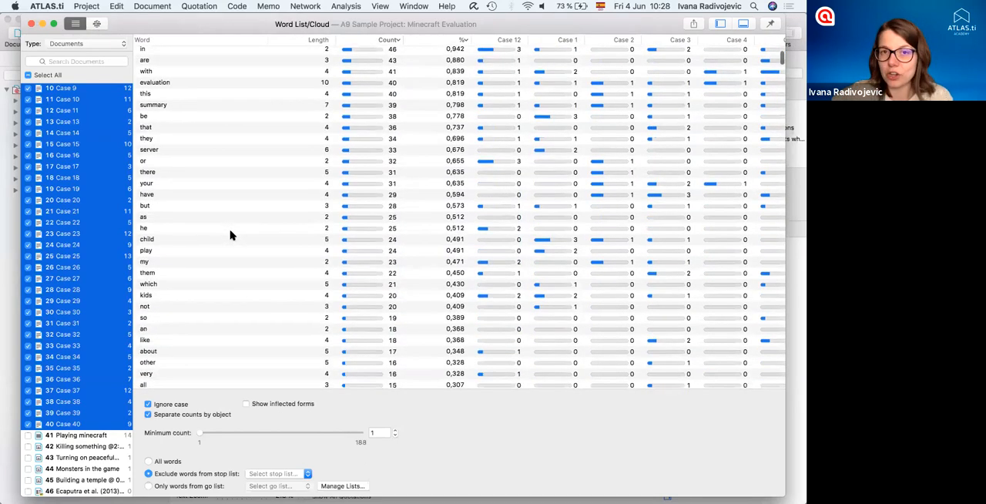
{"action": "scroll", "coordinate": [230, 235], "scroll_direction": "down", "scroll_amount": 3}
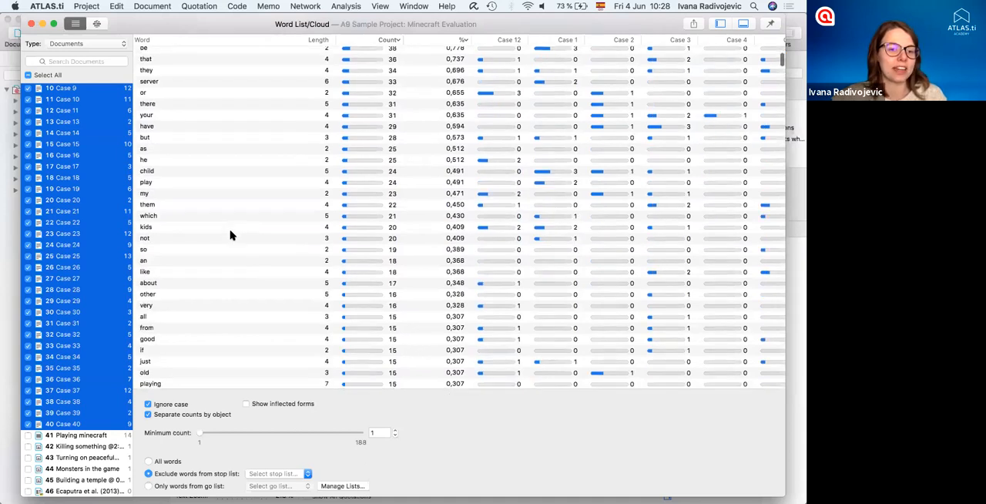
{"action": "scroll", "coordinate": [229, 235], "scroll_direction": "down", "scroll_amount": 4}
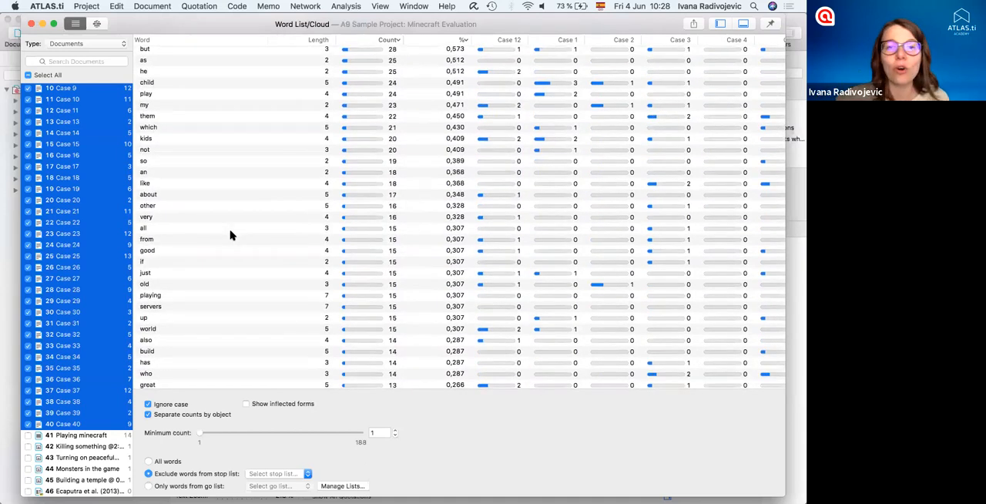
{"action": "scroll", "coordinate": [229, 235], "scroll_direction": "down", "scroll_amount": 3}
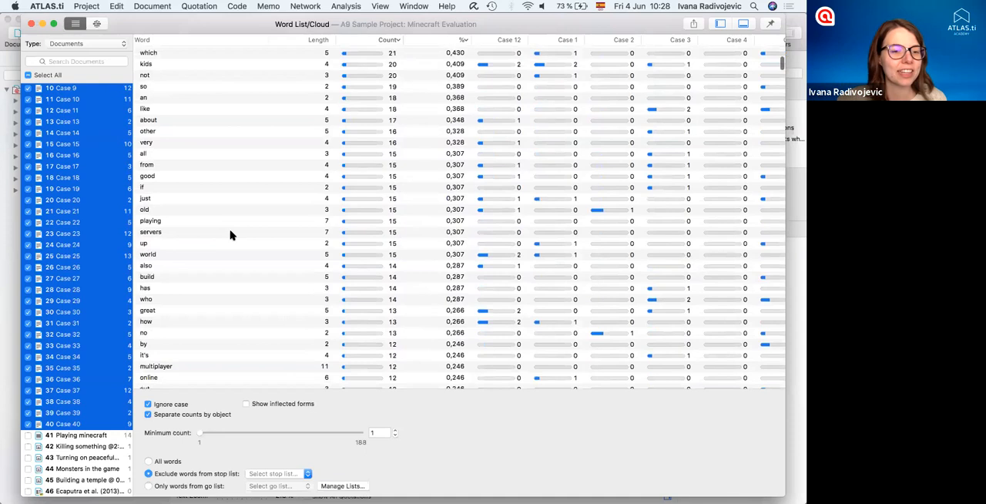
{"action": "scroll", "coordinate": [229, 235], "scroll_direction": "down", "scroll_amount": 3}
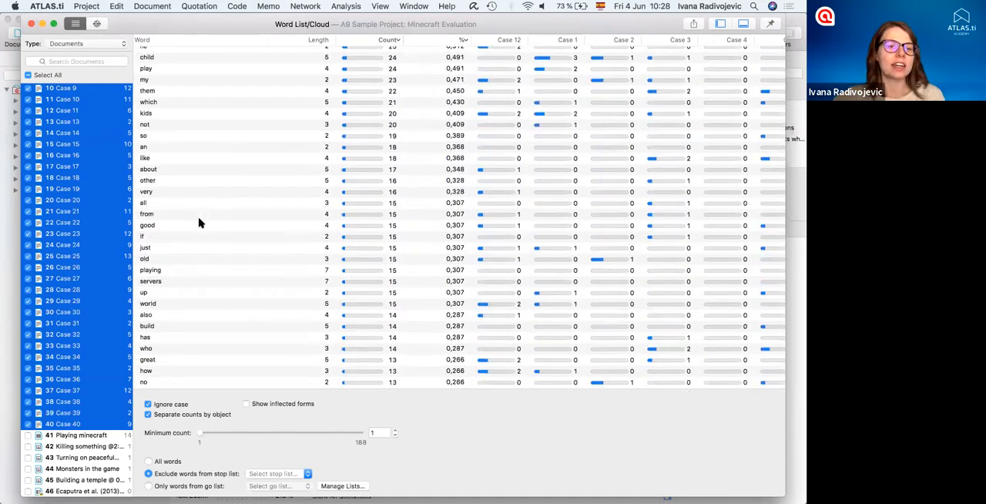
{"action": "scroll", "coordinate": [198, 223], "scroll_direction": "down", "scroll_amount": 5}
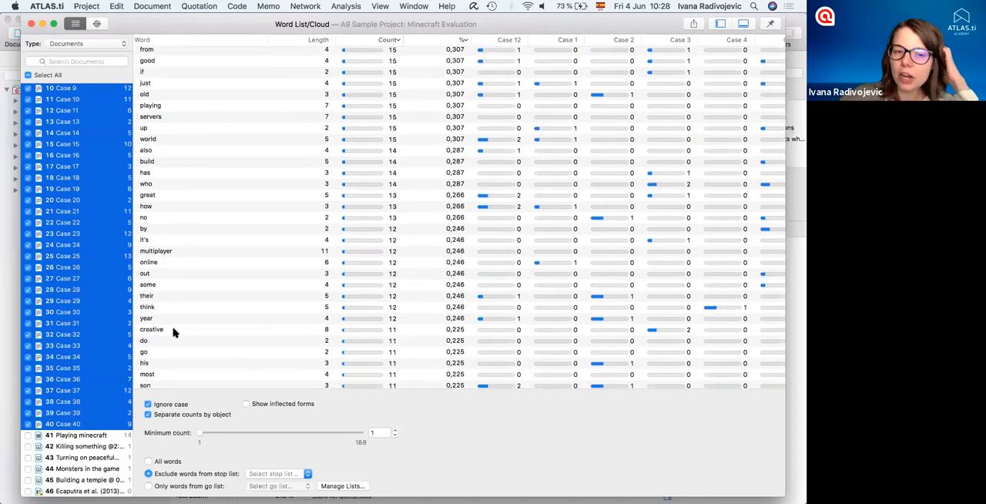
- Close the Word List/Cloud window and the Case 12 document
{"action": "left_click", "coordinate": [30, 25]}
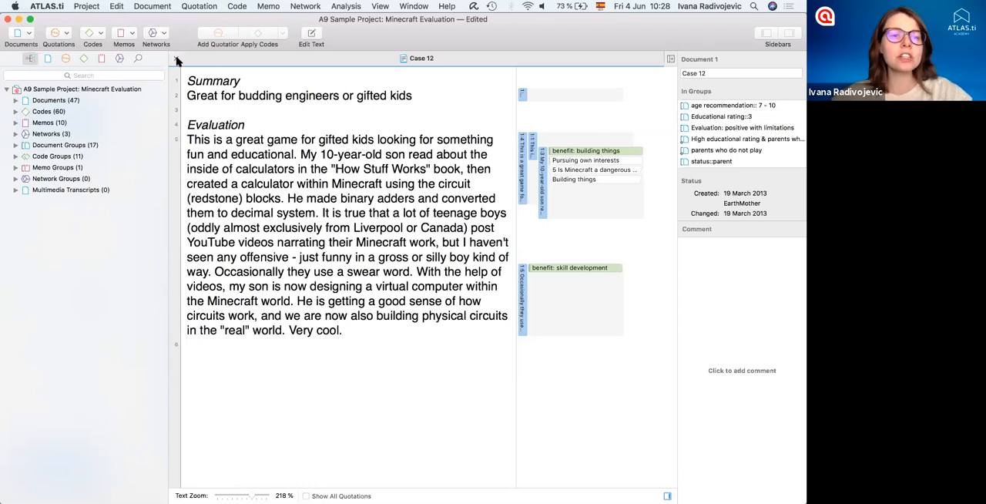
{"action": "left_click", "coordinate": [176, 60]}
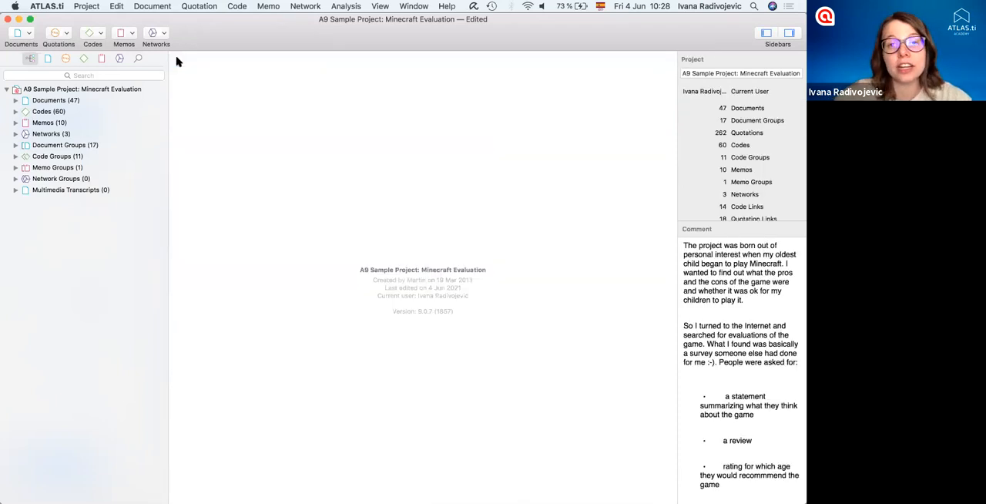
- Start a Text Search over the first eleven documents, Case 12 through Case 10, and continue to the query definition
{"action": "left_click", "coordinate": [237, 6]}
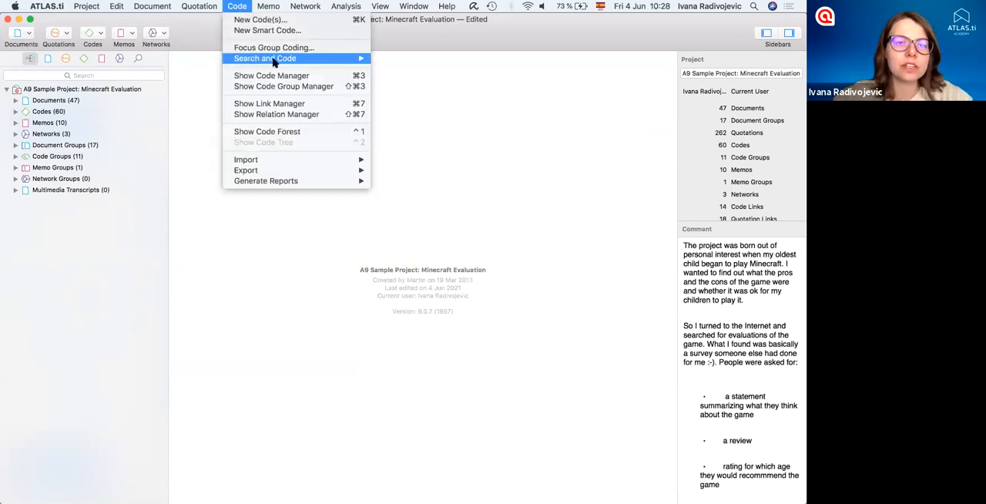
{"action": "mouse_move", "coordinate": [297, 65]}
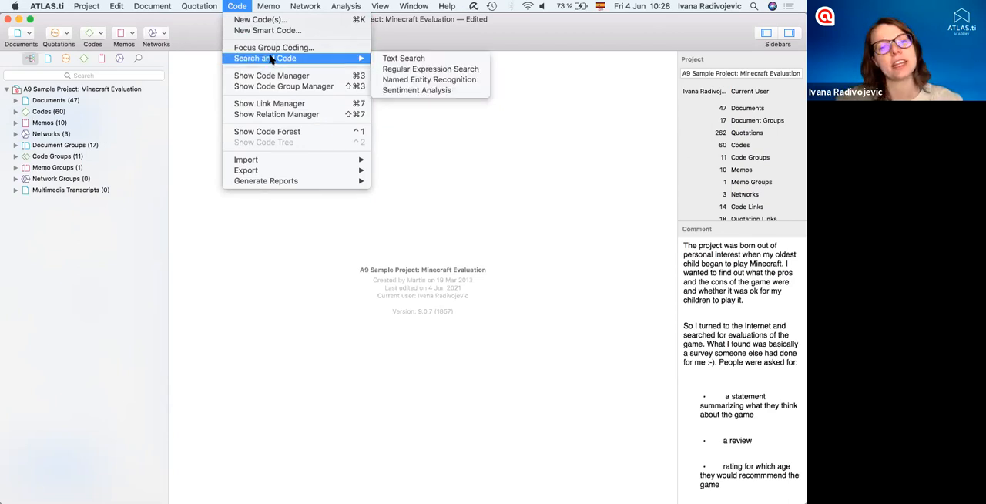
{"action": "mouse_move", "coordinate": [254, 65]}
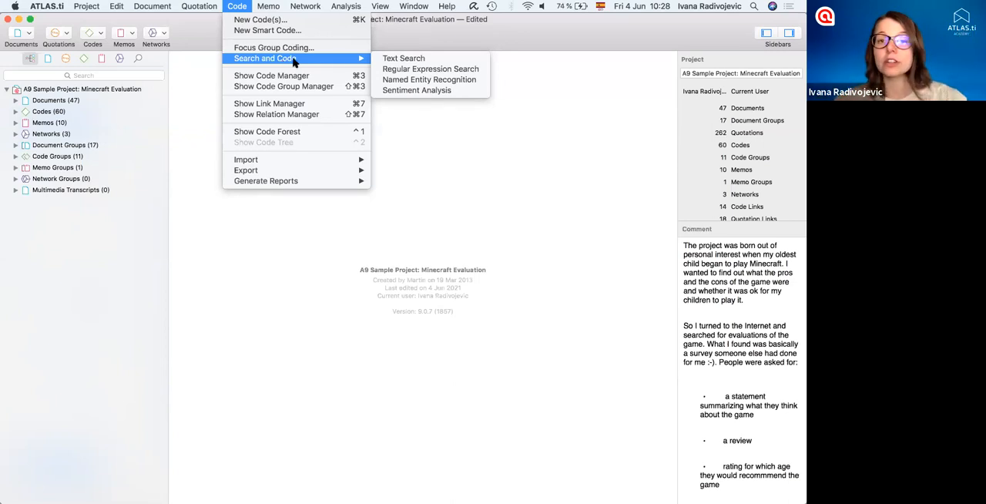
{"action": "left_click", "coordinate": [431, 60]}
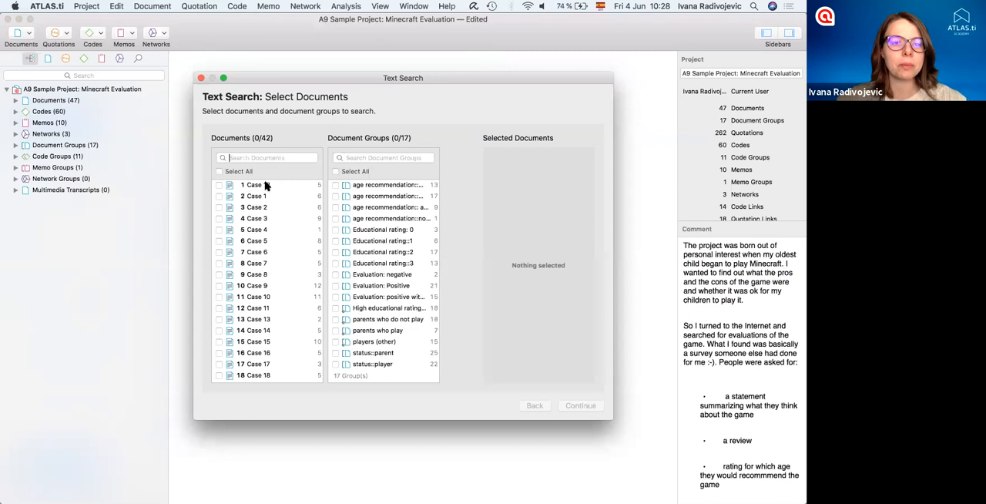
{"action": "left_click", "coordinate": [265, 185]}
{"action": "left_click", "coordinate": [265, 298], "text": "shift"}
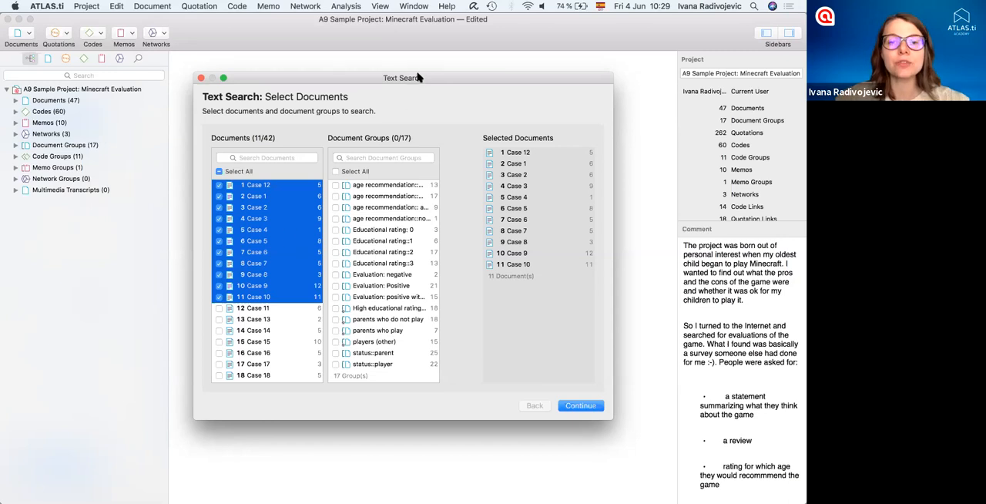
{"action": "left_click_drag", "start_coordinate": [420, 78], "coordinate": [394, 77]}
{"action": "left_click_drag", "start_coordinate": [588, 110], "coordinate": [717, 111]}
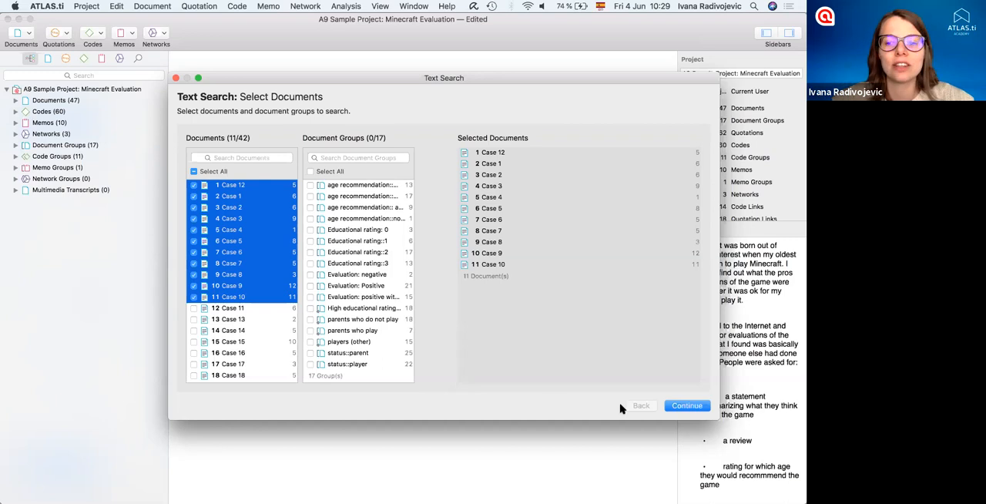
{"action": "left_click", "coordinate": [672, 405]}
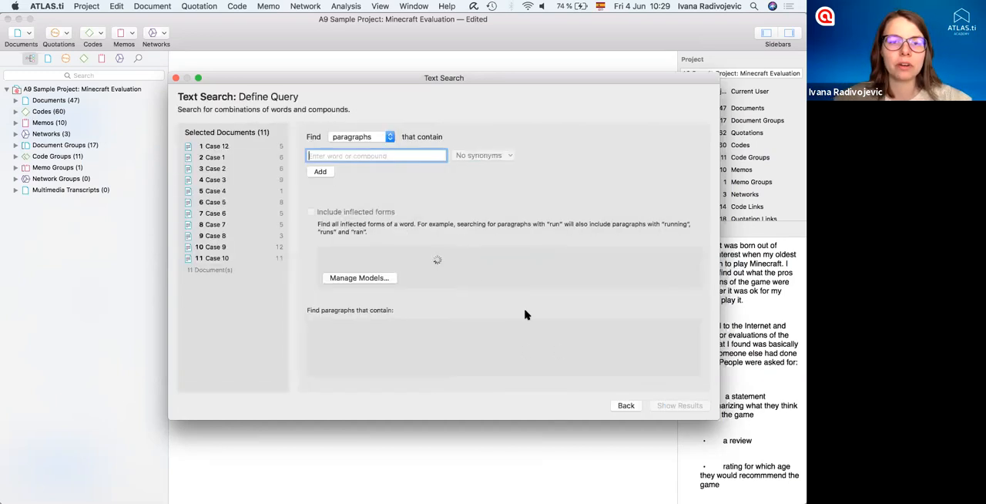
- Define the query to find sentences that contain "creative"
{"action": "type", "text": "creative"}
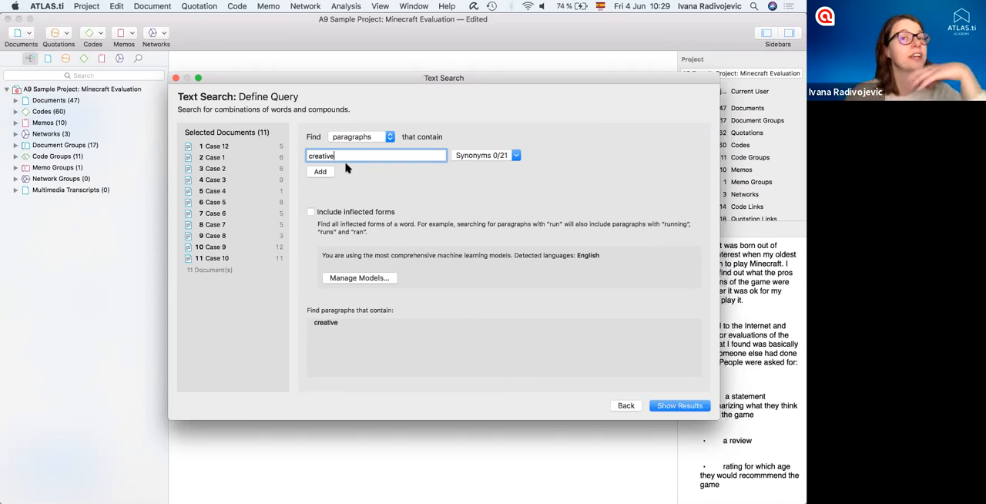
{"action": "left_click", "coordinate": [389, 139]}
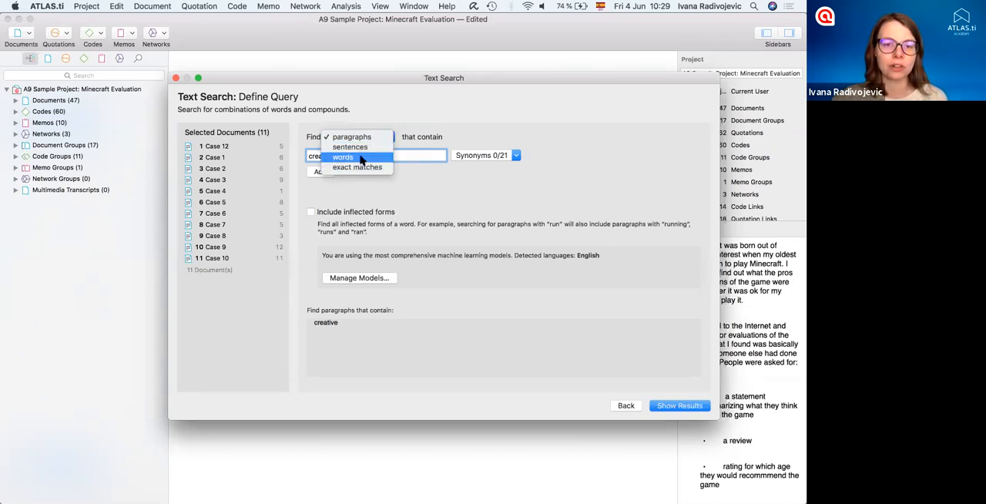
{"action": "left_click", "coordinate": [366, 147]}
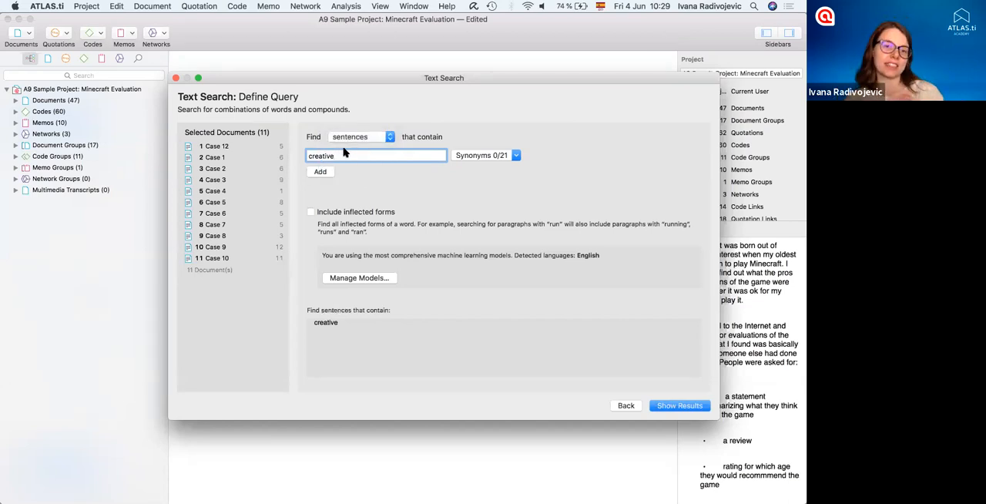
- Include the synonyms experimental, initiatory, pioneer and inventive for "creative"
{"action": "left_click", "coordinate": [516, 155]}
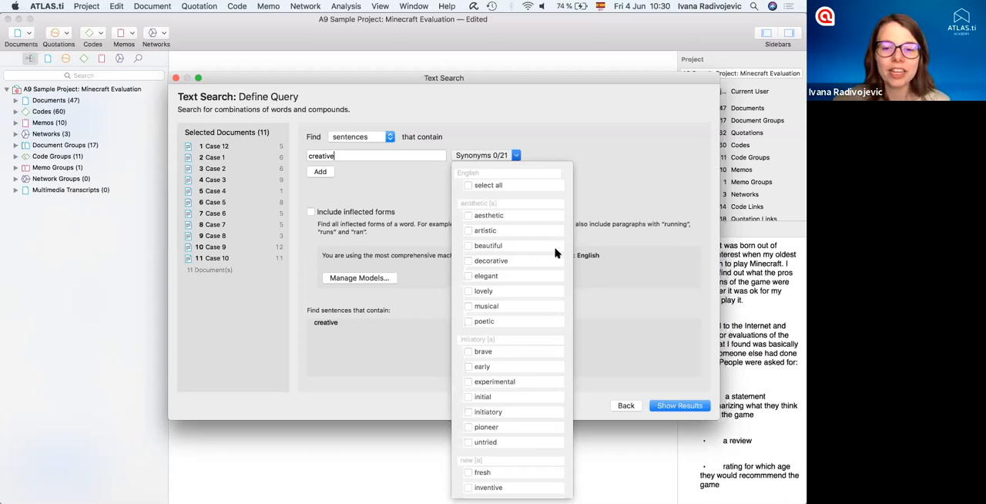
{"action": "left_click", "coordinate": [467, 381]}
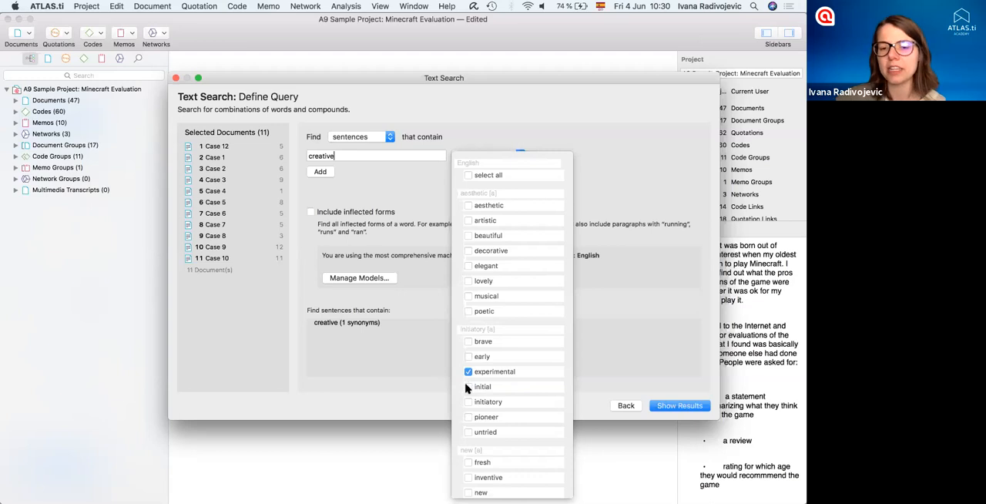
{"action": "left_click", "coordinate": [467, 402]}
{"action": "left_click", "coordinate": [468, 416]}
{"action": "left_click", "coordinate": [468, 412]}
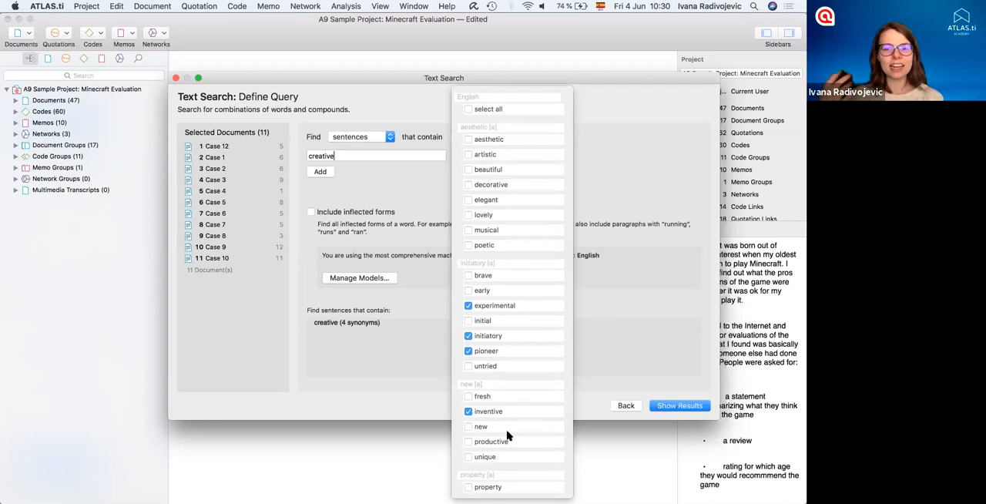
{"action": "left_click", "coordinate": [416, 218]}
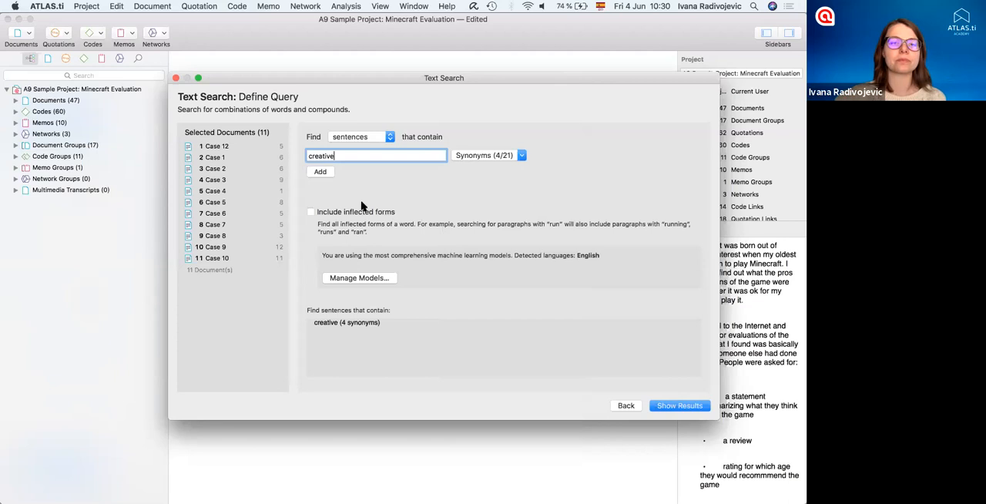
- Add "play" as a second search term and combine it with "creative" using OR
{"action": "left_click", "coordinate": [322, 171]}
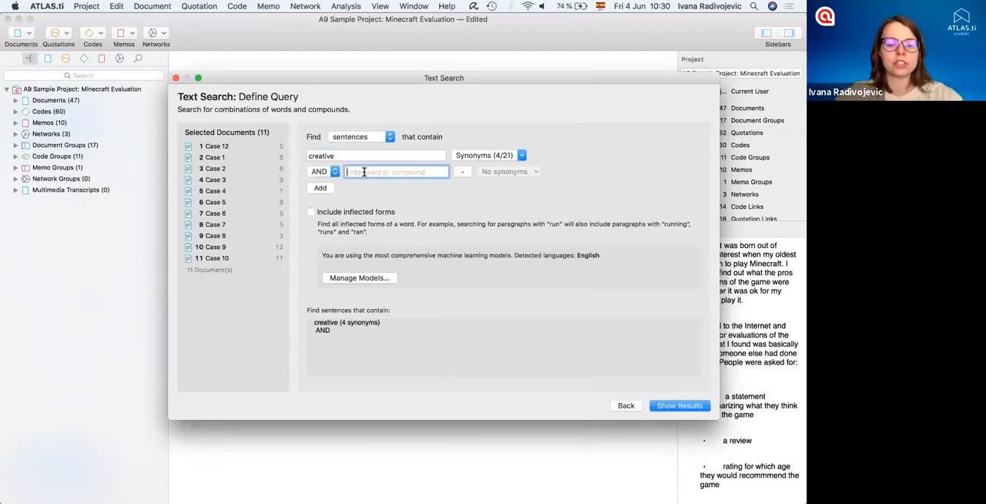
{"action": "type", "text": "play"}
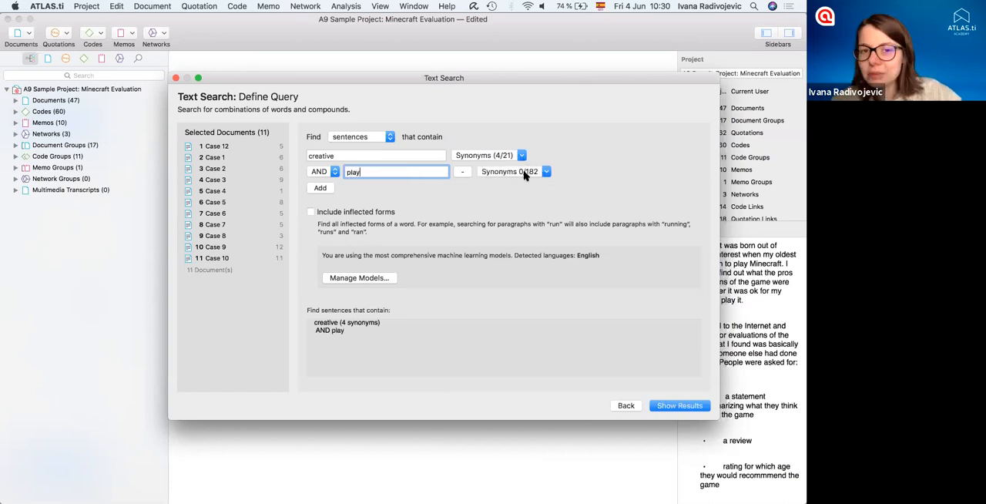
{"action": "left_click", "coordinate": [333, 173]}
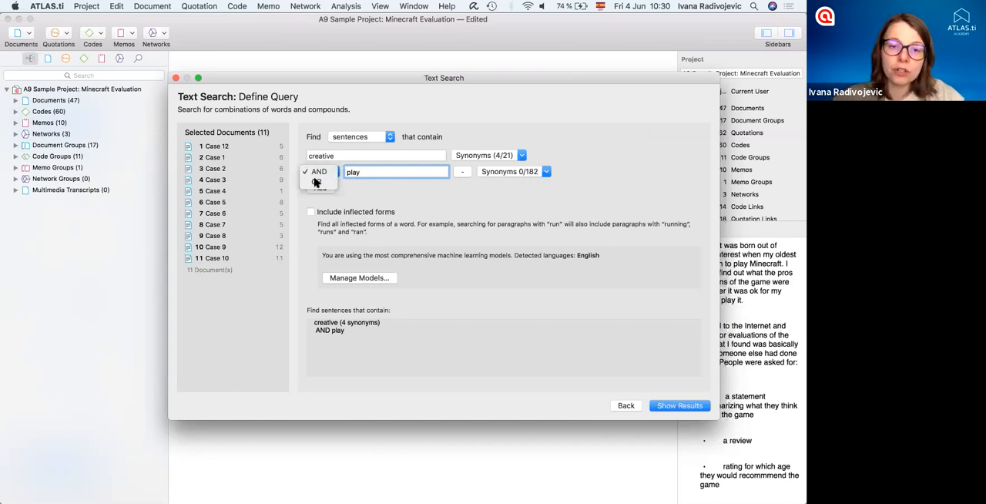
{"action": "left_click", "coordinate": [322, 174]}
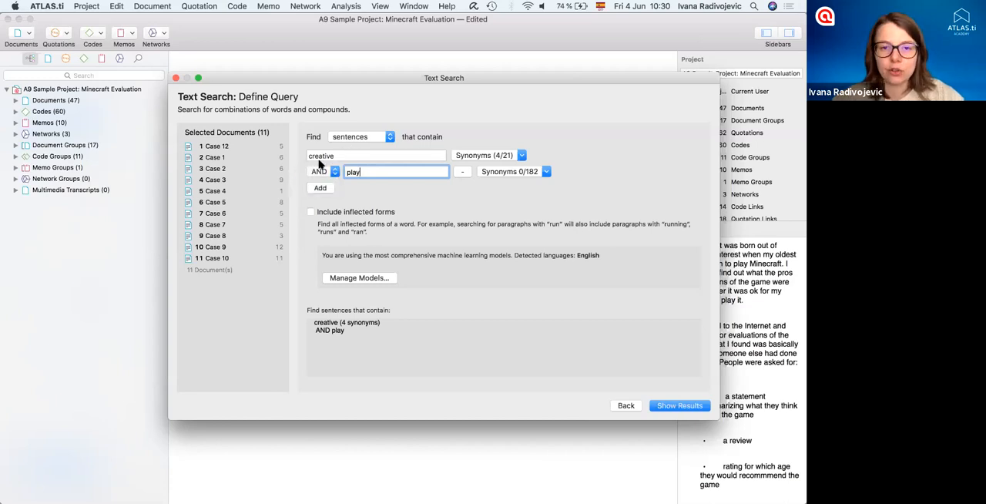
{"action": "left_click", "coordinate": [334, 173]}
{"action": "left_click", "coordinate": [327, 183]}
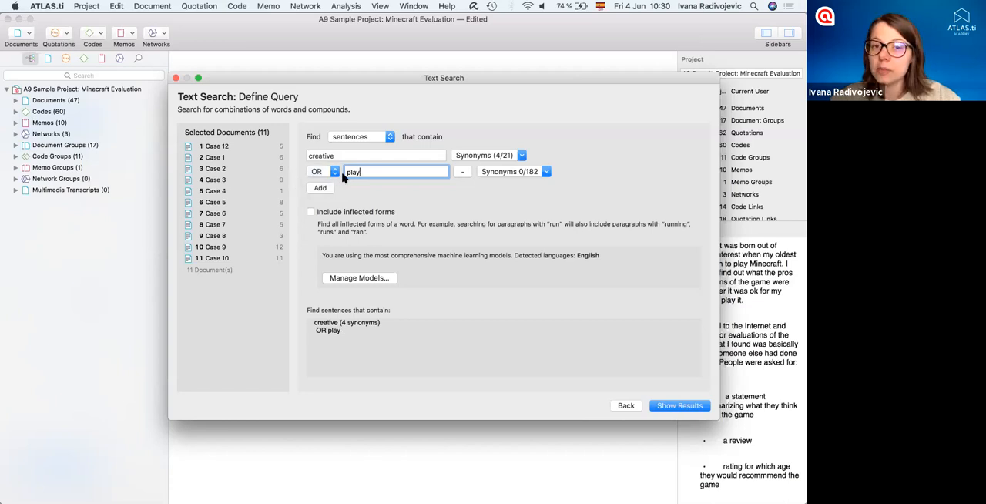
- Add two blank search rows and remove them together with the "play" term, keeping only "creative" in the query
{"action": "left_click", "coordinate": [325, 188]}
{"action": "left_click", "coordinate": [327, 204]}
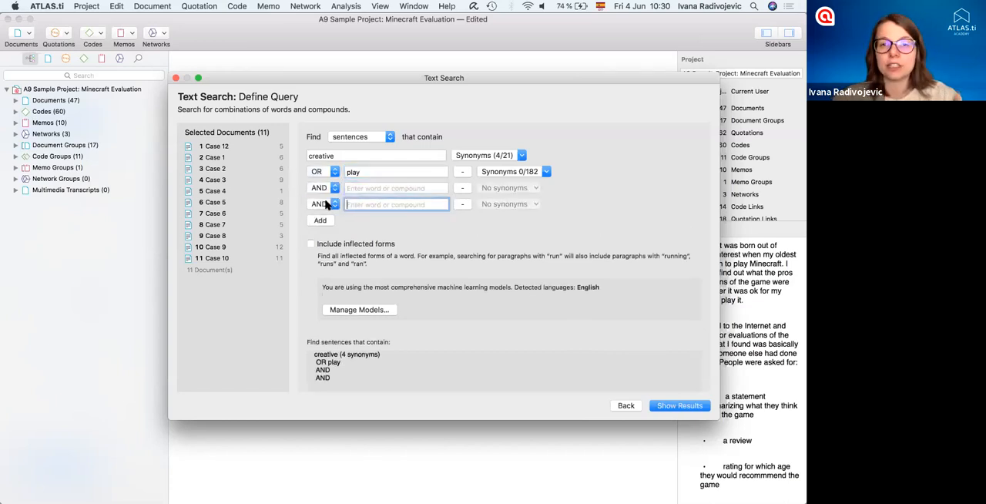
{"action": "left_click", "coordinate": [462, 203]}
{"action": "left_click", "coordinate": [462, 188]}
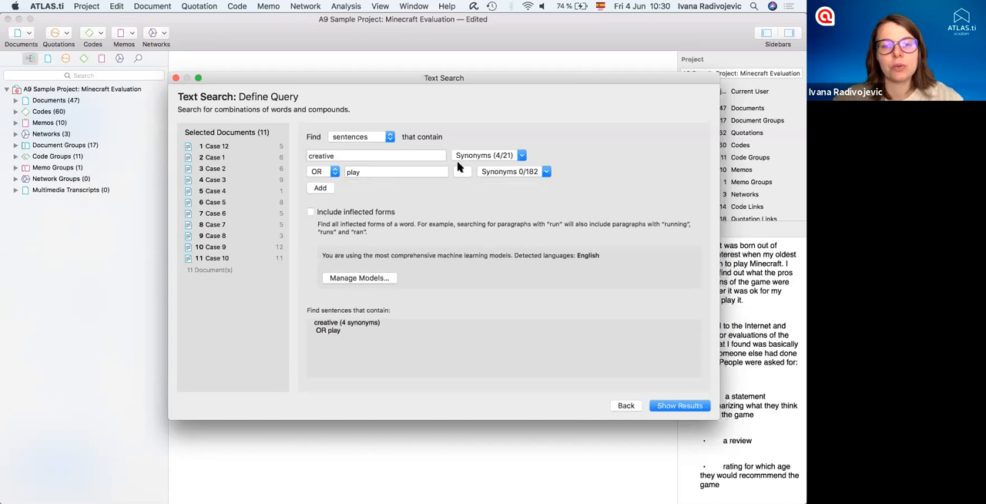
{"action": "left_click", "coordinate": [461, 171]}
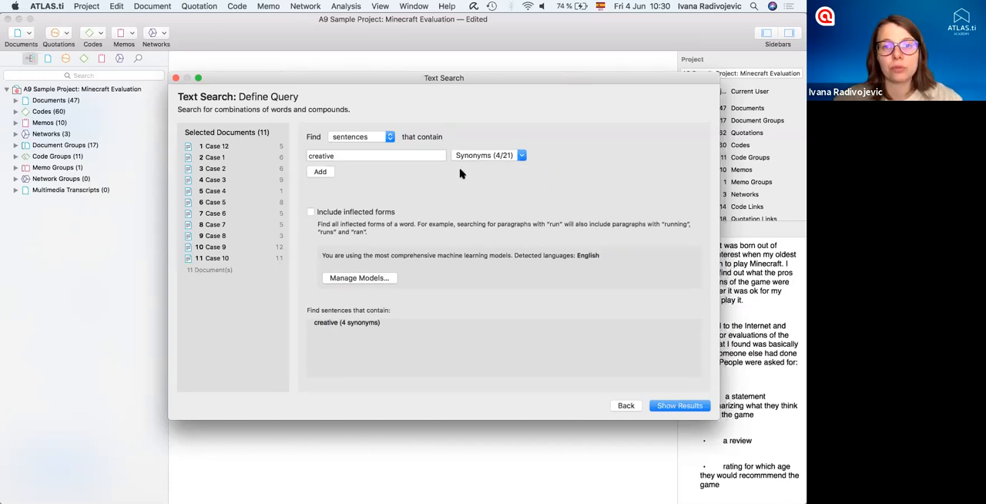
- Include inflected forms of "creative", show the search results and enlarge the results window
{"action": "left_click", "coordinate": [310, 211]}
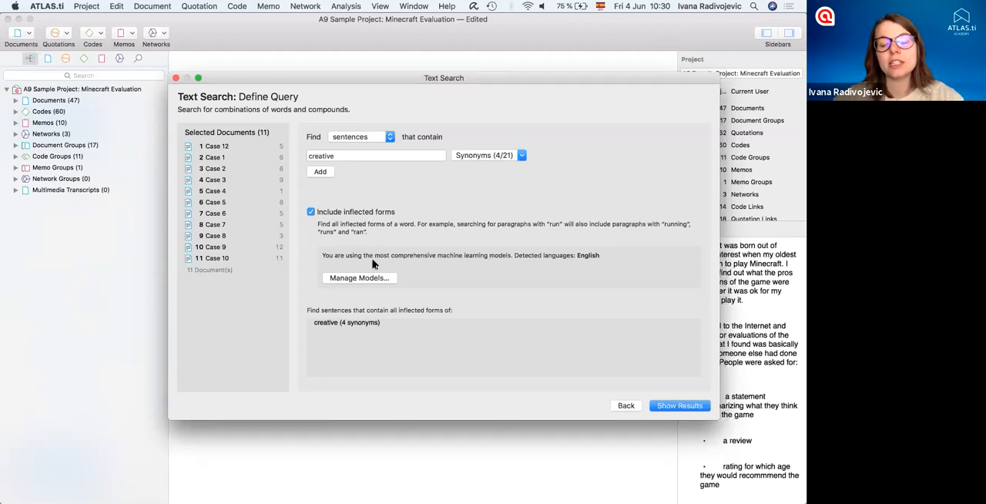
{"action": "double_click", "coordinate": [325, 155]}
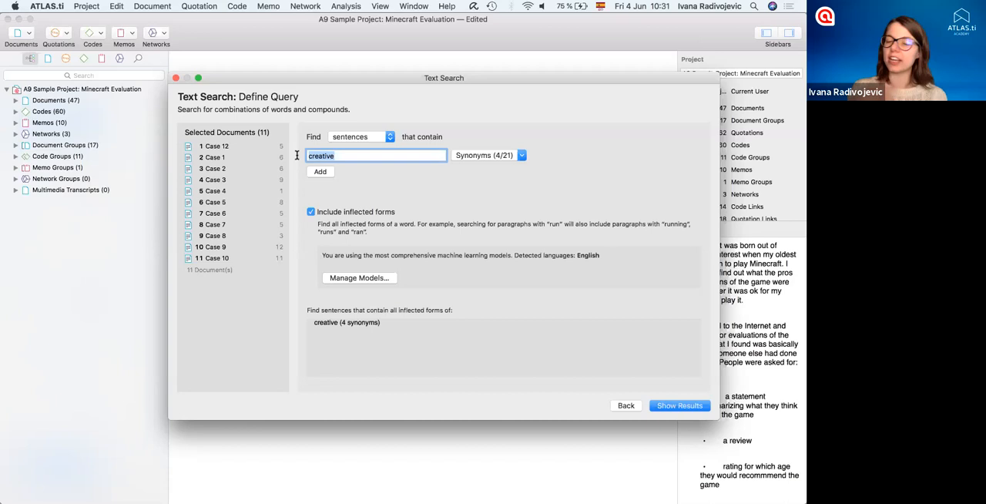
{"action": "left_click", "coordinate": [353, 156]}
{"action": "left_click_drag", "start_coordinate": [353, 156], "coordinate": [305, 156]}
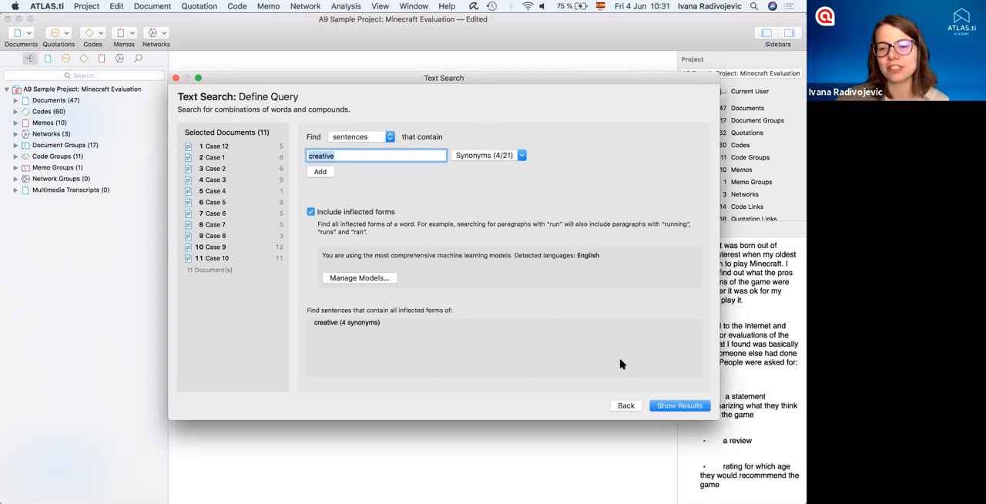
{"action": "left_click", "coordinate": [676, 409]}
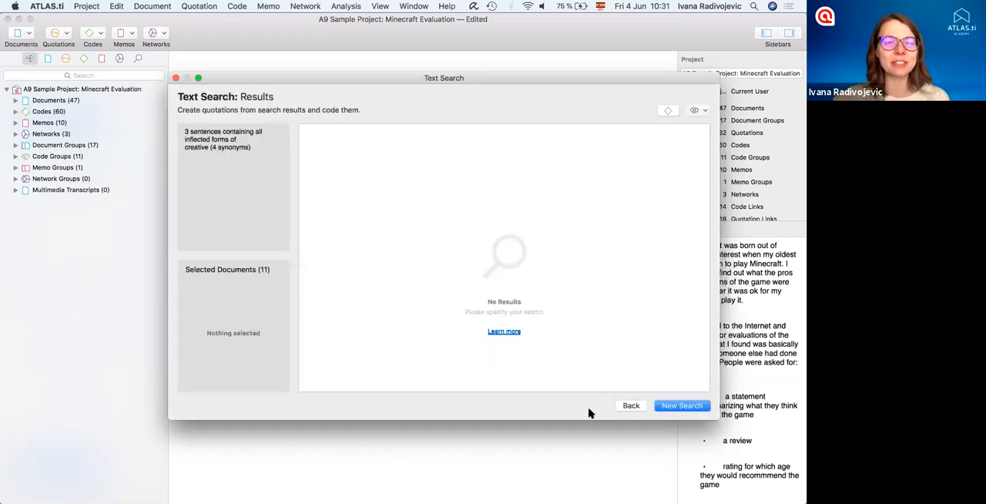
{"action": "left_click_drag", "start_coordinate": [314, 78], "coordinate": [221, 53]}
{"action": "left_click_drag", "start_coordinate": [628, 392], "coordinate": [719, 450]}
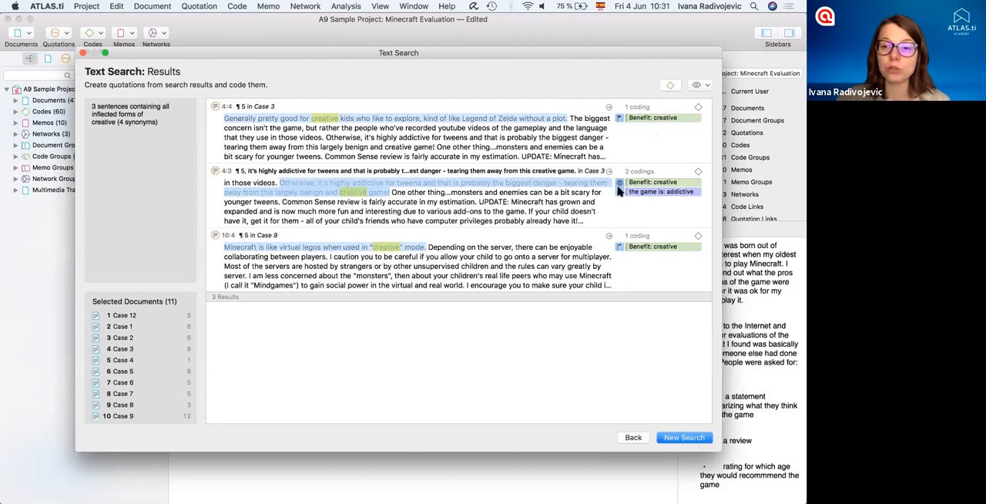
- Select all the sentences found and code them with a new code named "Creativity"
{"action": "right_click", "coordinate": [618, 120]}
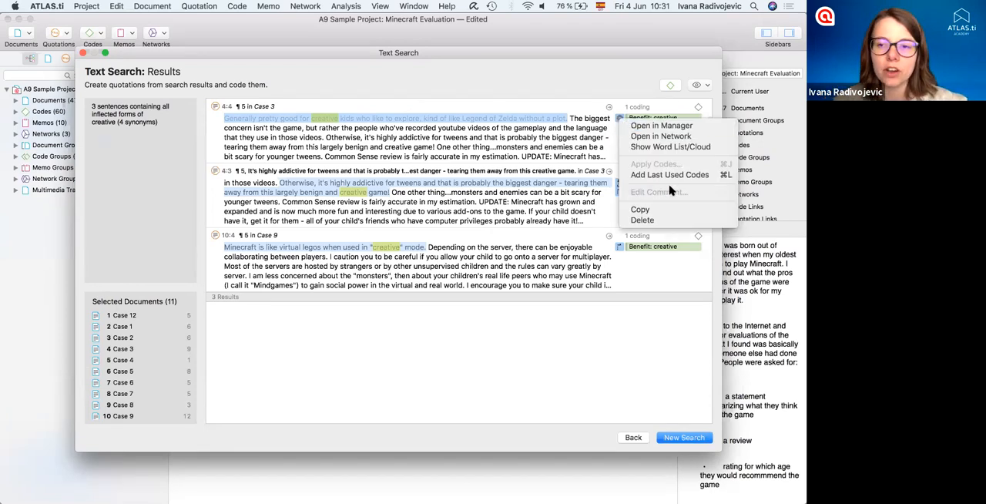
{"action": "key", "text": "super+l"}
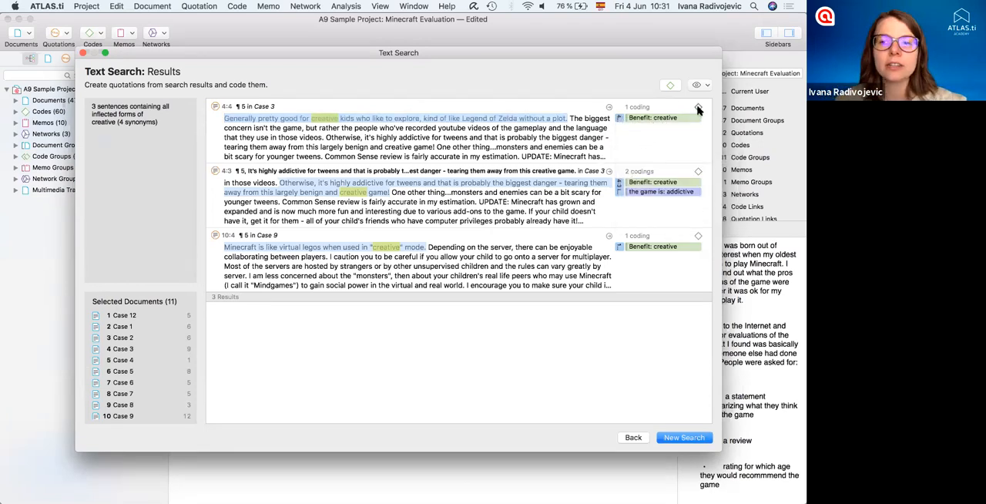
{"action": "left_click", "coordinate": [497, 141]}
{"action": "left_click", "coordinate": [460, 261], "text": "shift"}
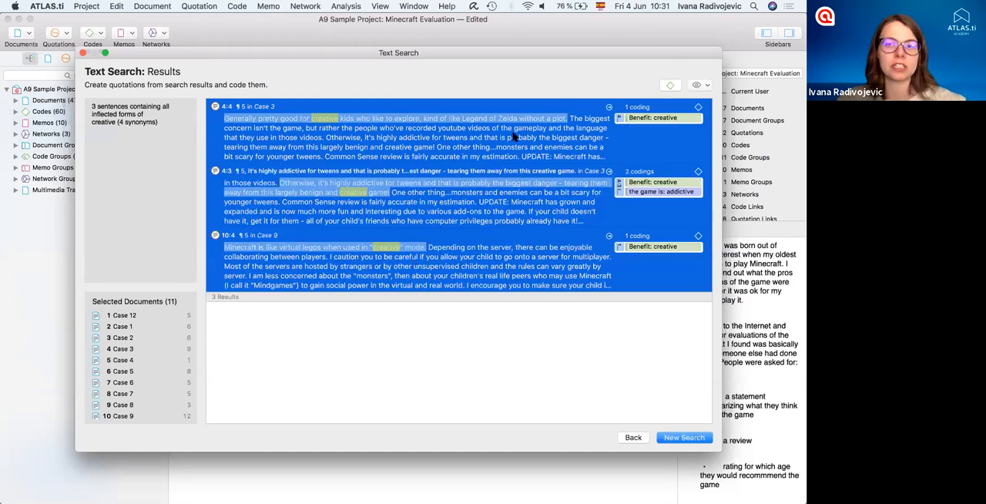
{"action": "left_click", "coordinate": [668, 86]}
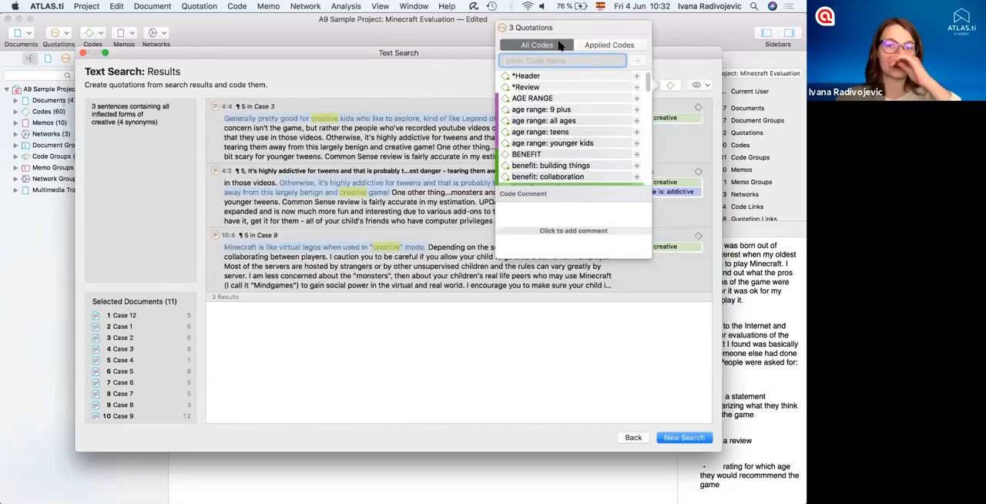
{"action": "type", "text": "Creativity"}
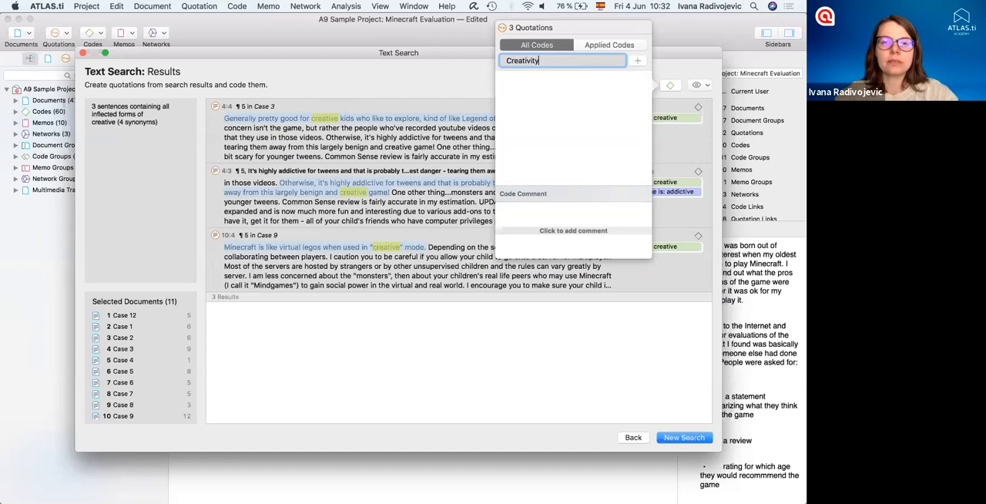
{"action": "key", "text": "Return"}
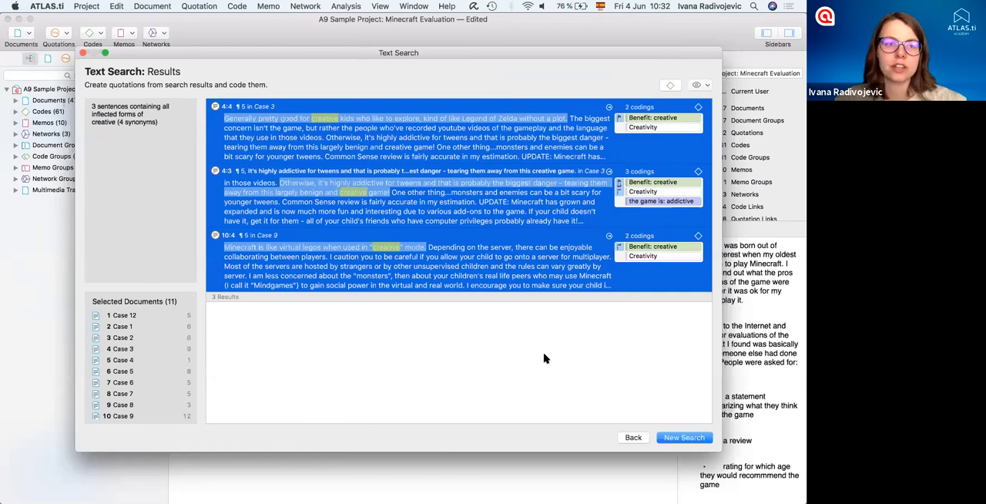
- Return from the results to the query definition and close the Text Search window
{"action": "left_click", "coordinate": [632, 437]}
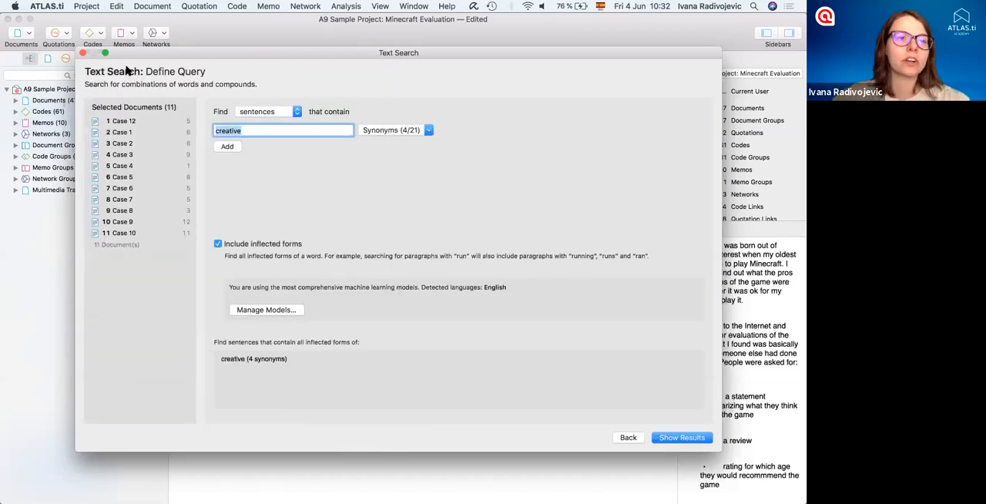
{"action": "left_click", "coordinate": [84, 53]}
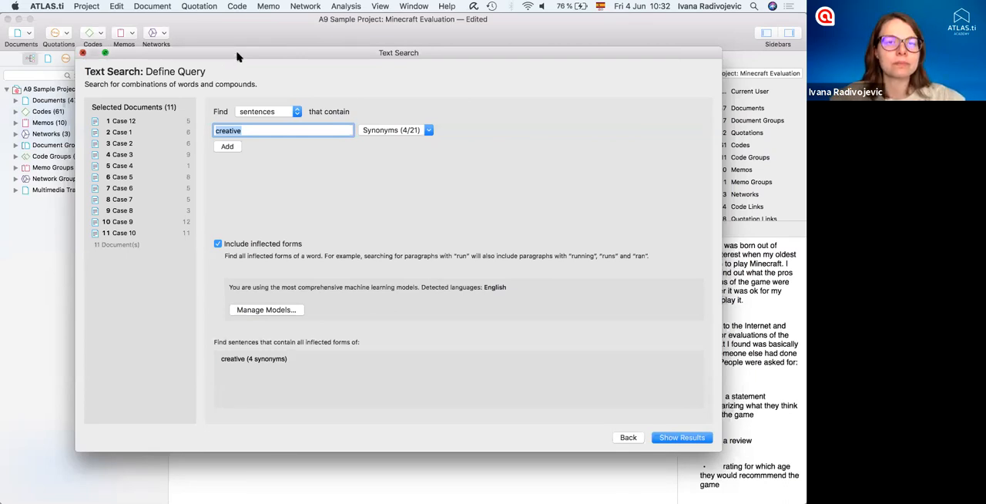
- Run Named Entity Recognition on the first ten documents, Case 12 through Case 9, for paragraphs containing all four entity categories
{"action": "left_click", "coordinate": [343, 7]}
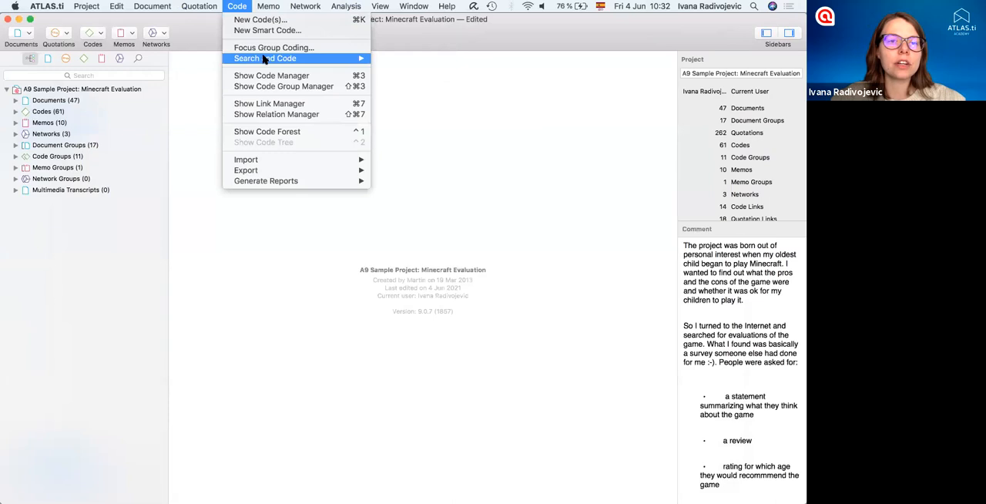
{"action": "mouse_move", "coordinate": [265, 59]}
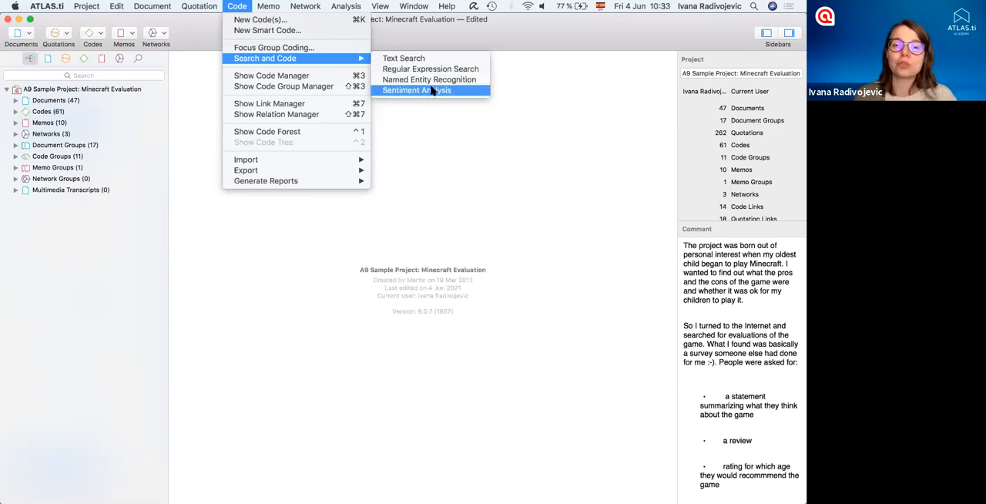
{"action": "left_click", "coordinate": [429, 80]}
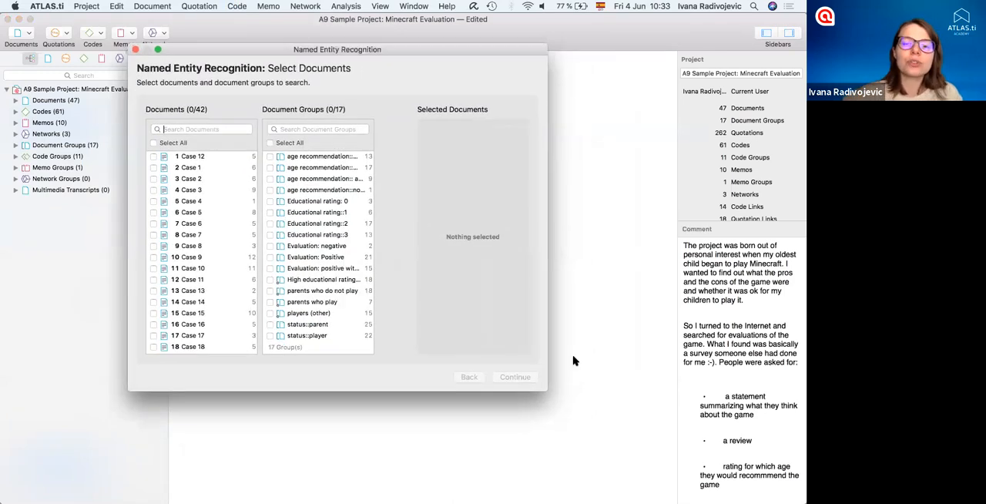
{"action": "left_click_drag", "start_coordinate": [546, 389], "coordinate": [673, 438]}
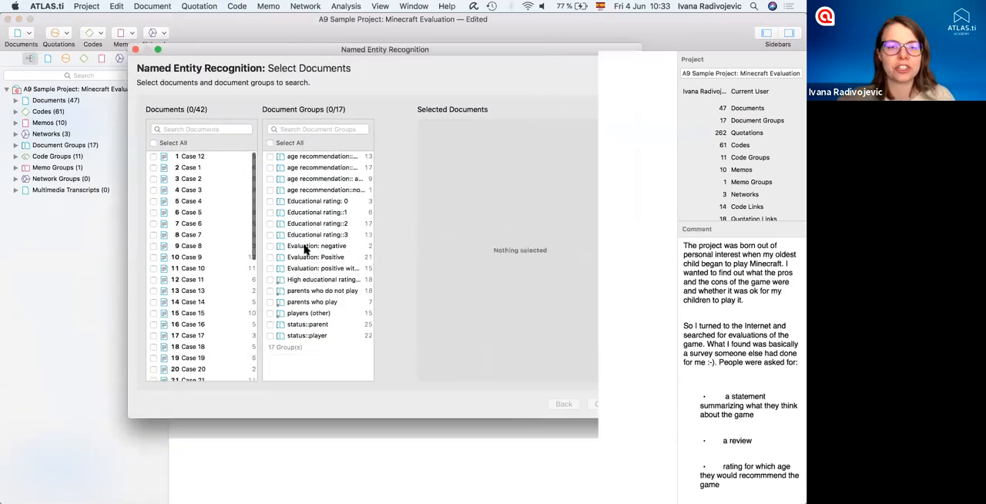
{"action": "left_click", "coordinate": [195, 157]}
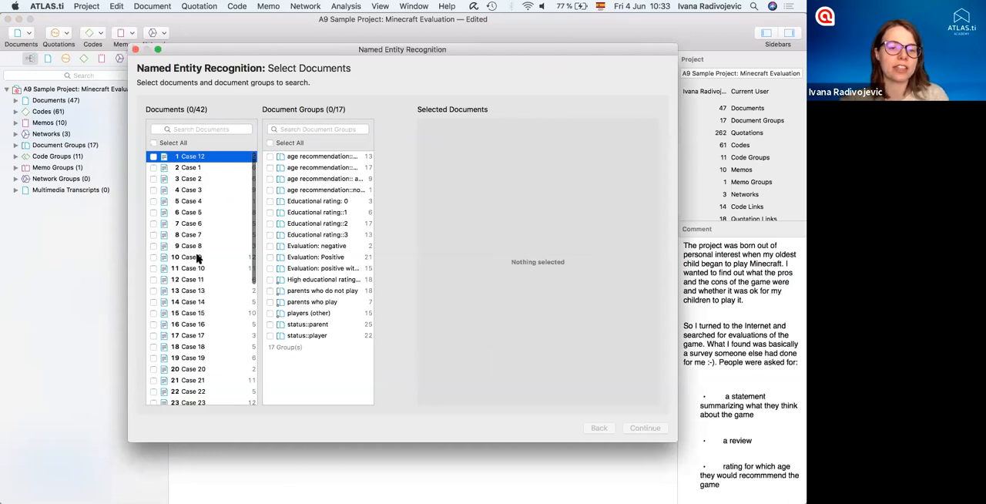
{"action": "left_click", "coordinate": [196, 259], "text": "shift"}
{"action": "key", "text": "space"}
{"action": "left_click", "coordinate": [636, 428]}
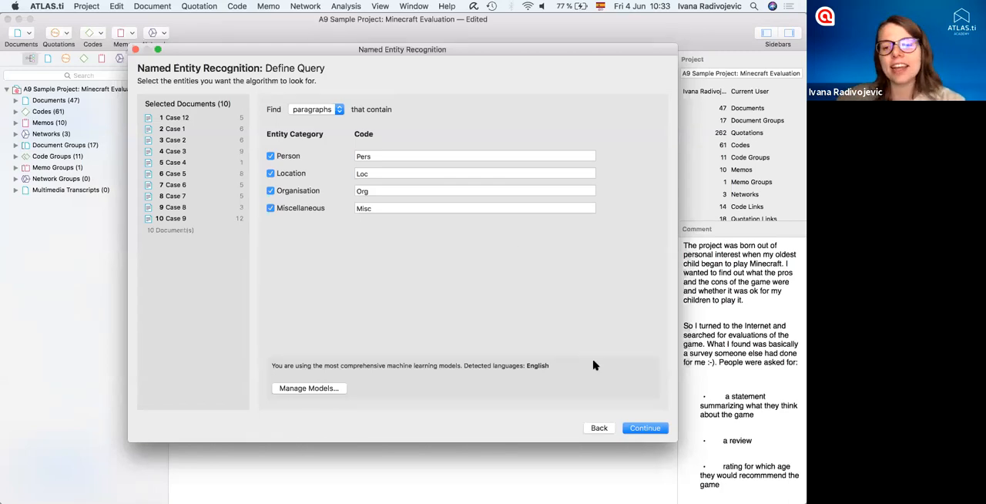
{"action": "left_click", "coordinate": [636, 426]}
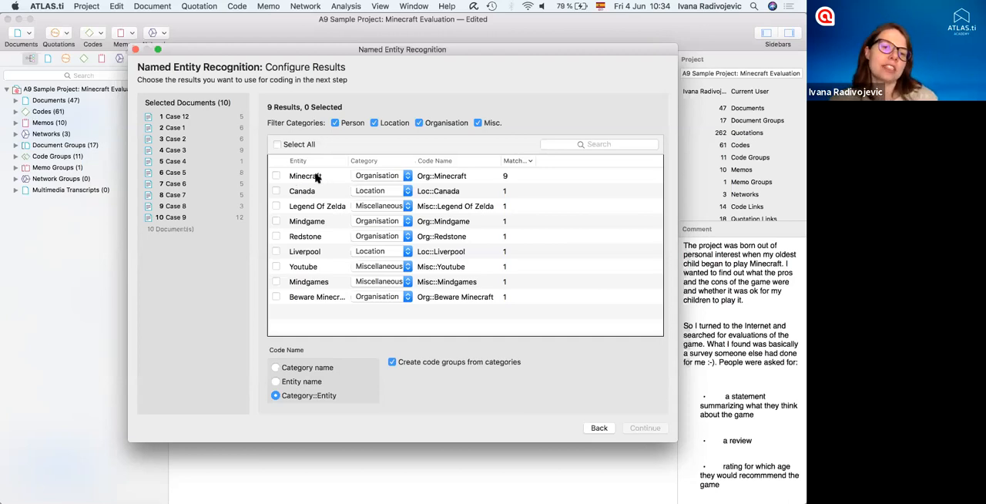
- Change the category of the Minecraft entity to Miscellaneous
{"action": "left_click", "coordinate": [408, 177]}
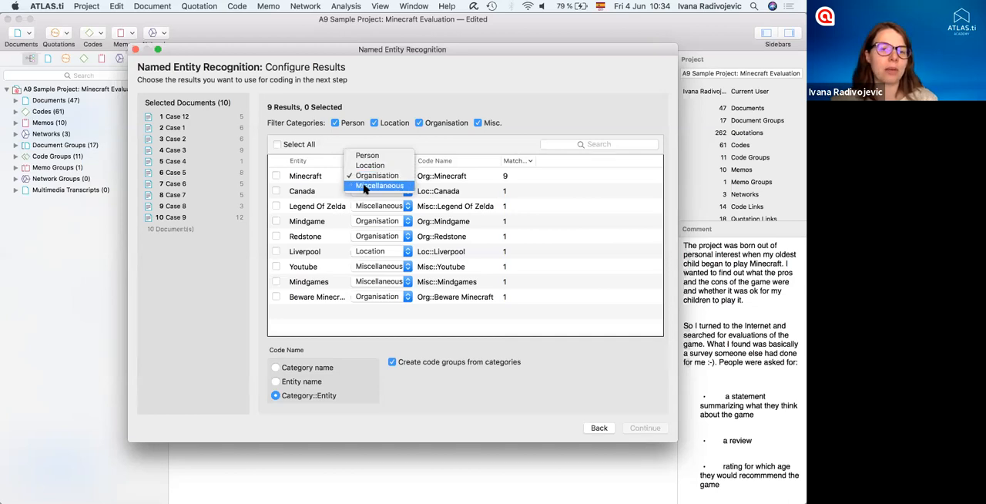
{"action": "left_click", "coordinate": [376, 185]}
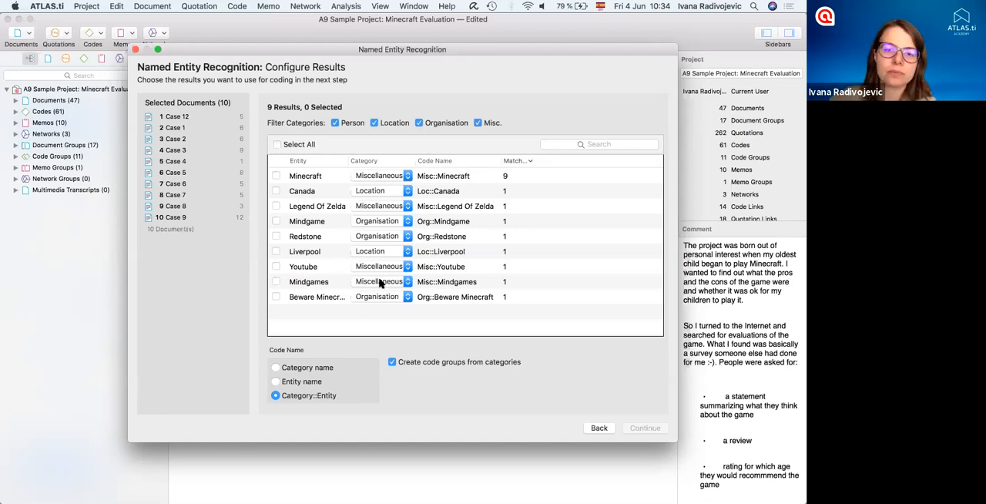
{"action": "left_click", "coordinate": [410, 175]}
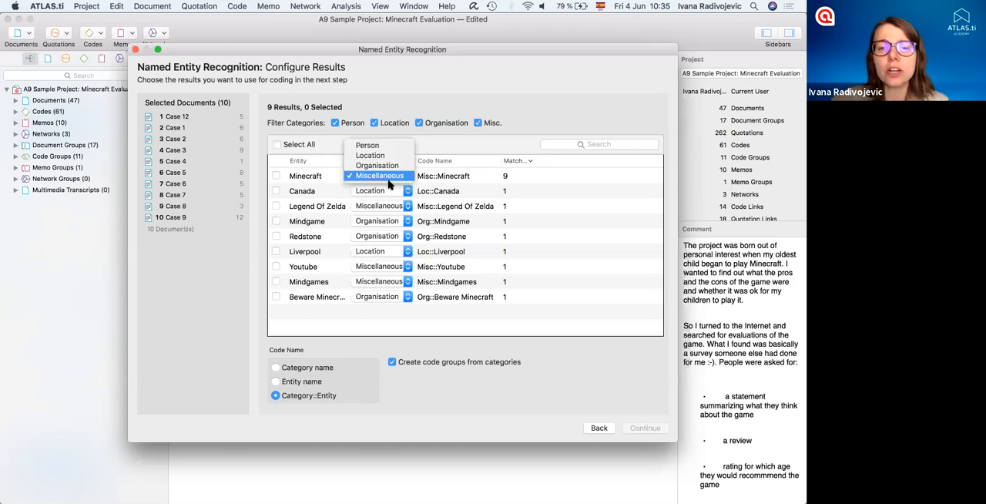
{"action": "left_click", "coordinate": [428, 145]}
- Recategorise Mindgame as Miscellaneous, select the Minecraft, Legend Of Zelda, Mindgame and Mindgames entities, and show their results
{"action": "left_click", "coordinate": [276, 175]}
{"action": "left_click", "coordinate": [276, 205]}
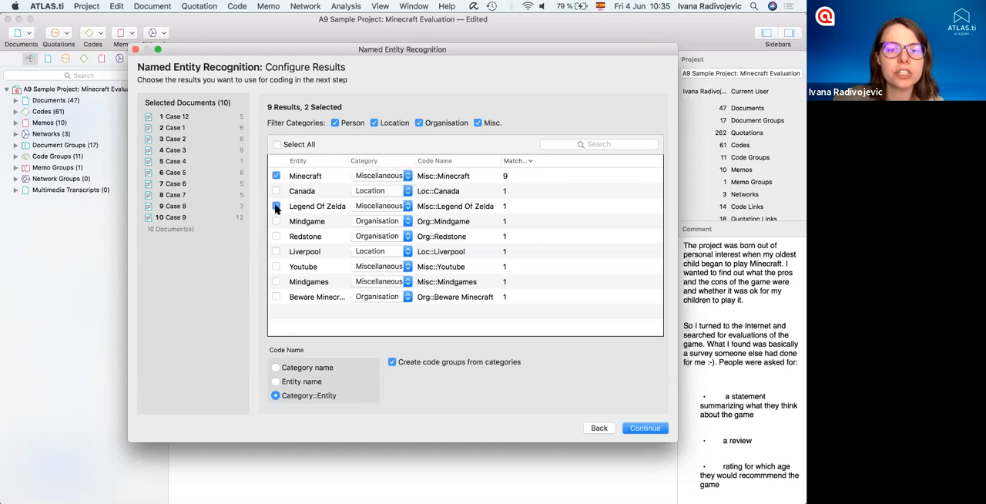
{"action": "left_click", "coordinate": [400, 221]}
{"action": "left_click", "coordinate": [385, 235]}
{"action": "left_click", "coordinate": [275, 221]}
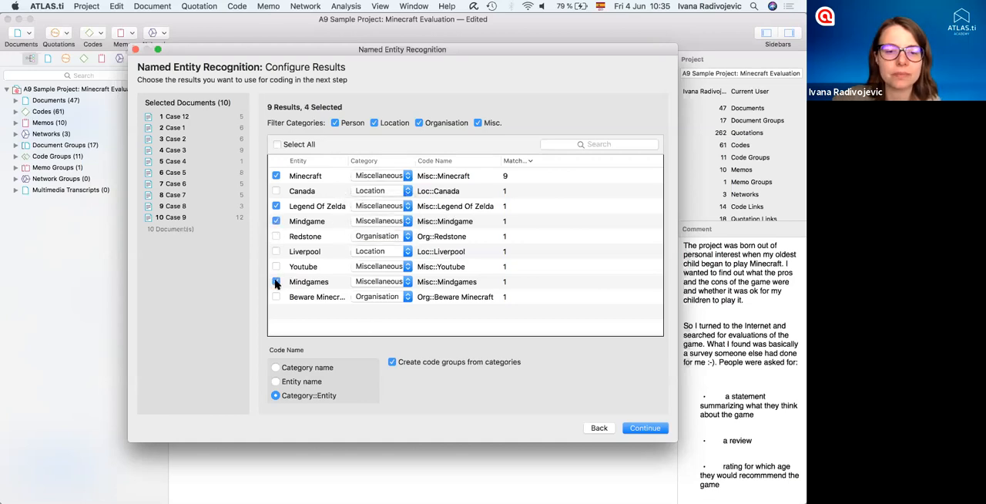
{"action": "left_click", "coordinate": [643, 429]}
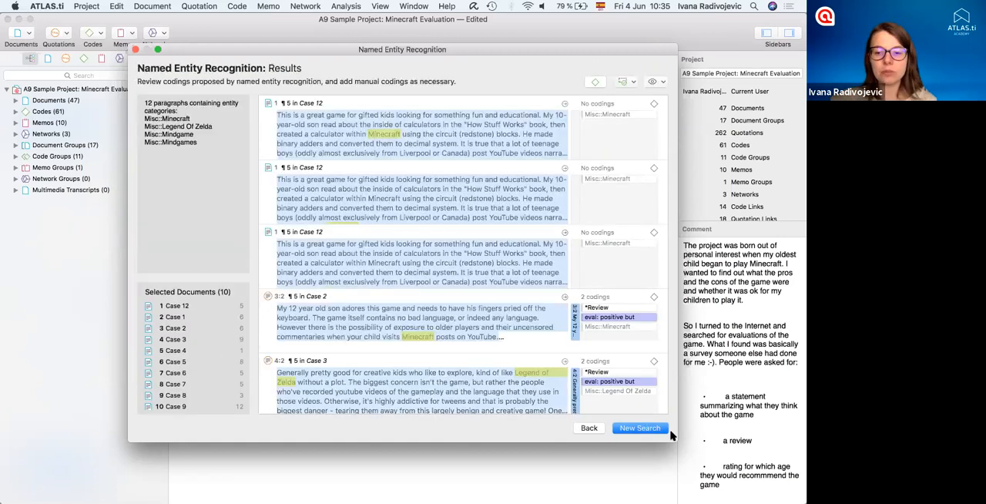
- Enlarge the results window and apply the proposed Misc::Minecraft code, followed by all proposed codes, to the paragraphs found
{"action": "left_click_drag", "start_coordinate": [677, 441], "coordinate": [724, 479]}
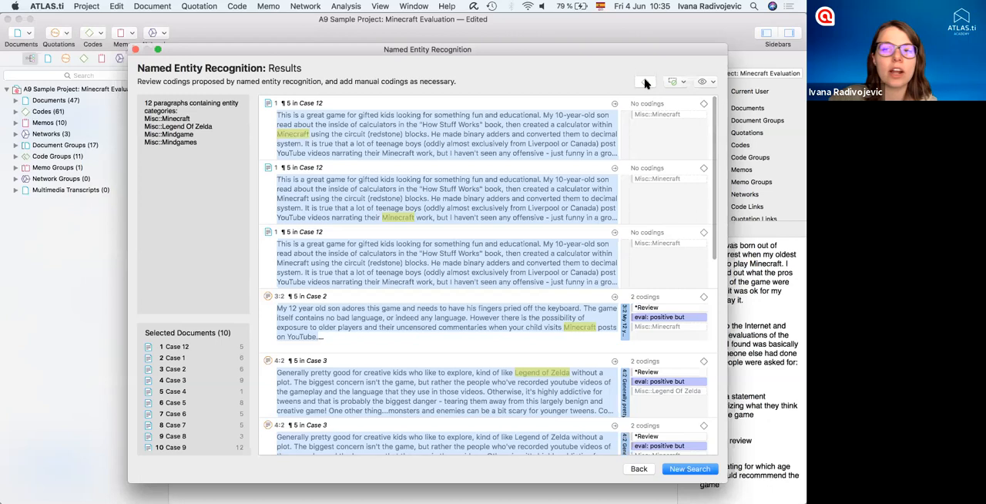
{"action": "left_click", "coordinate": [682, 85]}
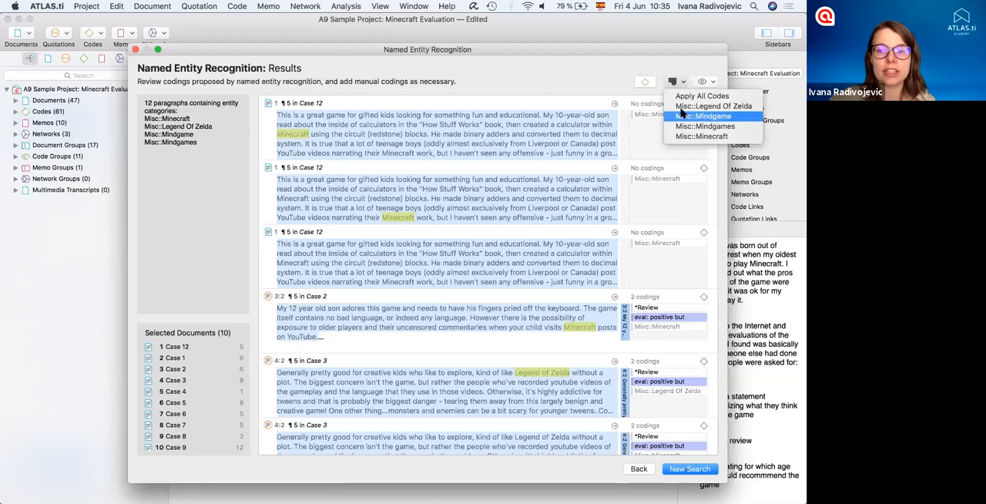
{"action": "left_click", "coordinate": [699, 136]}
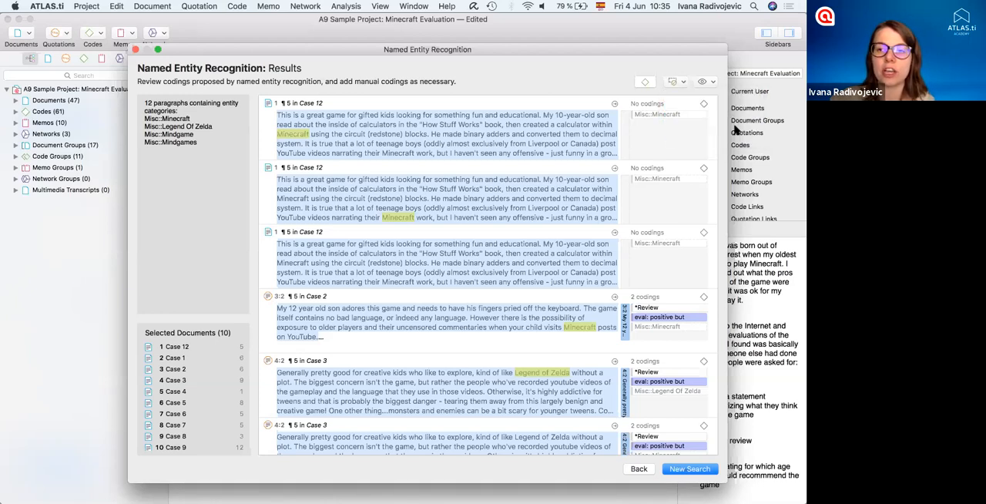
{"action": "left_click", "coordinate": [673, 82]}
{"action": "left_click", "coordinate": [683, 82]}
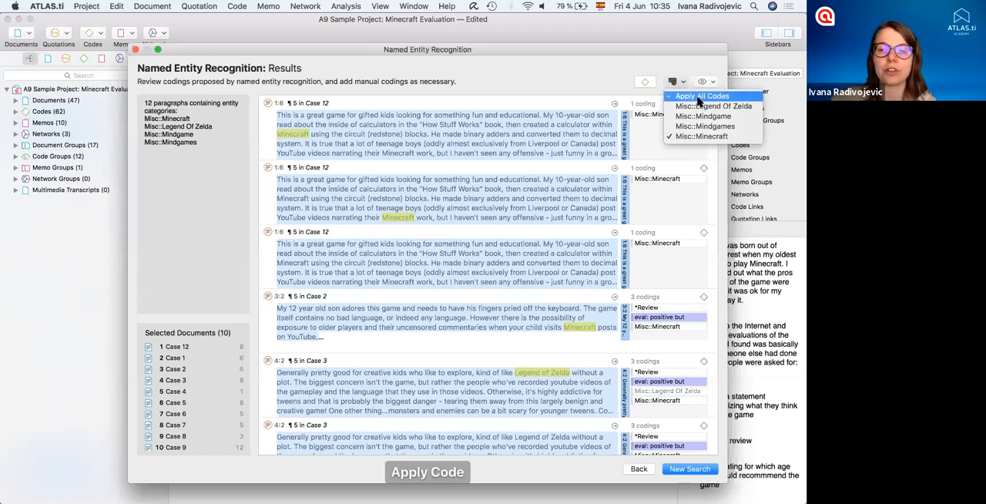
{"action": "left_click", "coordinate": [699, 96]}
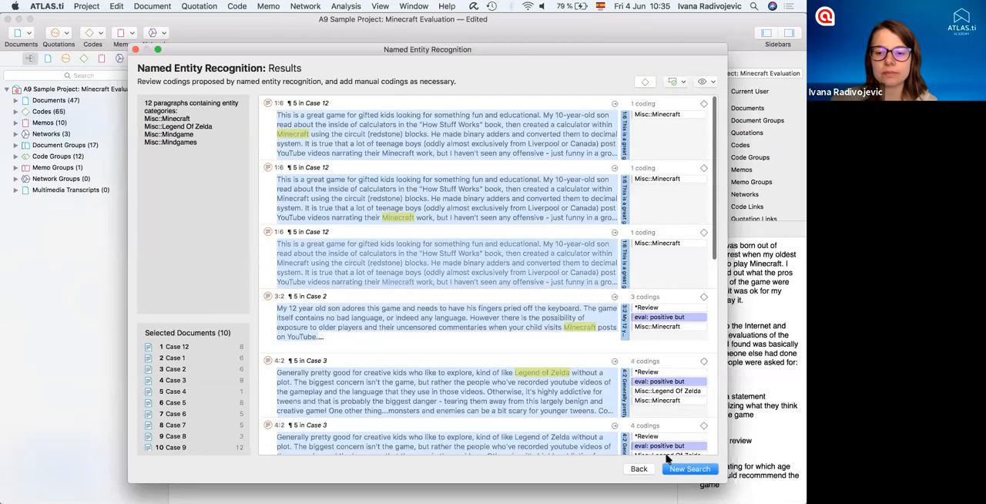
- Return to the entity list, also select Canada and Redstone, and close Named Entity Recognition
{"action": "left_click", "coordinate": [643, 469]}
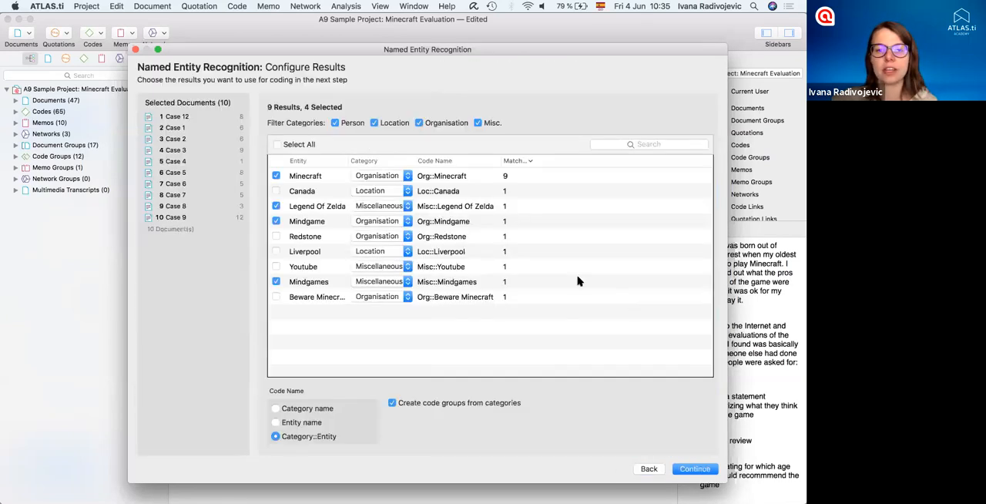
{"action": "left_click", "coordinate": [275, 191]}
{"action": "left_click", "coordinate": [276, 236]}
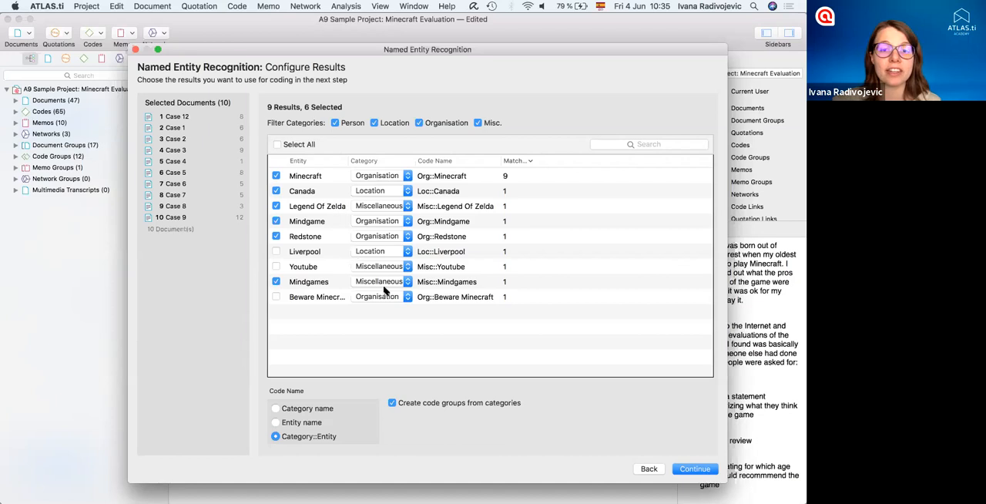
{"action": "left_click", "coordinate": [134, 49]}
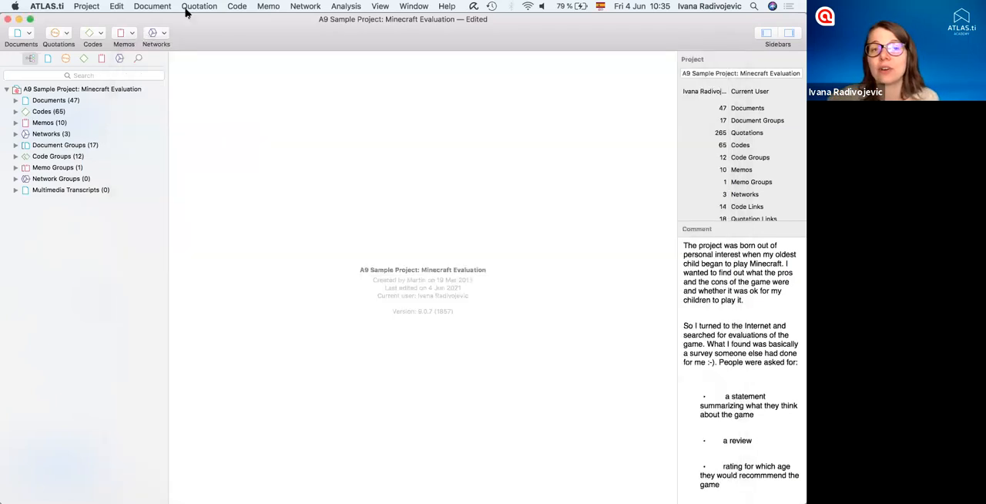
- Start a Sentiment Analysis on the first eight documents, Case 12 through Case 7, and continue to the query definition
{"action": "left_click", "coordinate": [236, 6]}
{"action": "mouse_move", "coordinate": [288, 61]}
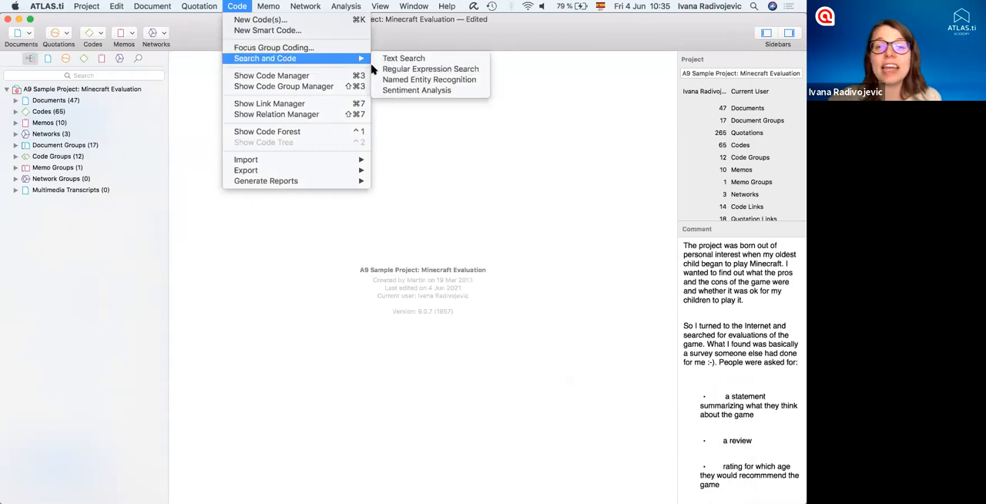
{"action": "left_click", "coordinate": [416, 91]}
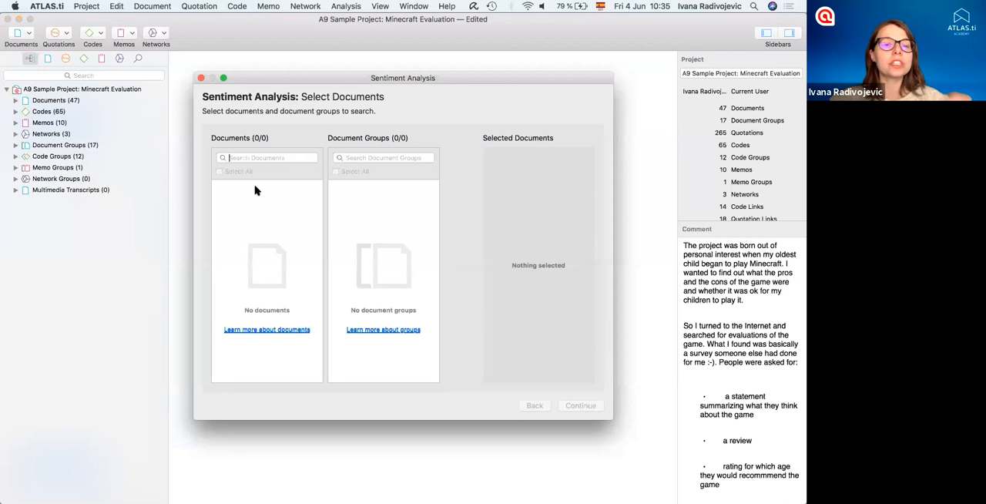
{"action": "left_click", "coordinate": [264, 266]}
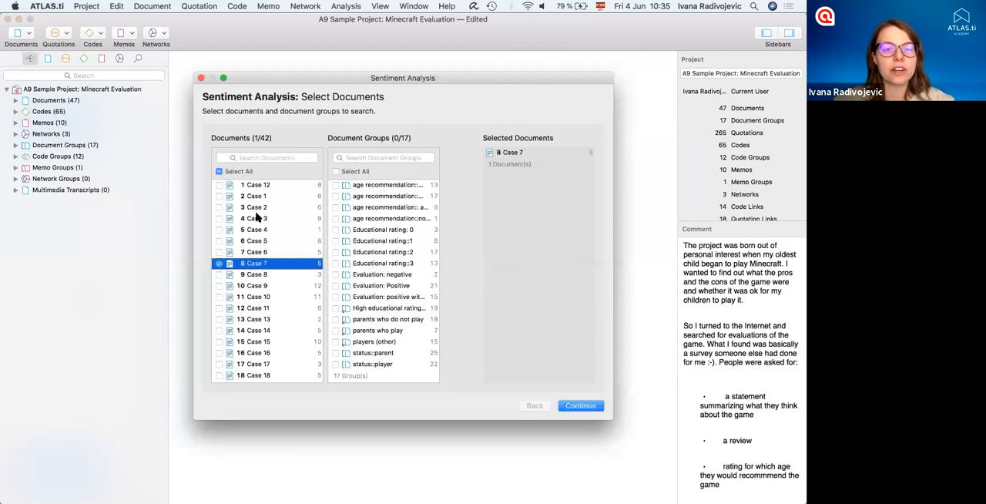
{"action": "left_click", "coordinate": [252, 186], "text": "shift"}
{"action": "left_click", "coordinate": [579, 405]}
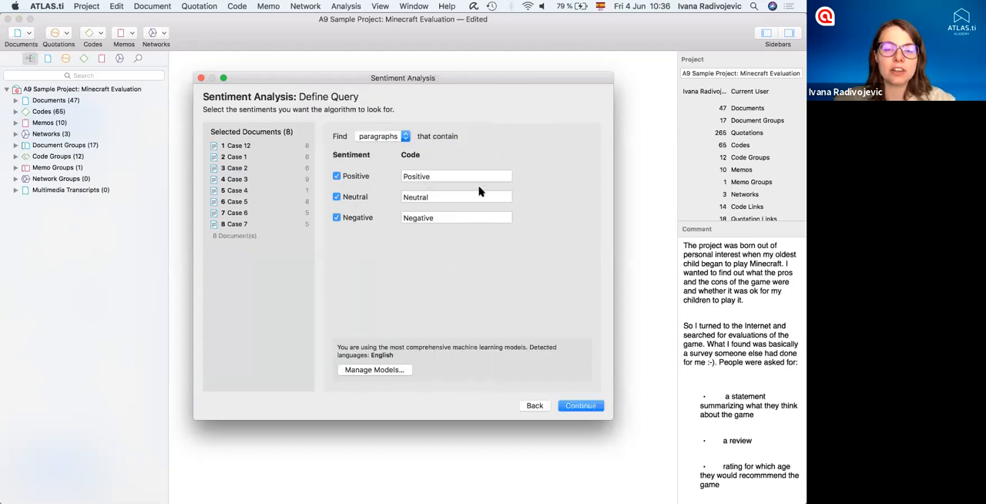
- Search for sentences with positive, neutral and negative sentiment, and move and enlarge the results window
{"action": "left_click", "coordinate": [404, 136]}
{"action": "left_click", "coordinate": [376, 146]}
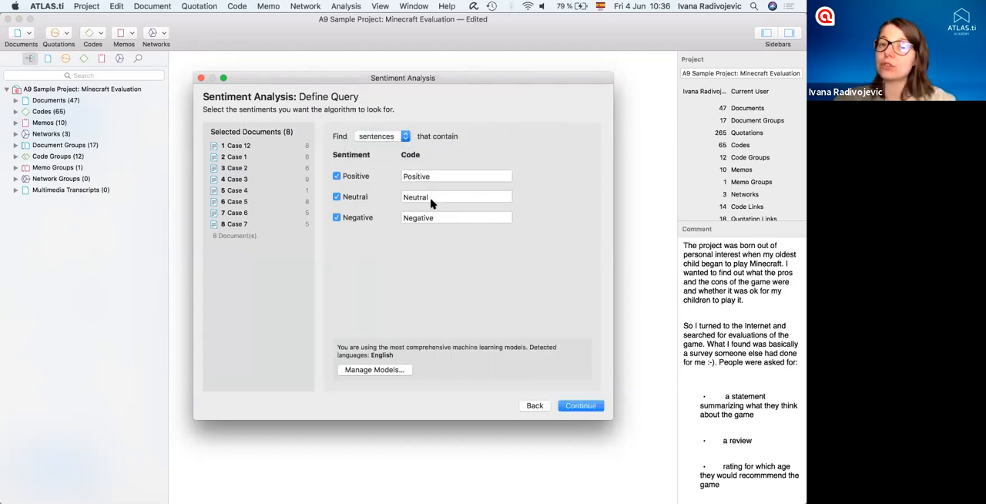
{"action": "left_click", "coordinate": [579, 411]}
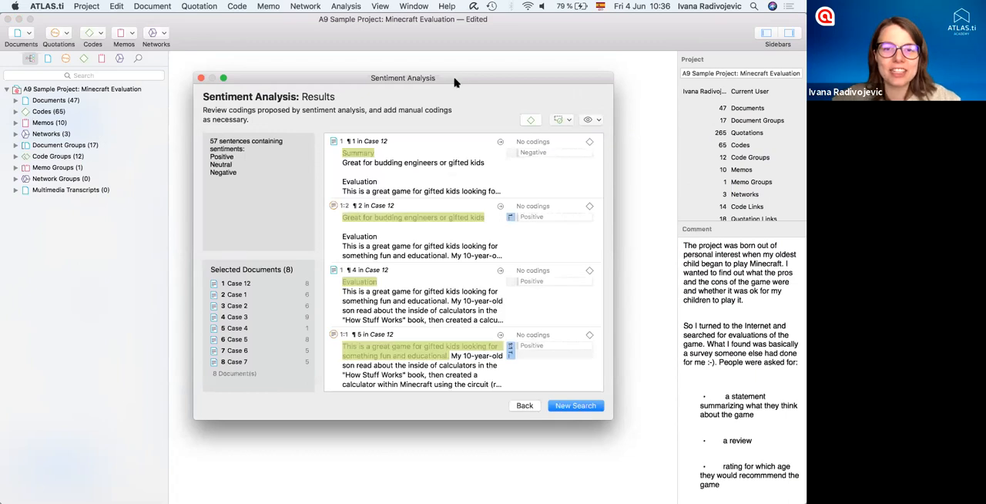
{"action": "left_click_drag", "start_coordinate": [452, 81], "coordinate": [379, 55]}
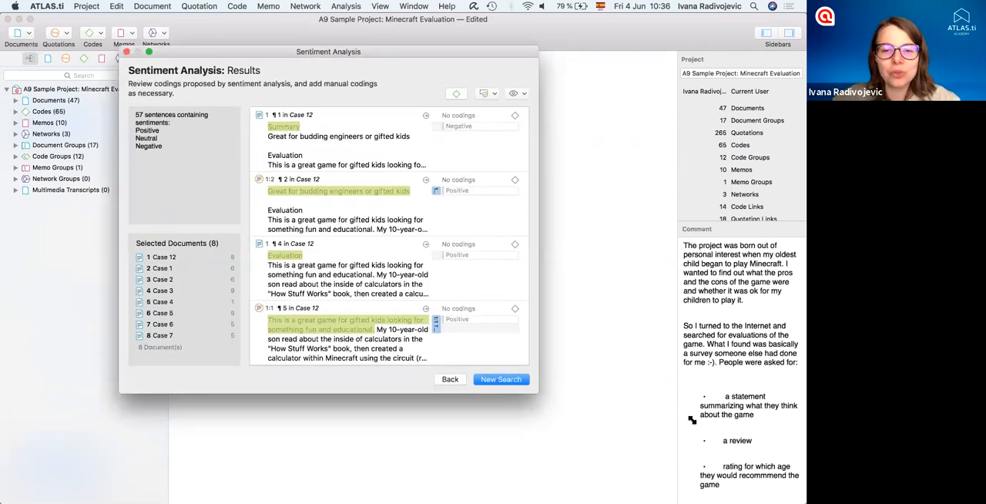
{"action": "left_click_drag", "start_coordinate": [538, 393], "coordinate": [747, 462]}
- Review the proposed sentiment codings and apply all proposed codes to the sentences found
{"action": "scroll", "coordinate": [459, 221], "scroll_direction": "down", "scroll_amount": 2}
{"action": "scroll", "coordinate": [459, 221], "scroll_direction": "down", "scroll_amount": 2}
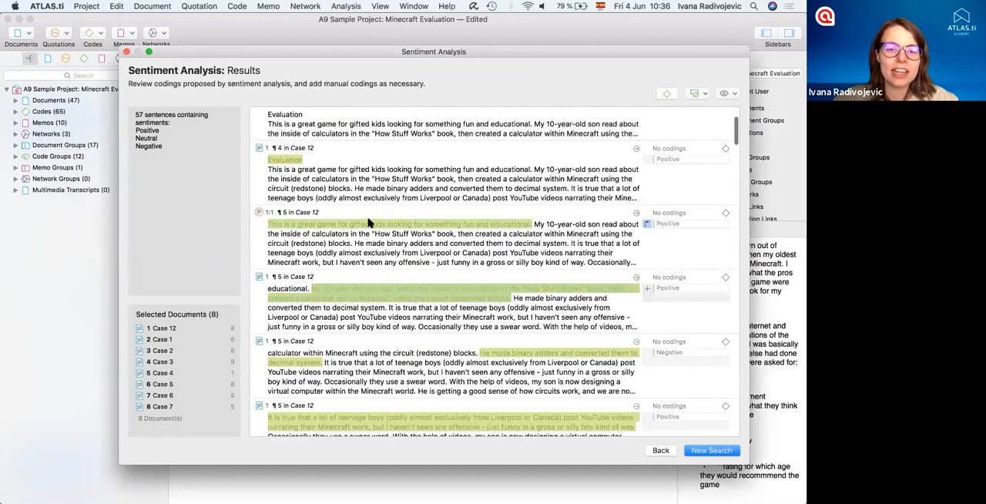
{"action": "scroll", "coordinate": [415, 296], "scroll_direction": "down", "scroll_amount": 3}
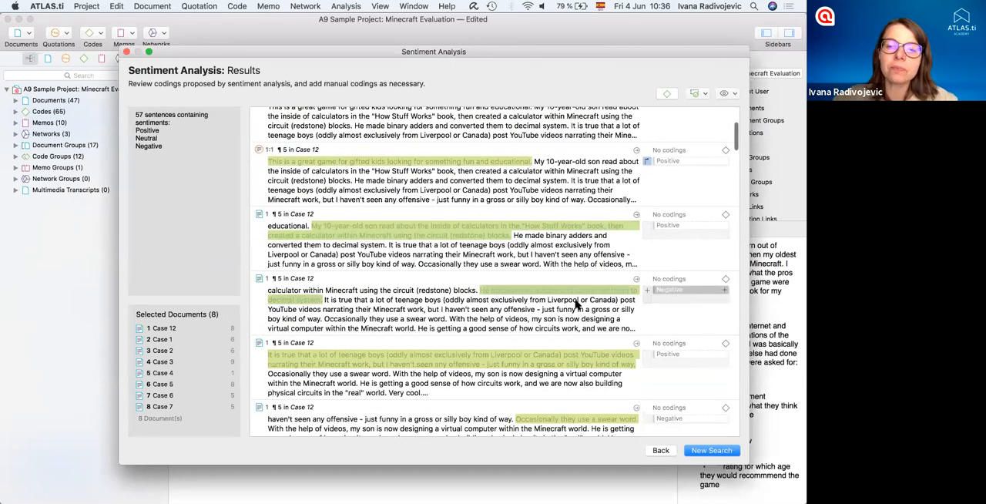
{"action": "scroll", "coordinate": [513, 302], "scroll_direction": "down", "scroll_amount": 10}
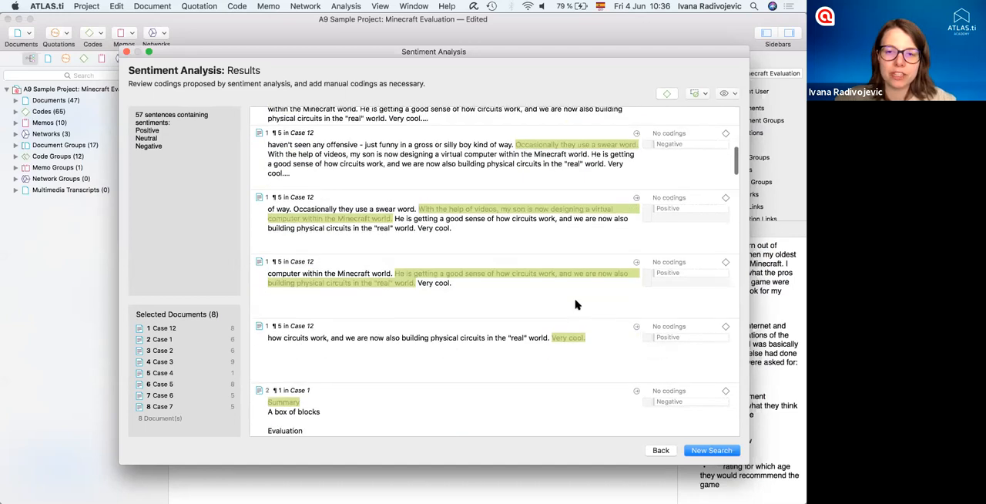
{"action": "scroll", "coordinate": [585, 297], "scroll_direction": "up", "scroll_amount": 3}
{"action": "scroll", "coordinate": [627, 258], "scroll_direction": "down", "scroll_amount": 8}
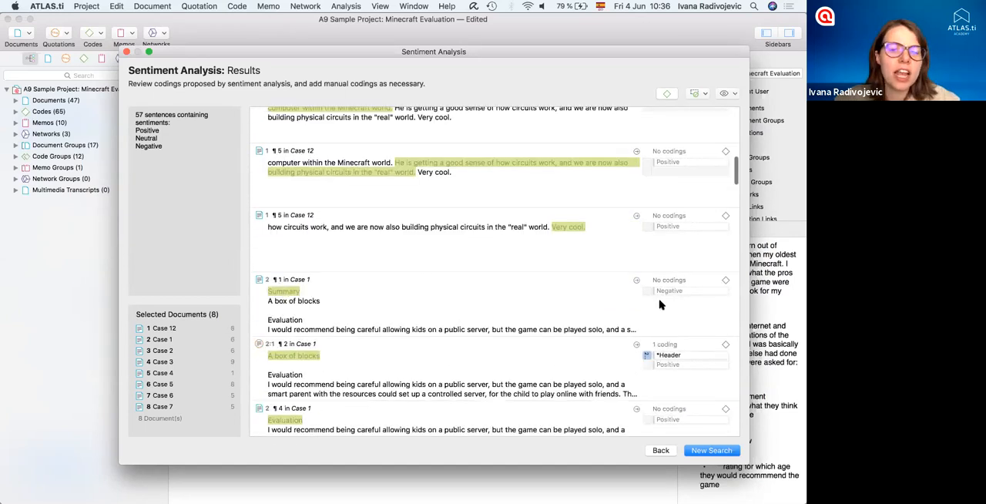
{"action": "scroll", "coordinate": [635, 306], "scroll_direction": "down", "scroll_amount": 2}
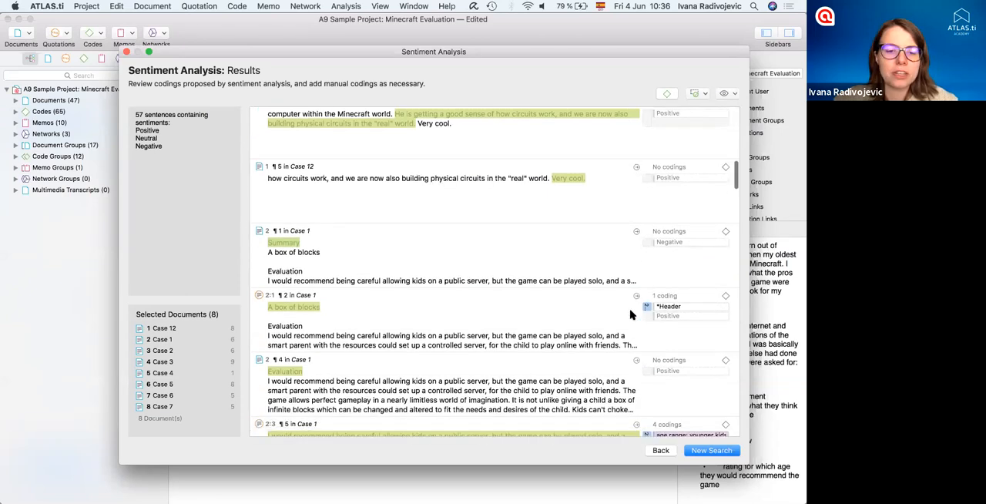
{"action": "scroll", "coordinate": [635, 308], "scroll_direction": "down", "scroll_amount": 3}
{"action": "scroll", "coordinate": [632, 167], "scroll_direction": "down", "scroll_amount": 2}
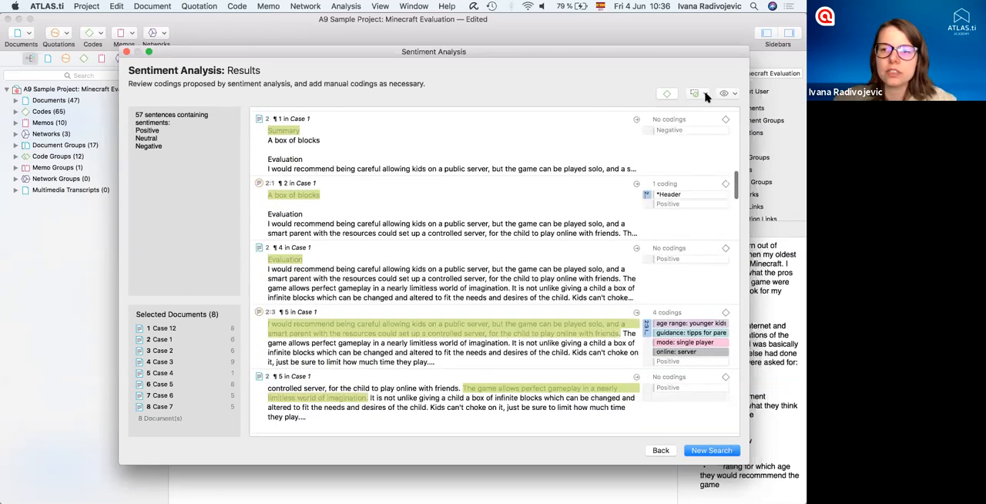
{"action": "left_click", "coordinate": [705, 94]}
{"action": "left_click", "coordinate": [712, 110]}
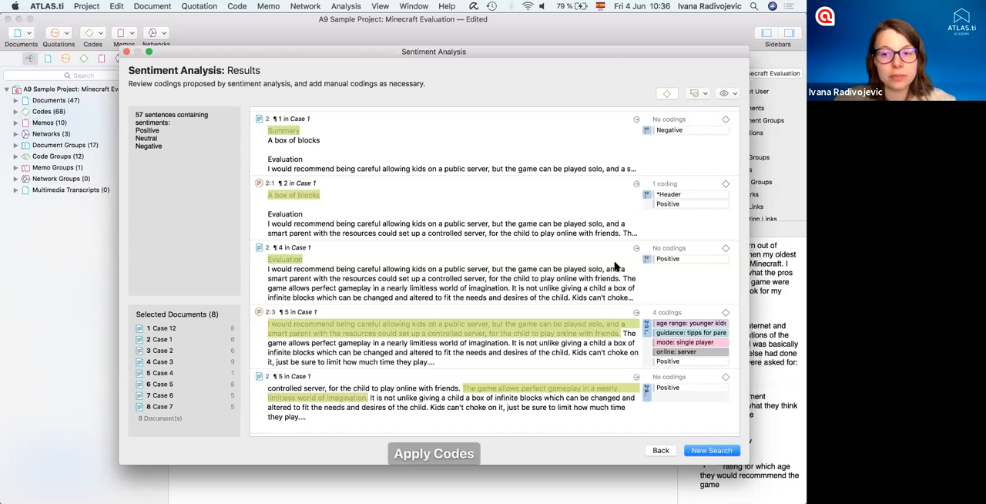
- Review the applied sentiment codes in the results down to Case 3 and close Sentiment Analysis
{"action": "scroll", "coordinate": [615, 267], "scroll_direction": "down", "scroll_amount": 8}
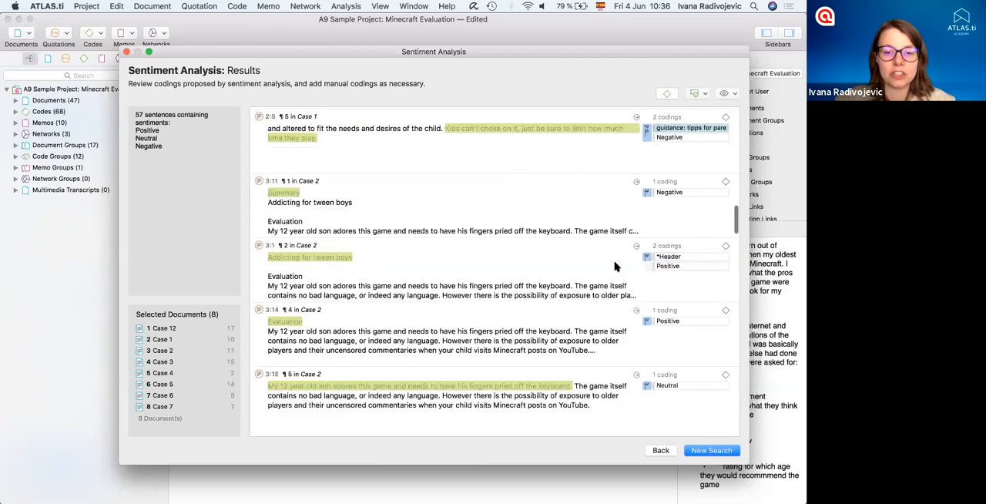
{"action": "scroll", "coordinate": [614, 266], "scroll_direction": "down", "scroll_amount": 5}
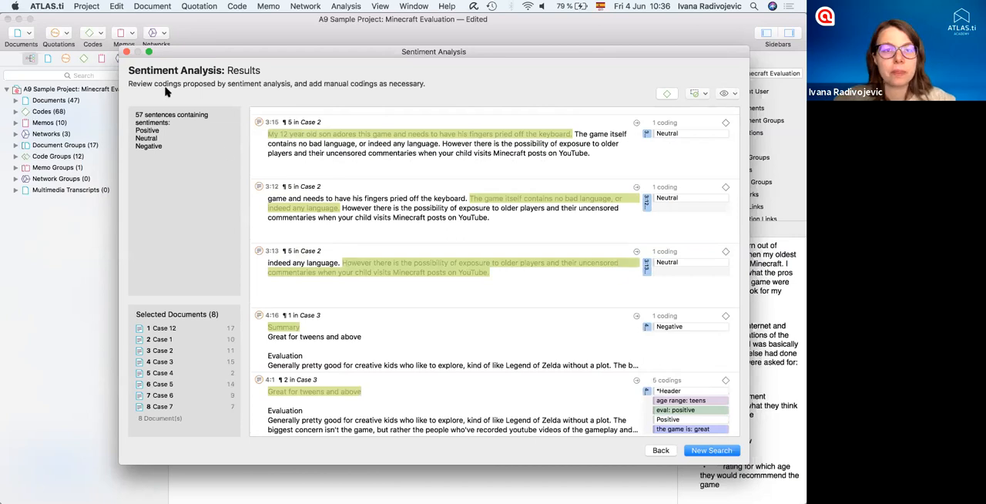
{"action": "left_click", "coordinate": [127, 52]}
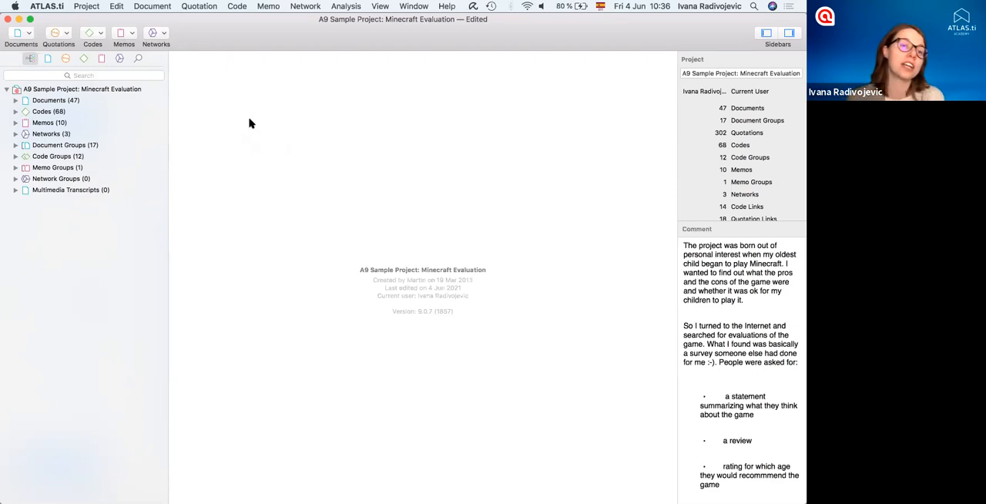
- Open the video document Playing minecraft from the project's document list and enlarge its video area
{"action": "left_click", "coordinate": [13, 101]}
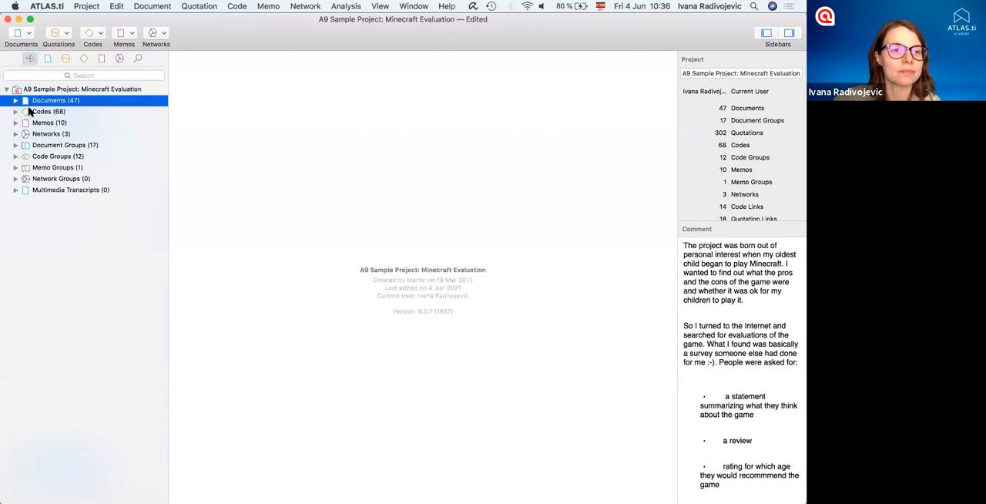
{"action": "left_click", "coordinate": [15, 102]}
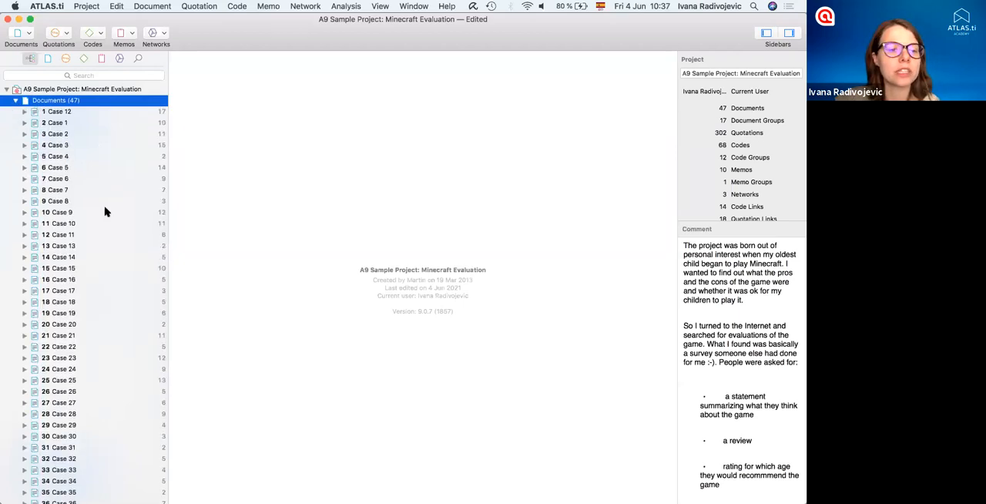
{"action": "scroll", "coordinate": [104, 208], "scroll_direction": "down", "scroll_amount": 5}
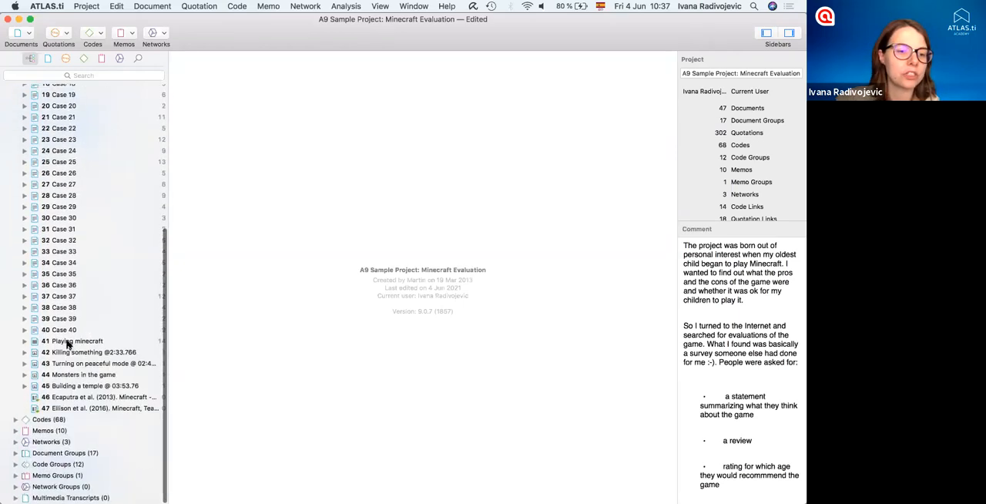
{"action": "double_click", "coordinate": [68, 342]}
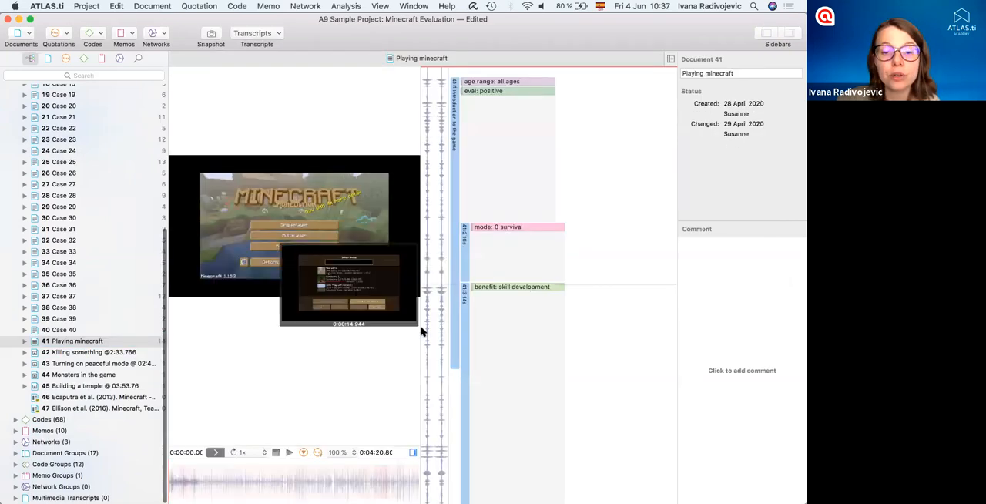
{"action": "left_click_drag", "start_coordinate": [526, 380], "coordinate": [550, 390]}
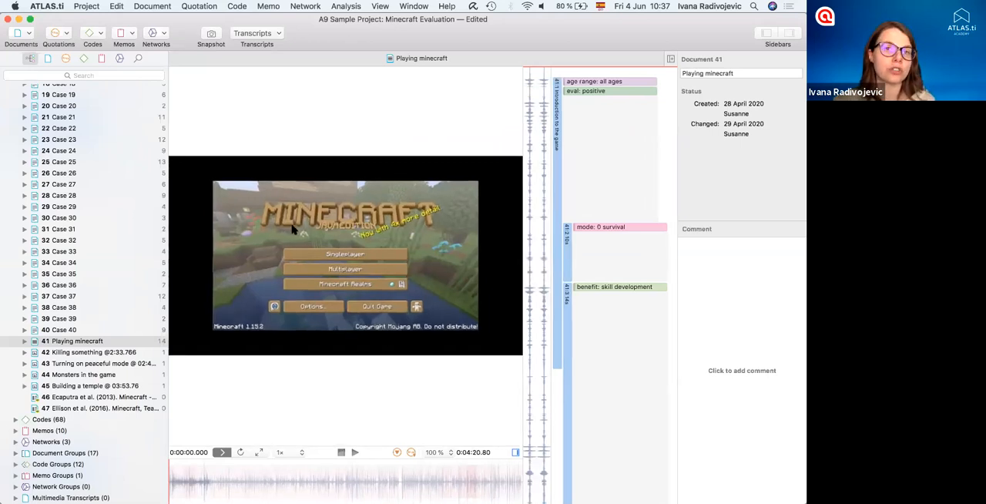
{"action": "left_click", "coordinate": [170, 6]}
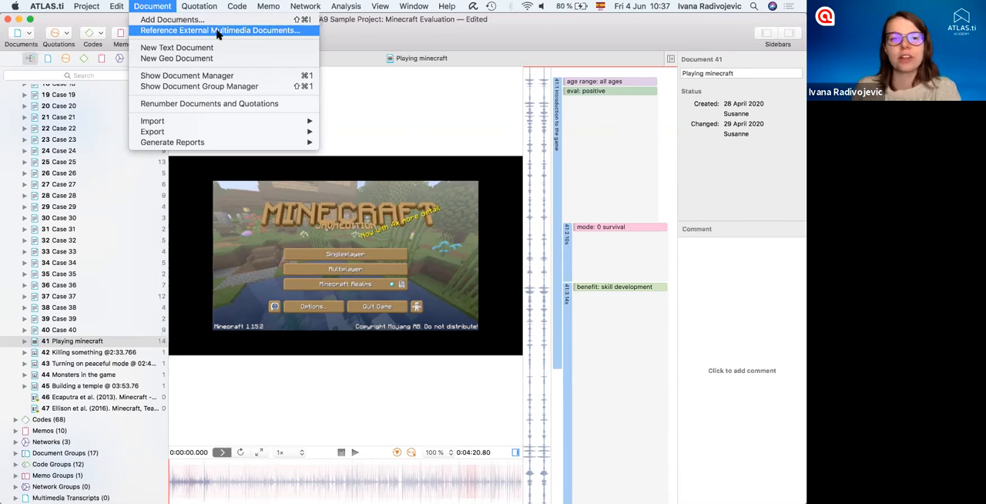
{"action": "left_click", "coordinate": [374, 125]}
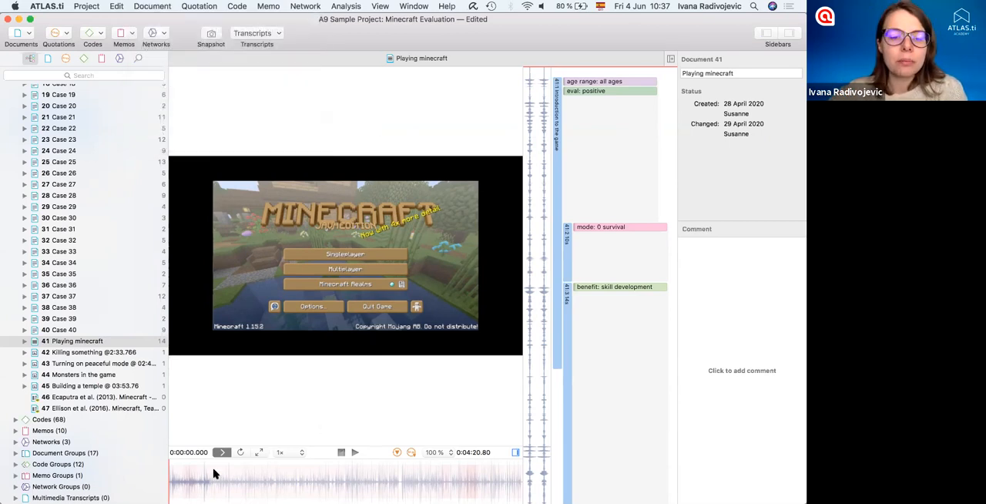
- Play the first few seconds of the video, pause it and jump to about 0:00:42
{"action": "left_click", "coordinate": [355, 452]}
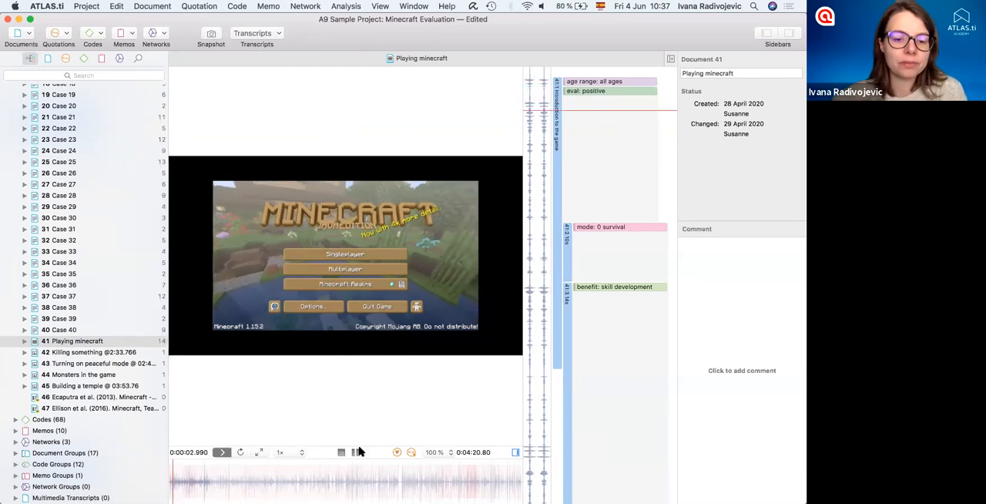
{"action": "left_click", "coordinate": [354, 453]}
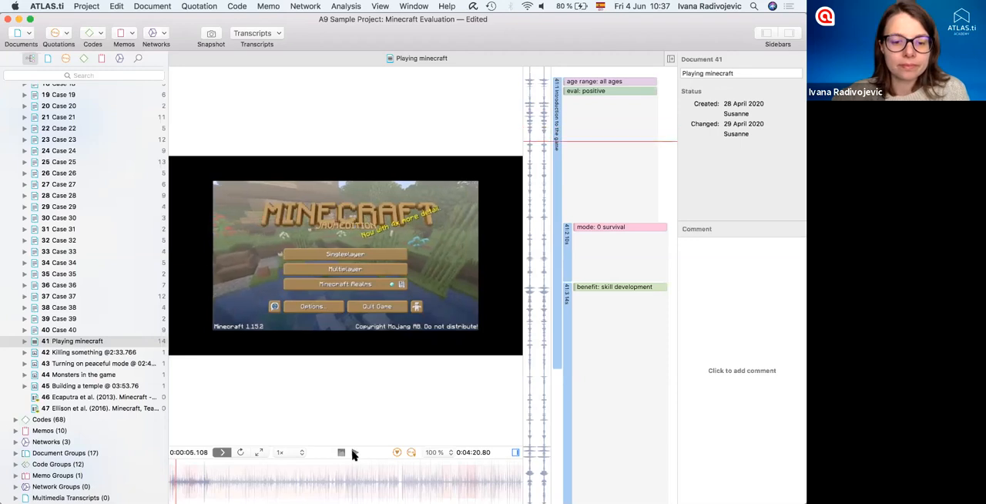
{"action": "left_click", "coordinate": [227, 475]}
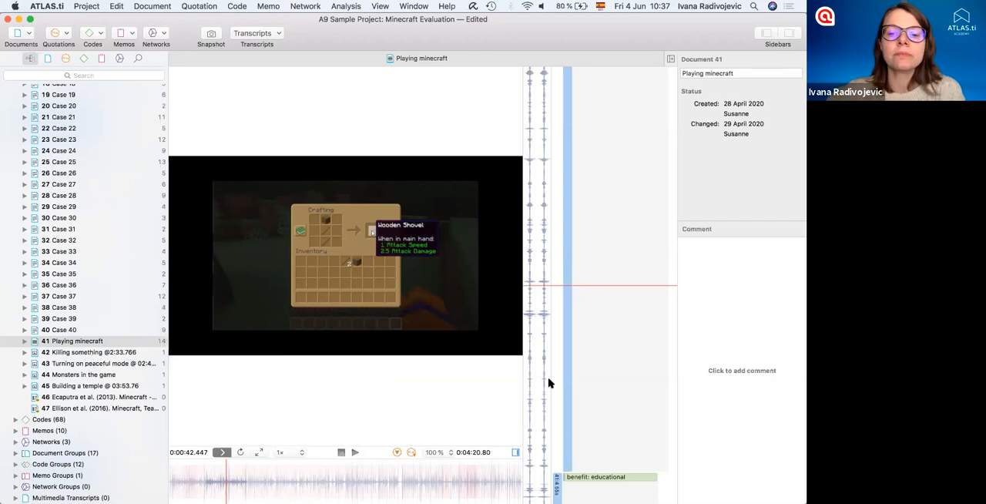
- Create a video quotation running from about 0:01:38 to 0:02:45 in Playing minecraft
{"action": "scroll", "coordinate": [545, 386], "scroll_direction": "down", "scroll_amount": 3}
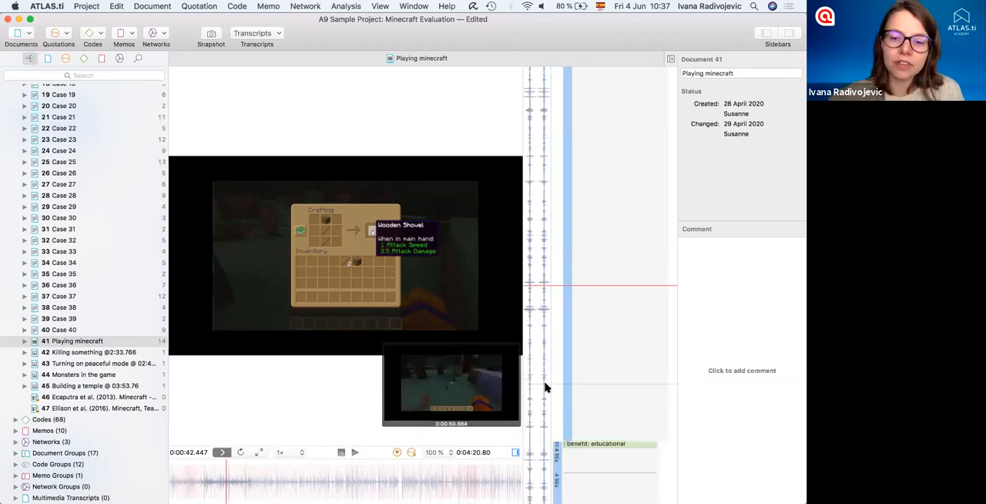
{"action": "scroll", "coordinate": [545, 386], "scroll_direction": "down", "scroll_amount": 10}
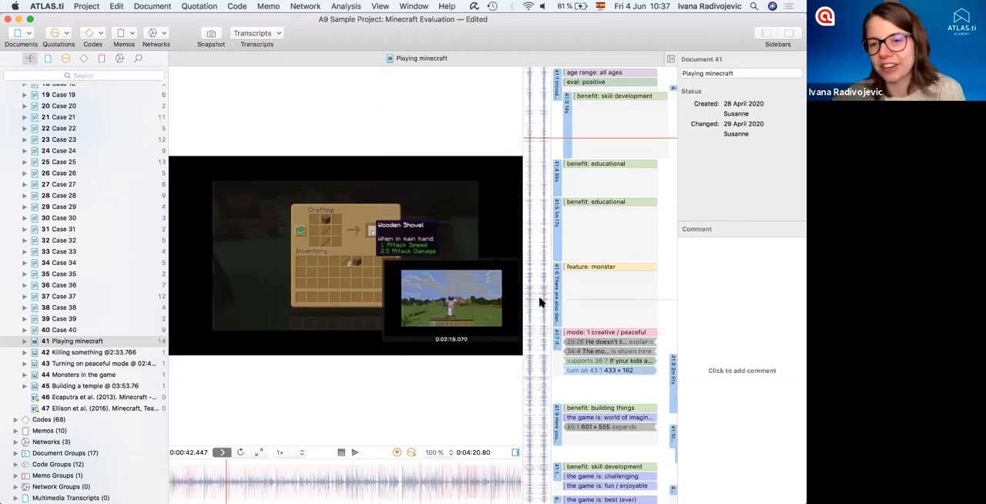
{"action": "left_click_drag", "start_coordinate": [537, 231], "coordinate": [539, 342]}
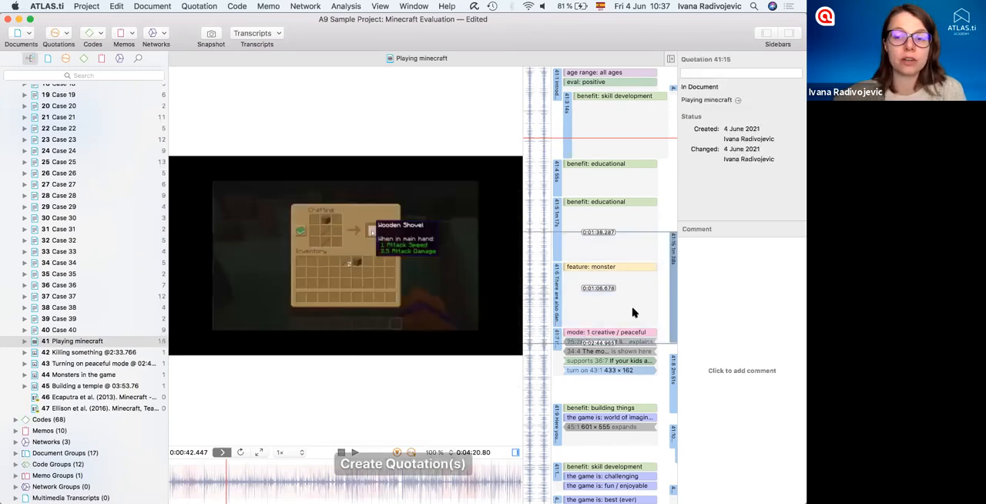
{"action": "scroll", "coordinate": [633, 312], "scroll_direction": "right", "scroll_amount": 4}
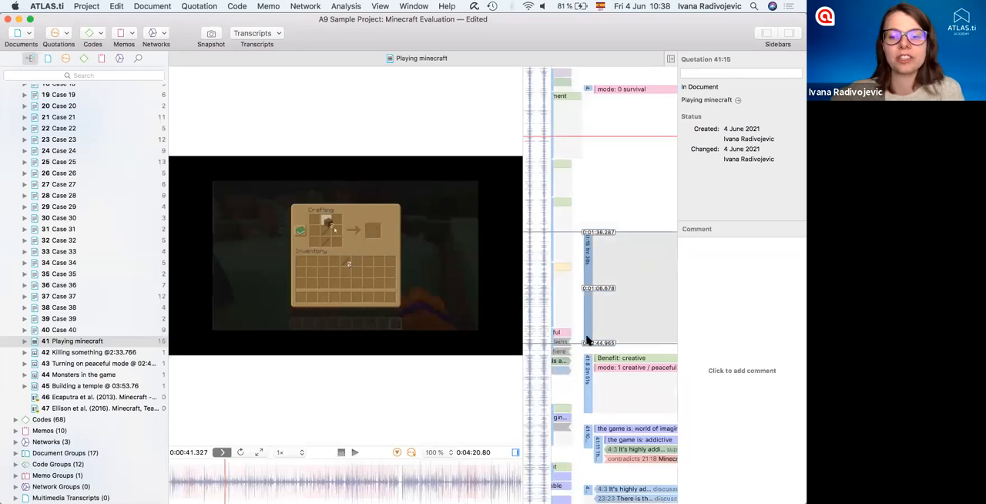
{"action": "right_click", "coordinate": [590, 257]}
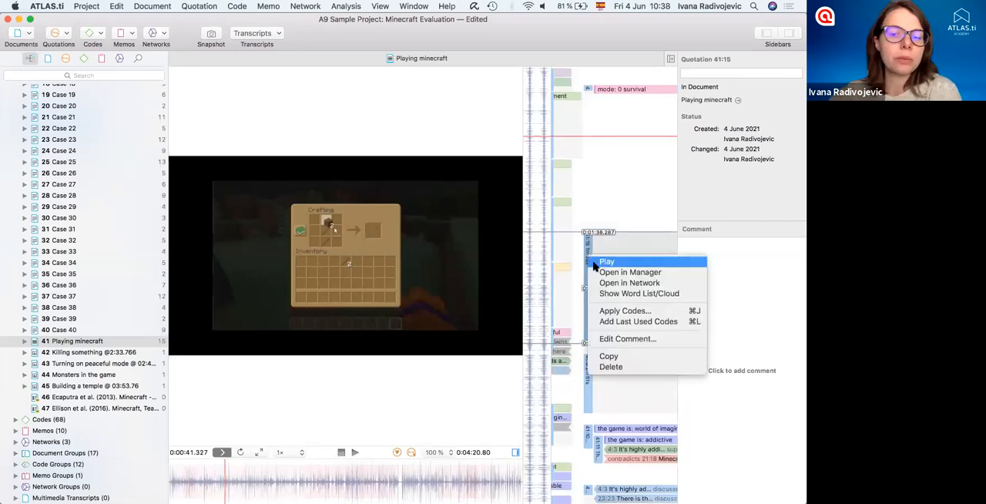
{"action": "left_click", "coordinate": [108, 369]}
- Apply the existing code guidance: tipps for parents to the new video quotation and select the quotation
{"action": "left_click", "coordinate": [16, 419]}
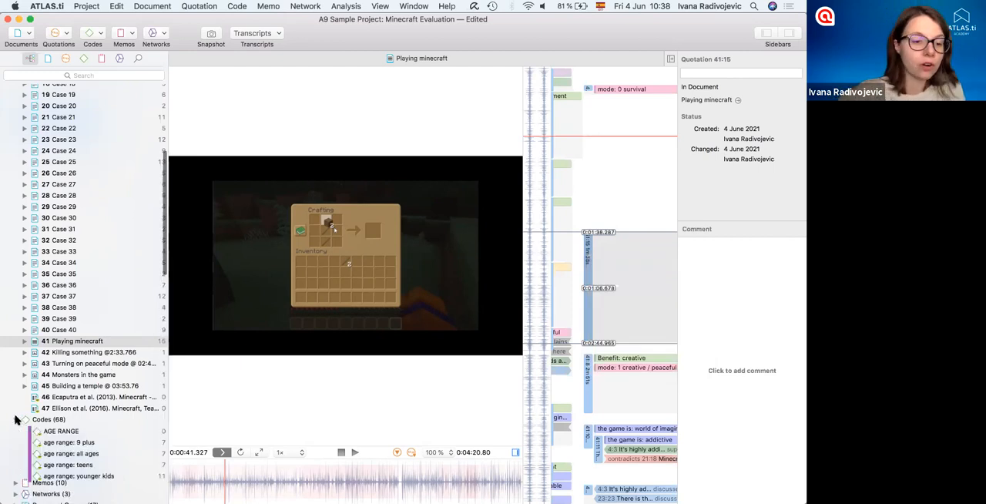
{"action": "scroll", "coordinate": [22, 416], "scroll_direction": "down", "scroll_amount": 10}
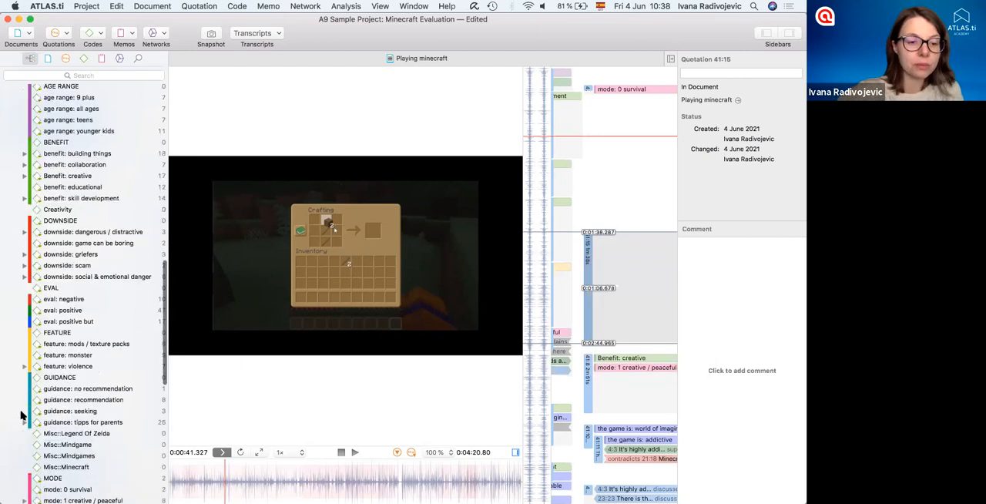
{"action": "left_click", "coordinate": [586, 265]}
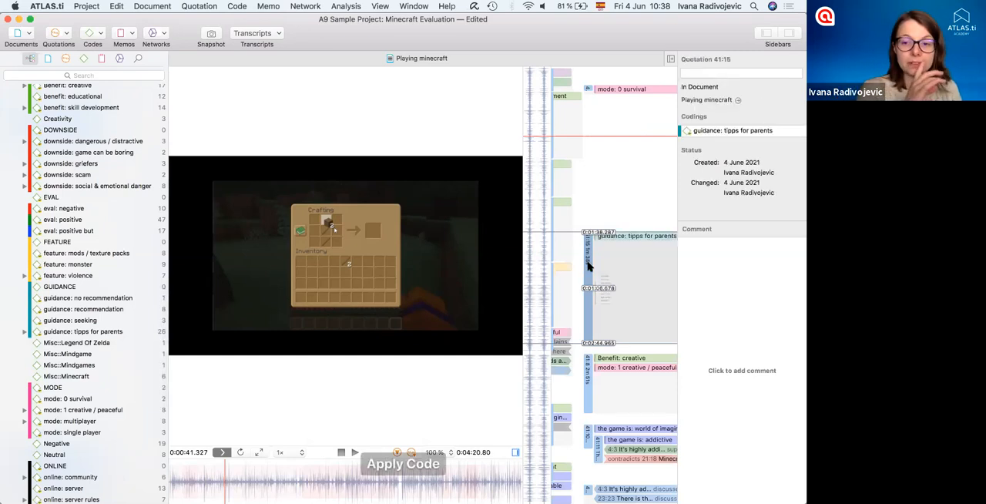
{"action": "double_click", "coordinate": [587, 258]}
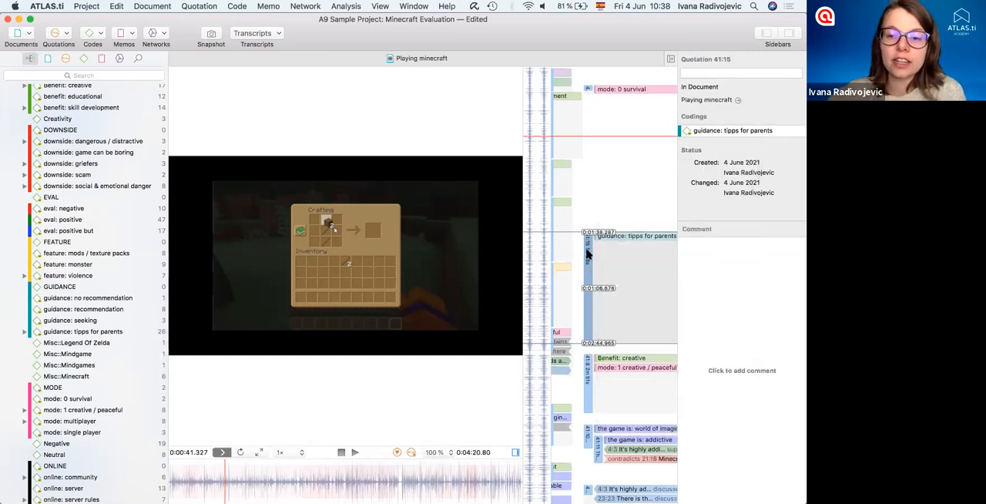
{"action": "double_click", "coordinate": [588, 247]}
{"action": "left_click", "coordinate": [588, 247]}
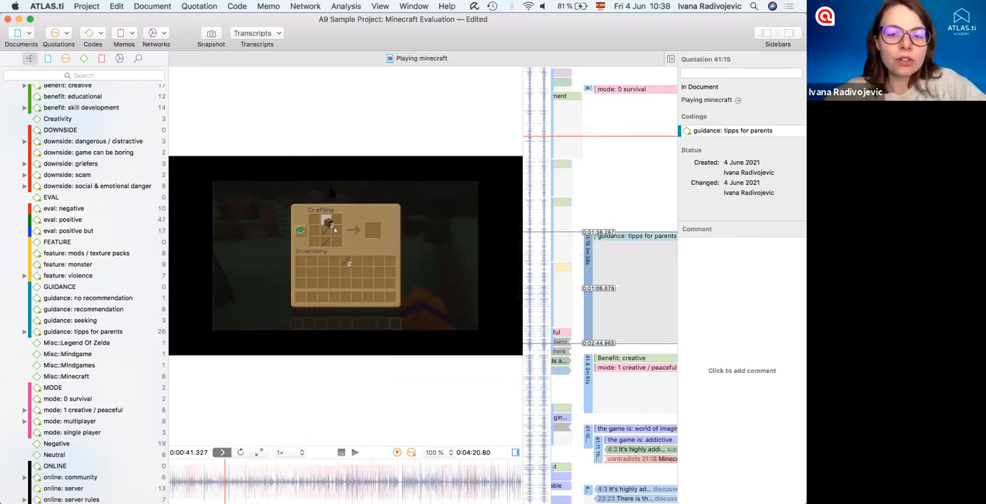
- Take a snapshot of the video at about 0:01:03 and open the resulting snapshot document
{"action": "left_click", "coordinate": [254, 481]}
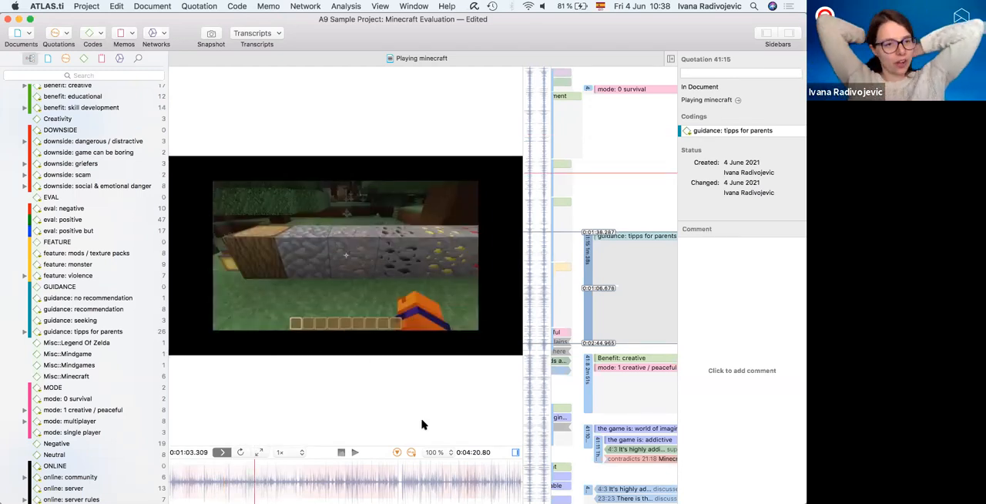
{"action": "left_click", "coordinate": [213, 35]}
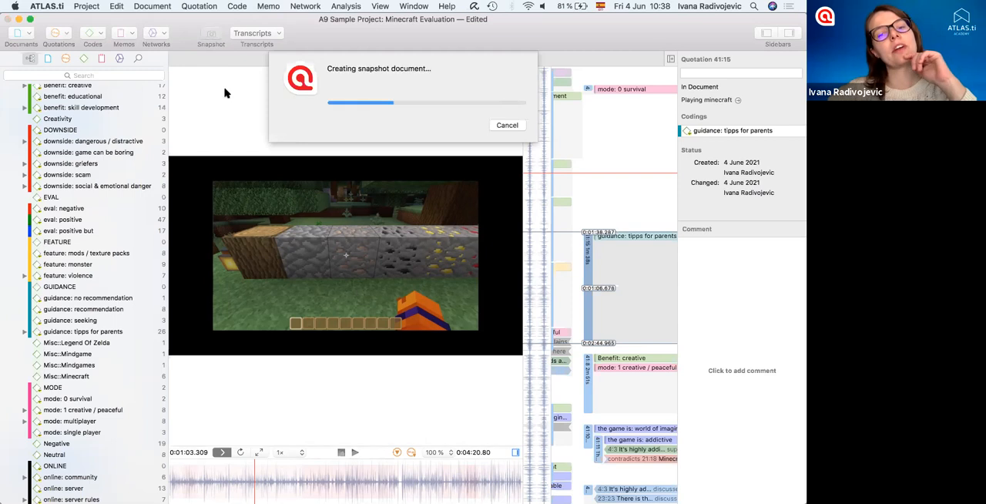
{"action": "scroll", "coordinate": [109, 235], "scroll_direction": "up", "scroll_amount": 15}
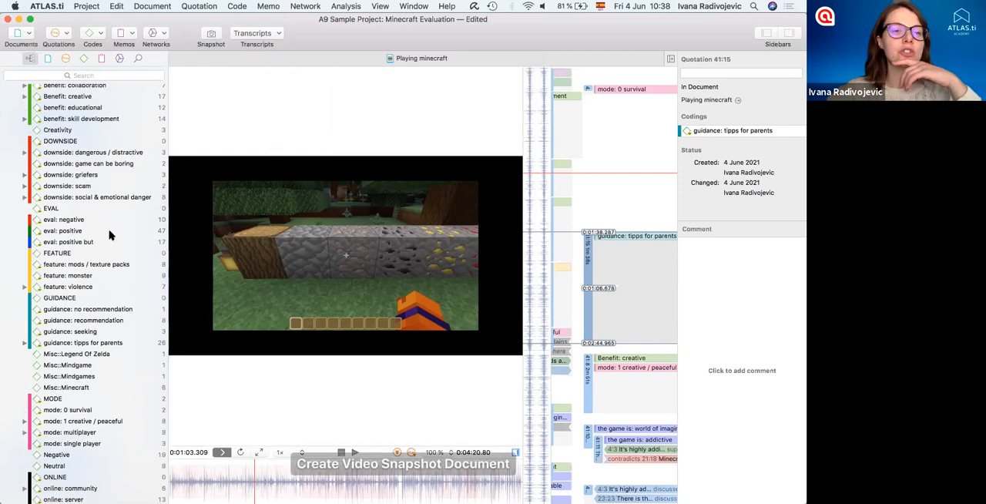
{"action": "scroll", "coordinate": [109, 234], "scroll_direction": "down", "scroll_amount": 10}
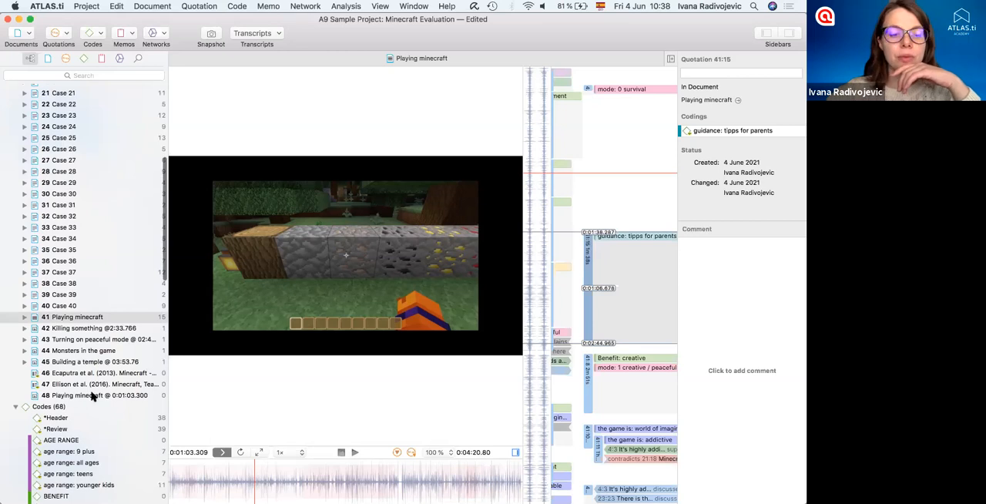
{"action": "left_click", "coordinate": [87, 395]}
{"action": "double_click", "coordinate": [117, 394]}
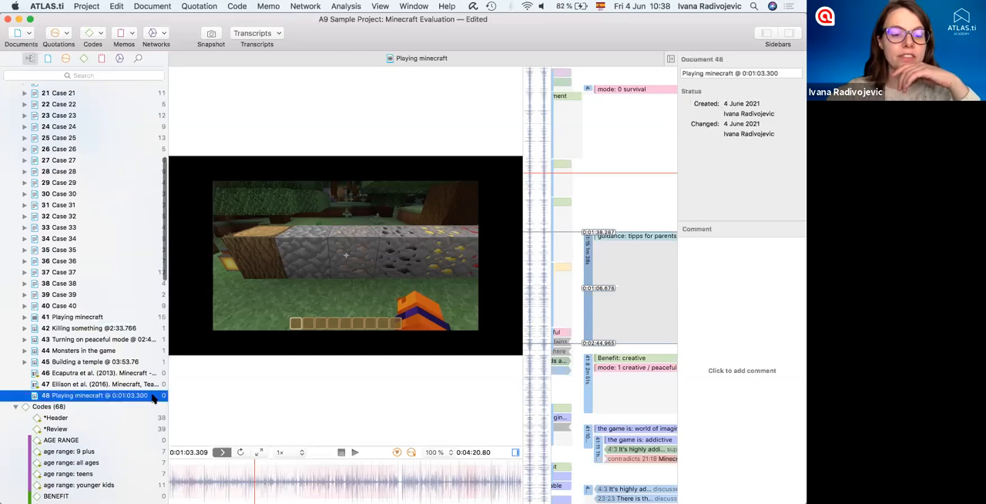
- Mark a region of about 501 × 311 over the blocks in the snapshot and code it with age range: younger kids
{"action": "left_click_drag", "start_coordinate": [449, 388], "coordinate": [521, 373]}
{"action": "left_click_drag", "start_coordinate": [249, 223], "coordinate": [457, 352]}
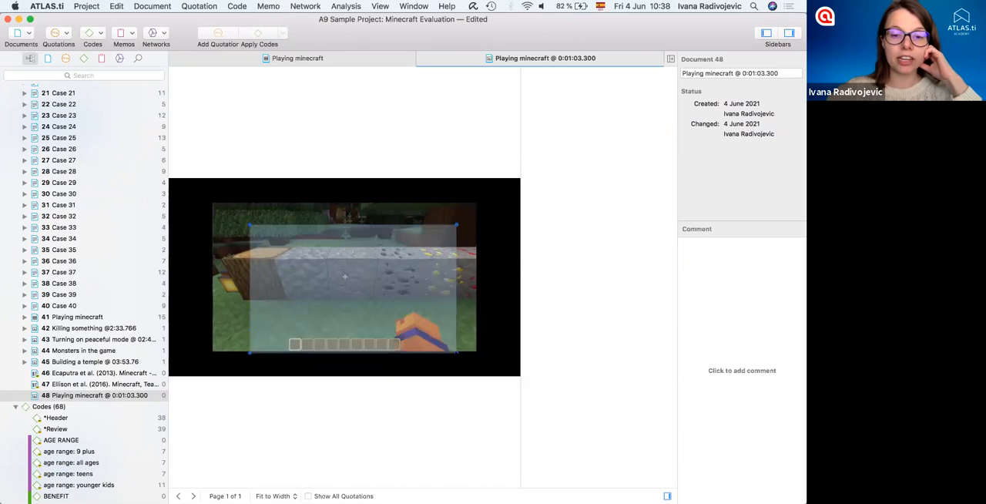
{"action": "mouse_move", "coordinate": [358, 282]}
{"action": "left_mouse_down"}
{"action": "mouse_move", "coordinate": [347, 267]}
{"action": "mouse_move", "coordinate": [354, 278]}
{"action": "mouse_move", "coordinate": [342, 275]}
{"action": "left_mouse_up"}
{"action": "scroll", "coordinate": [78, 371], "scroll_direction": "down", "scroll_amount": 10}
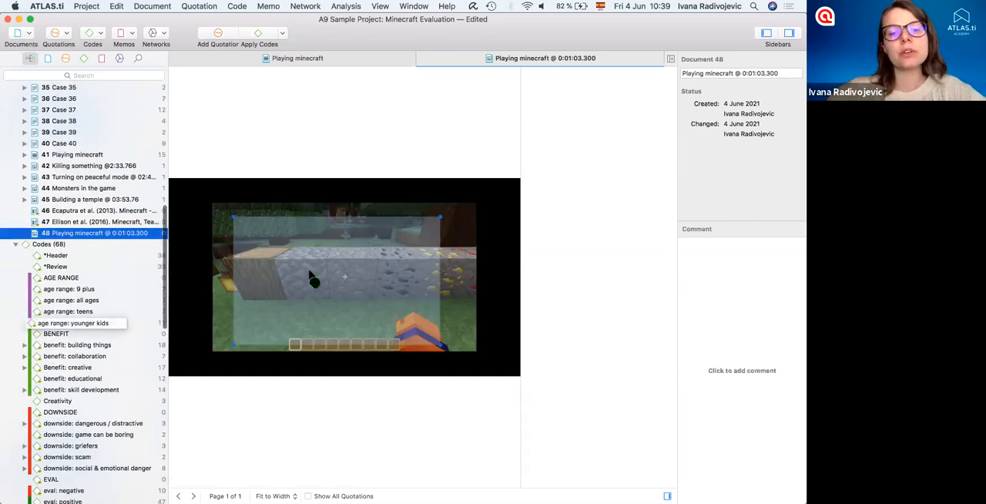
{"action": "left_click", "coordinate": [310, 276]}
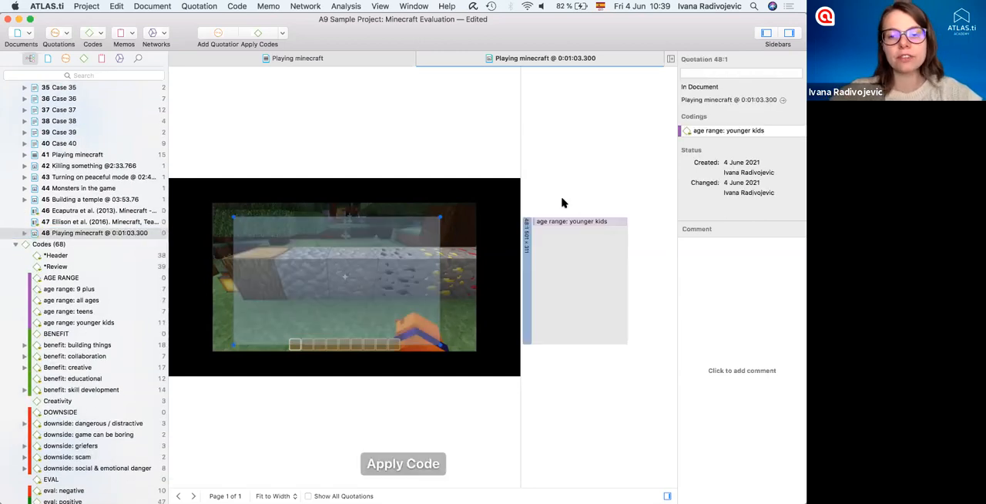
{"action": "left_click", "coordinate": [526, 278]}
- Mark a smaller region of about 346 × 175 in the snapshot's lower part and code it with feature: mods / texture packs
{"action": "left_click_drag", "start_coordinate": [455, 279], "coordinate": [312, 354]}
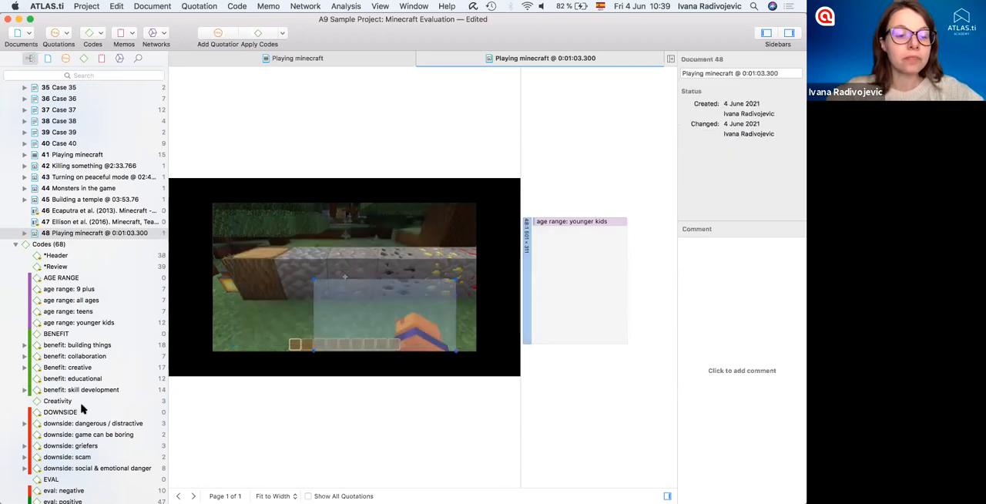
{"action": "scroll", "coordinate": [81, 408], "scroll_direction": "down", "scroll_amount": 5}
{"action": "left_click_drag", "start_coordinate": [70, 429], "coordinate": [360, 308]}
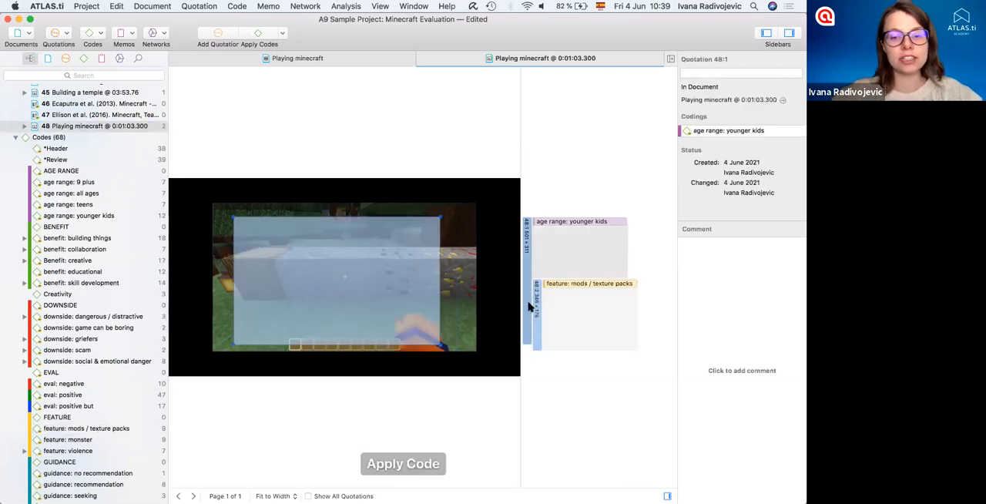
{"action": "left_click", "coordinate": [350, 410]}
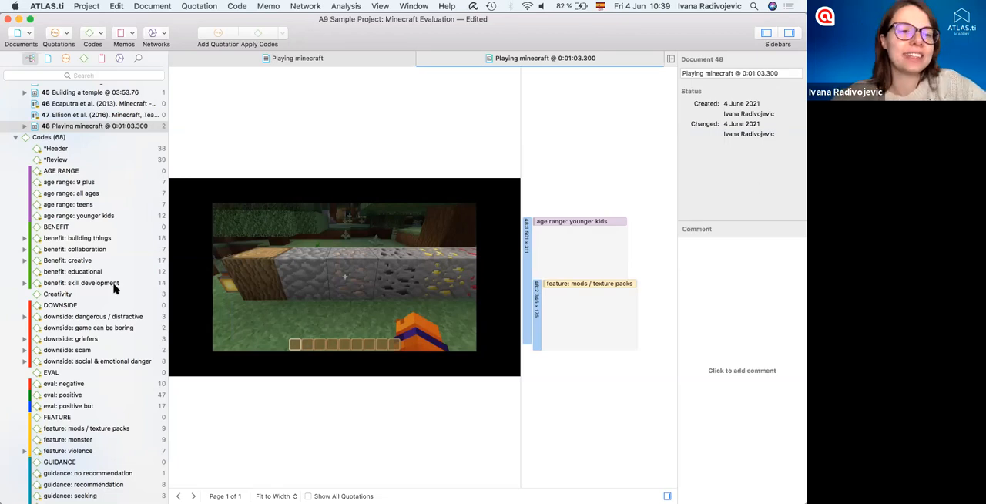
- Collapse the Documents and Codes branches in the project explorer and close both open Playing minecraft documents
{"action": "scroll", "coordinate": [114, 288], "scroll_direction": "up", "scroll_amount": 10}
{"action": "scroll", "coordinate": [114, 288], "scroll_direction": "up", "scroll_amount": 8}
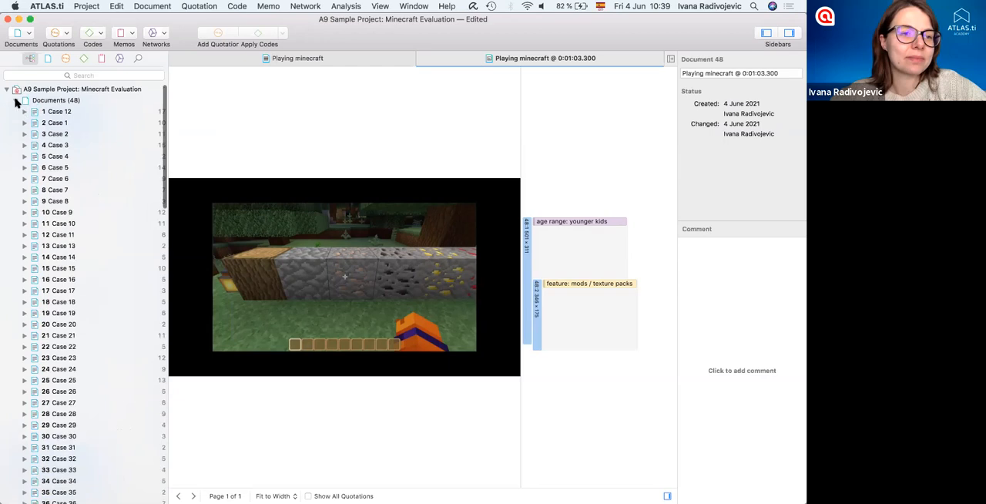
{"action": "left_click", "coordinate": [16, 100]}
{"action": "left_click", "coordinate": [15, 111]}
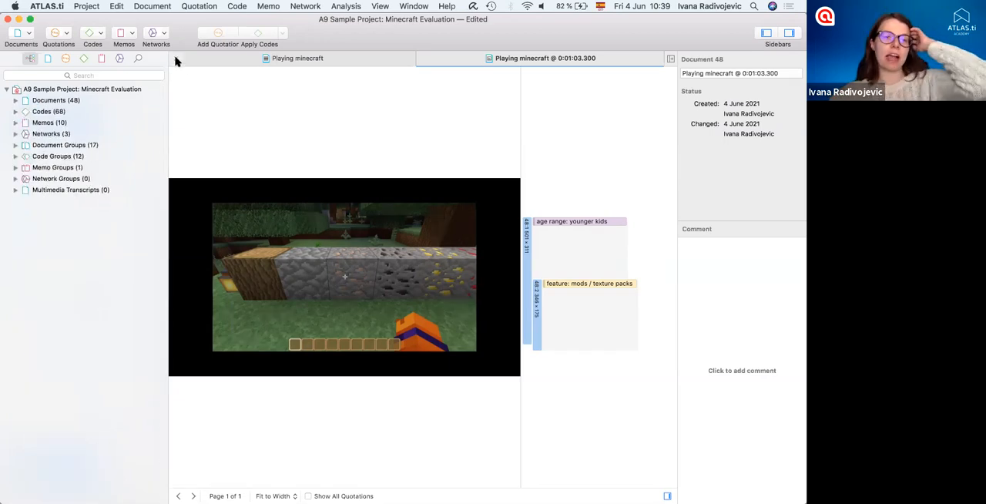
{"action": "left_click", "coordinate": [175, 62]}
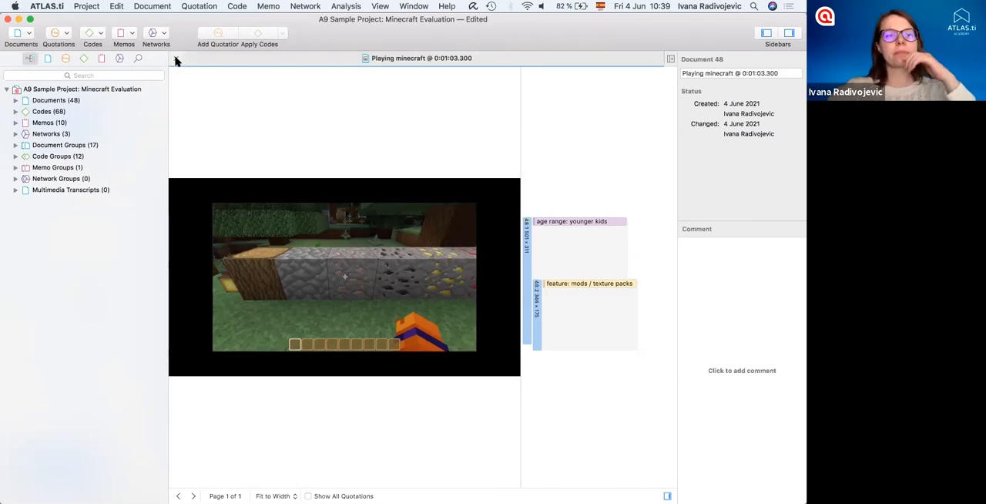
{"action": "left_click", "coordinate": [175, 62]}
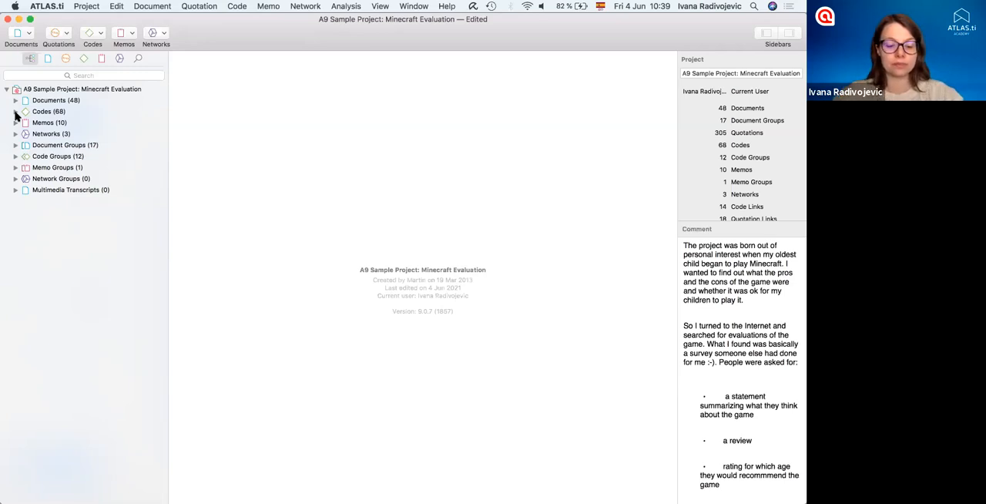
- Review the project's document groups and code groups in the project explorer, collapsing each branch again
{"action": "left_click", "coordinate": [16, 145]}
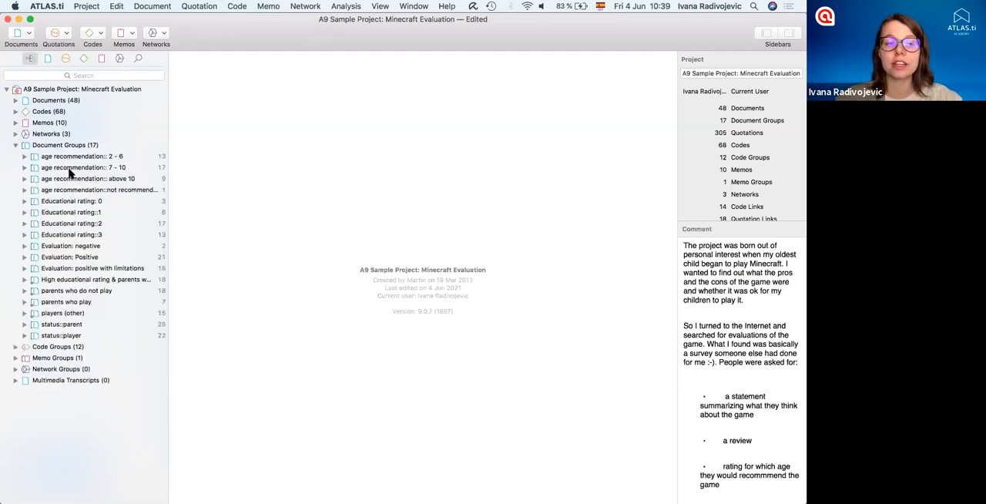
{"action": "left_click", "coordinate": [13, 144]}
{"action": "left_click", "coordinate": [16, 145]}
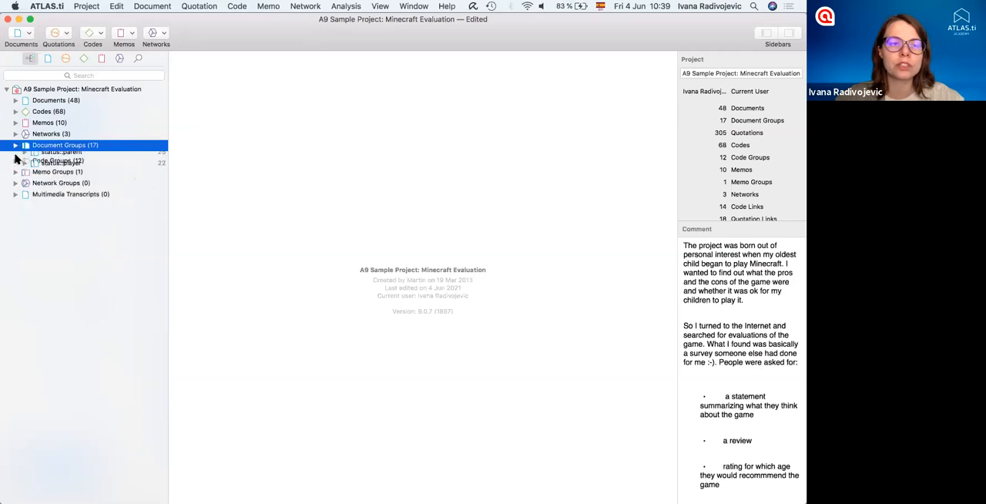
{"action": "left_click", "coordinate": [15, 157]}
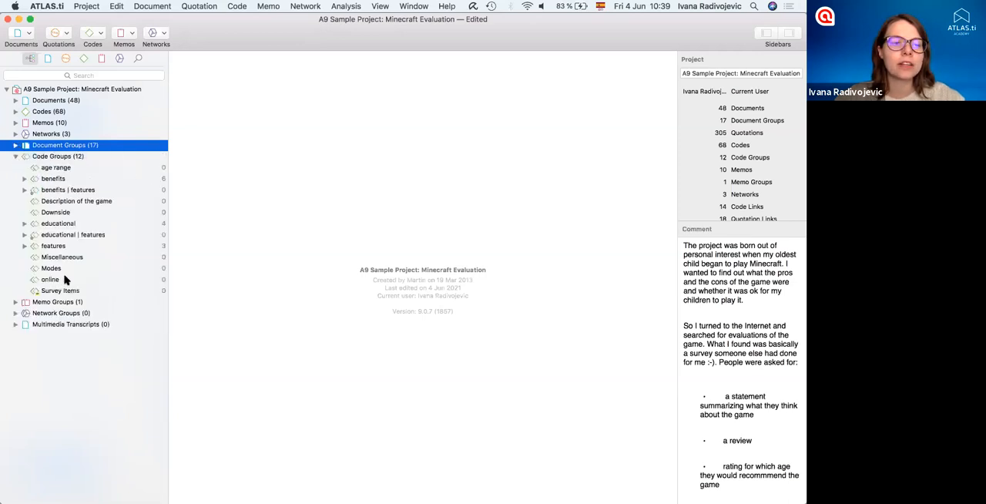
{"action": "left_click", "coordinate": [15, 157]}
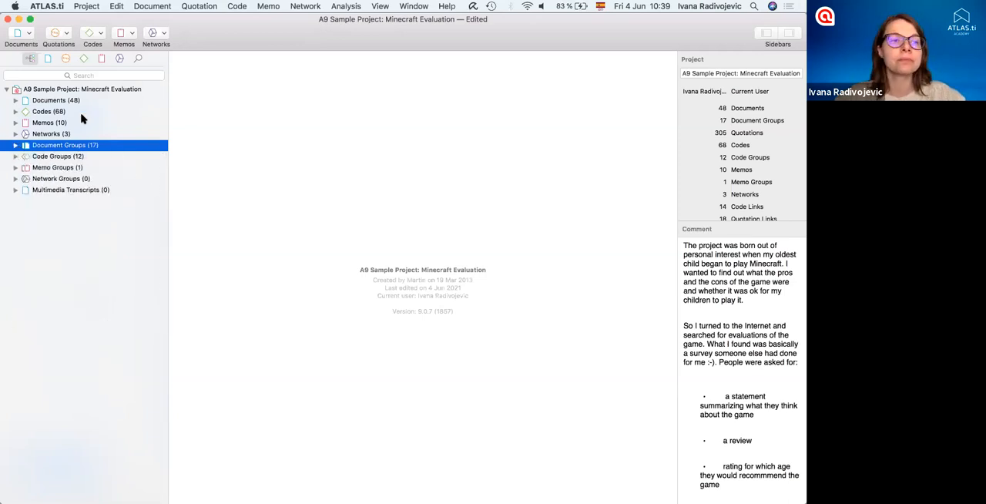
- Open the Code Manager and look over the columns of its code list
{"action": "left_click", "coordinate": [92, 34]}
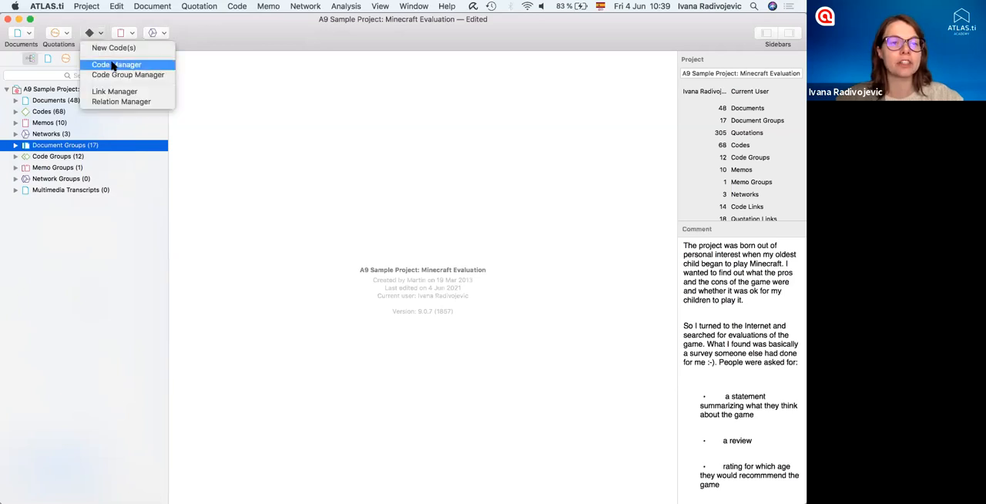
{"action": "left_click", "coordinate": [28, 35]}
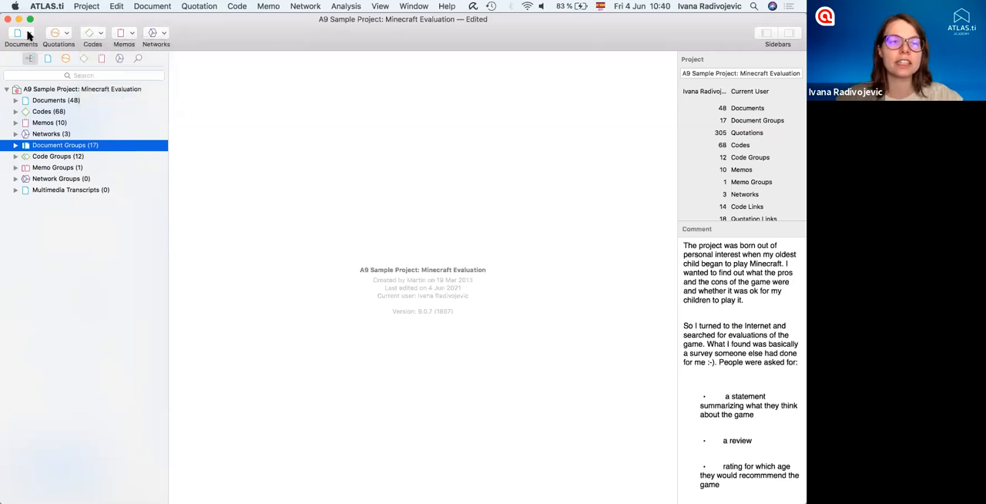
{"action": "left_click", "coordinate": [28, 35]}
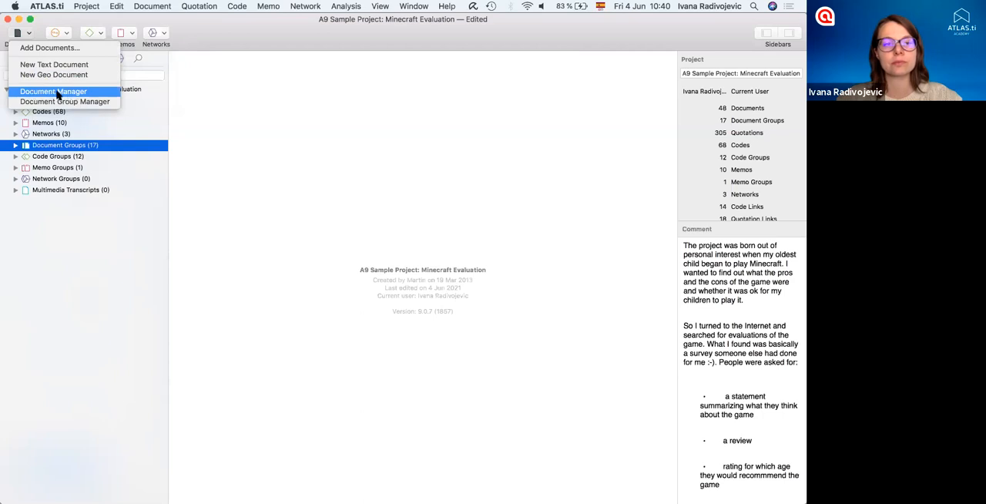
{"action": "left_click", "coordinate": [95, 34]}
{"action": "left_click", "coordinate": [95, 34]}
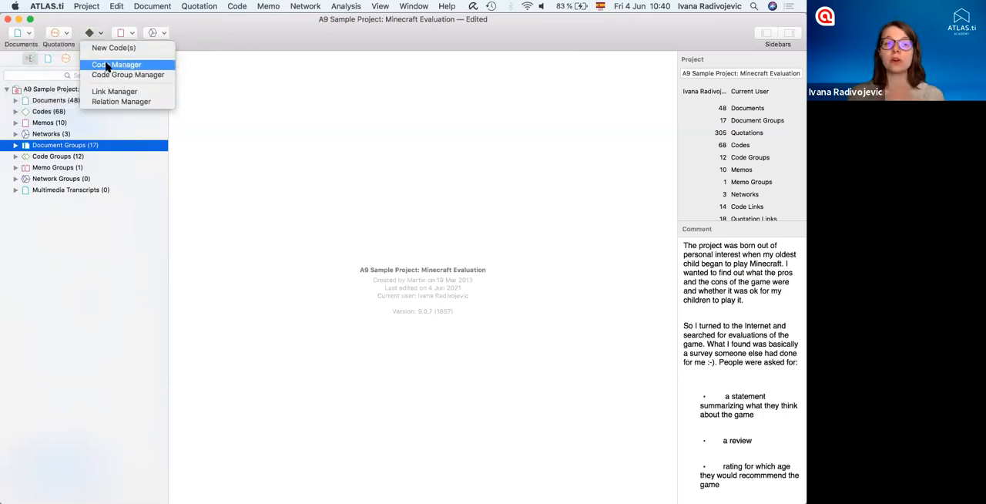
{"action": "left_click", "coordinate": [107, 67]}
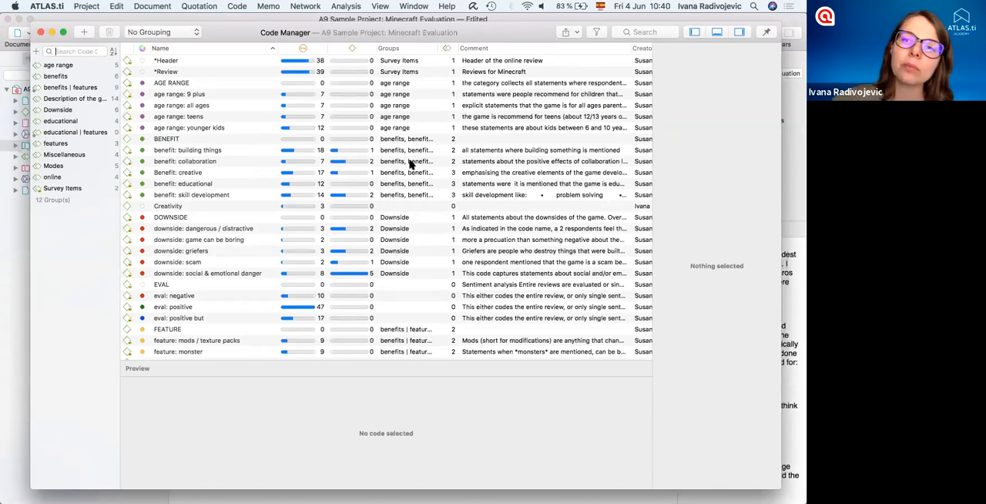
{"action": "scroll", "coordinate": [411, 164], "scroll_direction": "right", "scroll_amount": 5}
{"action": "scroll", "coordinate": [410, 164], "scroll_direction": "left", "scroll_amount": 5}
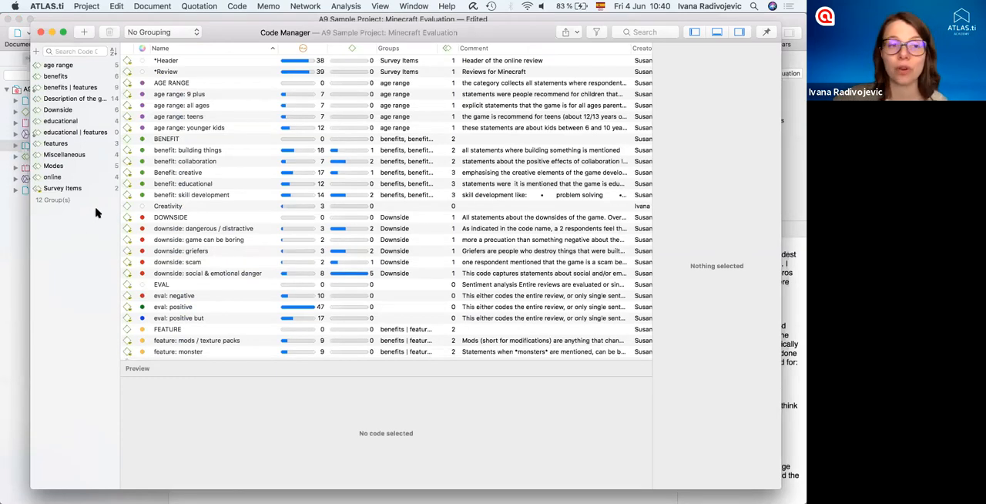
- View the codes belonging to the features and benefits code groups, and clear the group filter
{"action": "left_click", "coordinate": [73, 145]}
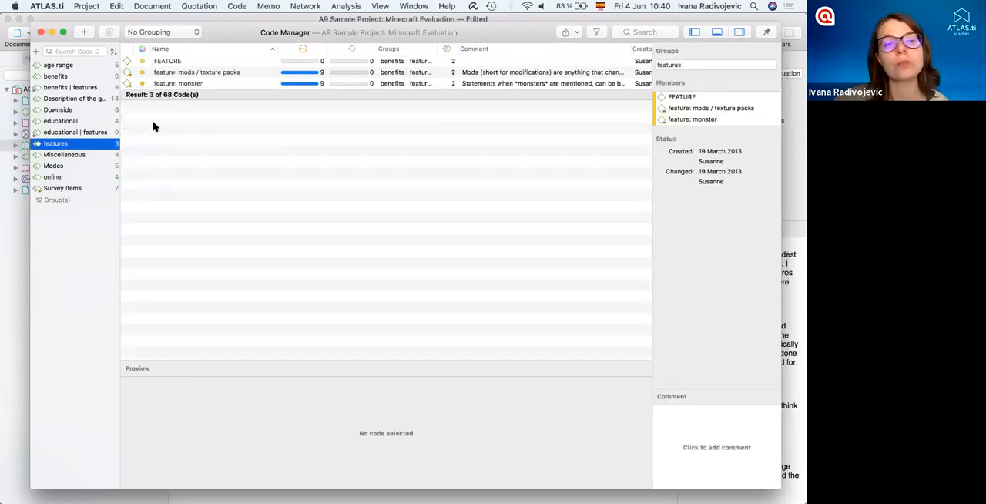
{"action": "left_click", "coordinate": [75, 77]}
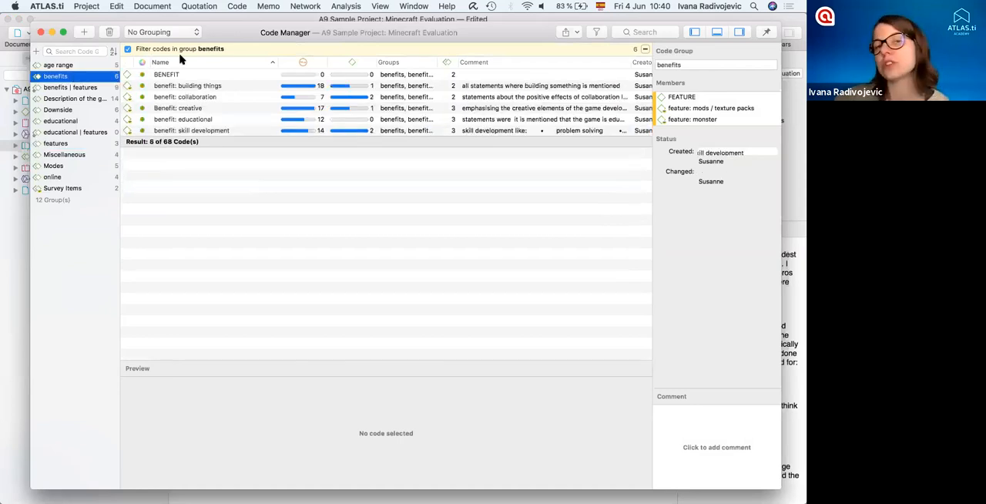
{"action": "left_click", "coordinate": [65, 314]}
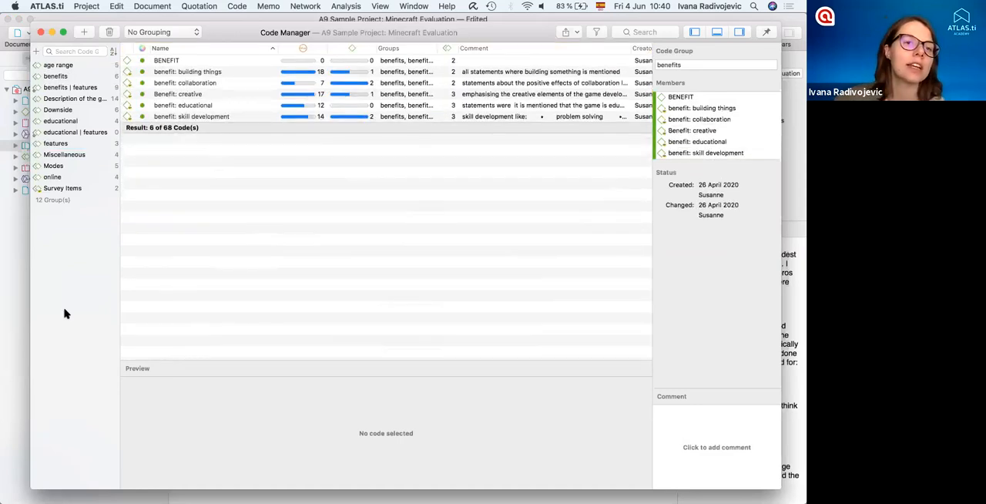
- Create a code group named Entities from the four Misc codes, Legend Of Zelda through Minecraft
{"action": "scroll", "coordinate": [208, 245], "scroll_direction": "down", "scroll_amount": 1}
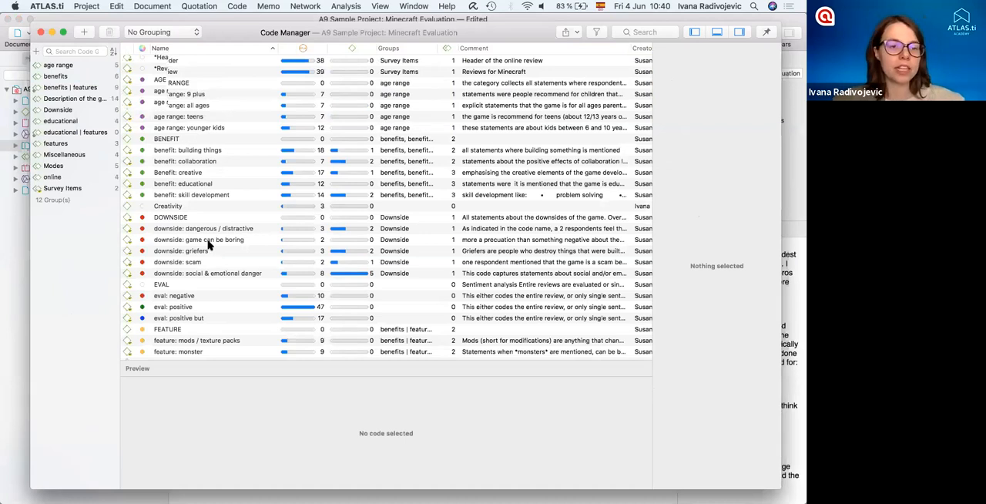
{"action": "scroll", "coordinate": [209, 245], "scroll_direction": "down", "scroll_amount": 10}
{"action": "left_click", "coordinate": [208, 242]}
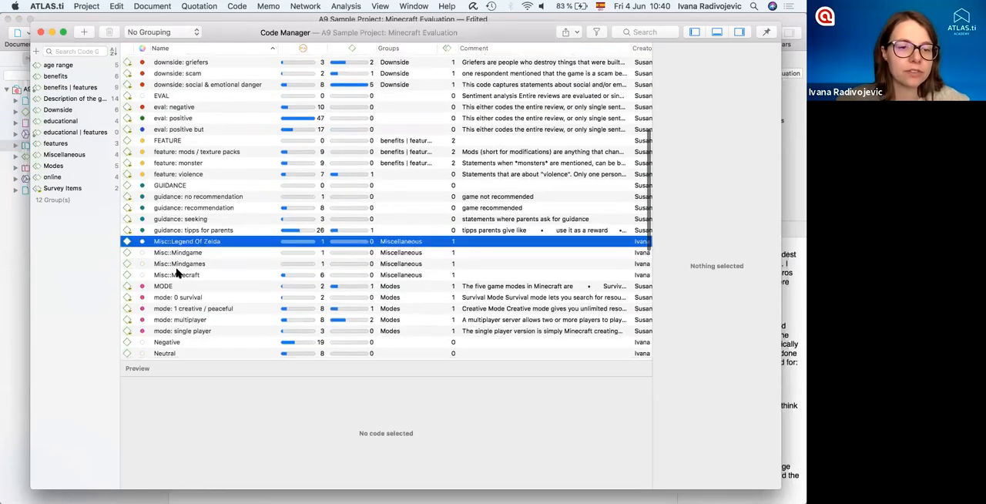
{"action": "left_click", "coordinate": [177, 275], "text": "shift"}
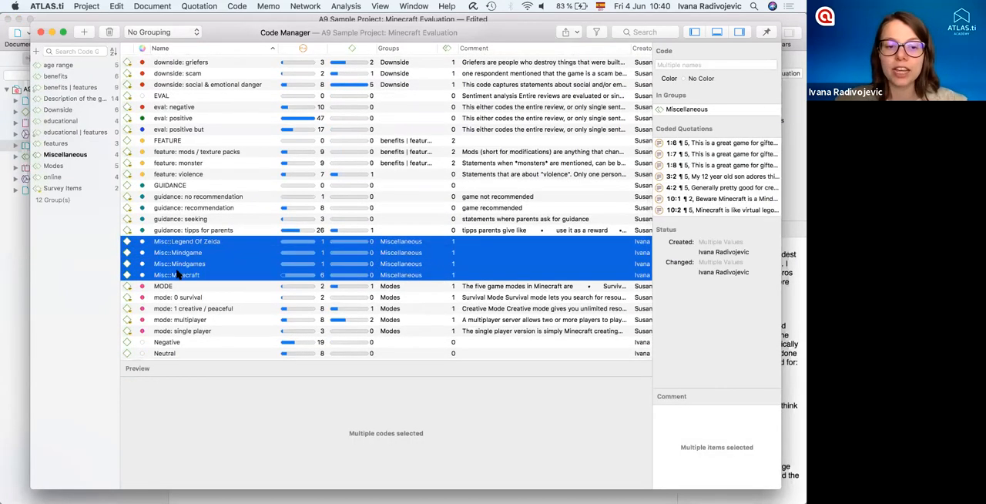
{"action": "mouse_move", "coordinate": [65, 261]}
{"action": "left_mouse_down"}
{"action": "mouse_move", "coordinate": [77, 264]}
{"action": "mouse_move", "coordinate": [63, 271]}
{"action": "mouse_move", "coordinate": [64, 263]}
{"action": "left_mouse_up"}
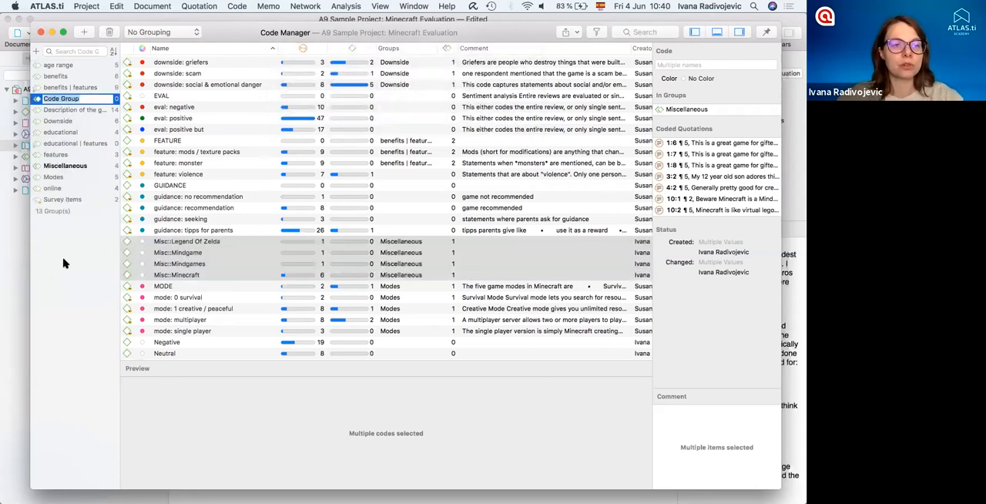
{"action": "left_click", "coordinate": [76, 130]}
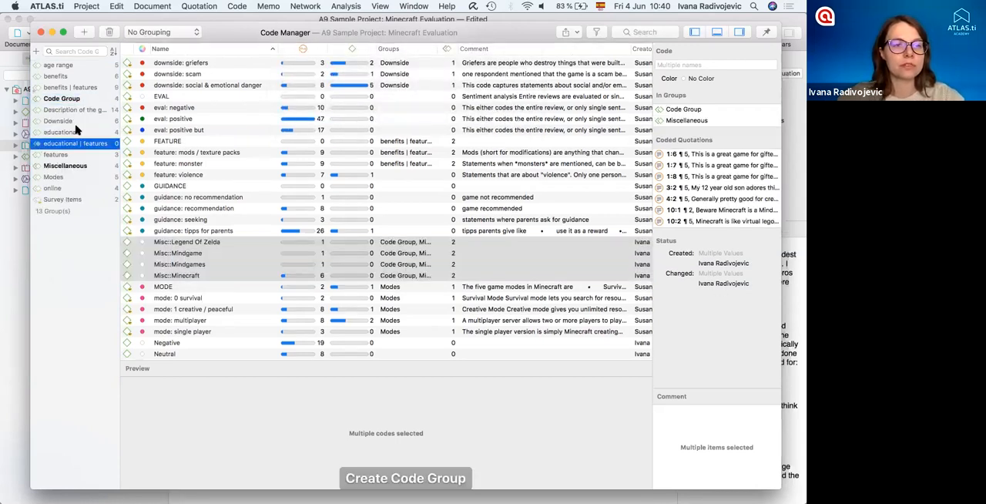
{"action": "left_click", "coordinate": [51, 99]}
{"action": "left_click", "coordinate": [81, 99]}
{"action": "type", "text": "Entities"}
{"action": "key", "text": "Return"}
- Check the members of the Entities group, clear the filter and add the Creativity code to the group
{"action": "left_click", "coordinate": [80, 251]}
{"action": "left_click", "coordinate": [55, 143]}
{"action": "left_click", "coordinate": [66, 323]}
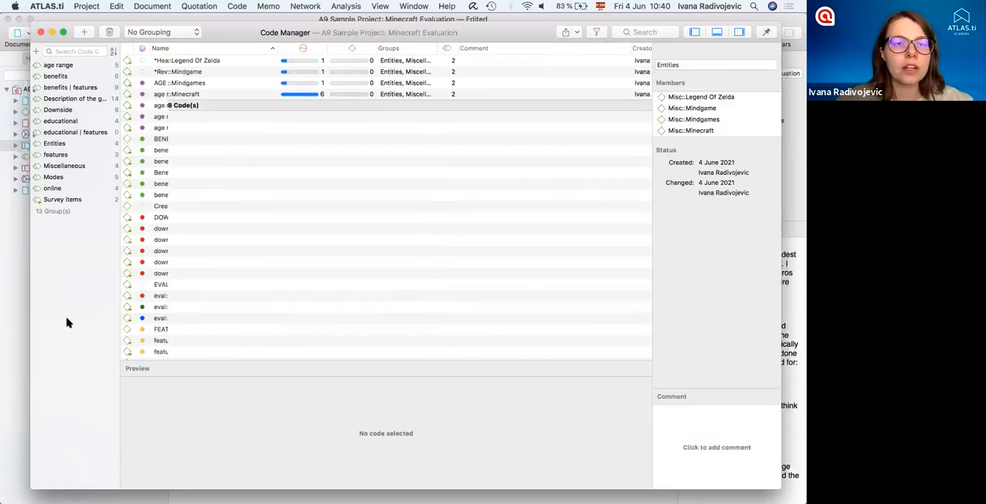
{"action": "left_click_drag", "start_coordinate": [177, 207], "coordinate": [62, 154]}
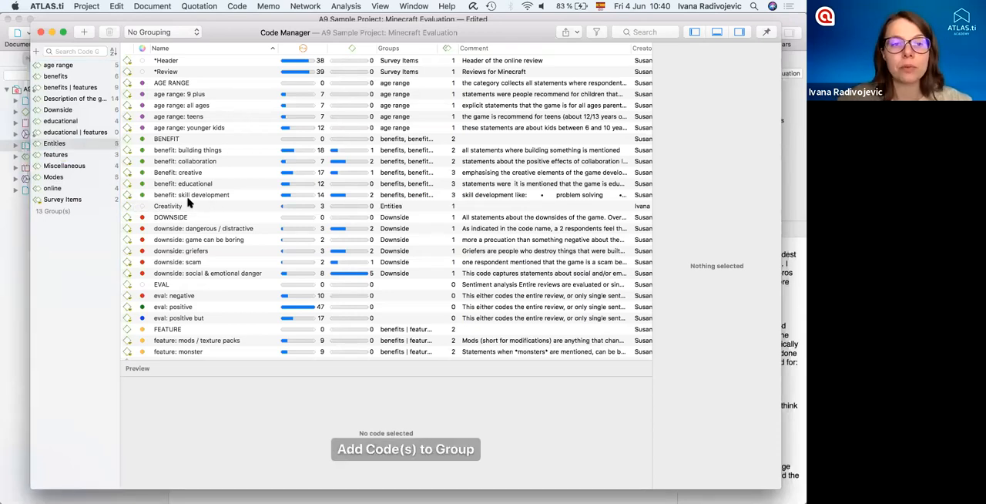
- Inspect the benefit: building things code and filter the code list by the benefits group
{"action": "left_click", "coordinate": [187, 151]}
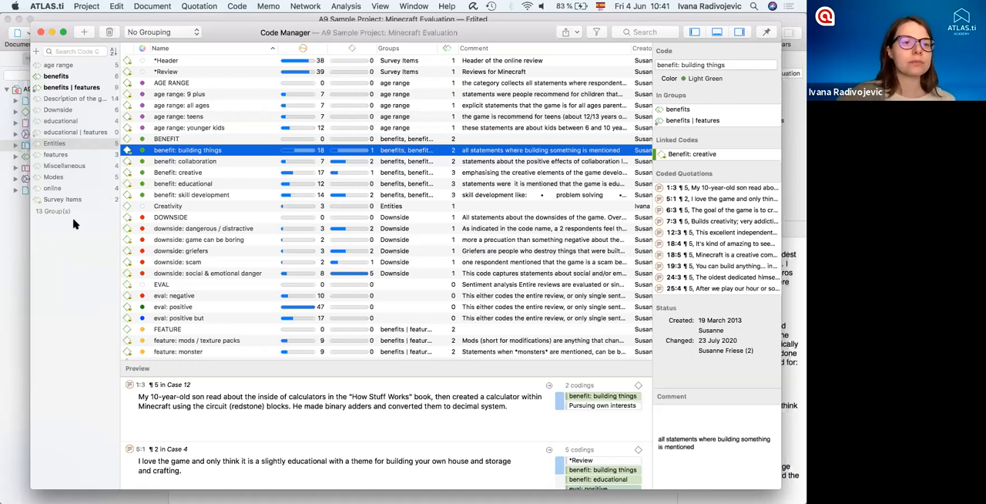
{"action": "left_click", "coordinate": [54, 78]}
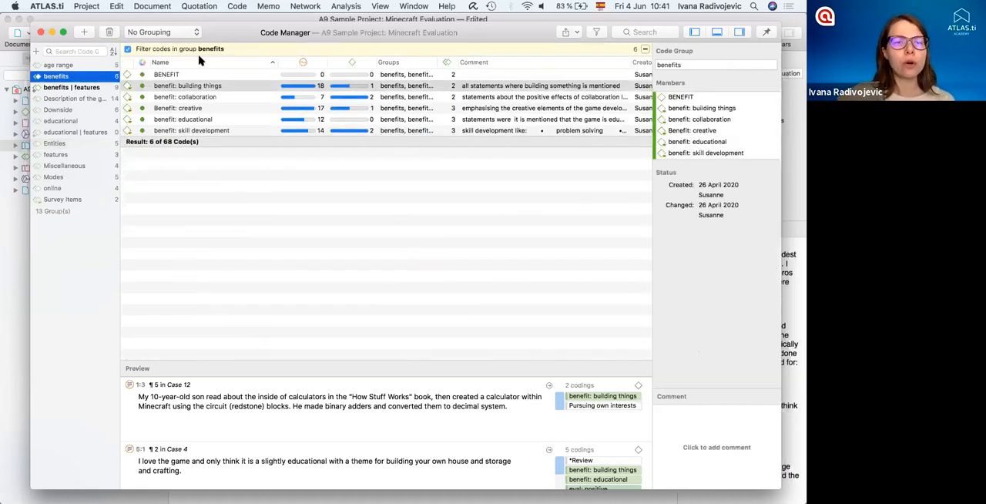
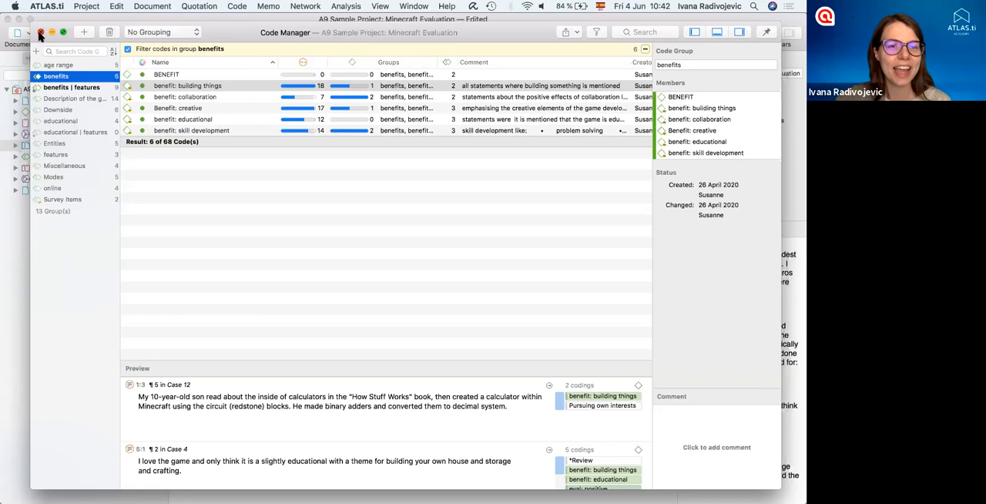
- Reopen the Code Manager, filter it by the benefits group and view the quotations of the benefit: building things code
{"action": "left_click", "coordinate": [40, 33]}
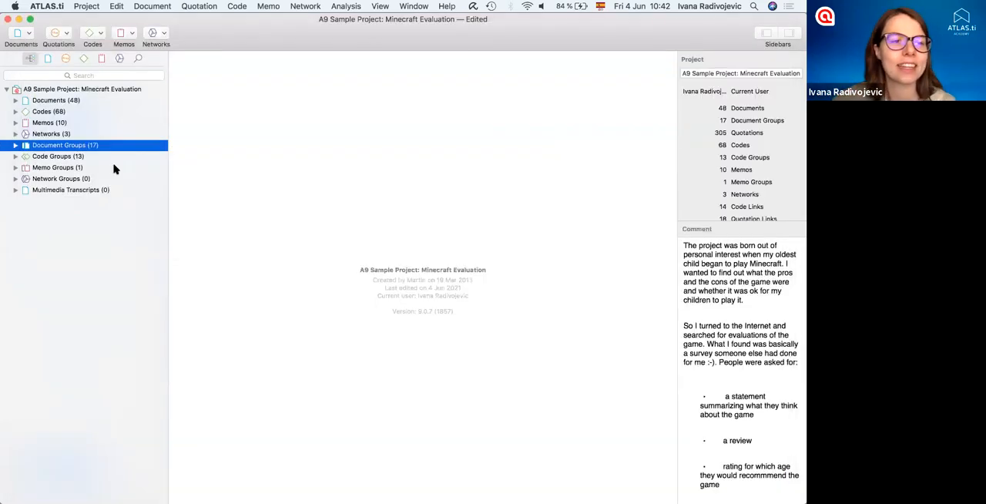
{"action": "double_click", "coordinate": [43, 113]}
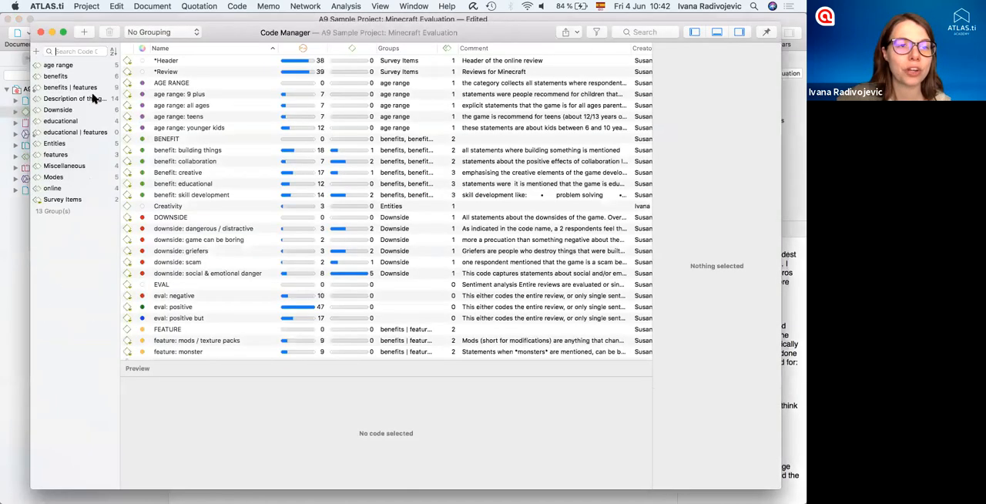
{"action": "left_click", "coordinate": [65, 79]}
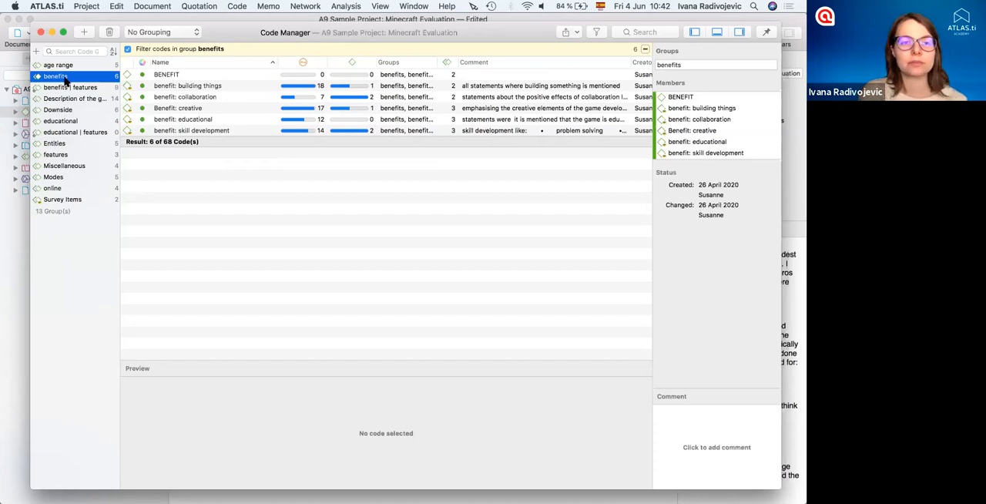
{"action": "left_click", "coordinate": [207, 85]}
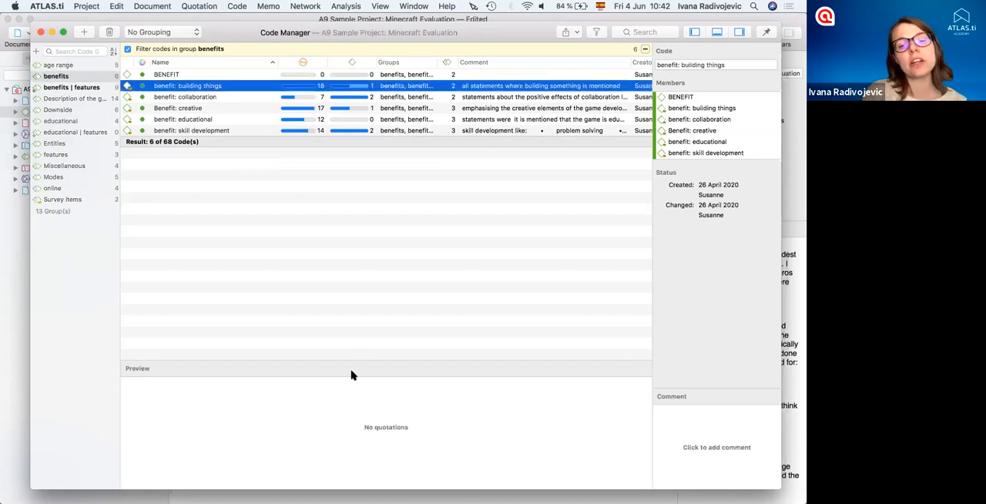
{"action": "scroll", "coordinate": [342, 413], "scroll_direction": "down", "scroll_amount": 5}
{"action": "scroll", "coordinate": [341, 414], "scroll_direction": "down", "scroll_amount": 8}
{"action": "scroll", "coordinate": [341, 414], "scroll_direction": "up", "scroll_amount": 15}
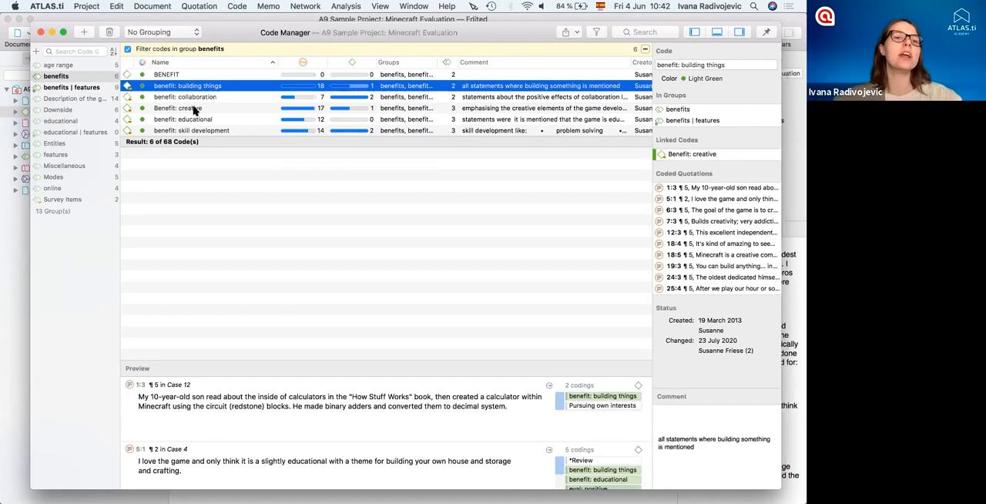
- Start a report export for all codes in the benefits group, from BENEFIT to benefit: skill development, and check its preview
{"action": "left_click", "coordinate": [168, 75]}
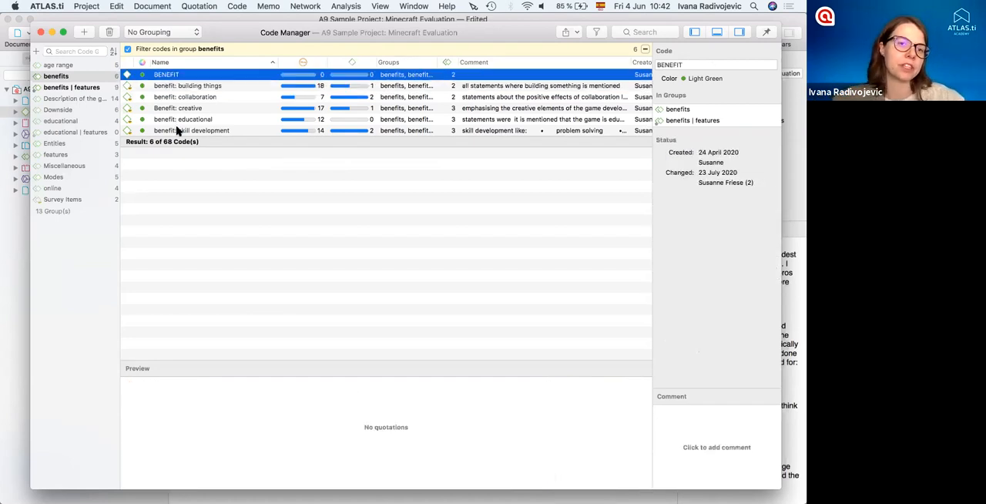
{"action": "left_click", "coordinate": [176, 131], "text": "shift"}
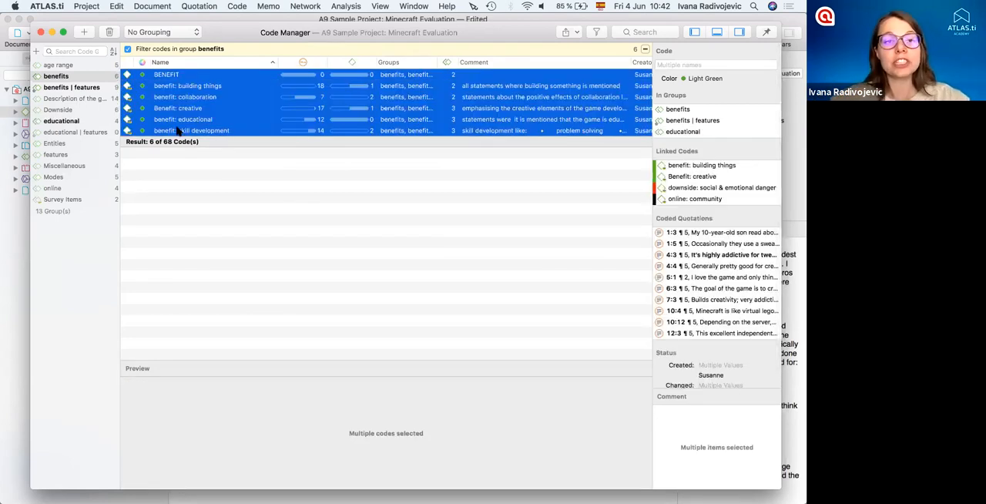
{"action": "left_click", "coordinate": [571, 33]}
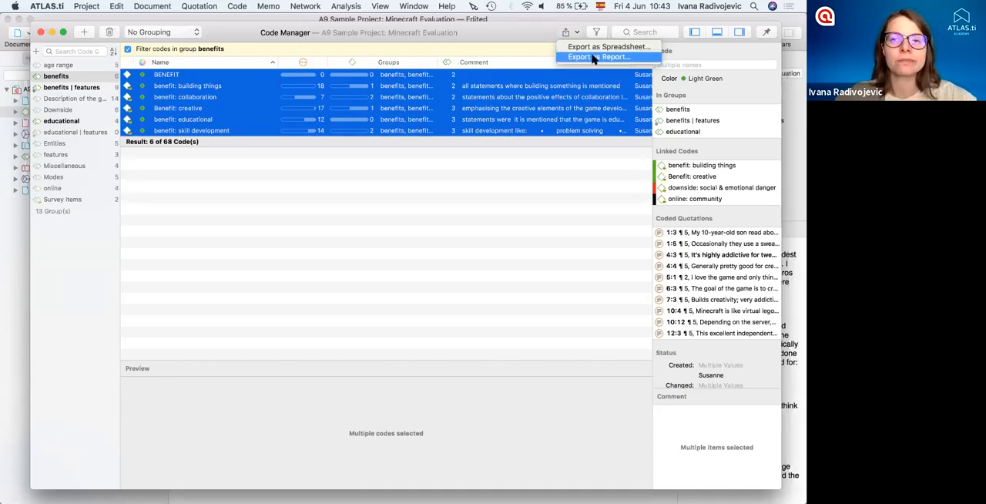
{"action": "left_click", "coordinate": [593, 58]}
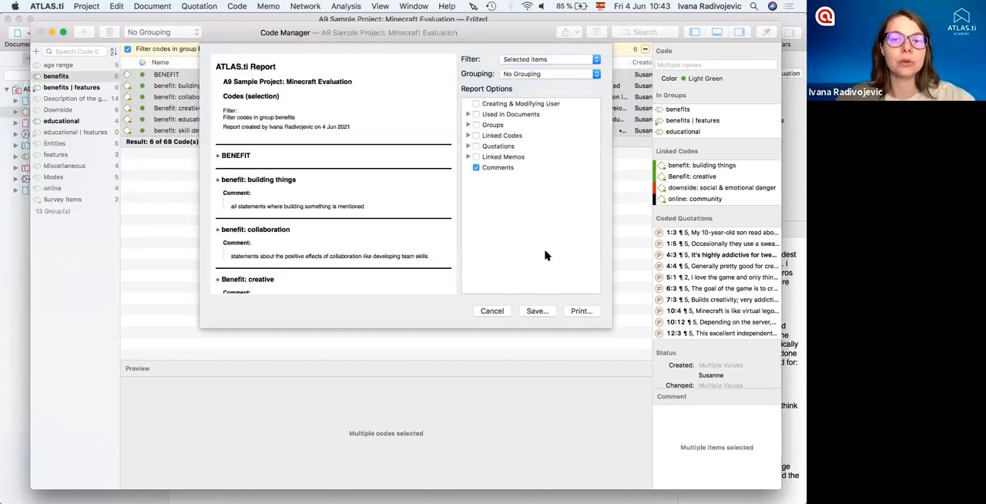
{"action": "scroll", "coordinate": [381, 246], "scroll_direction": "down", "scroll_amount": 5}
{"action": "scroll", "coordinate": [381, 247], "scroll_direction": "up", "scroll_amount": 5}
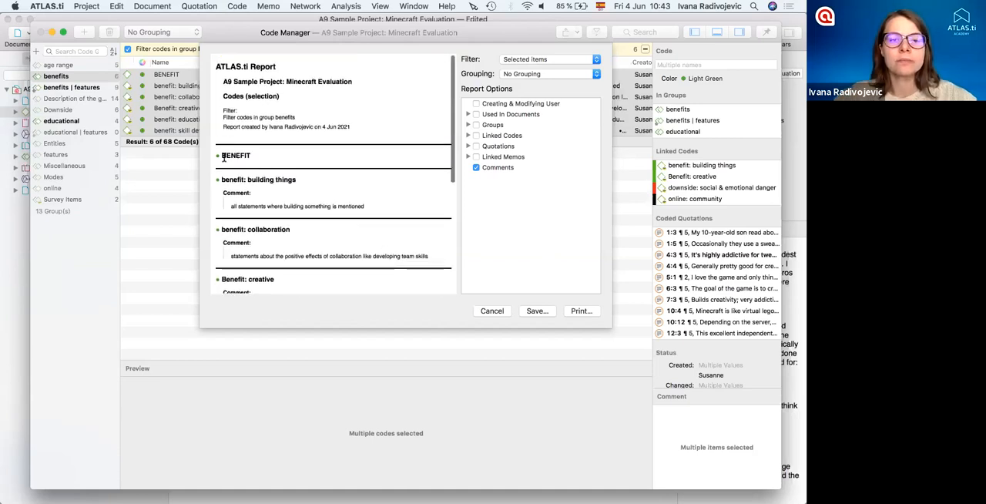
- Include quotations in the report with their content, coding and linked memos
{"action": "left_click", "coordinate": [476, 146]}
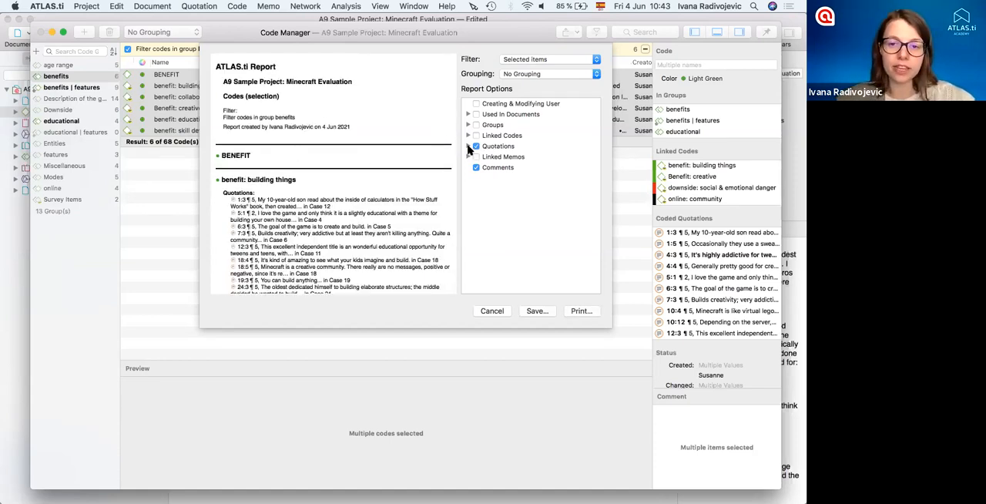
{"action": "left_click", "coordinate": [467, 146]}
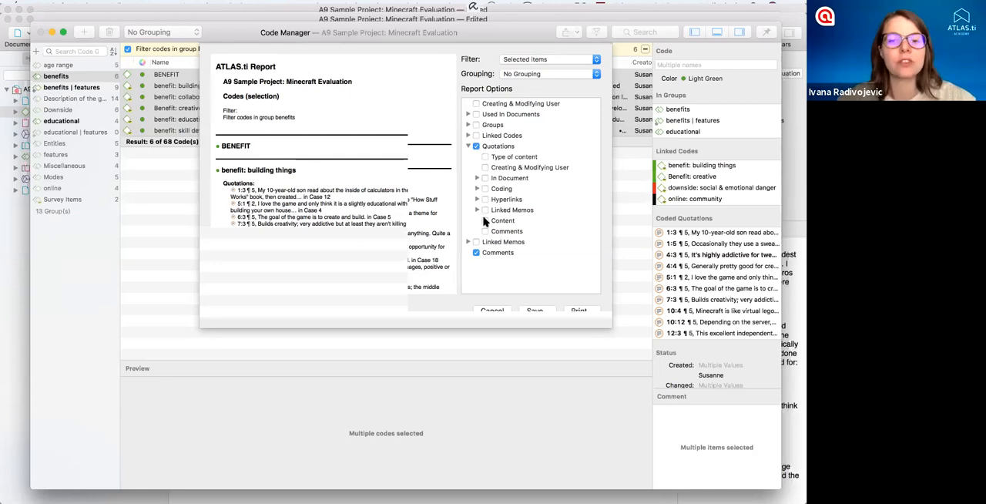
{"action": "left_click", "coordinate": [506, 221]}
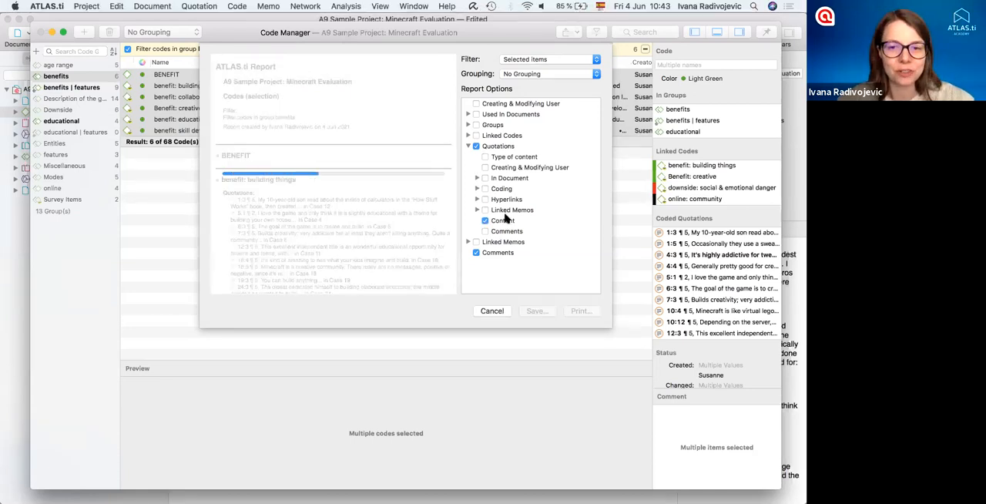
{"action": "left_click", "coordinate": [485, 189]}
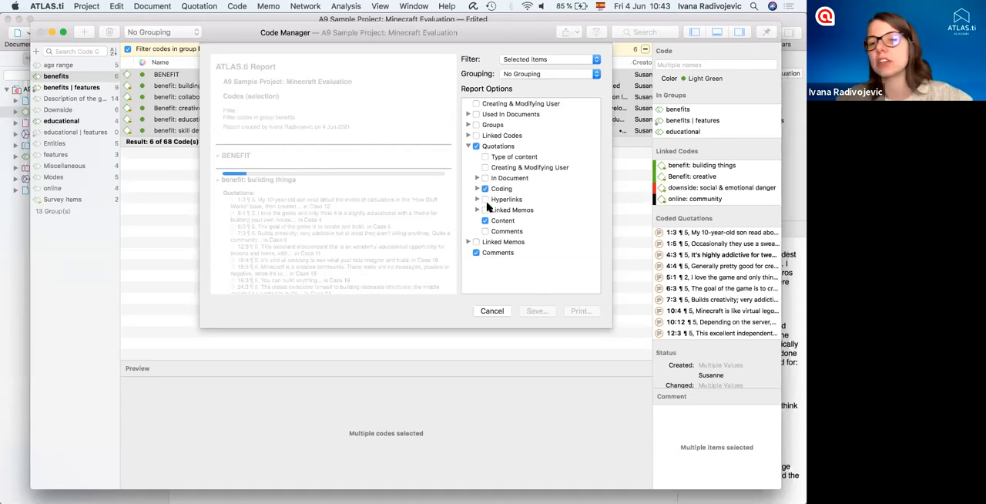
{"action": "left_click", "coordinate": [485, 209]}
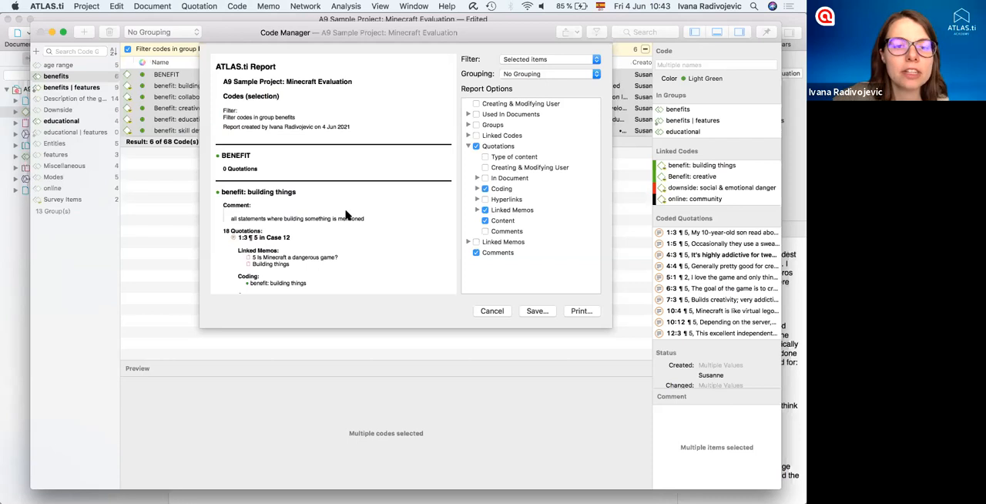
- Examine the report preview for benefit: building things, including its comment, quotations, linked memos and content
{"action": "scroll", "coordinate": [346, 216], "scroll_direction": "down", "scroll_amount": 3}
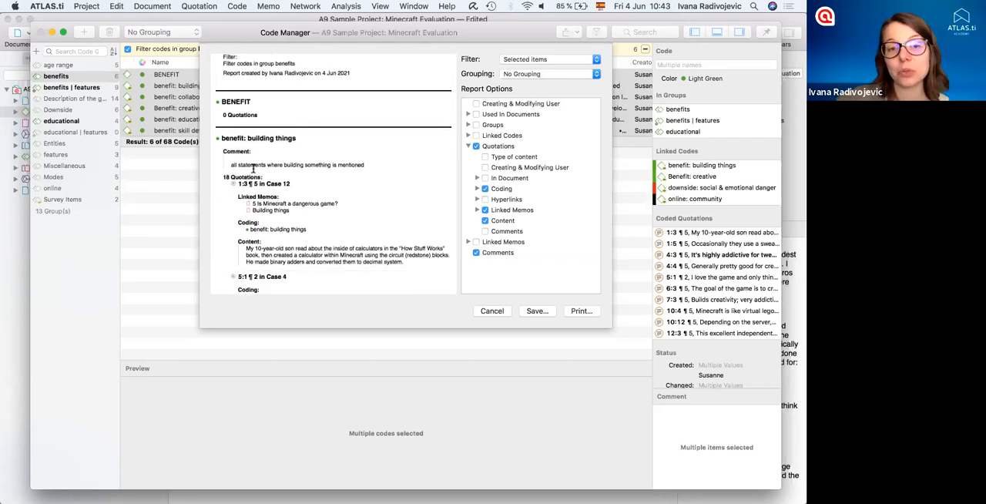
{"action": "left_click_drag", "start_coordinate": [236, 166], "coordinate": [280, 153]}
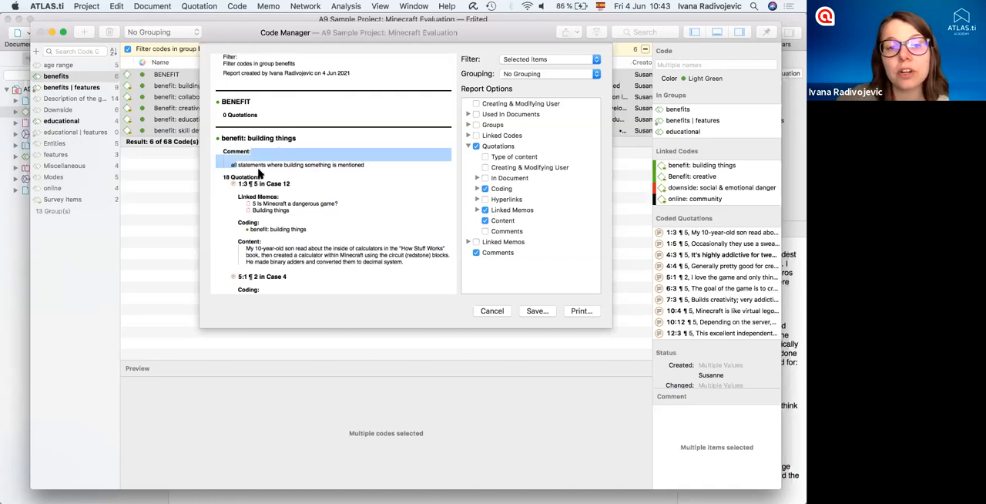
{"action": "left_click_drag", "start_coordinate": [223, 177], "coordinate": [265, 178]}
{"action": "scroll", "coordinate": [294, 201], "scroll_direction": "down", "scroll_amount": 3}
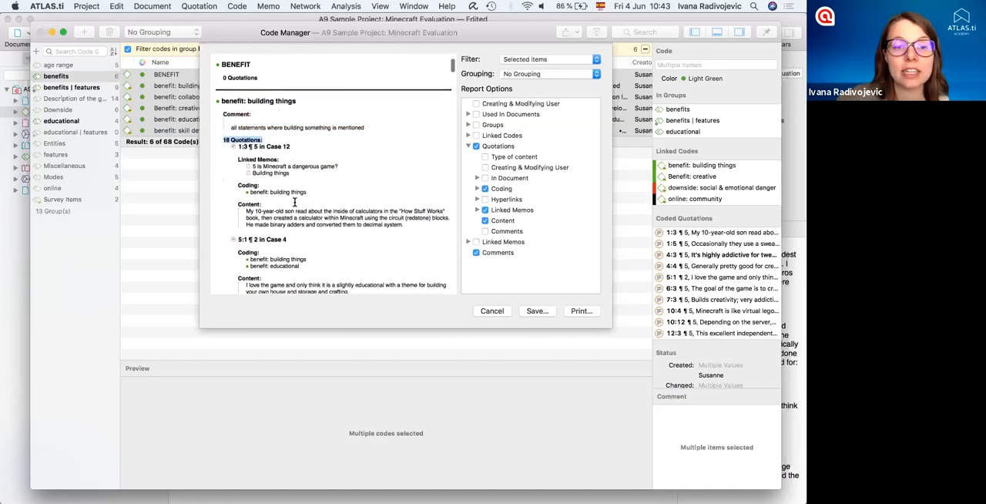
{"action": "left_click_drag", "start_coordinate": [239, 136], "coordinate": [413, 222]}
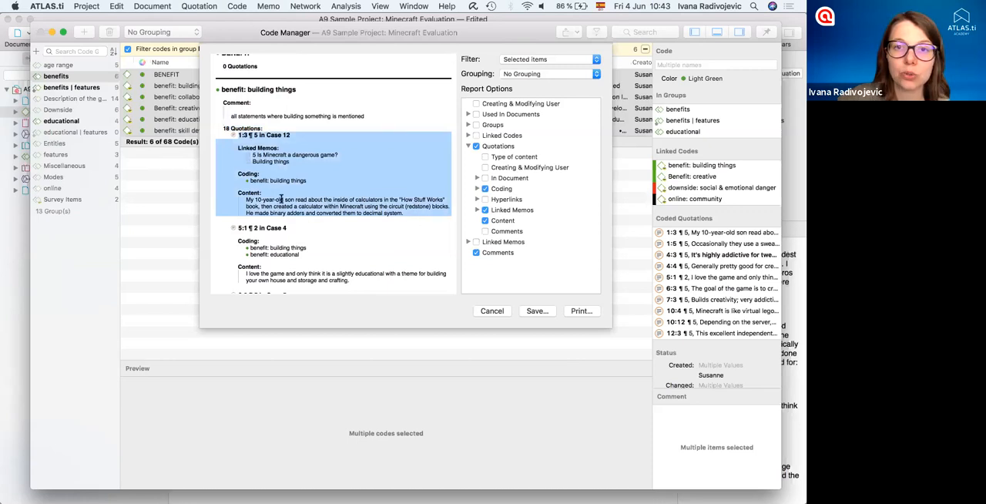
{"action": "left_click", "coordinate": [260, 156]}
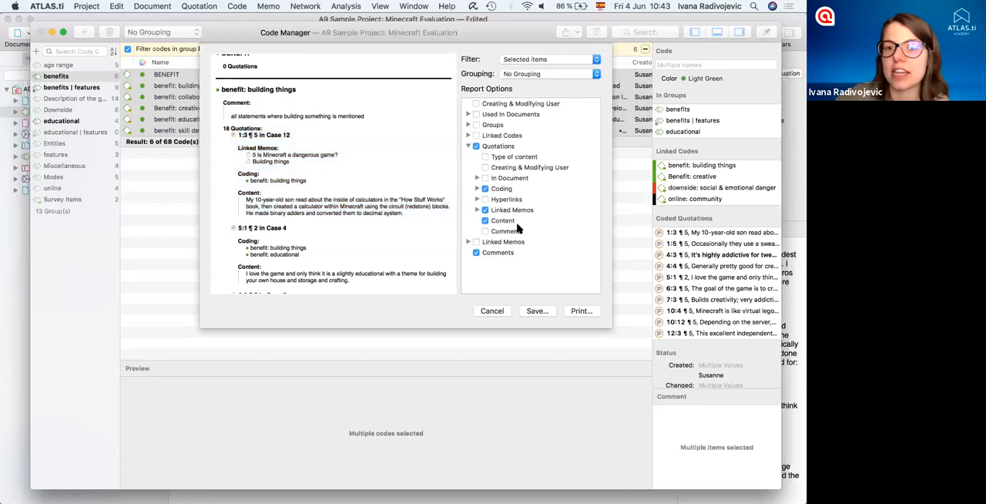
- Add the content of the quotations' linked memos to the report and check the Building things memo in the preview
{"action": "left_click", "coordinate": [477, 210]}
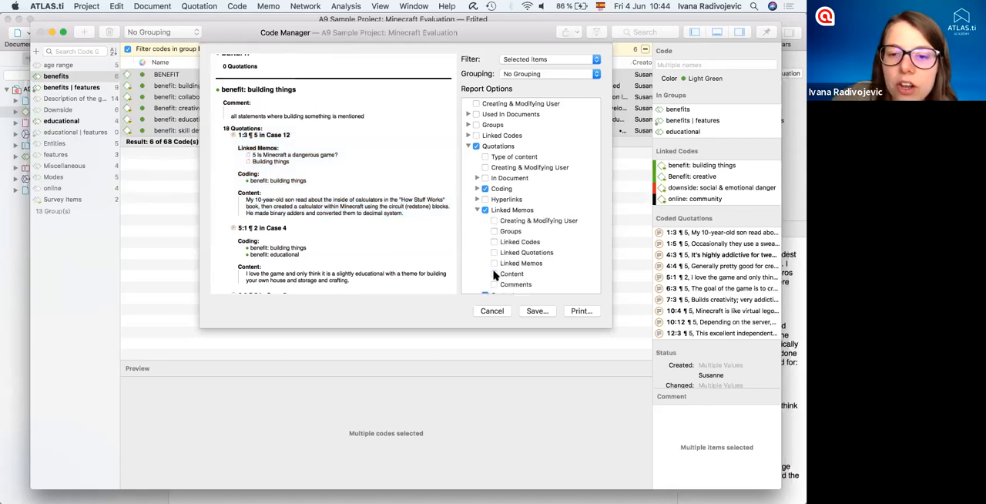
{"action": "left_click", "coordinate": [494, 274]}
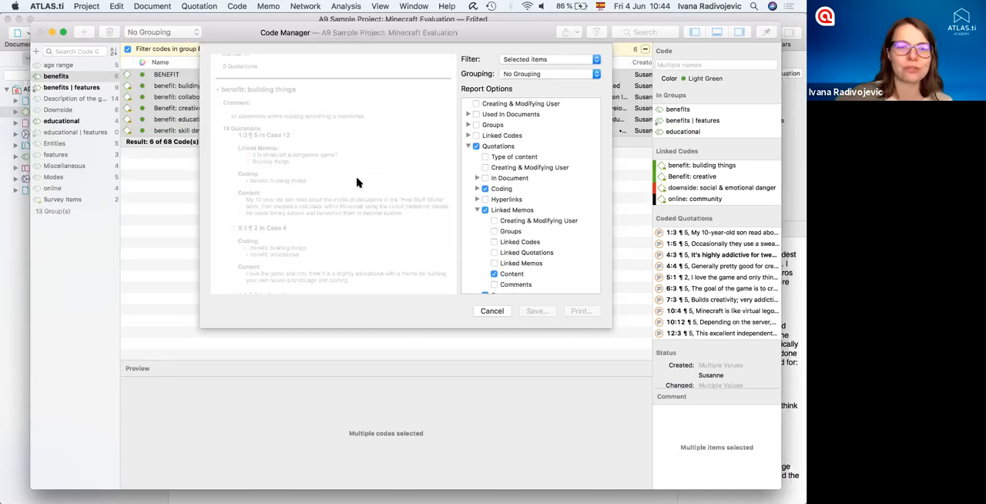
{"action": "scroll", "coordinate": [356, 182], "scroll_direction": "down", "scroll_amount": 8}
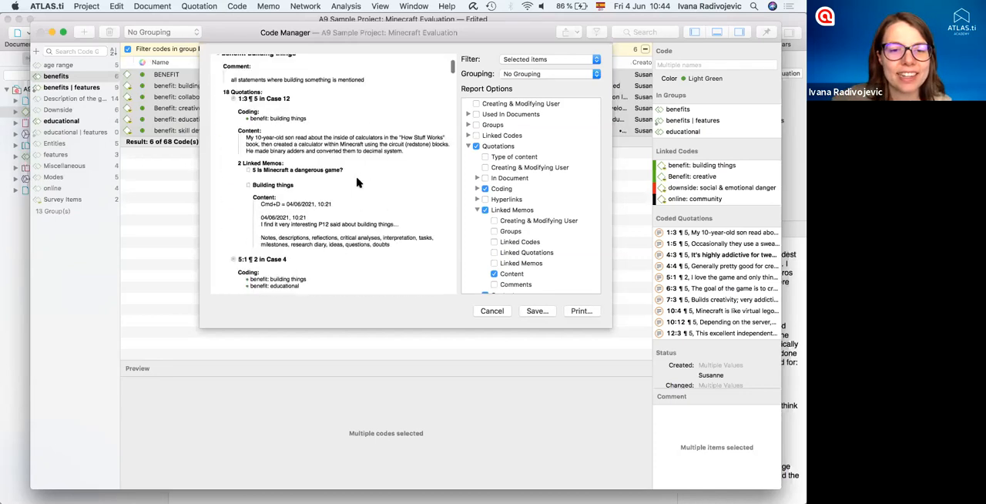
- Read through the report preview, from the remaining benefit: building things quotations to the collaboration and creative codes
{"action": "scroll", "coordinate": [319, 223], "scroll_direction": "down", "scroll_amount": 15}
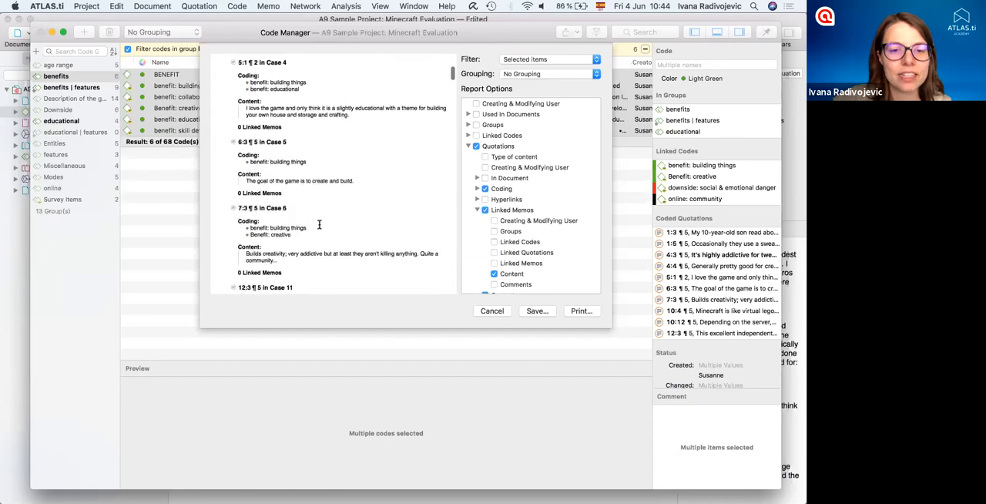
{"action": "scroll", "coordinate": [319, 224], "scroll_direction": "down", "scroll_amount": 15}
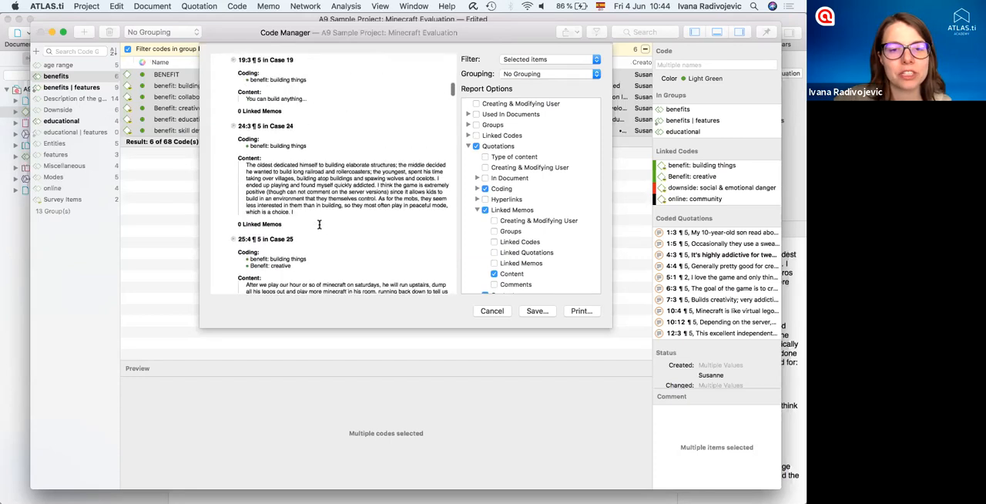
{"action": "scroll", "coordinate": [319, 224], "scroll_direction": "down", "scroll_amount": 15}
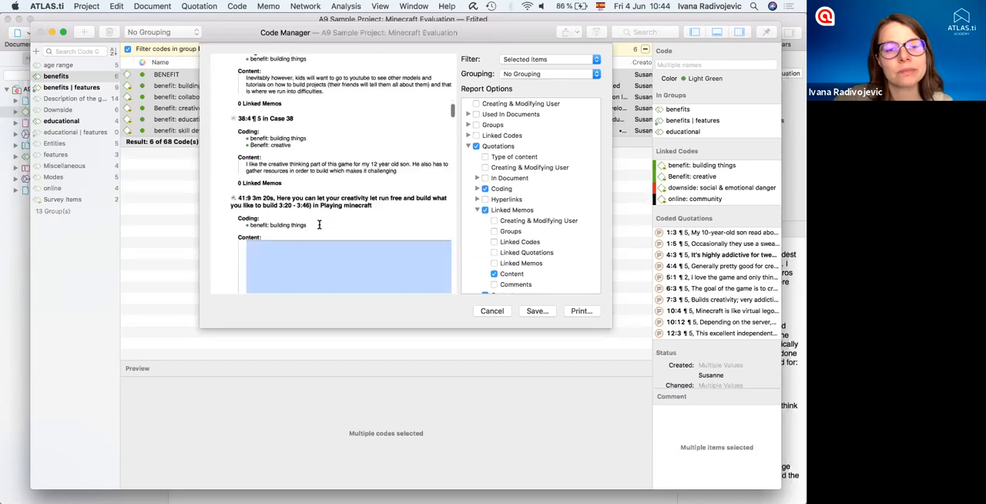
{"action": "scroll", "coordinate": [319, 228], "scroll_direction": "down", "scroll_amount": 15}
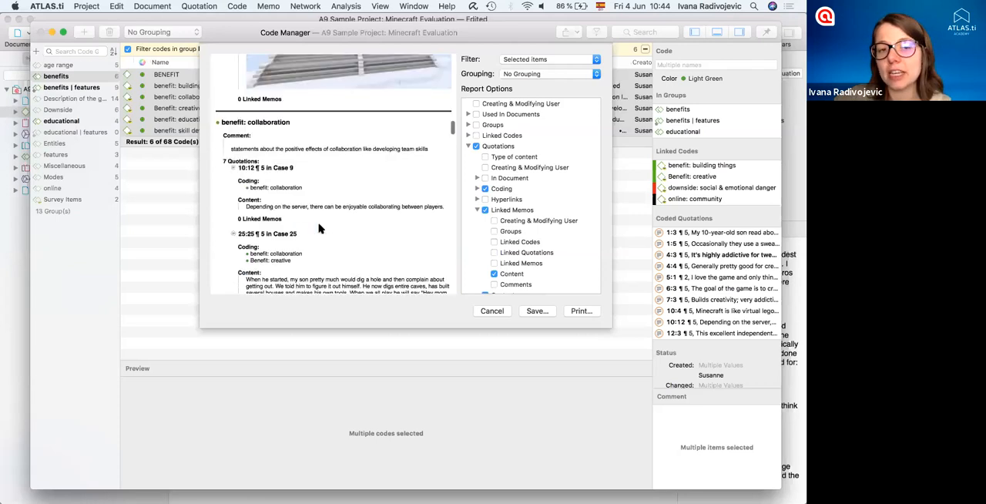
{"action": "left_click_drag", "start_coordinate": [223, 122], "coordinate": [312, 124]}
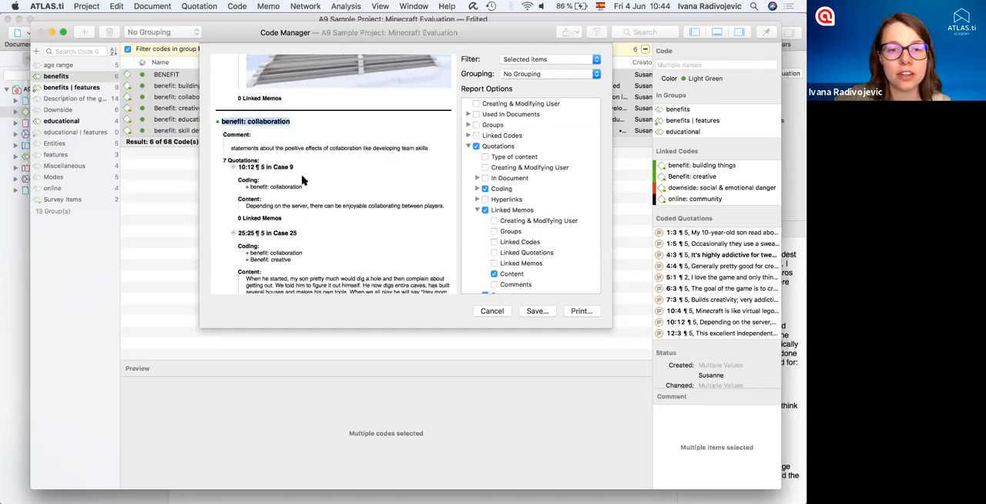
{"action": "scroll", "coordinate": [302, 179], "scroll_direction": "down", "scroll_amount": 1}
{"action": "scroll", "coordinate": [302, 179], "scroll_direction": "down", "scroll_amount": 15}
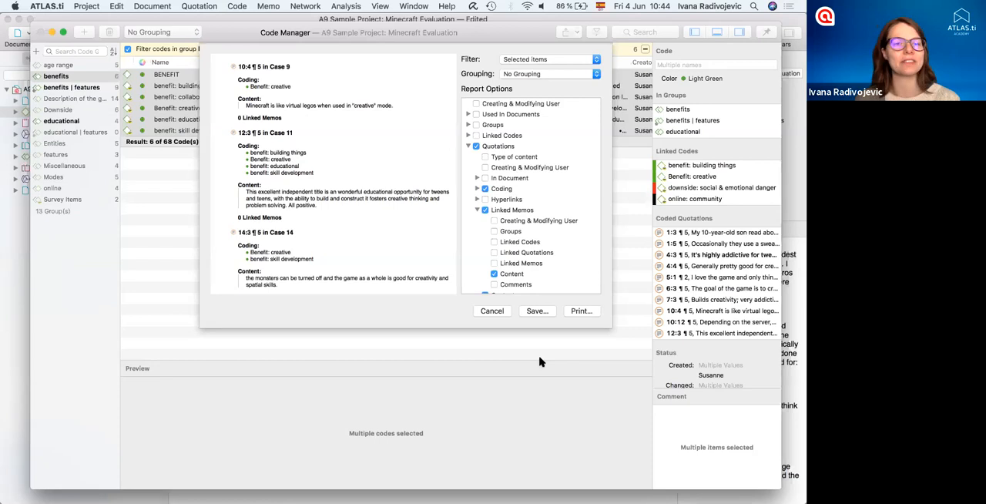
- Cancel the report export, clear the code selection and close the Code Manager
{"action": "left_click", "coordinate": [497, 312]}
{"action": "left_click", "coordinate": [231, 171]}
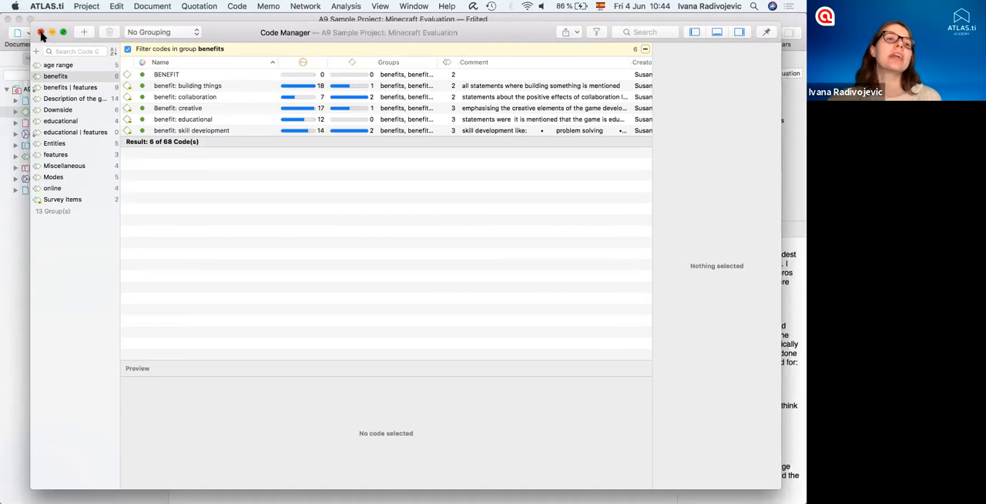
{"action": "left_click", "coordinate": [41, 33]}
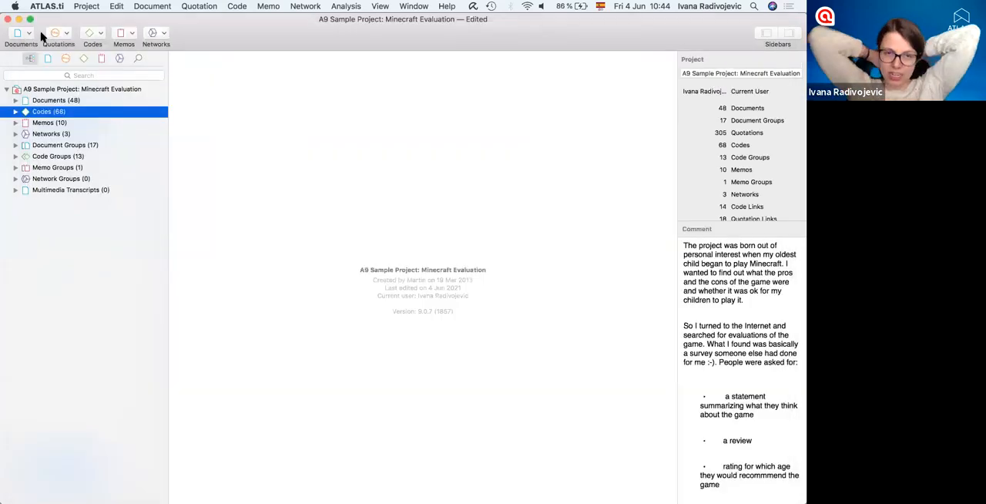
- Open the Query Tool and look through the quotations coded with *Header
{"action": "left_click", "coordinate": [354, 6]}
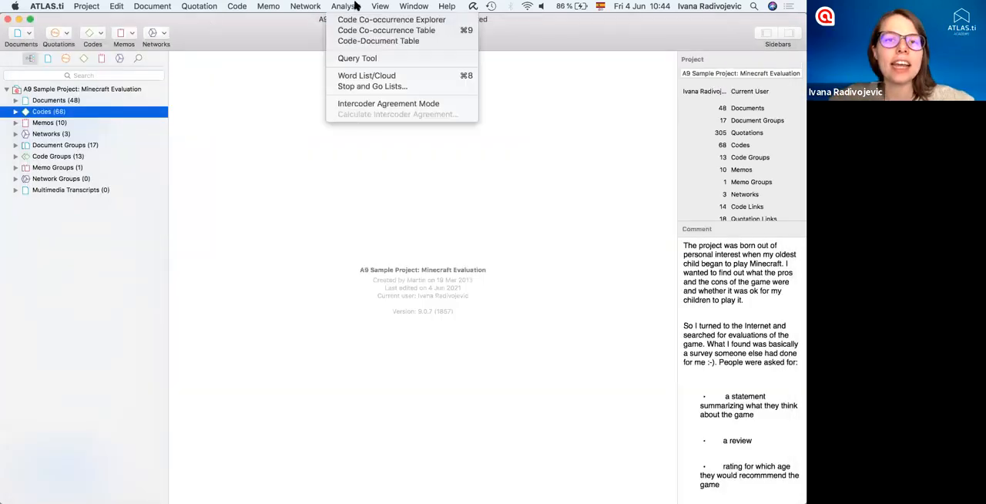
{"action": "left_click", "coordinate": [360, 58]}
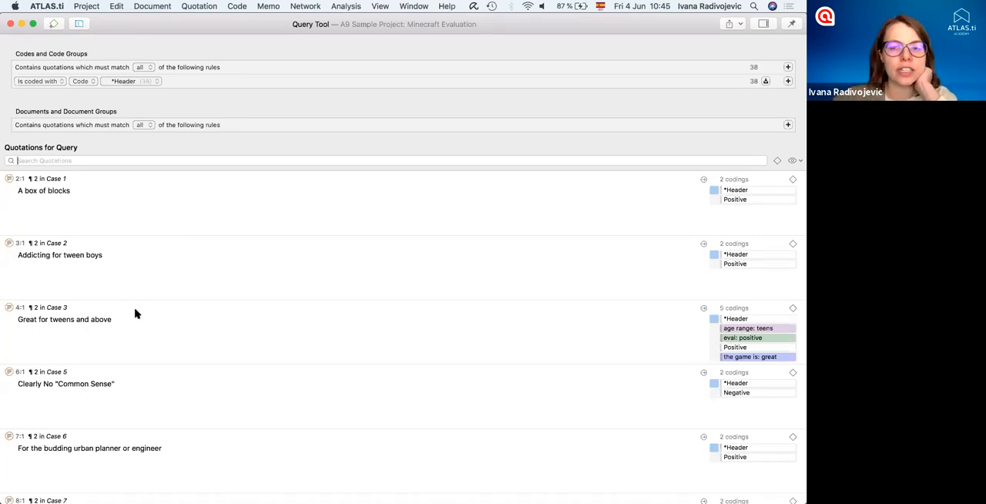
{"action": "scroll", "coordinate": [135, 314], "scroll_direction": "down", "scroll_amount": 10}
{"action": "scroll", "coordinate": [154, 229], "scroll_direction": "up", "scroll_amount": 10}
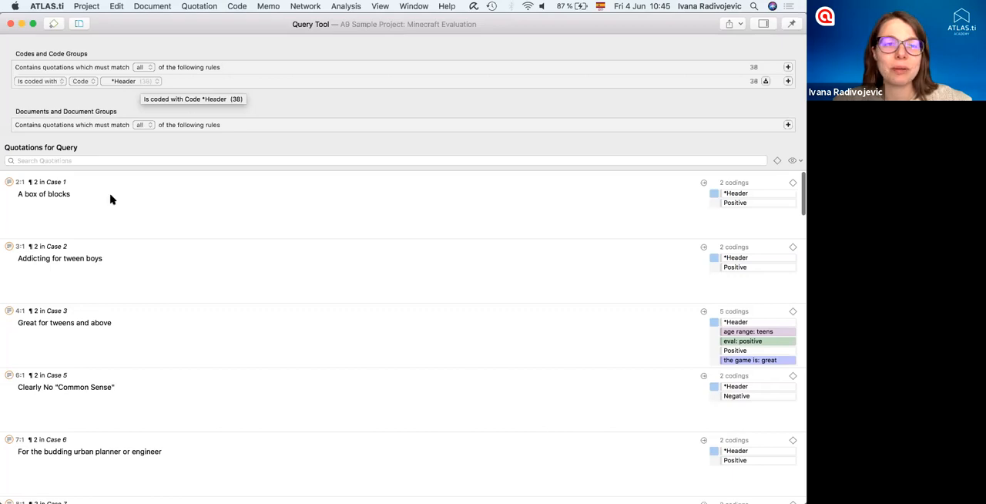
{"action": "scroll", "coordinate": [112, 231], "scroll_direction": "down", "scroll_amount": 1}
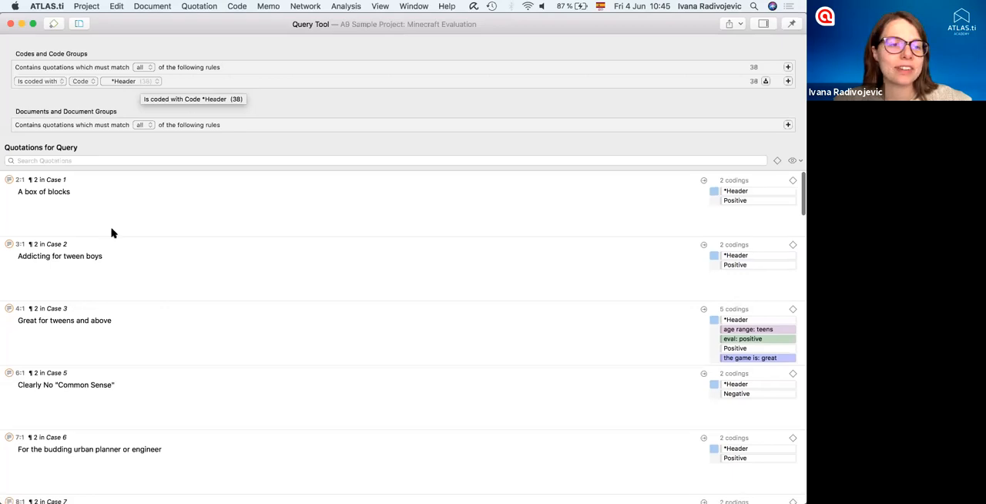
- Look through the operators available for the *Header code rule and keep Is coded with
{"action": "left_click", "coordinate": [61, 81]}
{"action": "left_click", "coordinate": [53, 82]}
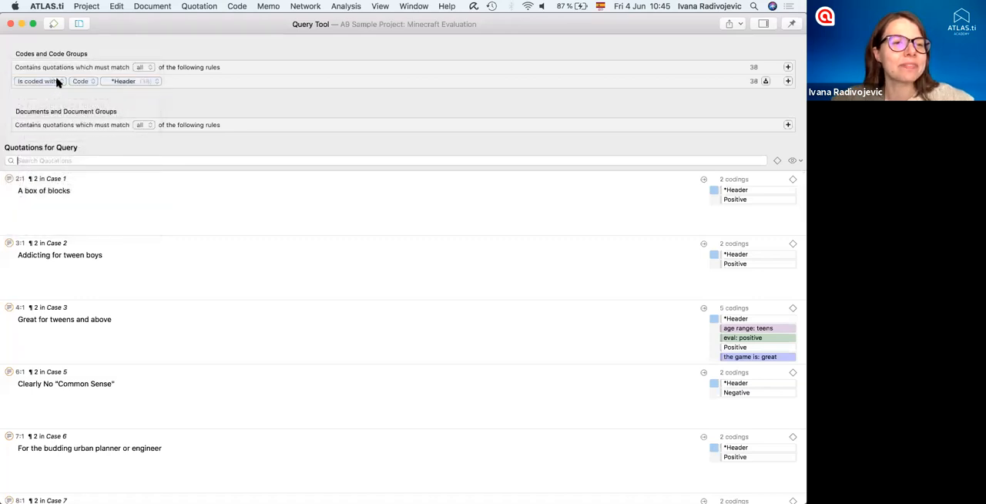
{"action": "left_click", "coordinate": [58, 81]}
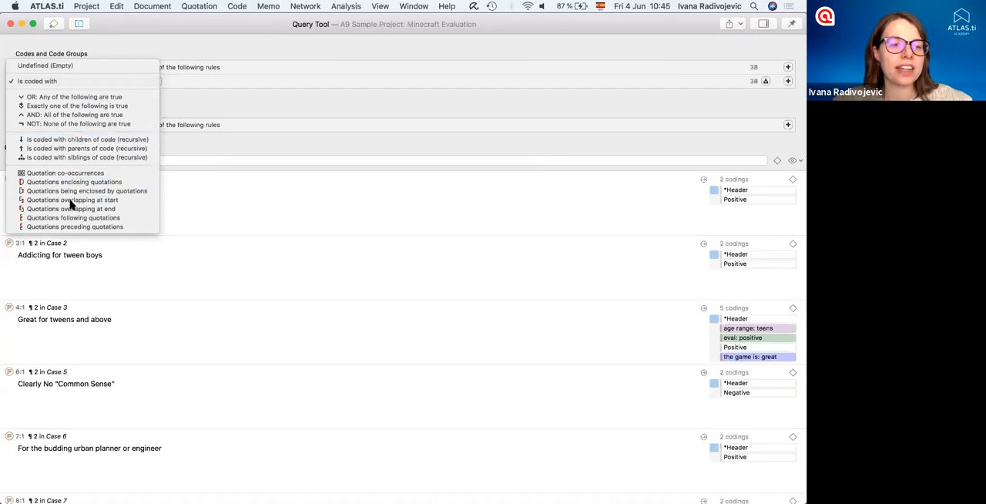
{"action": "left_click", "coordinate": [29, 82]}
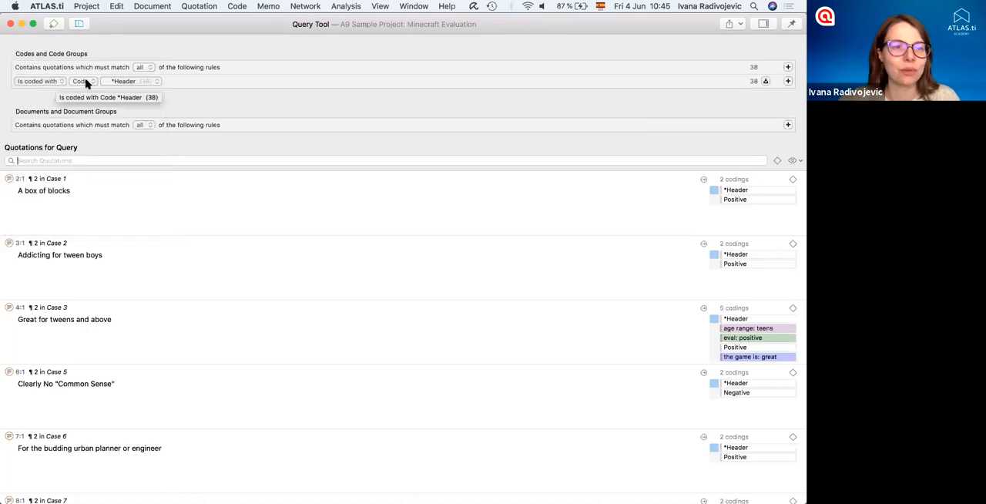
- Change the code rule to codes of the benefits group and browse the matching quotations
{"action": "left_click", "coordinate": [85, 82]}
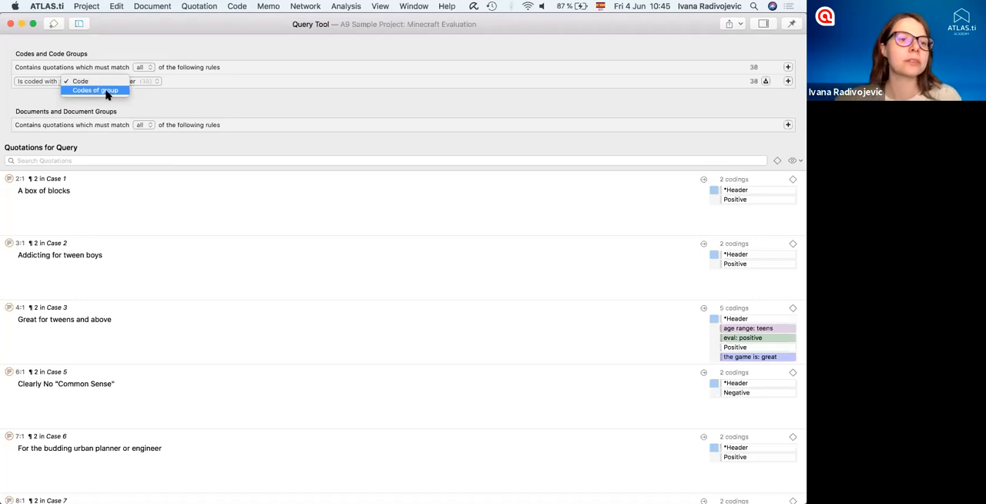
{"action": "left_click", "coordinate": [91, 90]}
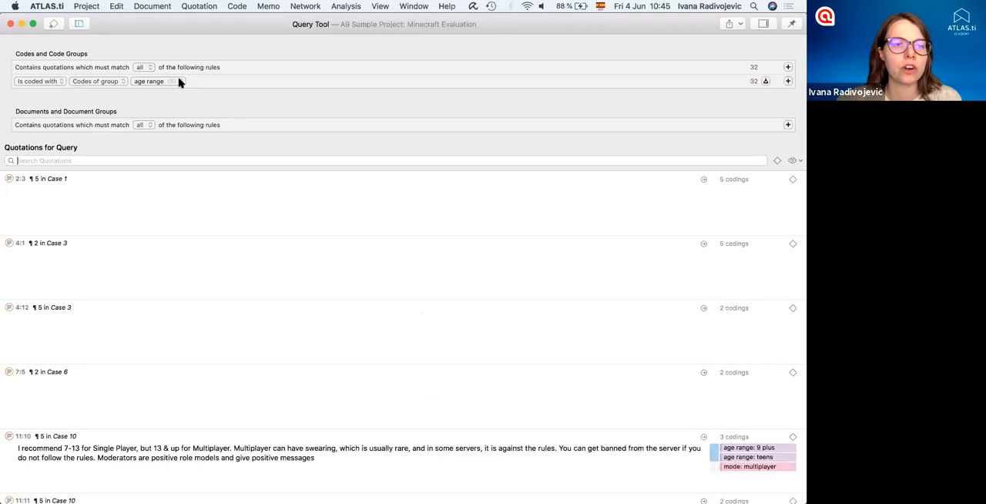
{"action": "left_click", "coordinate": [179, 80]}
{"action": "left_click", "coordinate": [162, 91]}
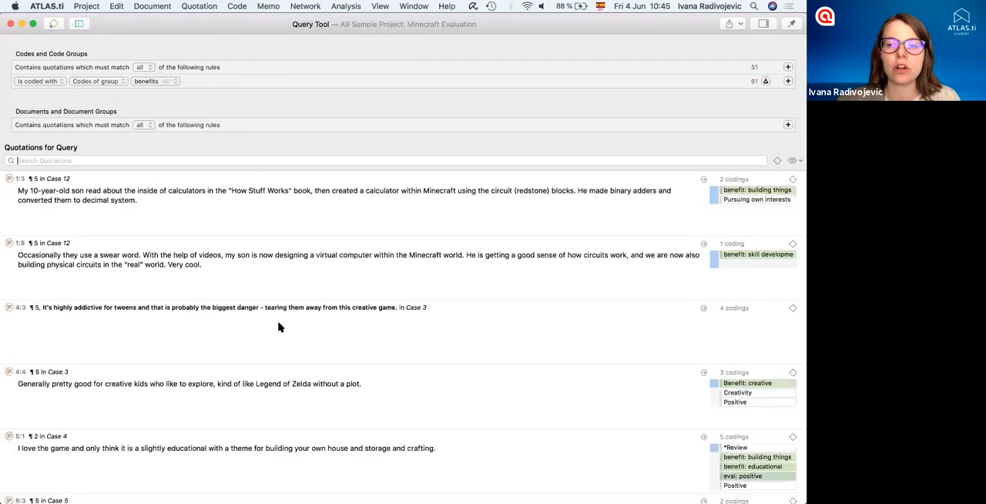
{"action": "scroll", "coordinate": [279, 327], "scroll_direction": "down", "scroll_amount": 10}
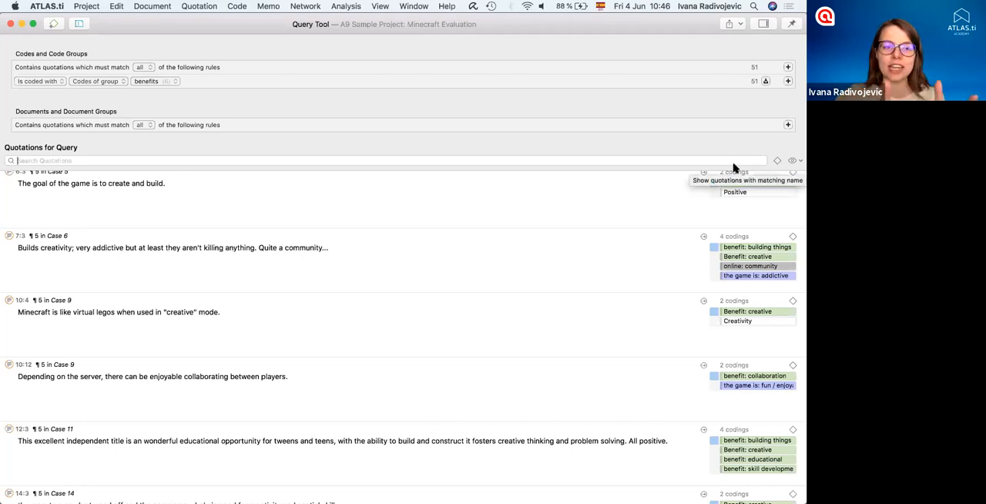
- Add a second code rule for codes of the group Description of the game and browse the matching quotations
{"action": "left_click", "coordinate": [787, 81]}
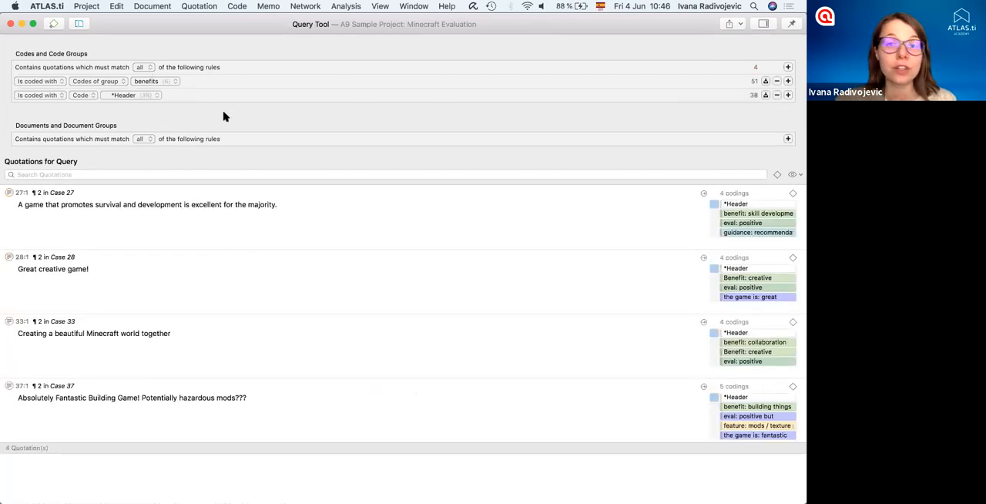
{"action": "left_click", "coordinate": [87, 98]}
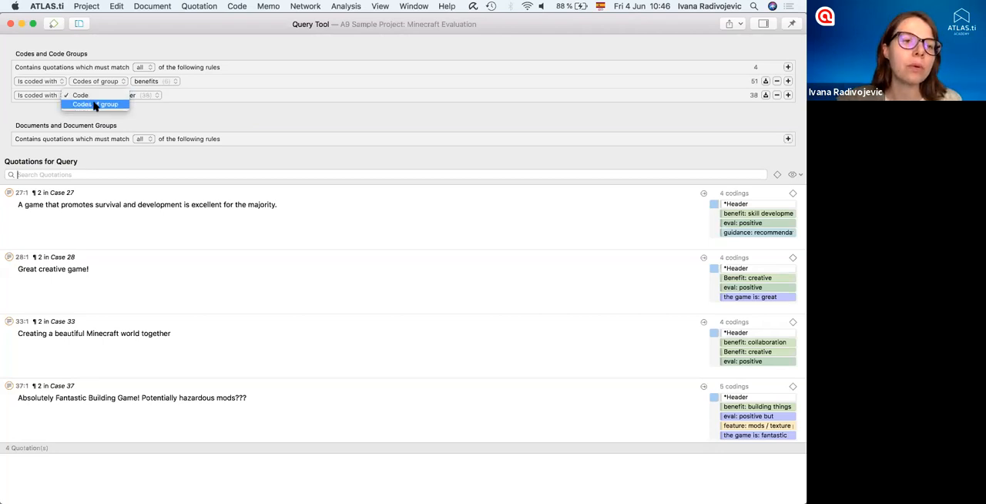
{"action": "left_click", "coordinate": [94, 105]}
{"action": "left_click", "coordinate": [154, 95]}
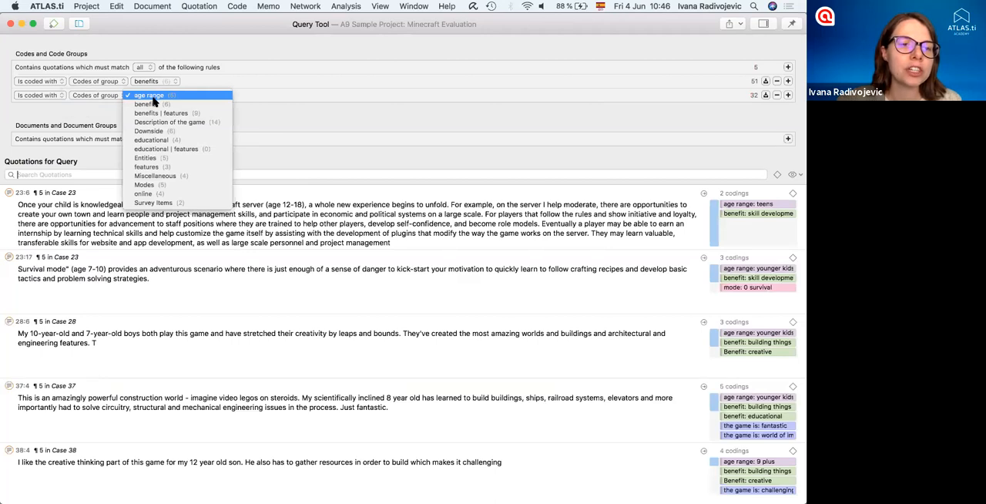
{"action": "left_click", "coordinate": [194, 124]}
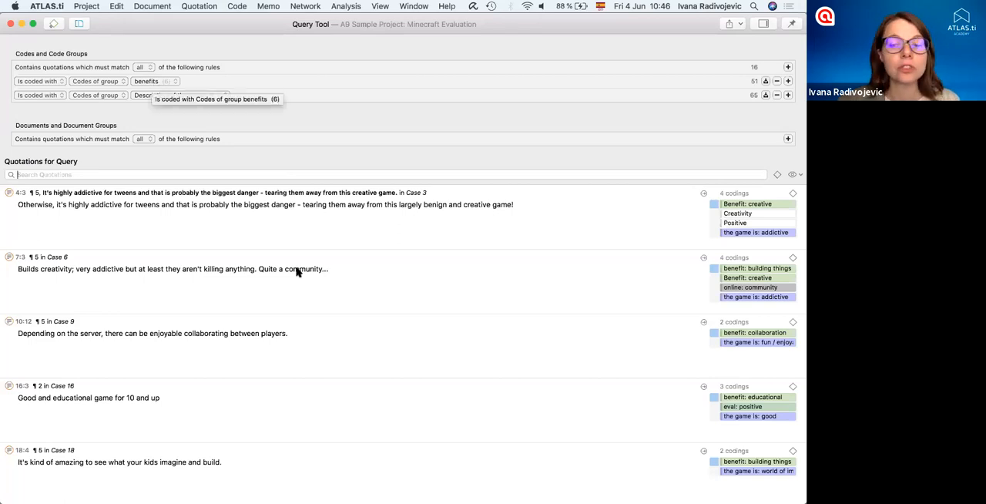
{"action": "scroll", "coordinate": [297, 271], "scroll_direction": "down", "scroll_amount": 10}
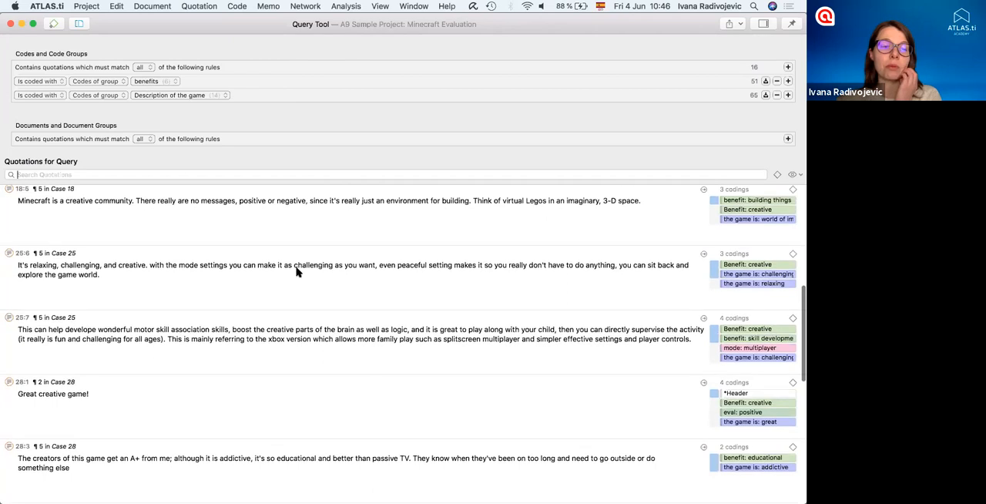
{"action": "scroll", "coordinate": [297, 271], "scroll_direction": "down", "scroll_amount": 1}
{"action": "scroll", "coordinate": [296, 271], "scroll_direction": "up", "scroll_amount": 15}
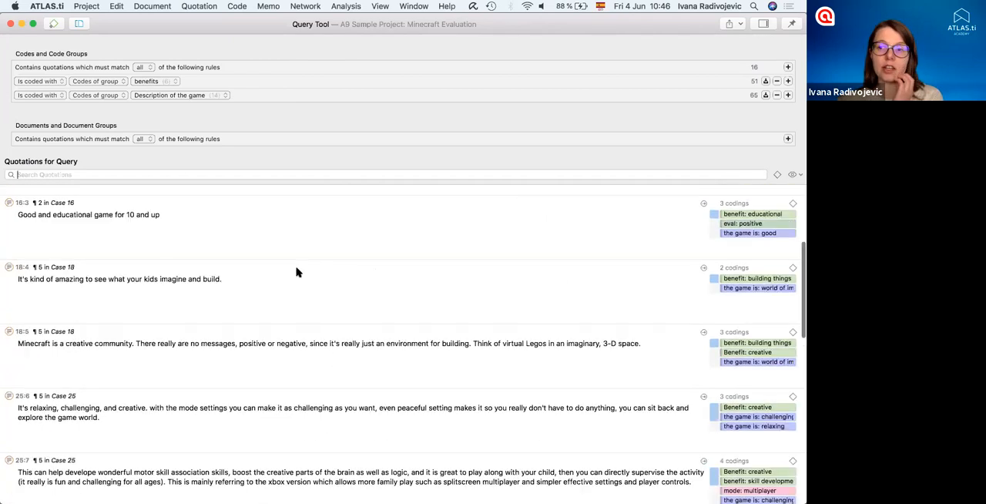
- Add a document rule that limits the query to documents of the group parents who do not play
{"action": "left_click", "coordinate": [787, 139]}
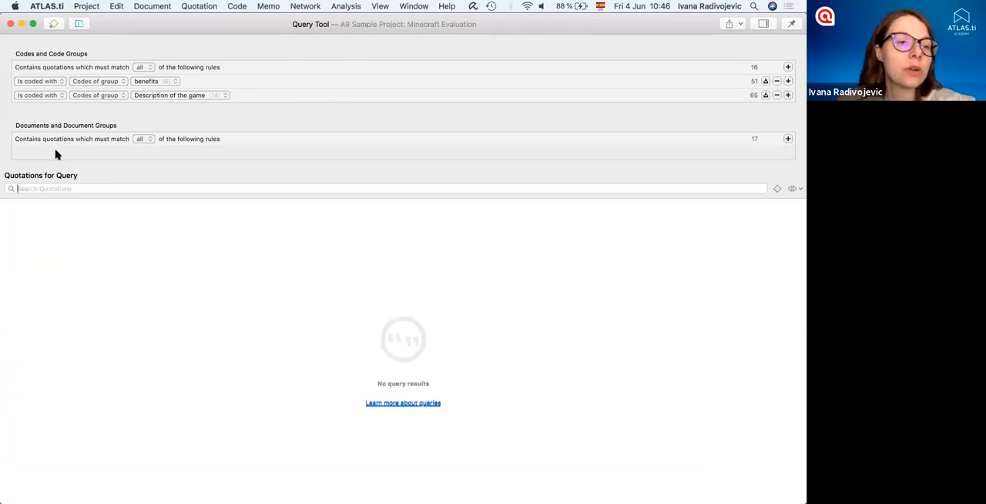
{"action": "left_click", "coordinate": [32, 154]}
{"action": "left_click", "coordinate": [233, 185]}
{"action": "left_click", "coordinate": [68, 153]}
{"action": "left_click", "coordinate": [78, 161]}
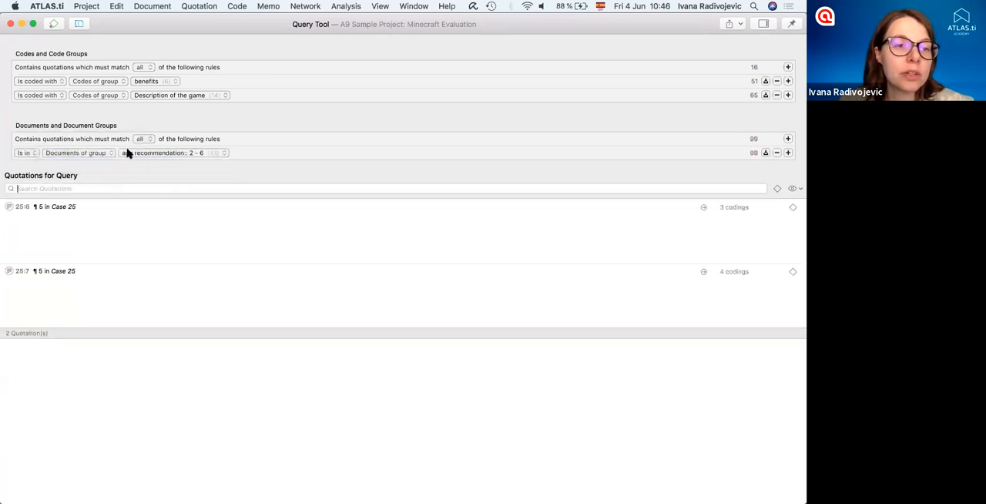
{"action": "left_click", "coordinate": [128, 154]}
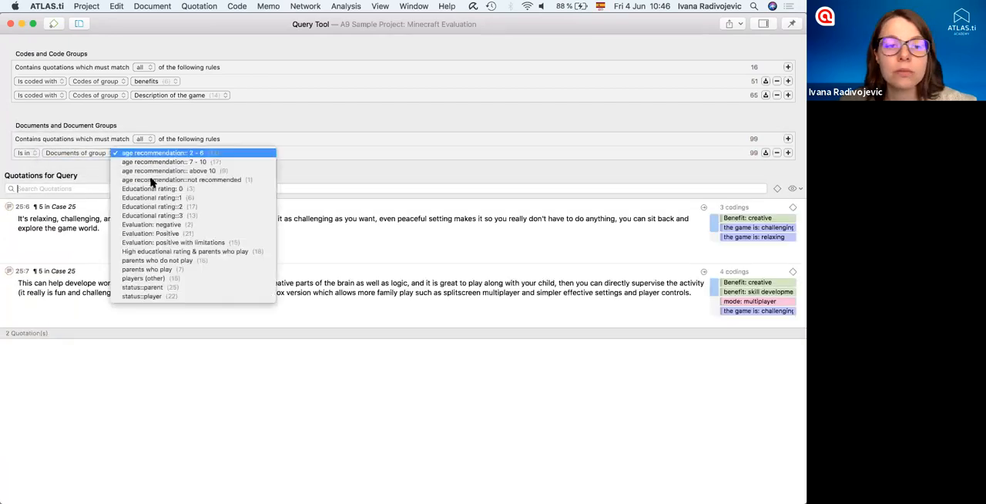
{"action": "left_click", "coordinate": [183, 263]}
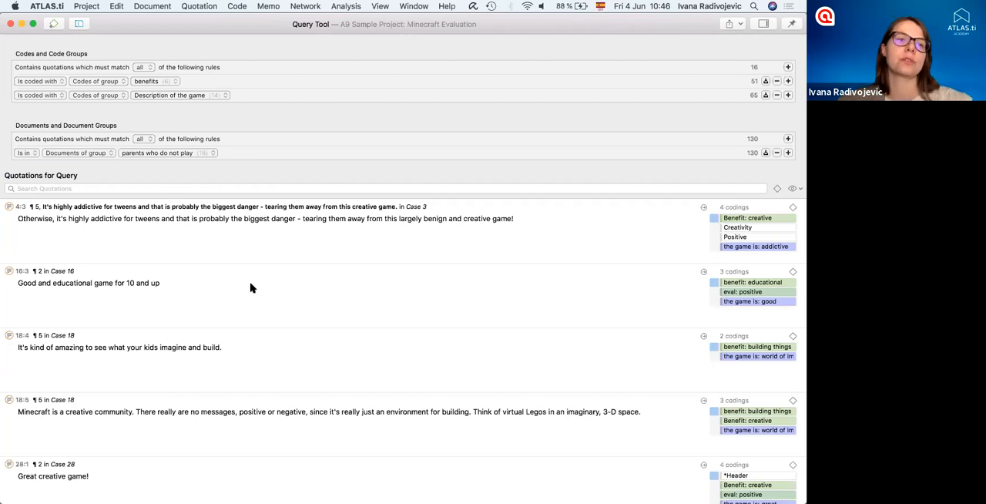
- Check the export options for the query results without exporting and close the Query Tool
{"action": "left_click", "coordinate": [732, 25]}
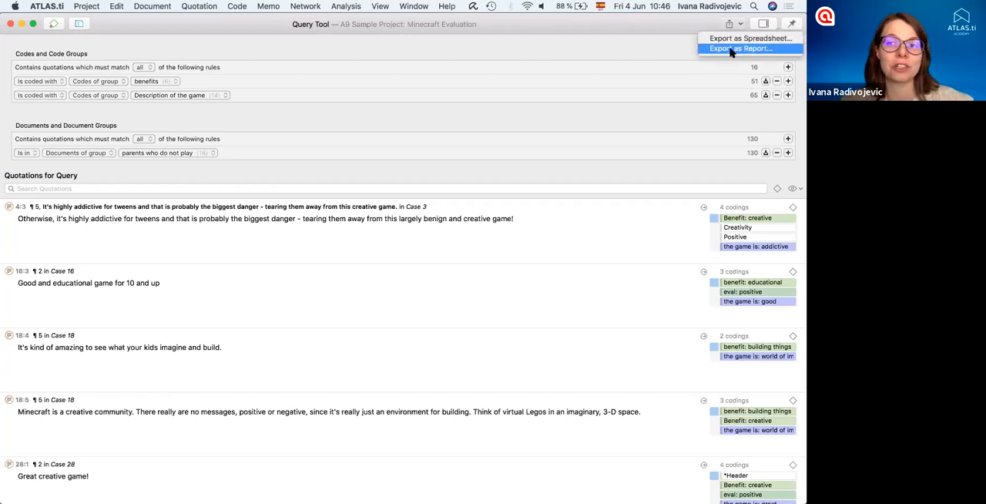
{"action": "left_click", "coordinate": [487, 387]}
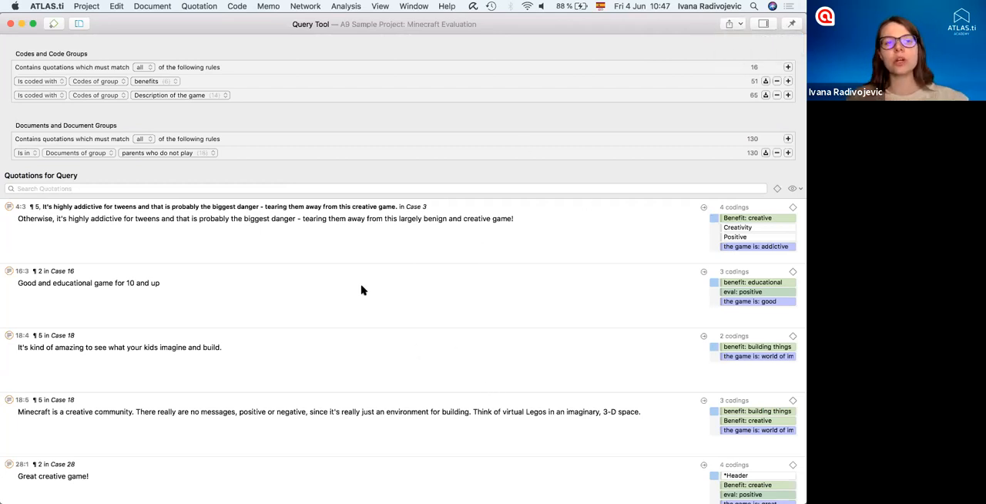
{"action": "left_click", "coordinate": [10, 25]}
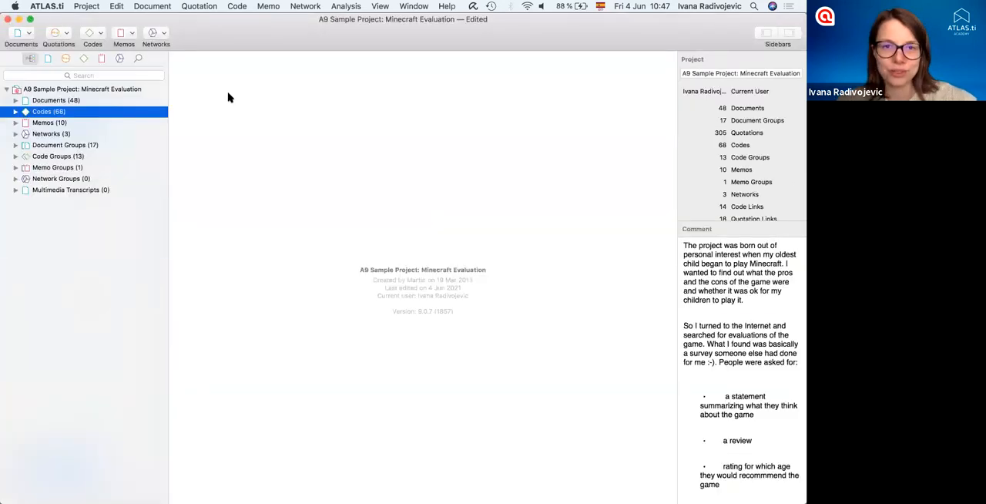
- Open the Code Co-occurrence Table and include all individual "the game is" codes as column codes, without the THE GAME IS heading
{"action": "left_click", "coordinate": [345, 6]}
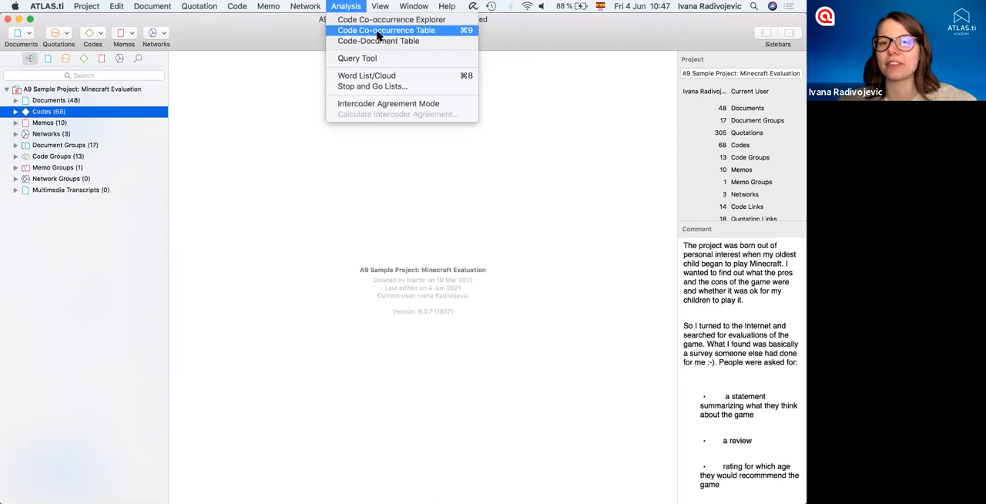
{"action": "left_click", "coordinate": [351, 30]}
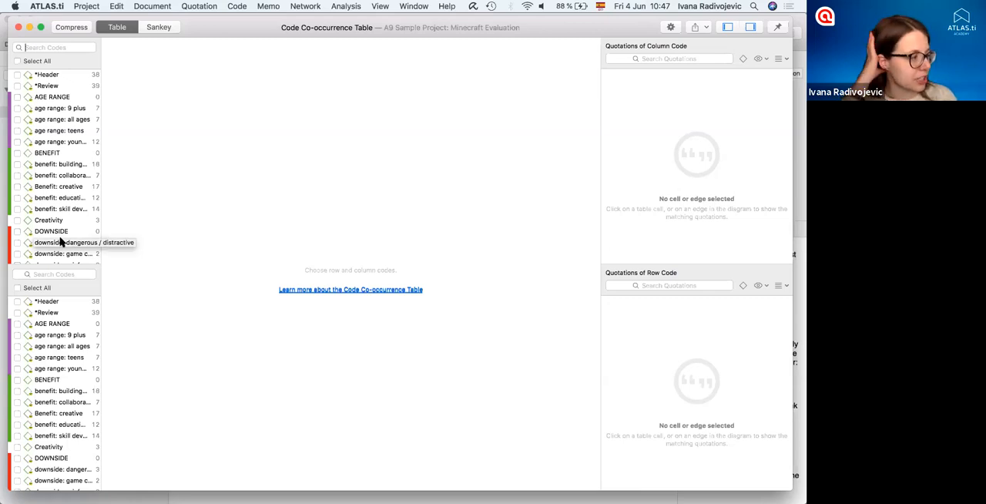
{"action": "scroll", "coordinate": [60, 231], "scroll_direction": "down", "scroll_amount": 10}
{"action": "scroll", "coordinate": [60, 209], "scroll_direction": "down", "scroll_amount": 5}
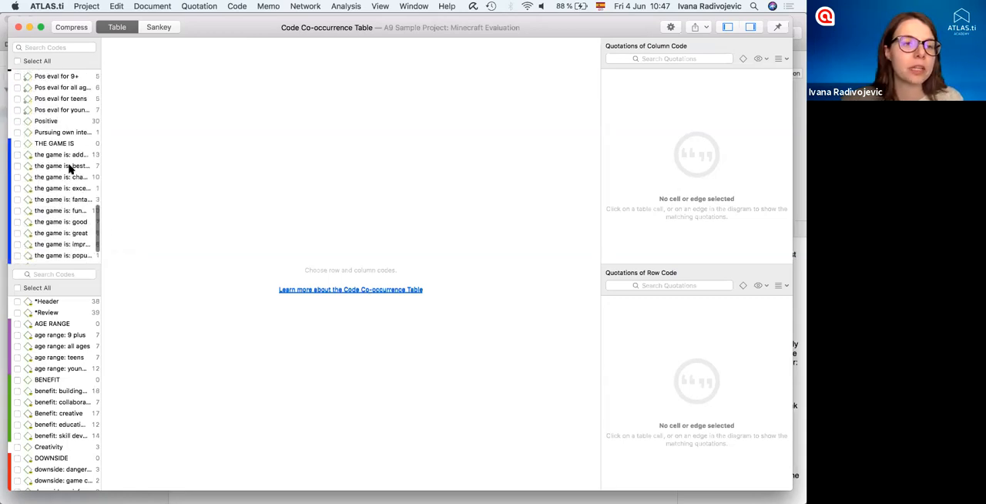
{"action": "left_click", "coordinate": [63, 156]}
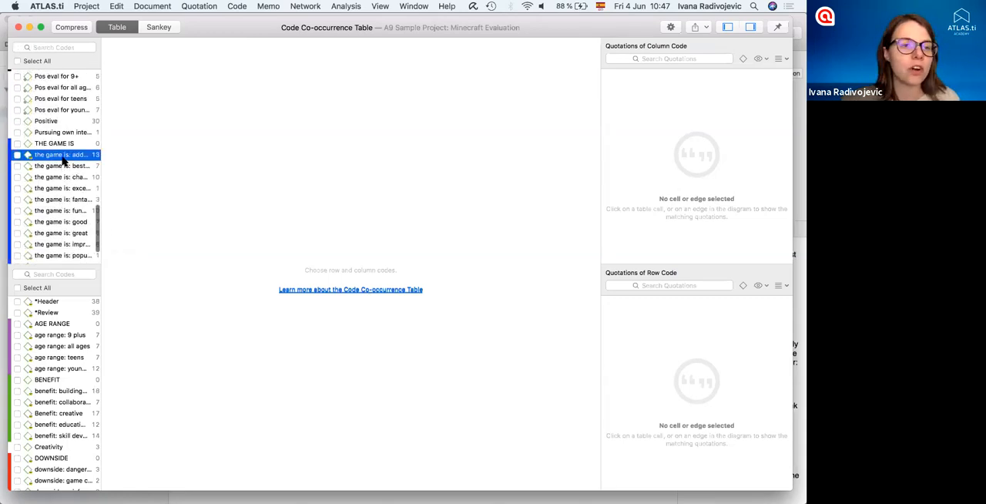
{"action": "scroll", "coordinate": [62, 200], "scroll_direction": "down", "scroll_amount": 3}
{"action": "left_click", "coordinate": [55, 247], "text": "shift"}
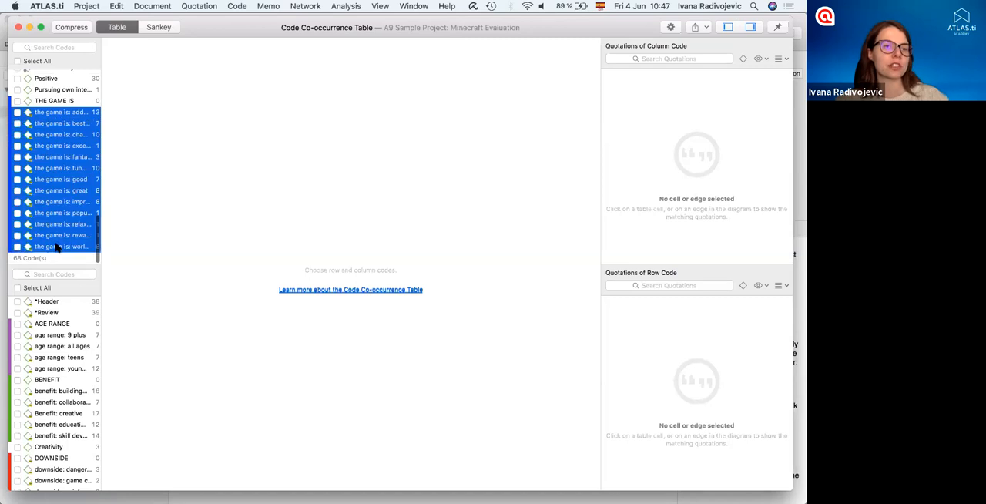
{"action": "key", "text": "space"}
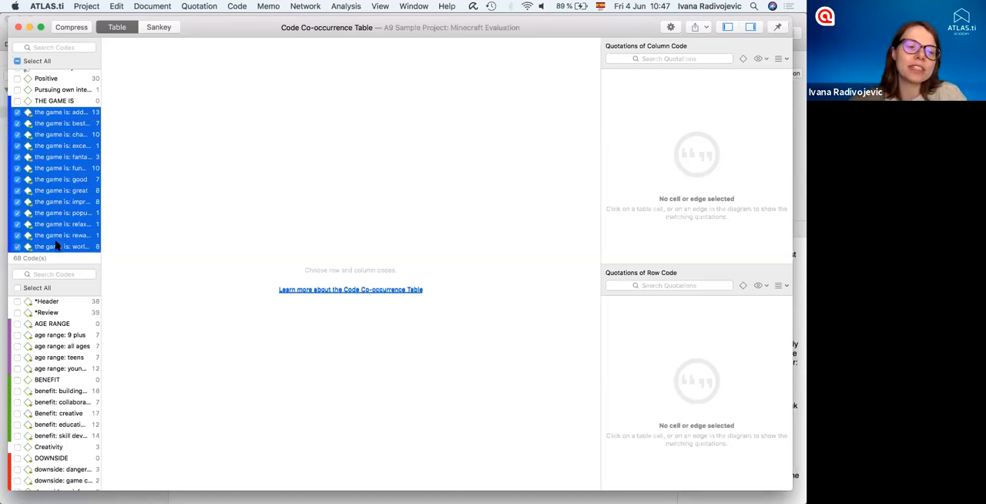
- Include the five benefit codes and the five downside codes as row codes, leaving out their category headings
{"action": "left_click", "coordinate": [66, 390]}
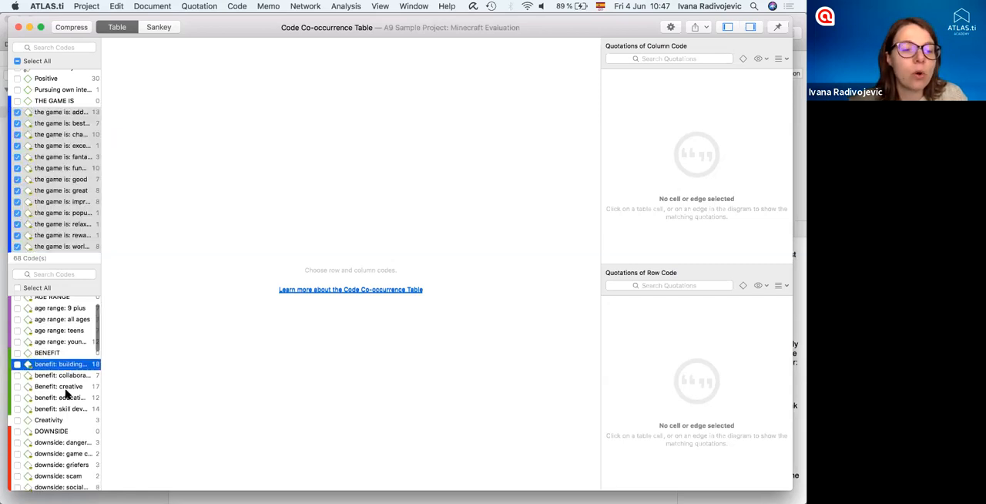
{"action": "scroll", "coordinate": [58, 392], "scroll_direction": "down", "scroll_amount": 3}
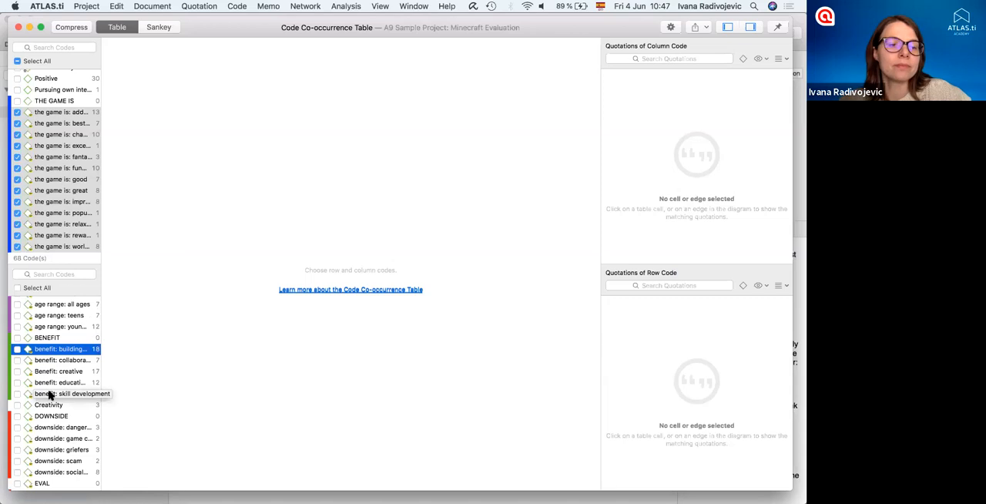
{"action": "left_click", "coordinate": [50, 395], "text": "shift"}
{"action": "key", "text": "space"}
{"action": "left_click", "coordinate": [48, 472]}
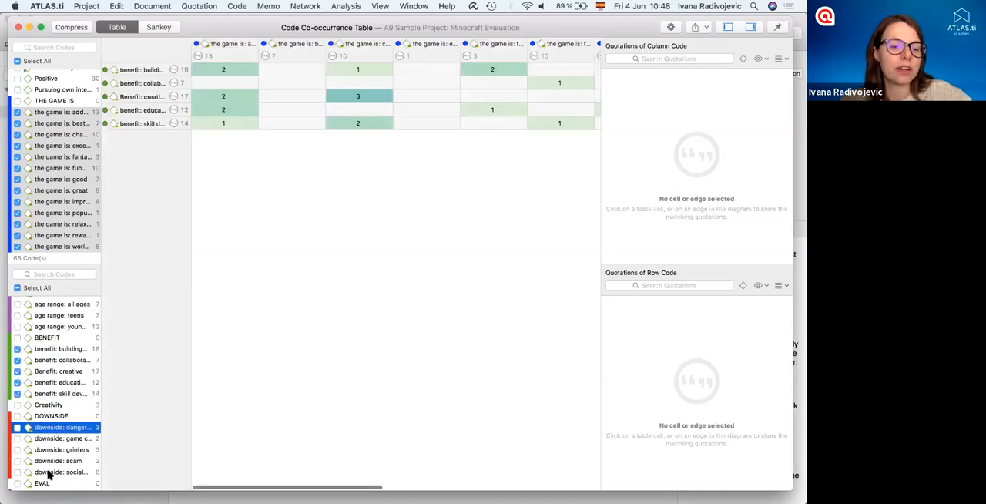
{"action": "left_click", "coordinate": [73, 428], "text": "shift"}
{"action": "key", "text": "space"}
{"action": "scroll", "coordinate": [77, 434], "scroll_direction": "down", "scroll_amount": 3}
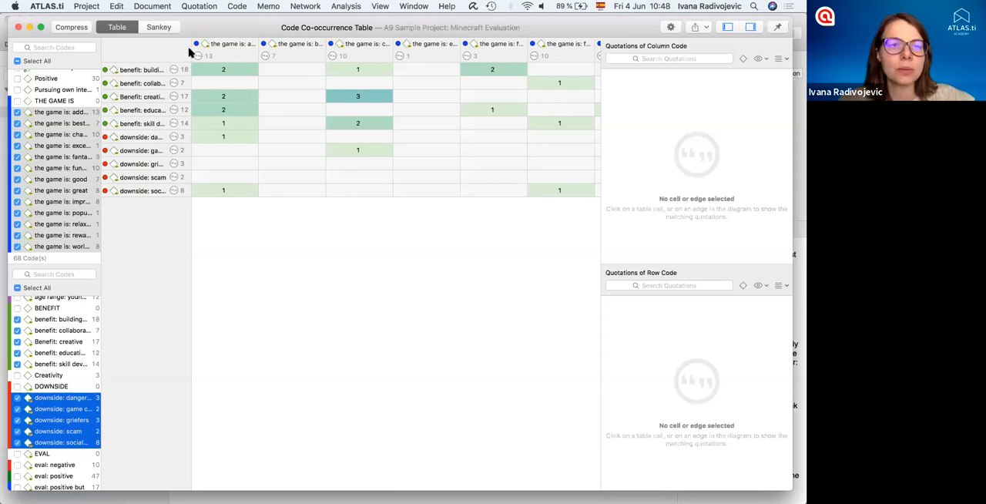
- Compress the co-occurrence table and widen the row labels and the "the game is: addictive" column to show full code names
{"action": "left_click_drag", "start_coordinate": [191, 49], "coordinate": [230, 53]}
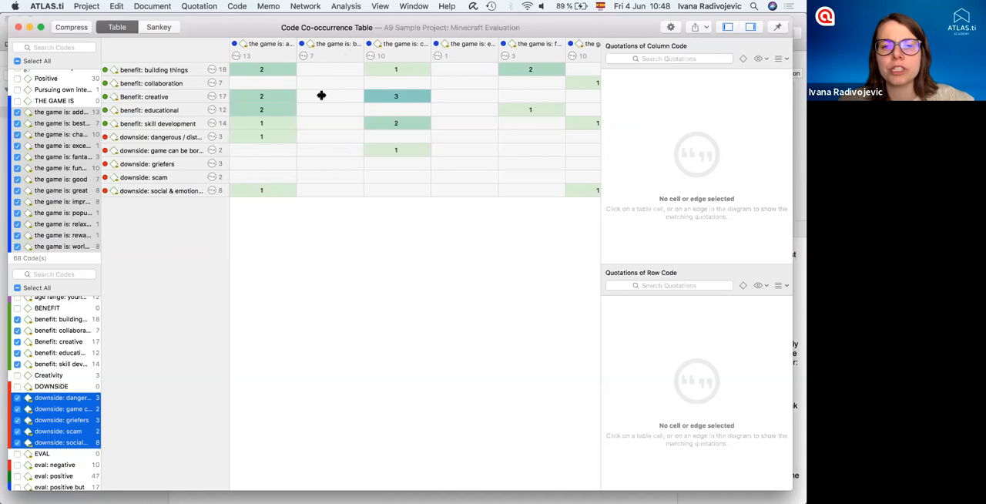
{"action": "left_click", "coordinate": [74, 27]}
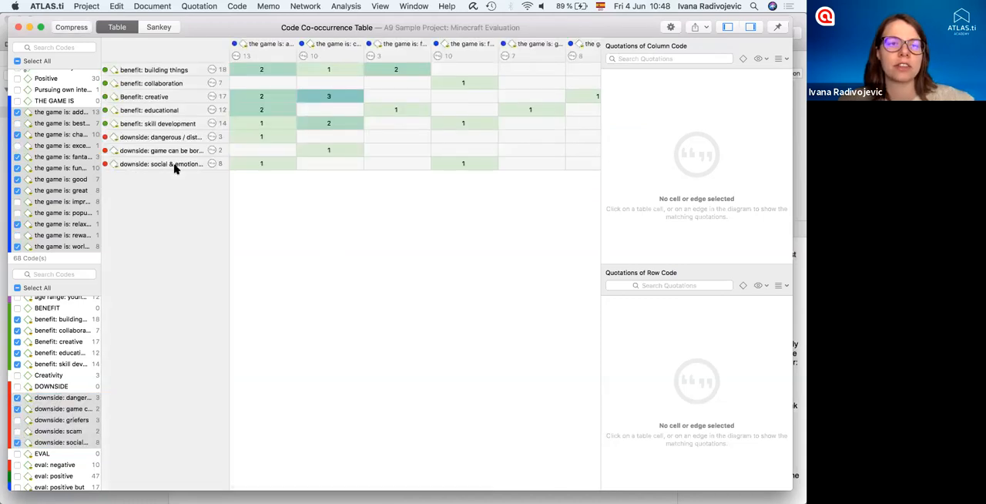
{"action": "left_click_drag", "start_coordinate": [346, 50], "coordinate": [351, 50]}
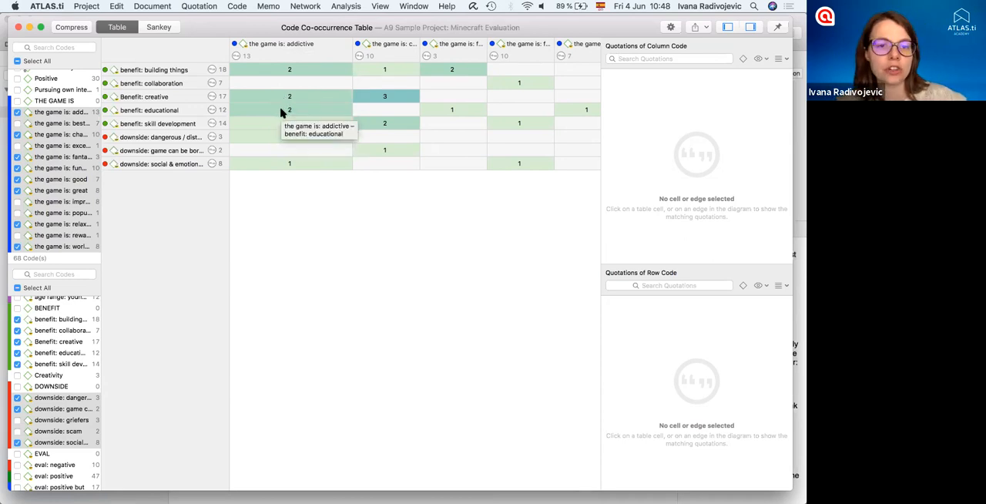
{"action": "left_click_drag", "start_coordinate": [228, 50], "coordinate": [251, 51]}
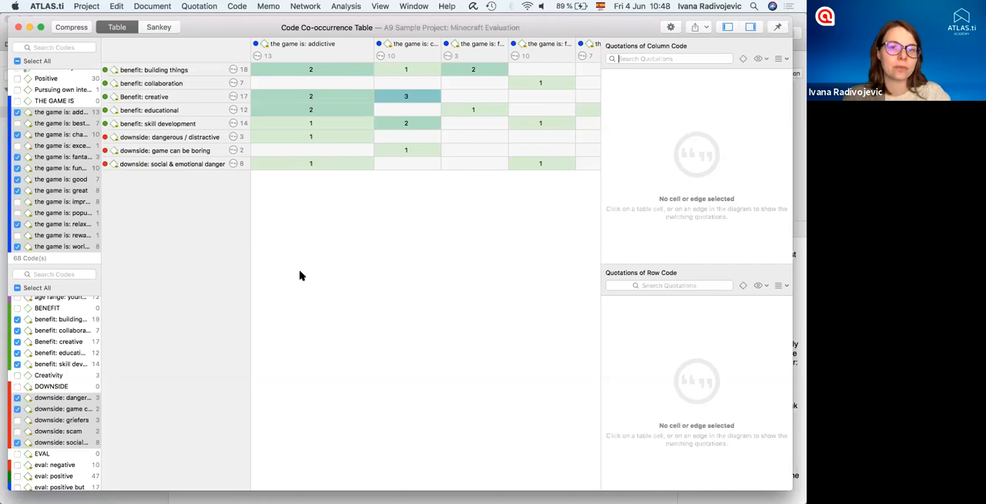
- View the shared quotations for "the game is: challenging" with creative and skill development, and for world of imagination with building things, widening the challenging column
{"action": "left_click", "coordinate": [405, 97]}
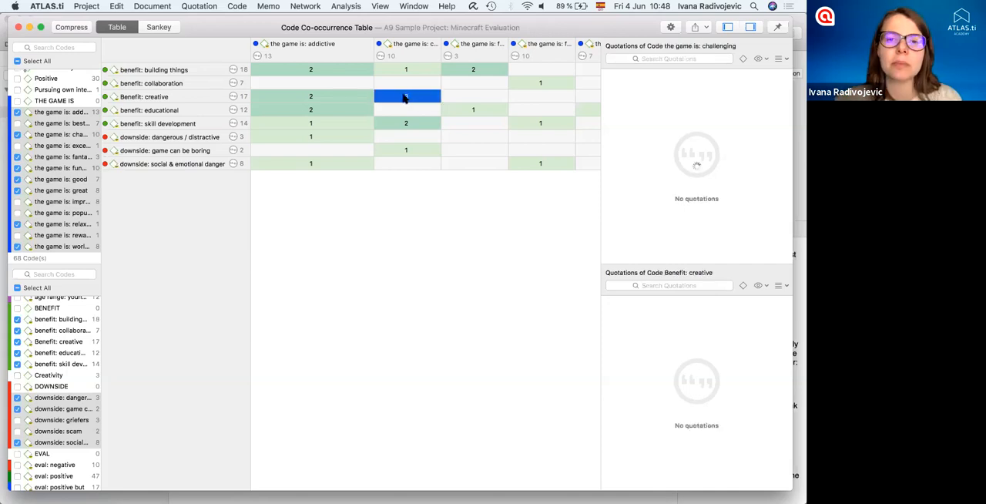
{"action": "left_click_drag", "start_coordinate": [441, 48], "coordinate": [473, 48]}
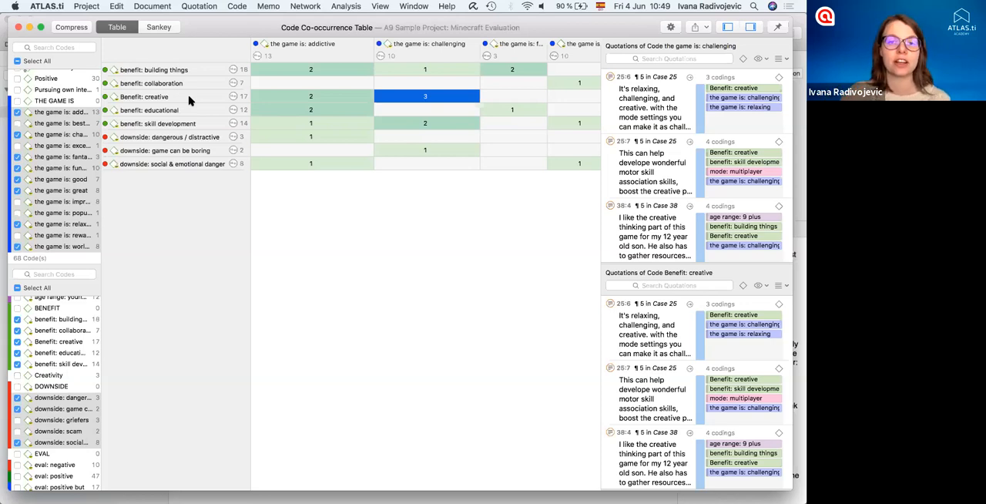
{"action": "left_click", "coordinate": [415, 124]}
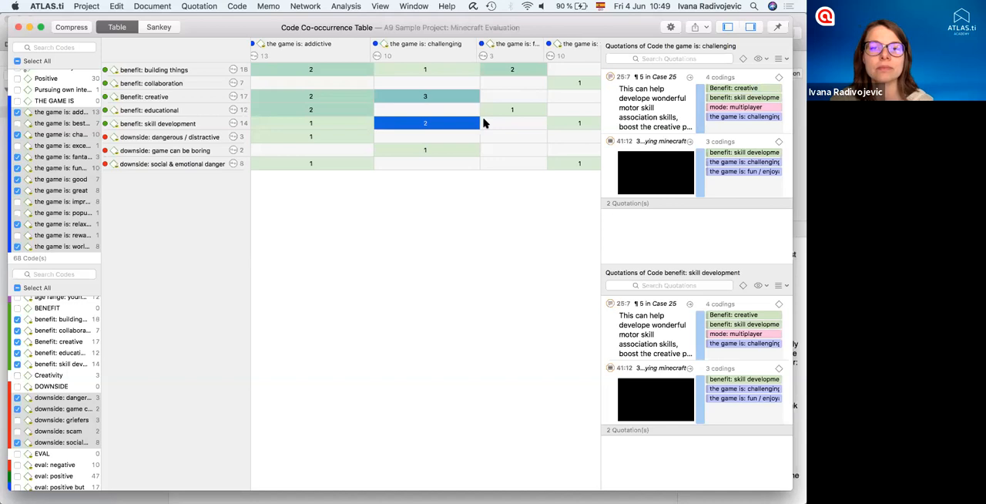
{"action": "scroll", "coordinate": [483, 122], "scroll_direction": "right", "scroll_amount": 5}
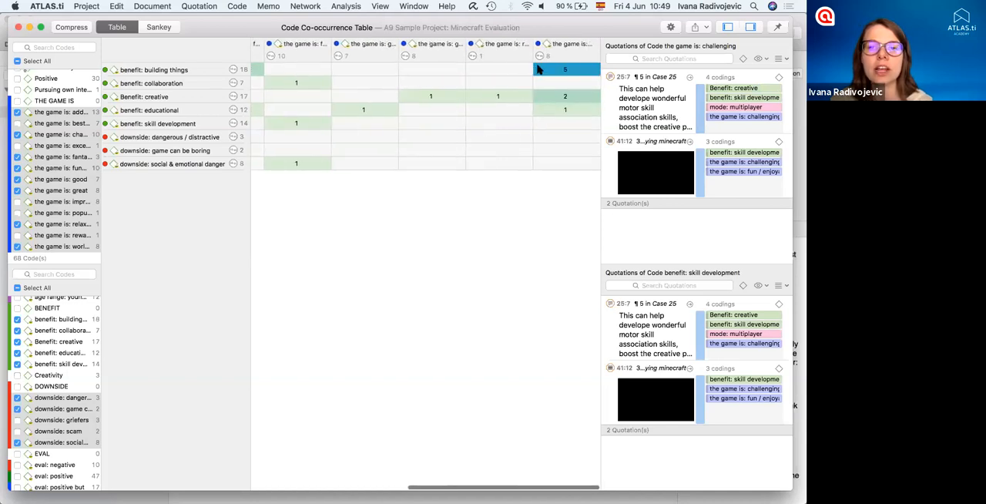
{"action": "left_click", "coordinate": [567, 69]}
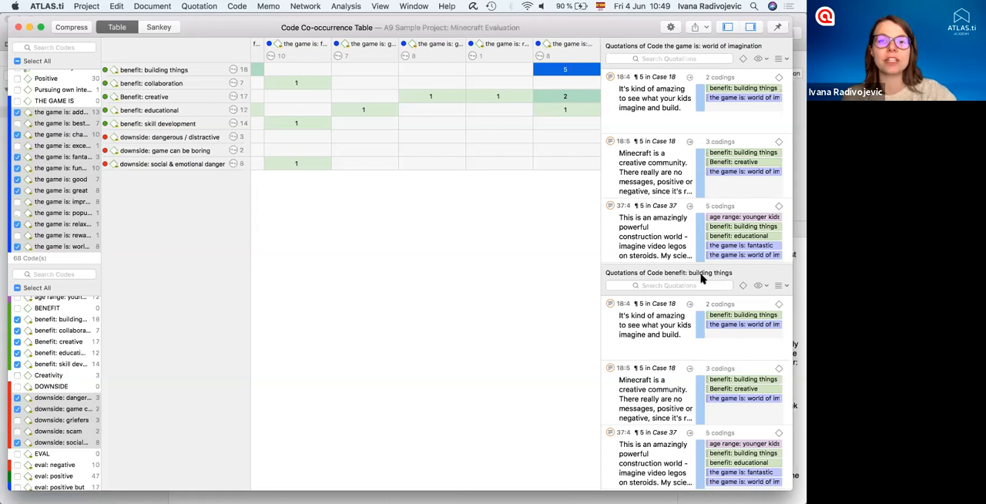
{"action": "key", "text": "F5"}
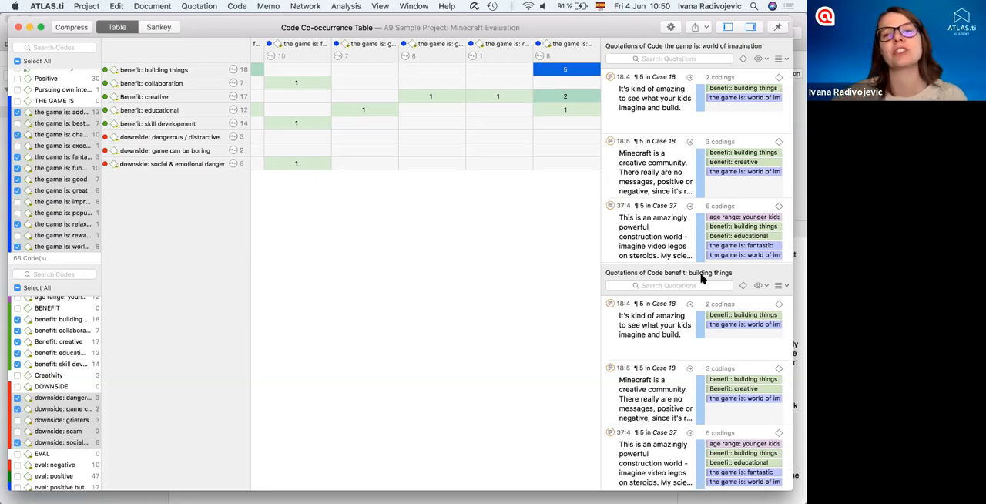
- Check the co-occurrence table's export options without exporting and display the co-occurrences as a Sankey diagram
{"action": "left_click", "coordinate": [700, 27]}
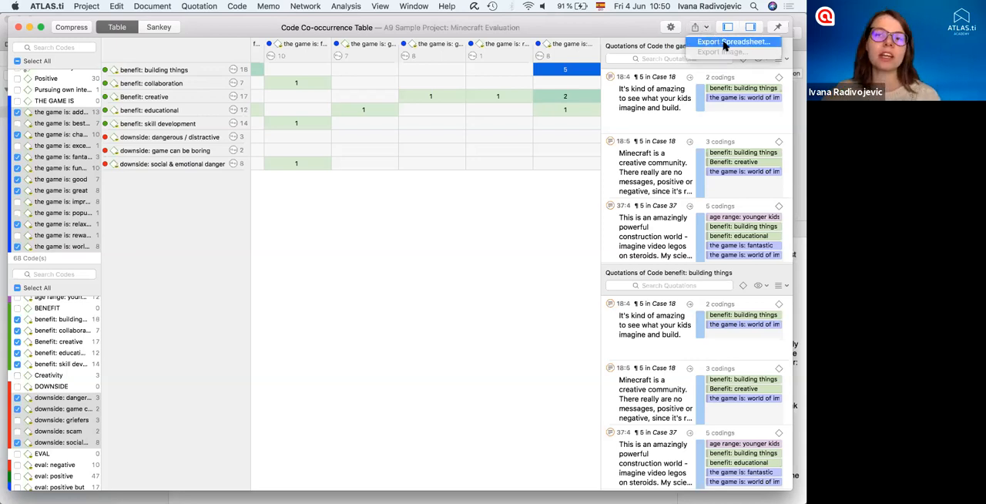
{"action": "left_click", "coordinate": [453, 189]}
{"action": "left_click", "coordinate": [164, 28]}
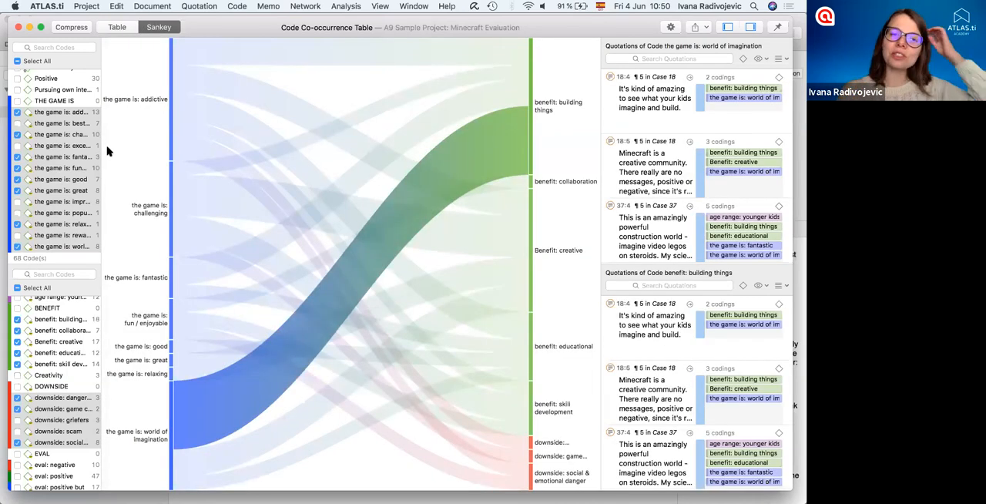
- Highlight the Sankey flows of the addictive, challenging and fantastic codes, and view the quotations linking "the game is: fantastic" with "benefit: building things"
{"action": "left_click", "coordinate": [171, 108]}
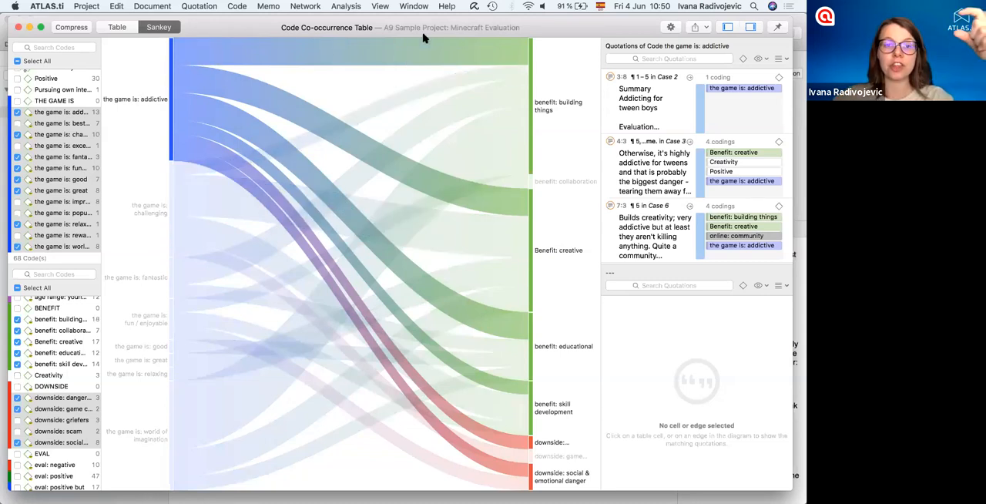
{"action": "mouse_move", "coordinate": [378, 60]}
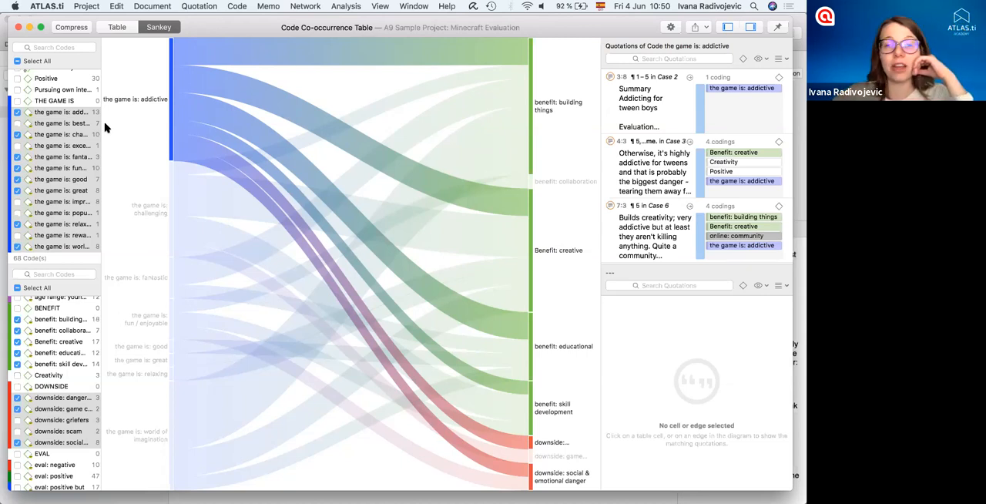
{"action": "left_click", "coordinate": [170, 201]}
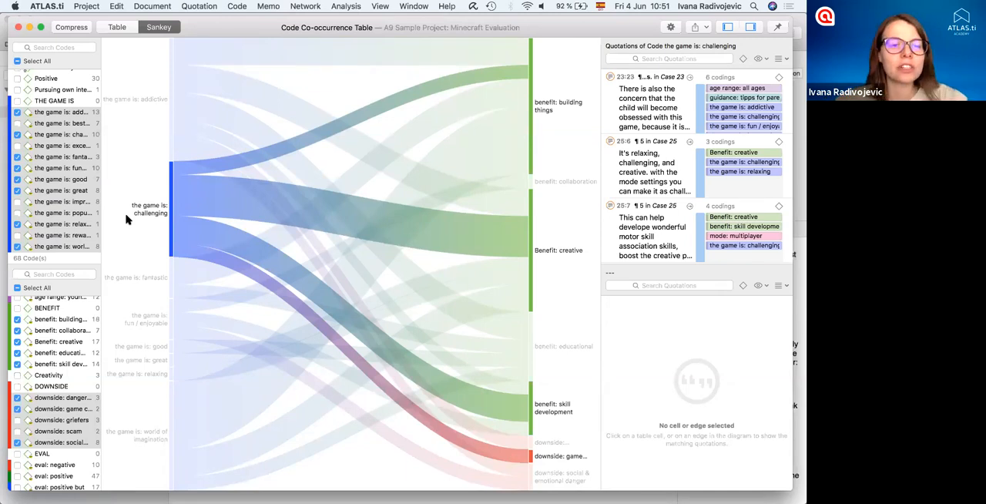
{"action": "left_click", "coordinate": [170, 276]}
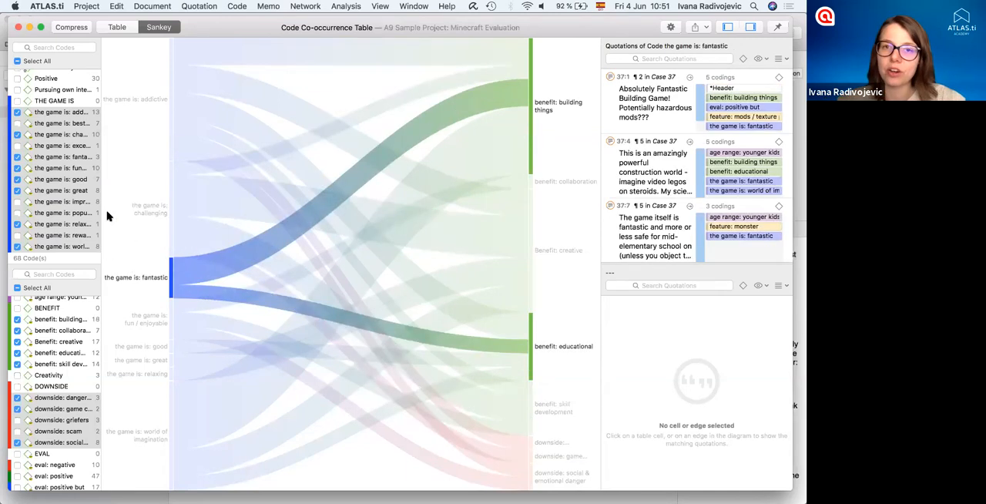
{"action": "left_click", "coordinate": [316, 202]}
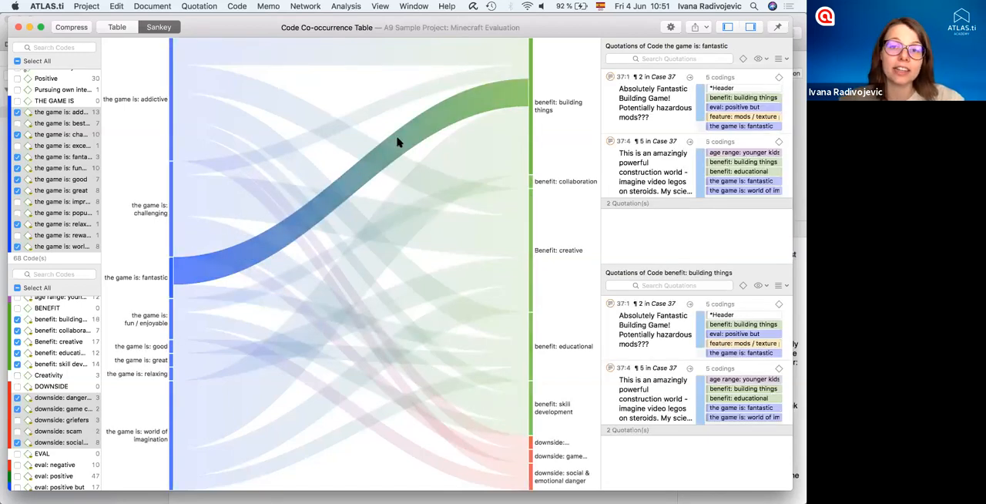
- Check the Sankey diagram's export options without exporting and highlight the flows of "the game is: world of imagination"
{"action": "left_click", "coordinate": [695, 27]}
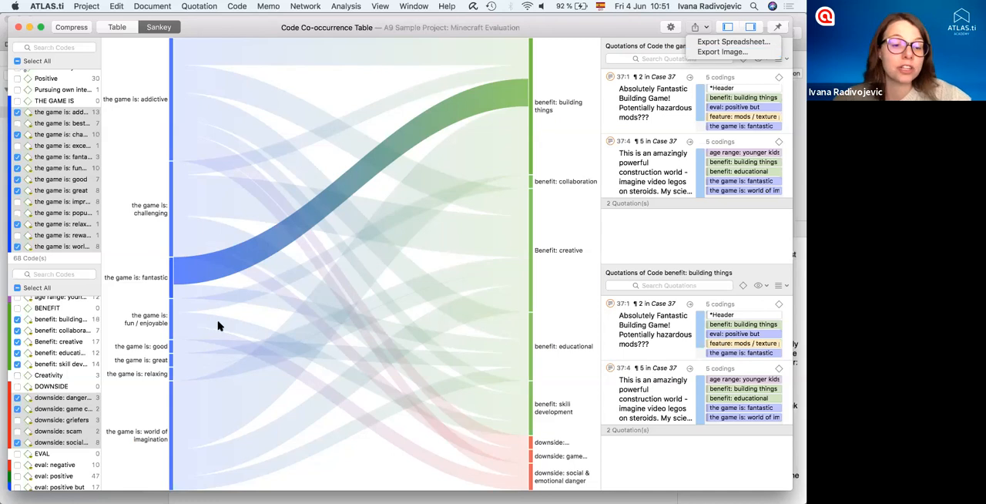
{"action": "left_click", "coordinate": [172, 424]}
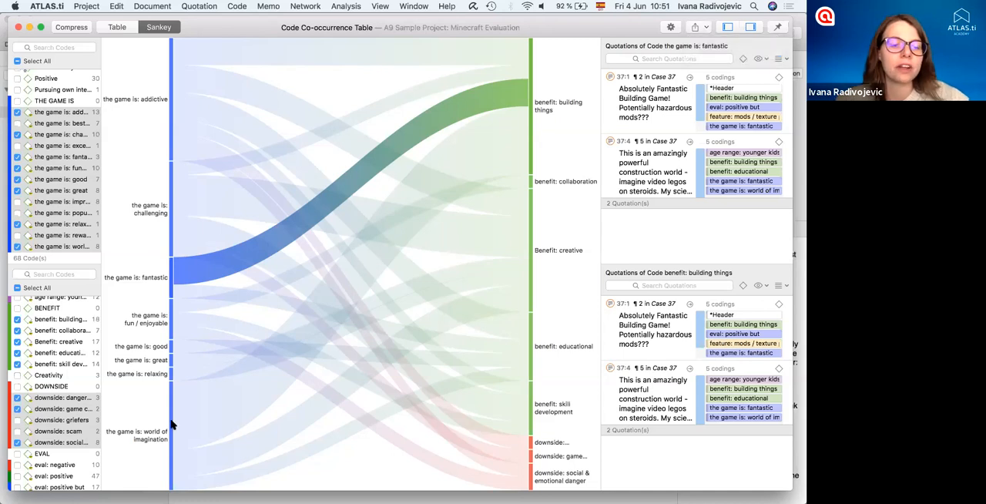
{"action": "left_click", "coordinate": [141, 448]}
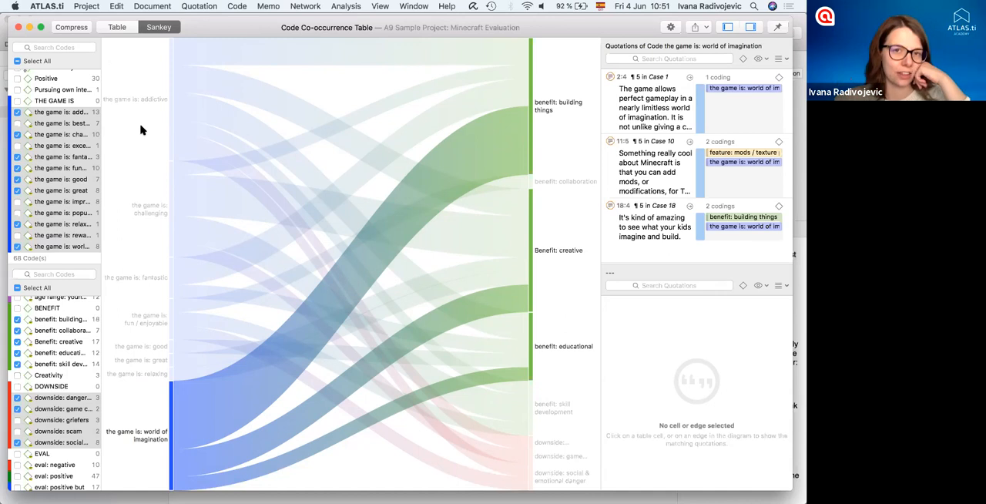
- Close the Code Co-occurrence Table and open the Code-Document Table
{"action": "left_click", "coordinate": [19, 28]}
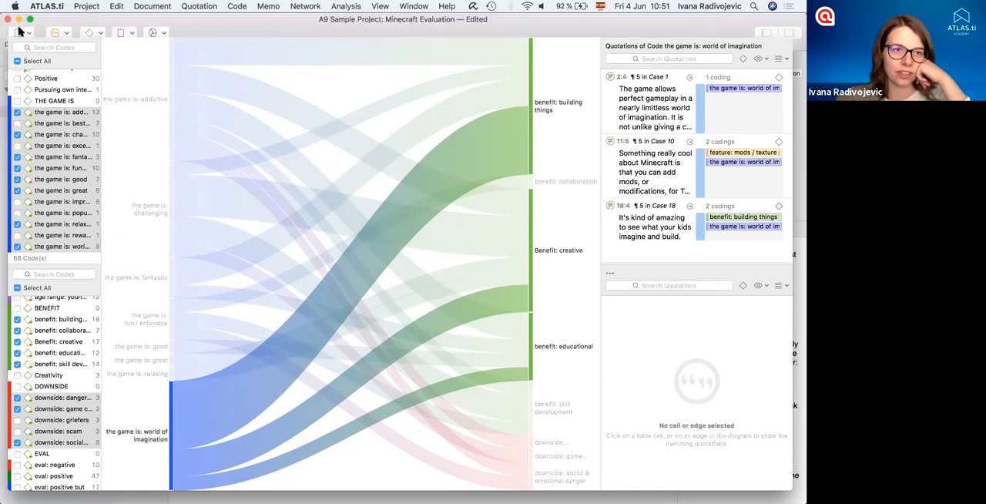
{"action": "left_click", "coordinate": [333, 6]}
{"action": "left_click", "coordinate": [360, 43]}
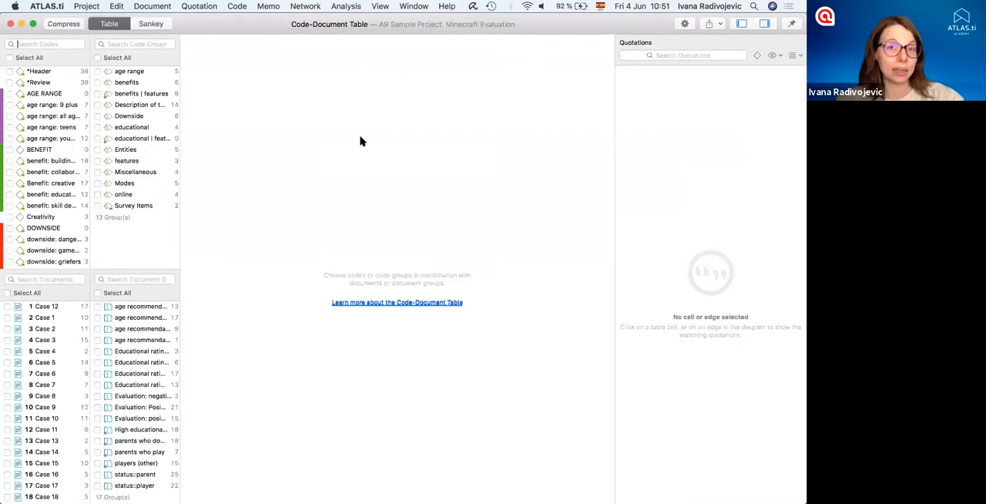
- Include all individual "the game is" codes in the Code-Document Table, without the THE GAME IS heading
{"action": "scroll", "coordinate": [44, 173], "scroll_direction": "down", "scroll_amount": 2}
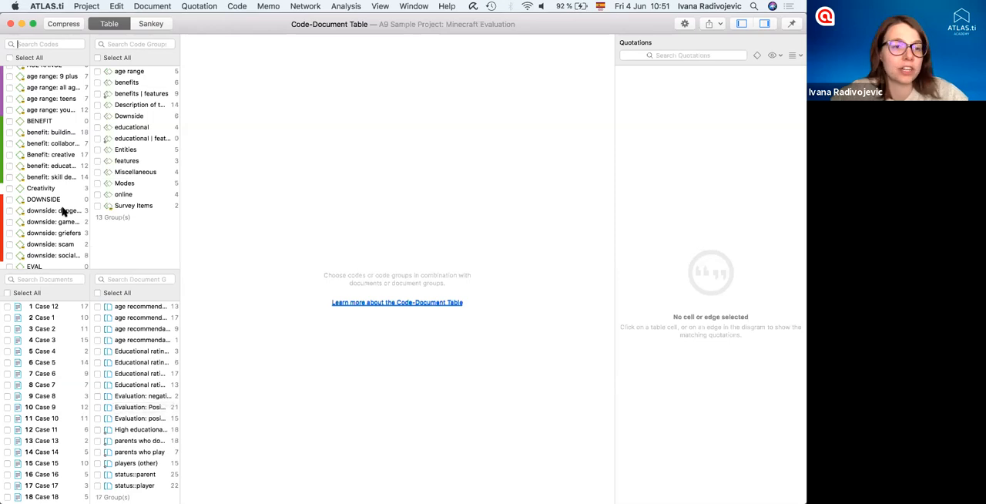
{"action": "scroll", "coordinate": [47, 192], "scroll_direction": "down", "scroll_amount": 15}
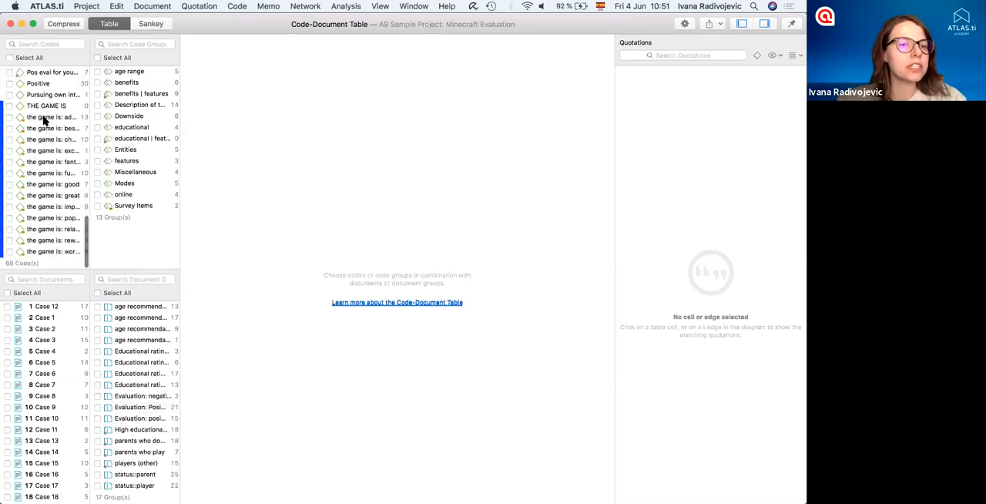
{"action": "left_click", "coordinate": [43, 118]}
{"action": "left_click", "coordinate": [45, 251], "text": "shift"}
{"action": "key", "text": "space"}
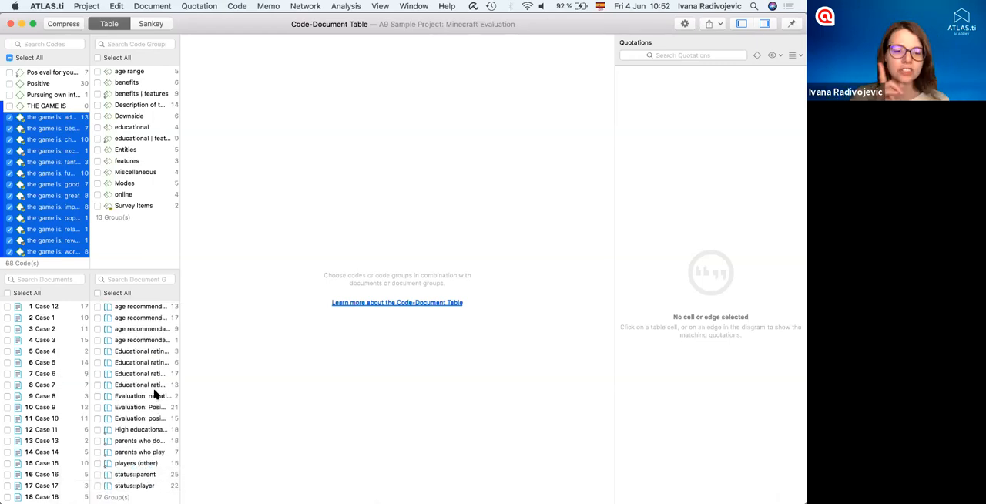
- Add the document groups "parents who do not play" and "parents who play", and widen the columns and row labels to show full names
{"action": "left_click", "coordinate": [97, 441]}
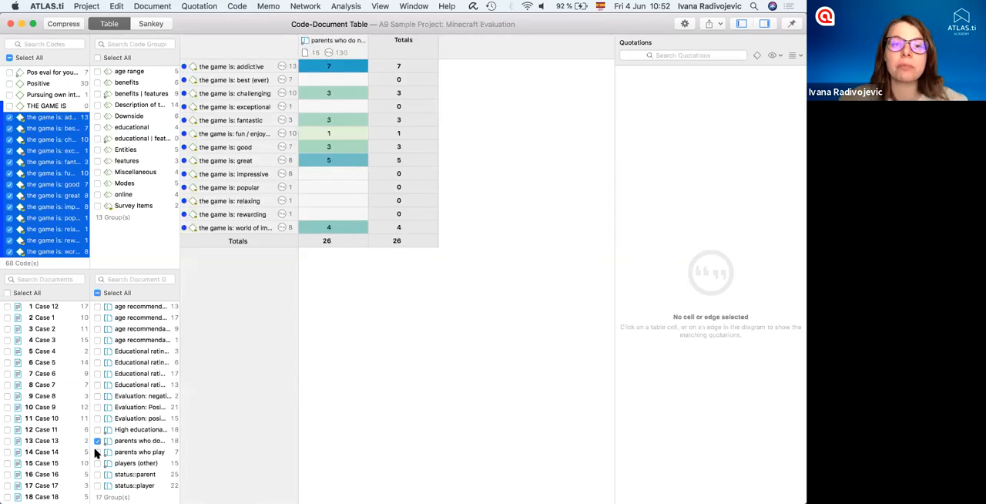
{"action": "left_click", "coordinate": [97, 452]}
{"action": "left_click_drag", "start_coordinate": [368, 44], "coordinate": [390, 44]}
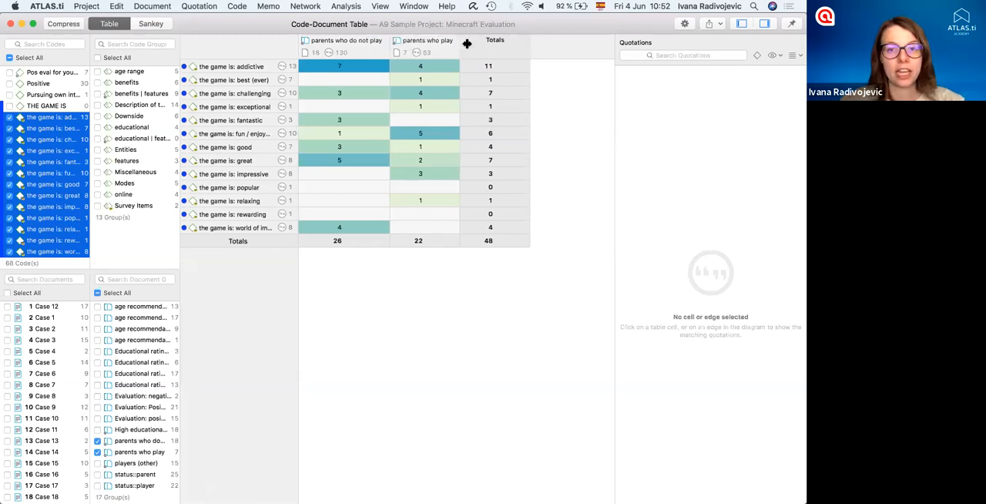
{"action": "left_click_drag", "start_coordinate": [467, 43], "coordinate": [470, 44]}
{"action": "left_click_drag", "start_coordinate": [298, 43], "coordinate": [333, 45]}
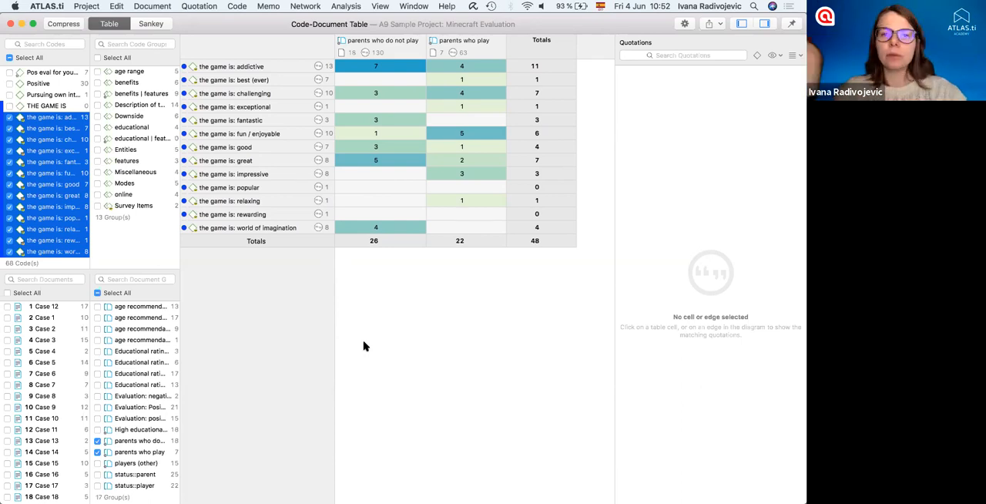
- View the quotations for "best (ever)" among parents who play, and for "fantastic" and "world of imagination" among parents who do not play
{"action": "left_click", "coordinate": [461, 82]}
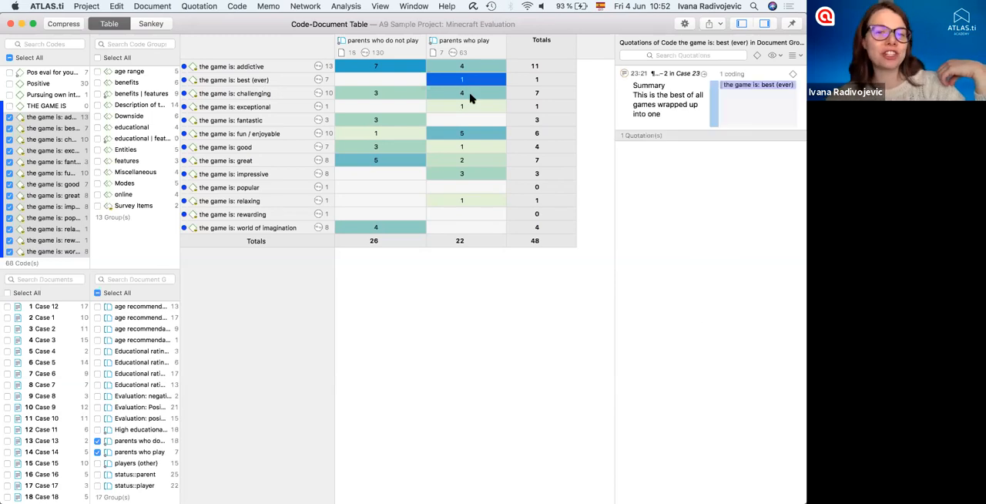
{"action": "left_click", "coordinate": [391, 121]}
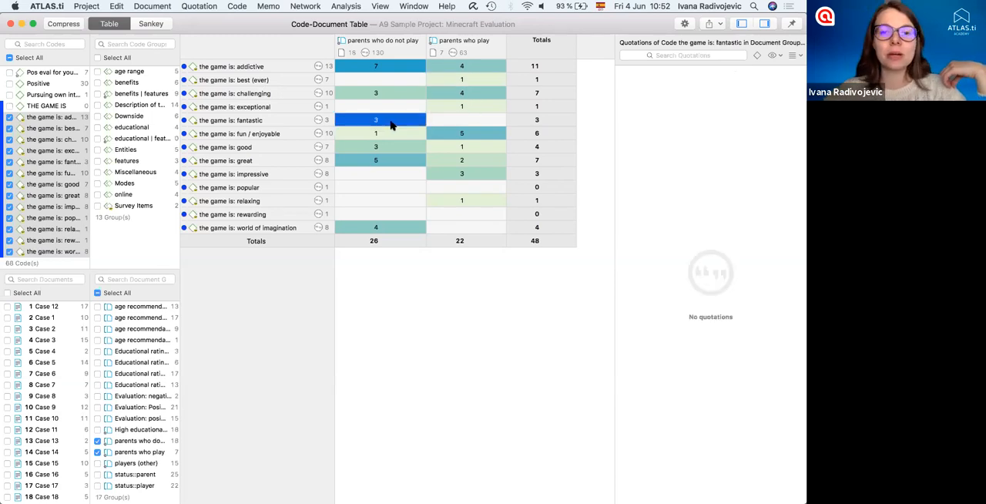
{"action": "left_click", "coordinate": [372, 228]}
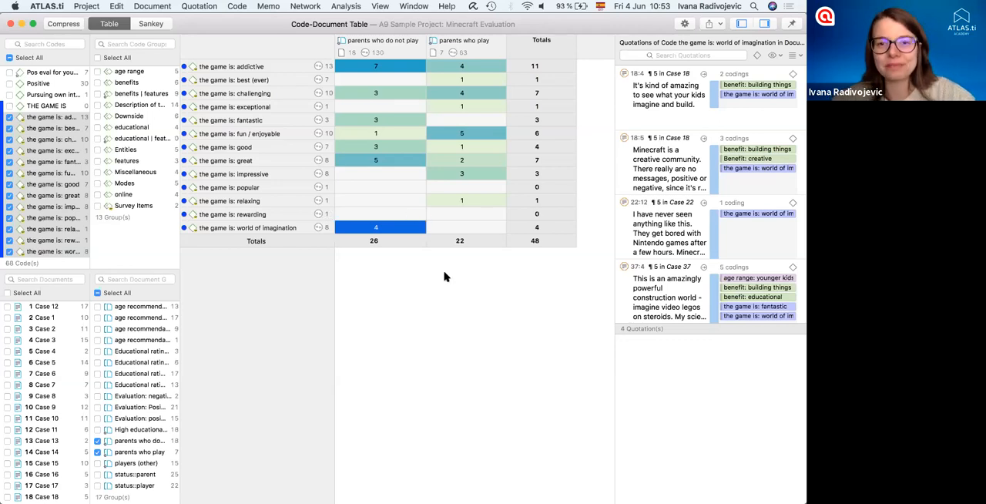
- Try normalizing and binarizing the code-document table one after the other, switching each option off again
{"action": "left_click", "coordinate": [682, 24]}
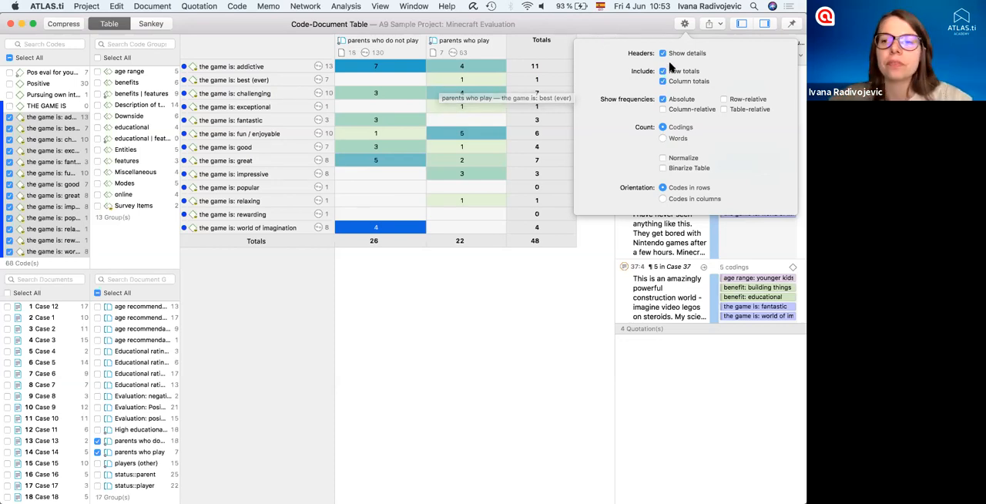
{"action": "left_click", "coordinate": [663, 159]}
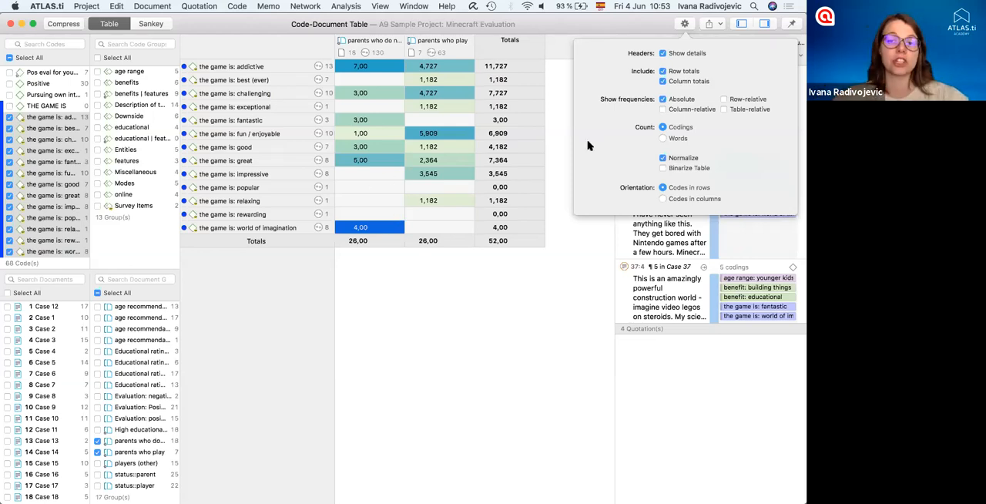
{"action": "left_click", "coordinate": [662, 159]}
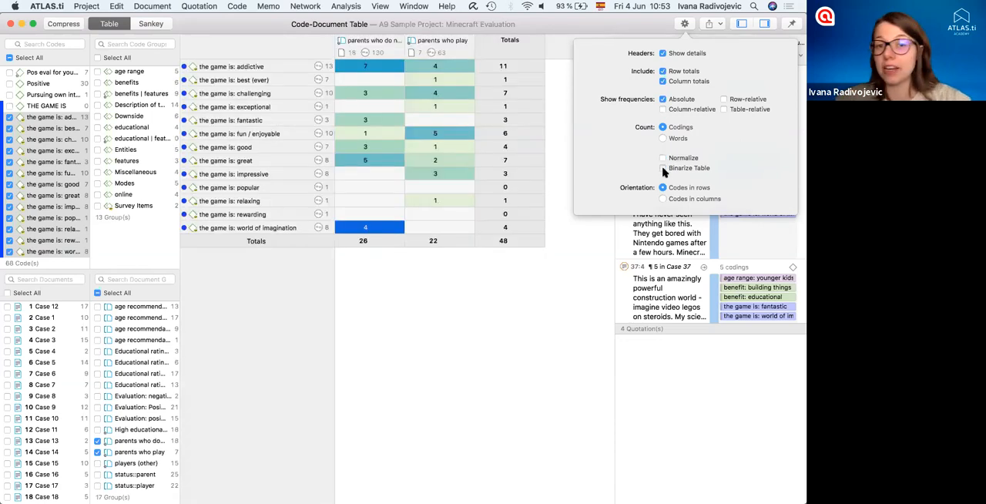
{"action": "left_click", "coordinate": [663, 167]}
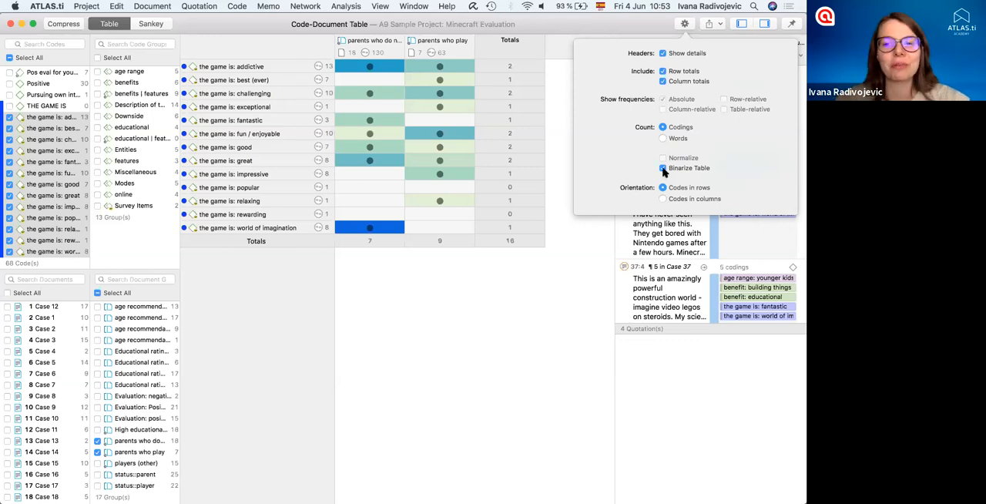
{"action": "left_click", "coordinate": [663, 168]}
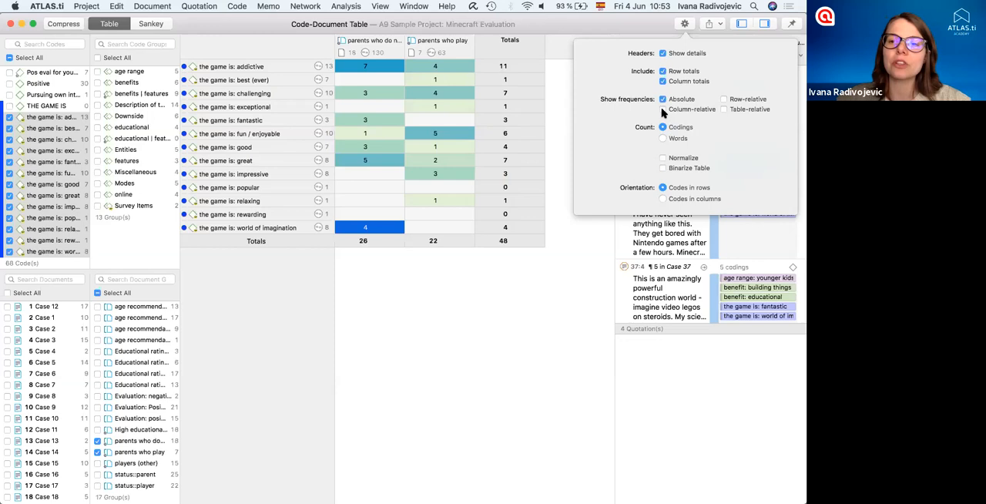
- Show column-relative frequencies alongside the absolute ones, clear the cell selection and check the table's export options
{"action": "left_click", "coordinate": [662, 110]}
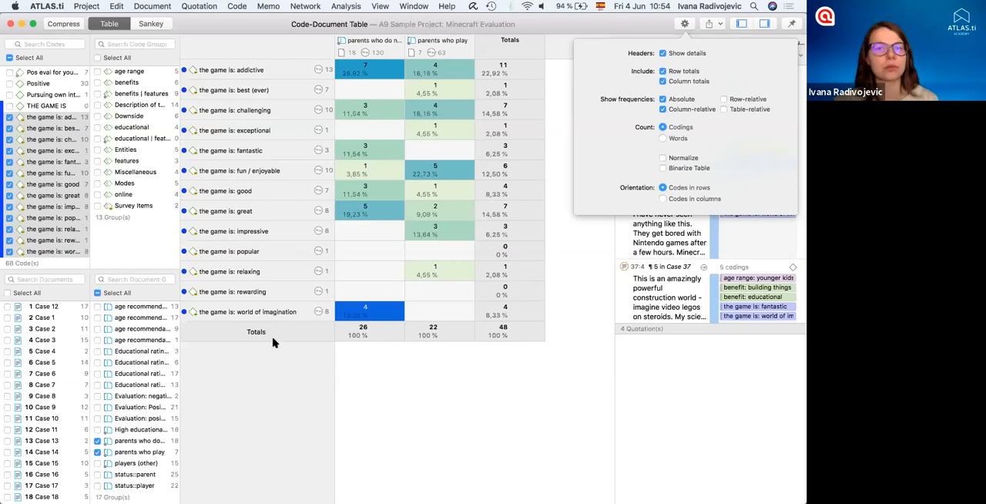
{"action": "left_click", "coordinate": [451, 412]}
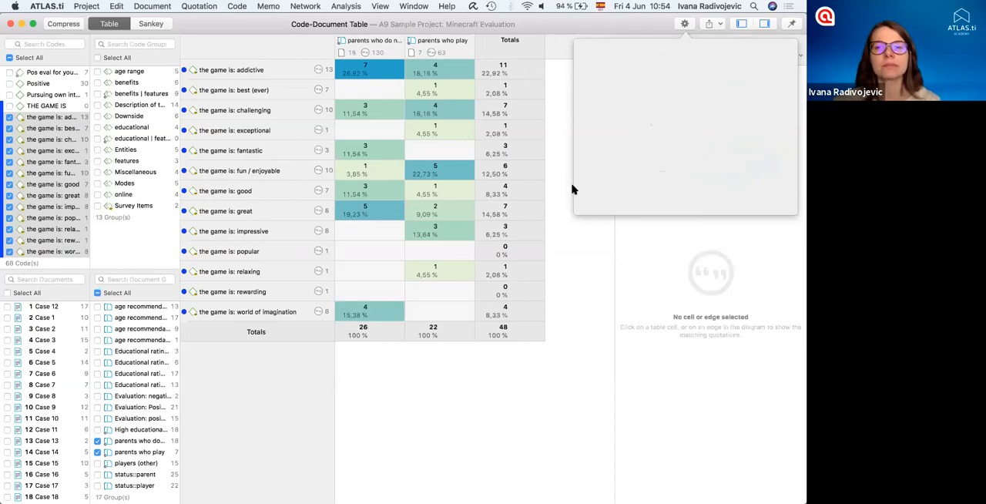
{"action": "left_click", "coordinate": [709, 24]}
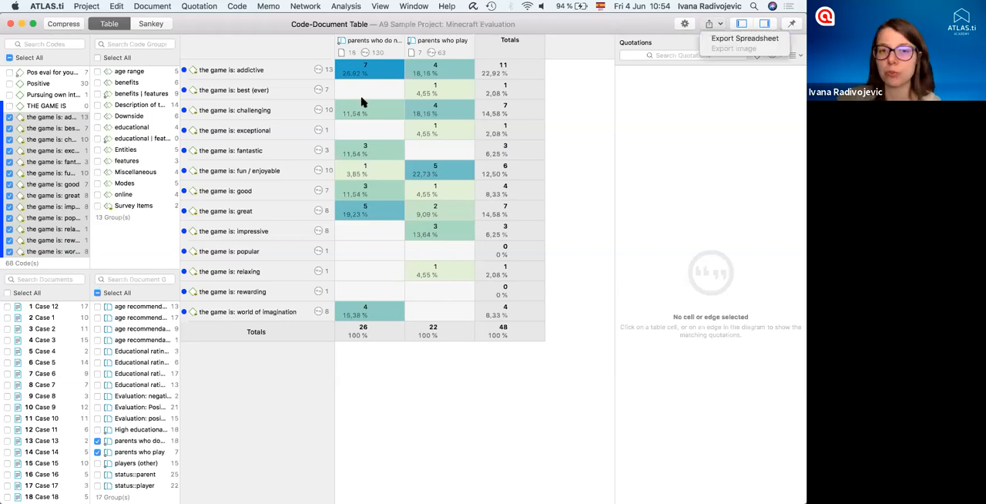
- View the code-document table as a Sankey diagram and show the quotations and code flows of each parent document group in turn
{"action": "left_click", "coordinate": [316, 352]}
{"action": "left_click", "coordinate": [156, 26]}
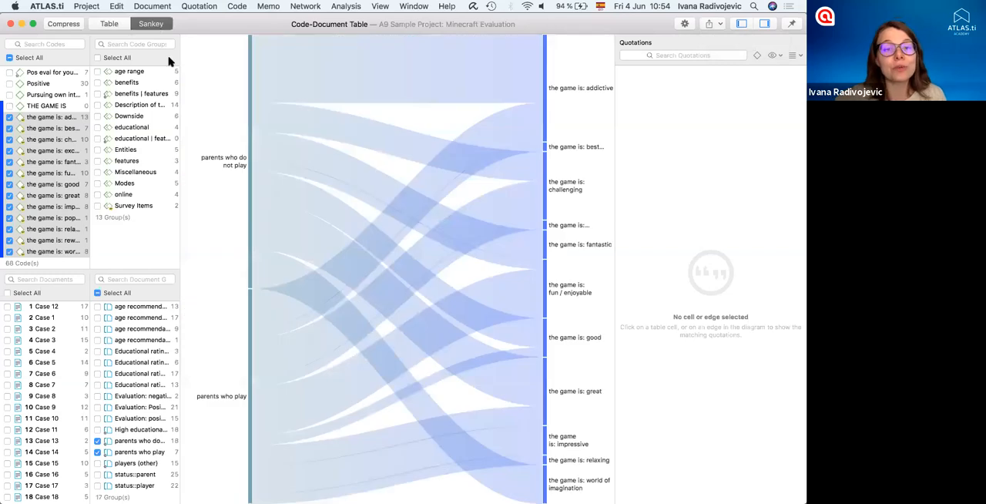
{"action": "left_click", "coordinate": [248, 187]}
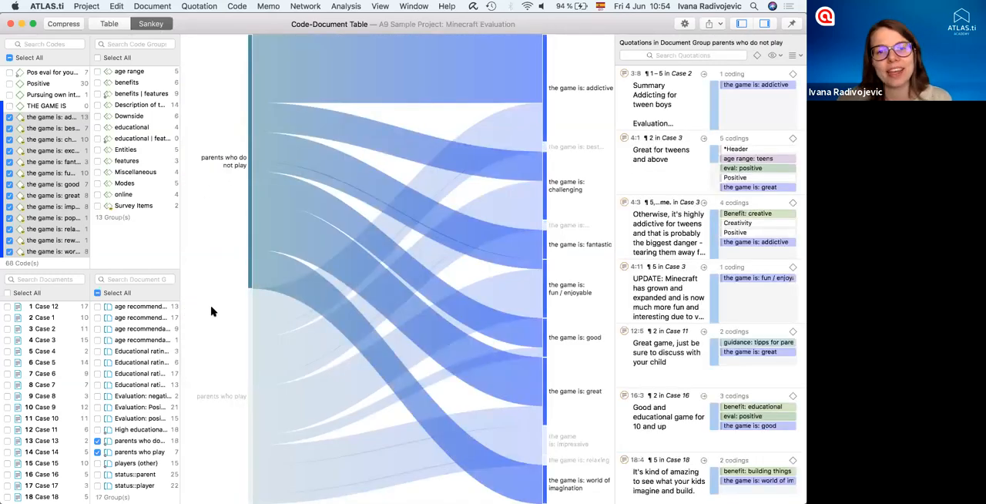
{"action": "left_click", "coordinate": [246, 351]}
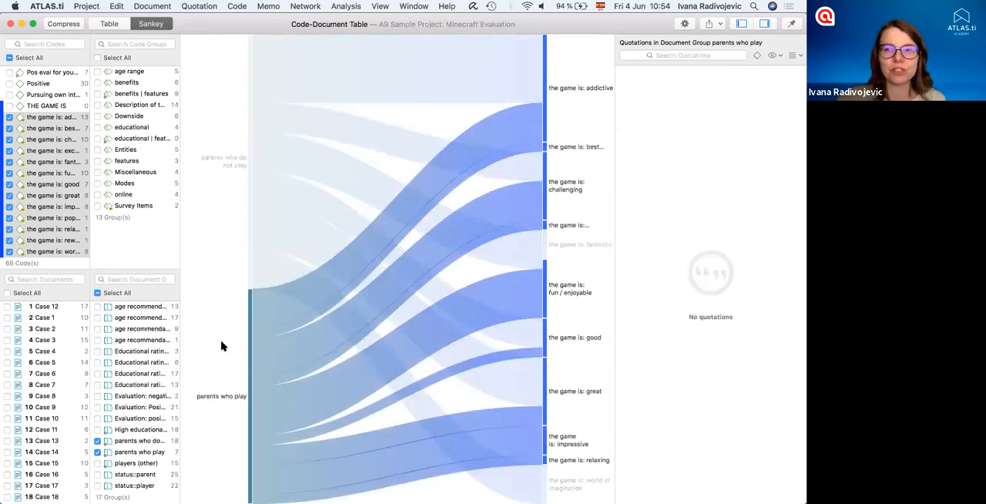
{"action": "left_click", "coordinate": [221, 346]}
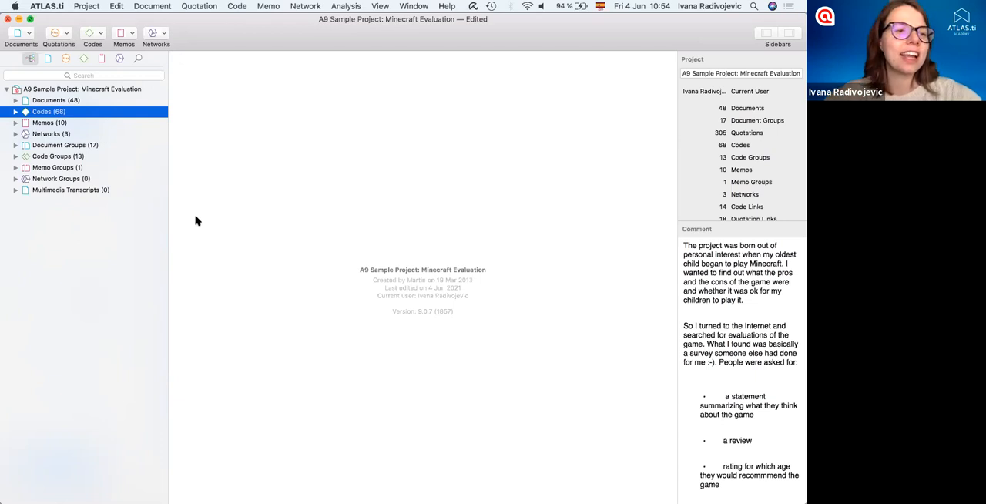
- Open the network "About monsters and violence in the game" and show previews of its quotations
{"action": "left_click", "coordinate": [16, 133]}
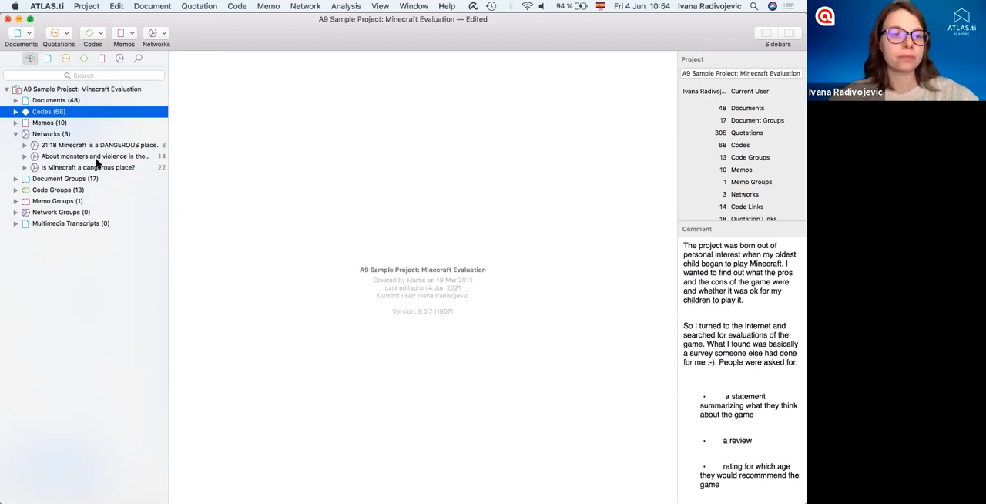
{"action": "left_click", "coordinate": [59, 156]}
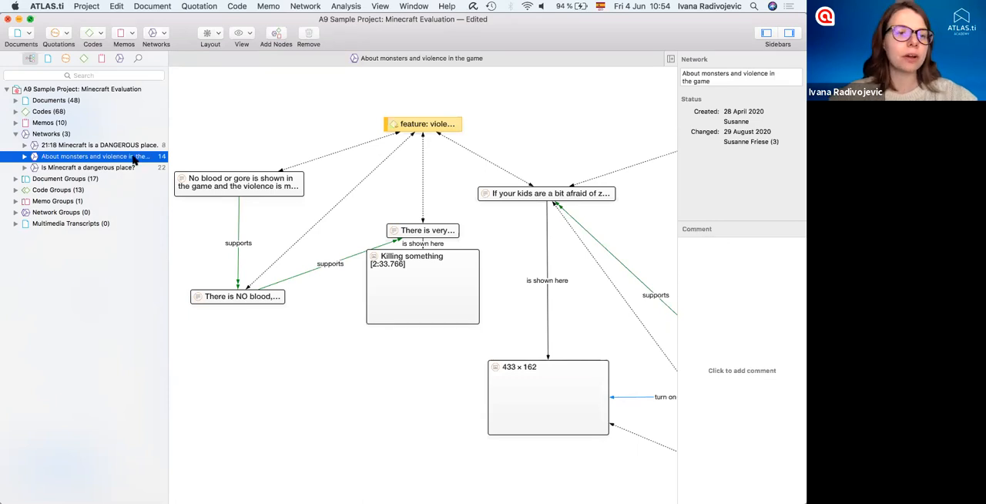
{"action": "scroll", "coordinate": [352, 233], "scroll_direction": "right", "scroll_amount": 3}
{"action": "scroll", "coordinate": [351, 232], "scroll_direction": "right", "scroll_amount": 3}
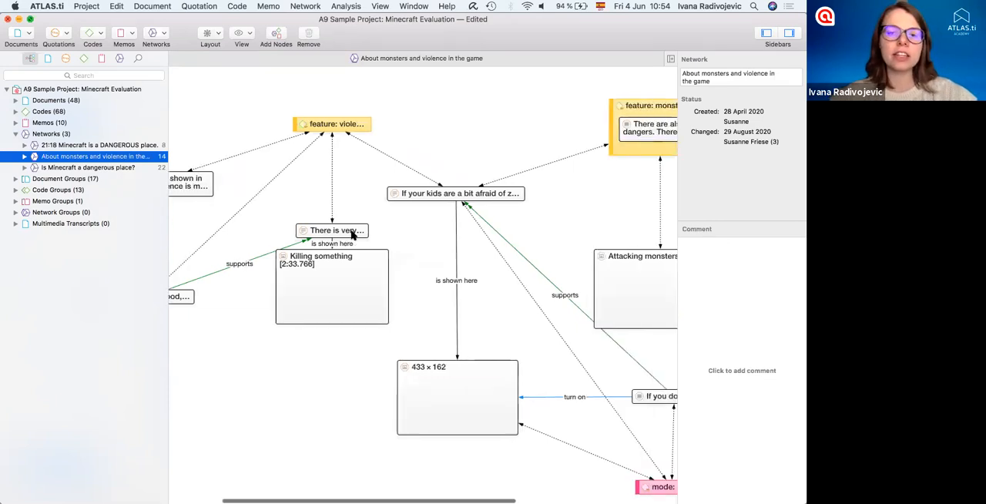
{"action": "scroll", "coordinate": [352, 226], "scroll_direction": "down", "scroll_amount": 5}
{"action": "mouse_move", "coordinate": [312, 106]}
{"action": "left_mouse_down"}
{"action": "mouse_move", "coordinate": [368, 107]}
{"action": "mouse_move", "coordinate": [304, 102]}
{"action": "left_mouse_up"}
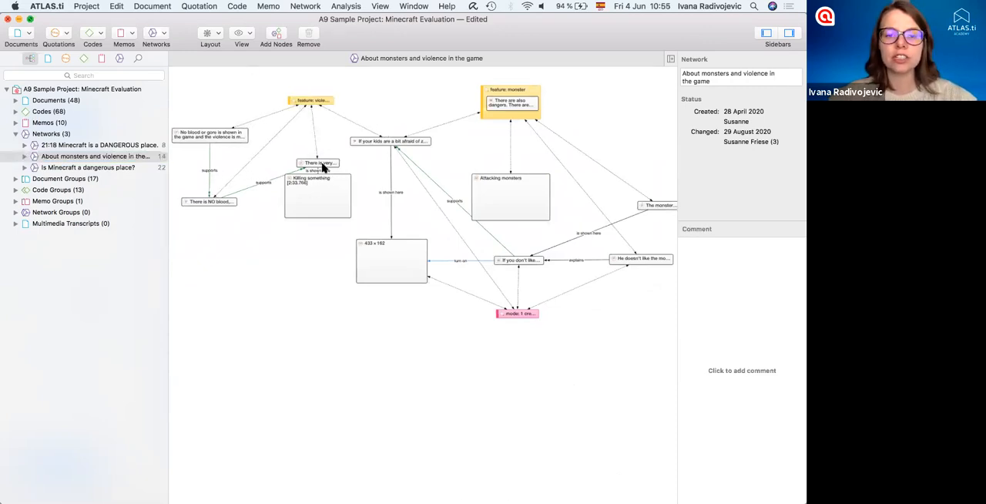
{"action": "left_click", "coordinate": [243, 36]}
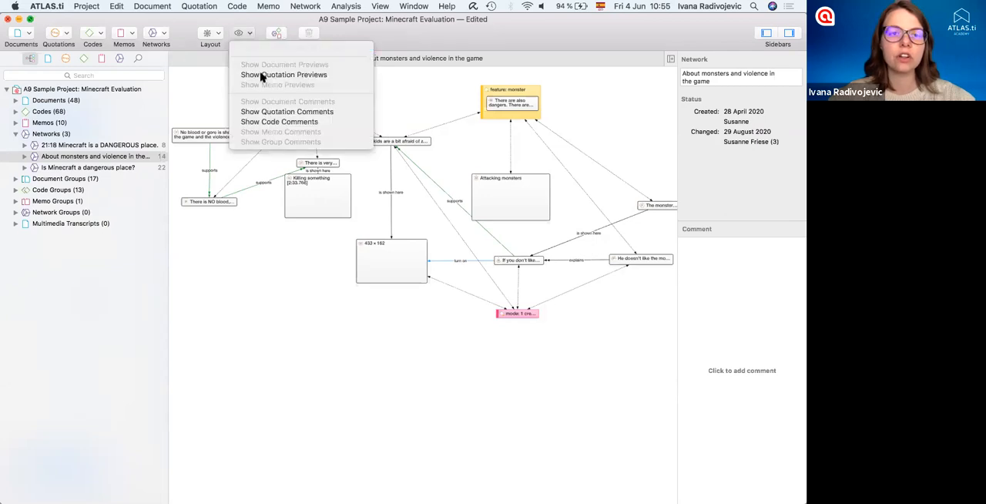
{"action": "left_click", "coordinate": [283, 255]}
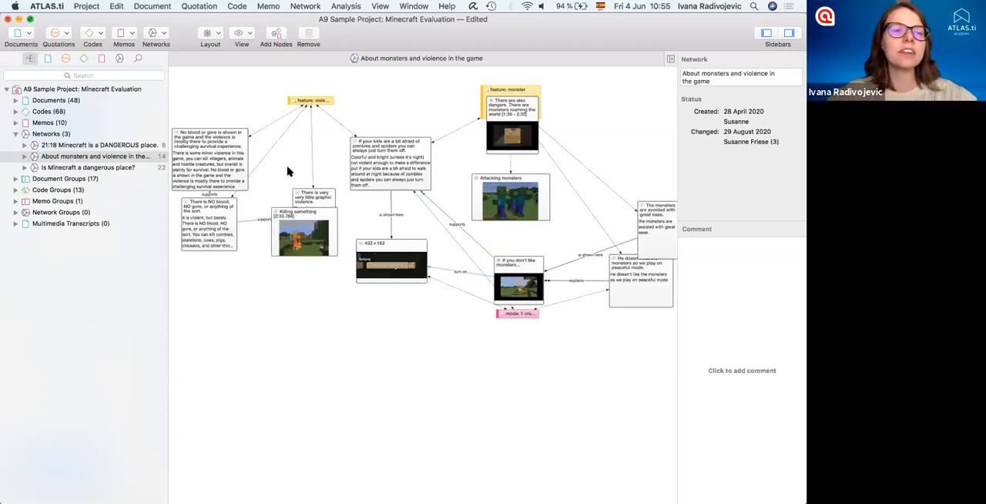
- Create a new network named "World of imagination"
{"action": "left_click", "coordinate": [156, 35]}
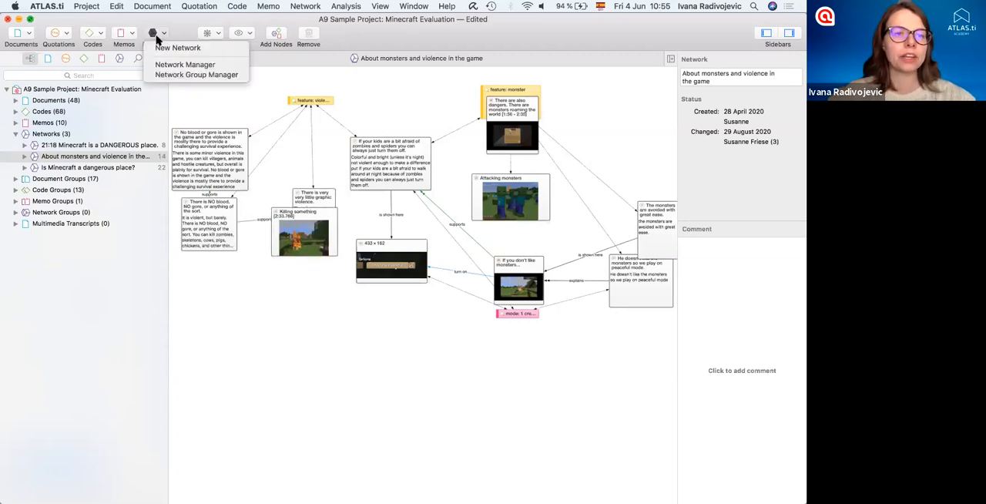
{"action": "left_click", "coordinate": [170, 50]}
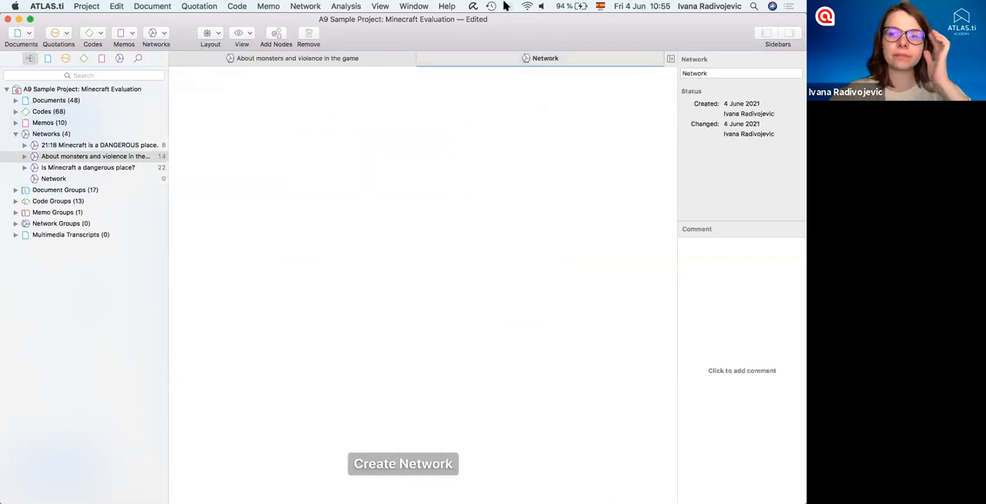
{"action": "left_click_drag", "start_coordinate": [713, 71], "coordinate": [660, 73]}
{"action": "type", "text": "World of imagination"}
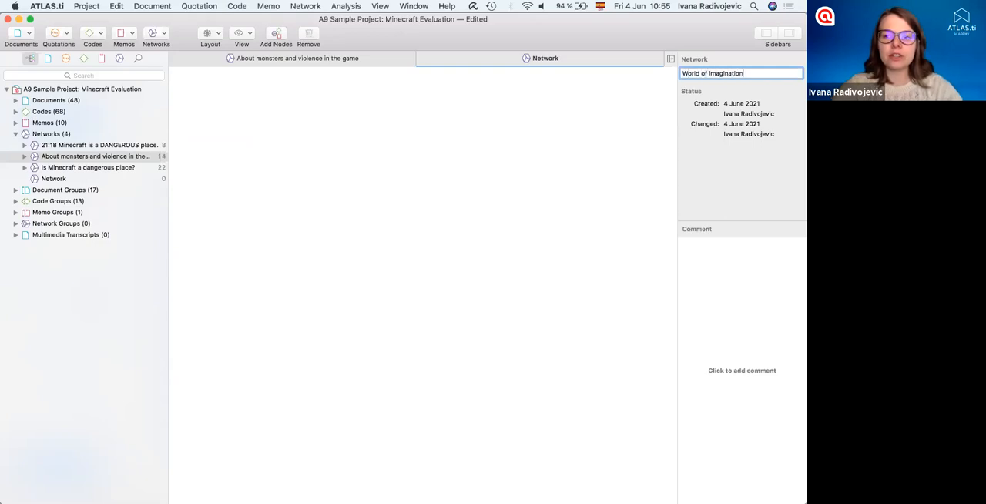
{"action": "key", "text": "Return"}
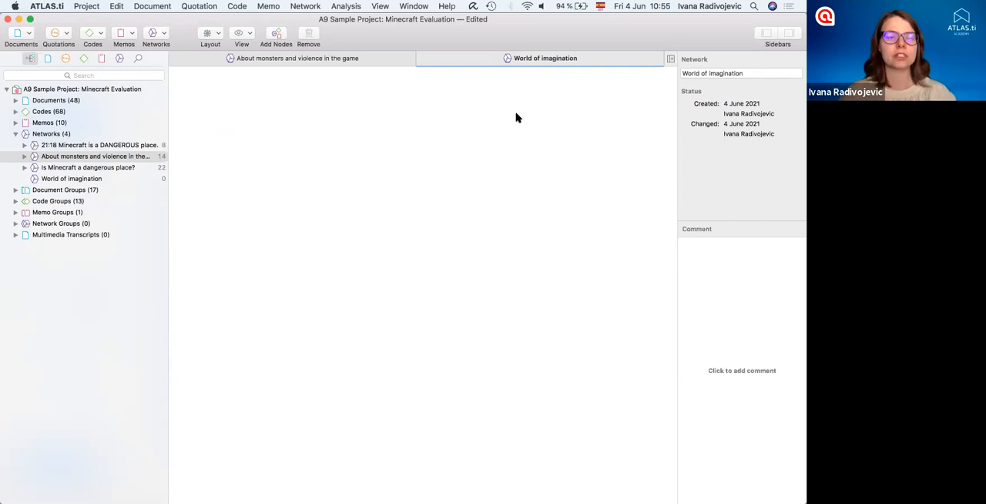
- Add the code "the game is: world of imagination" to the empty network
{"action": "left_click", "coordinate": [16, 134]}
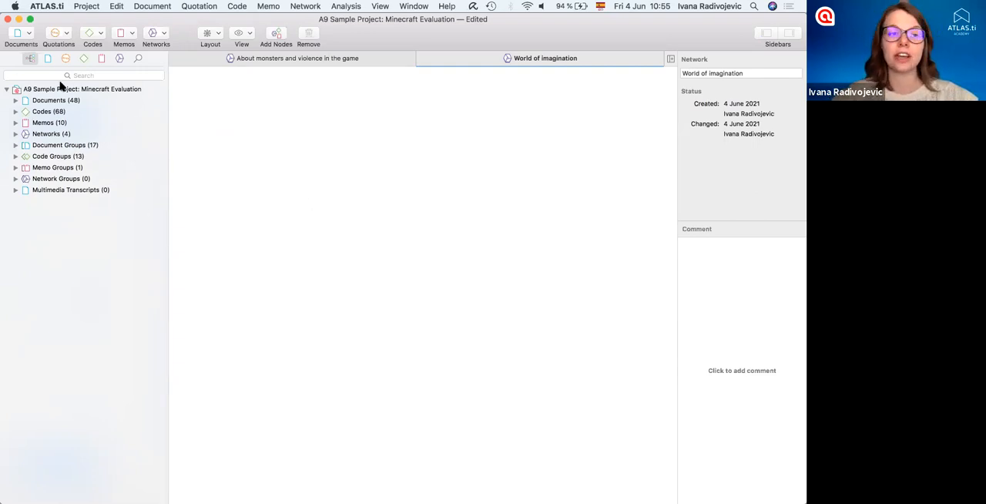
{"action": "left_click", "coordinate": [16, 111]}
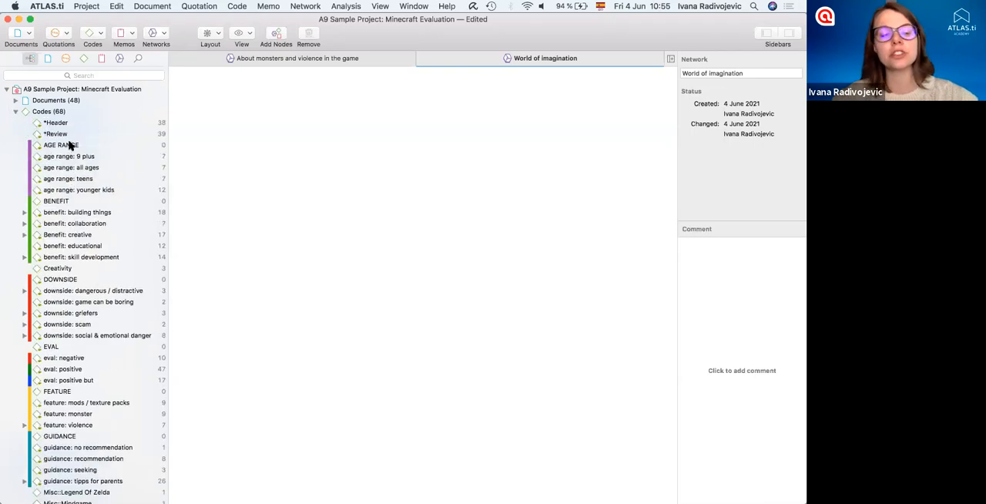
{"action": "scroll", "coordinate": [71, 199], "scroll_direction": "down", "scroll_amount": 5}
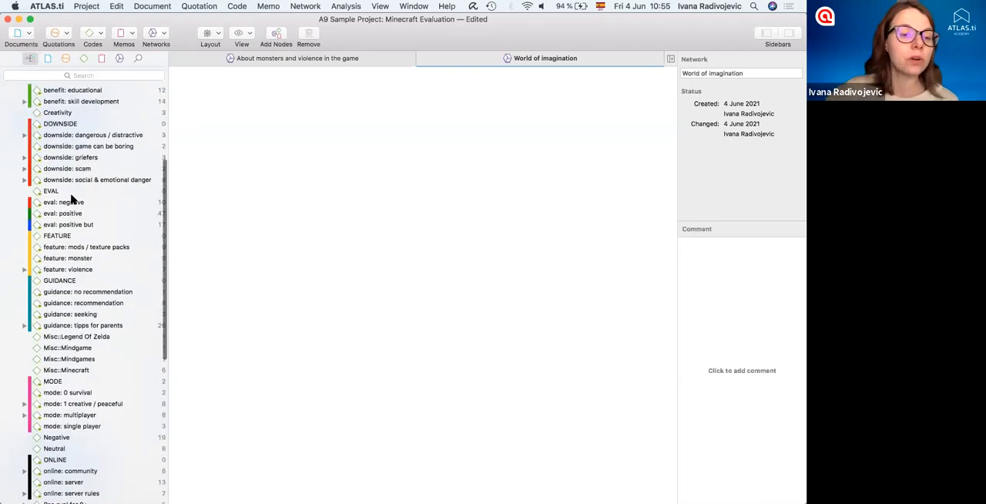
{"action": "scroll", "coordinate": [72, 199], "scroll_direction": "down", "scroll_amount": 10}
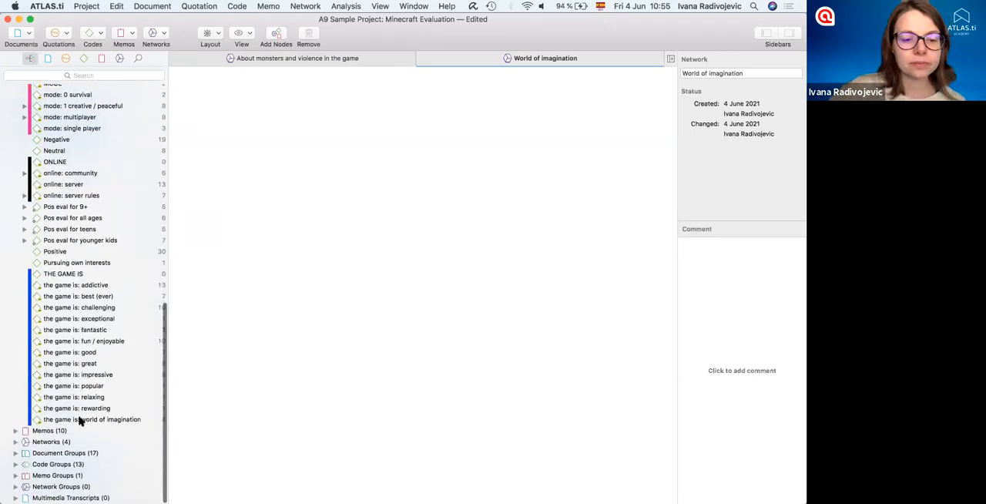
{"action": "left_click_drag", "start_coordinate": [68, 422], "coordinate": [316, 190]}
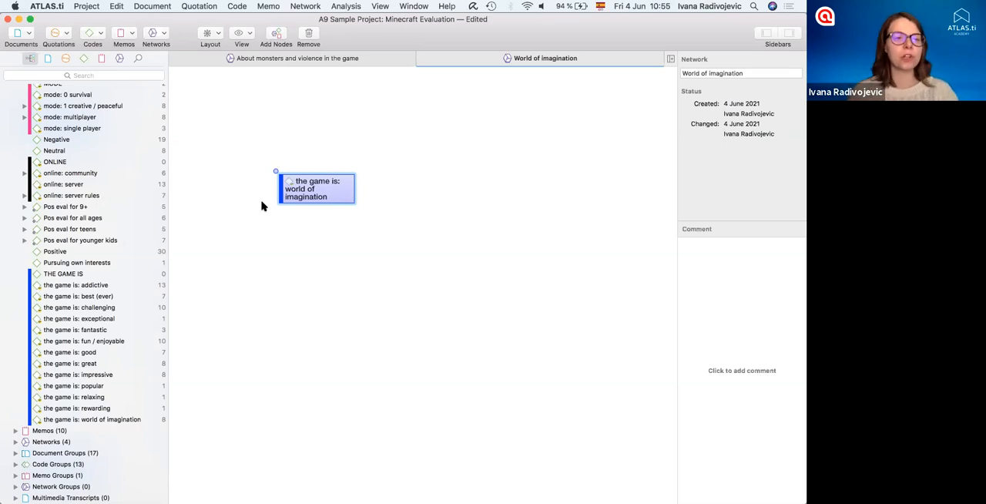
- Add the code "benefit: building things" to the network and arrange both nodes with the new one lower
{"action": "scroll", "coordinate": [124, 235], "scroll_direction": "up", "scroll_amount": 10}
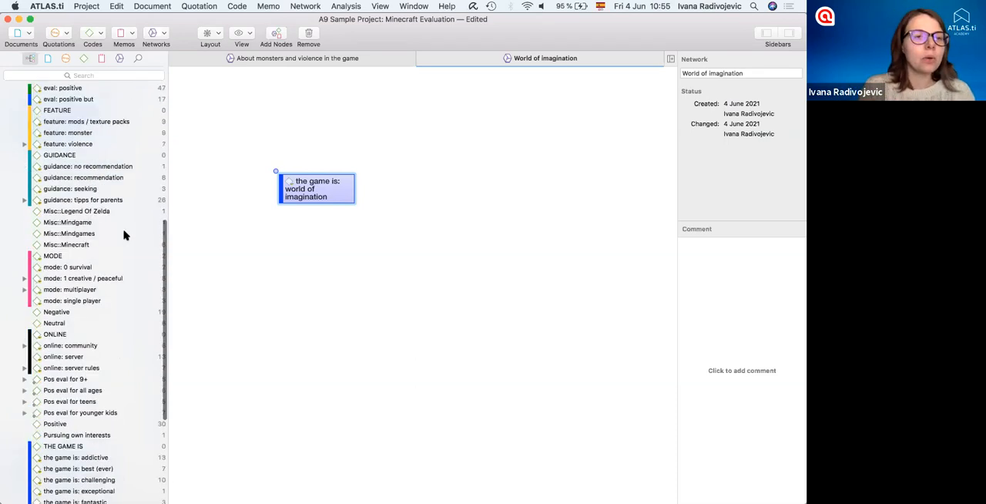
{"action": "scroll", "coordinate": [124, 234], "scroll_direction": "up", "scroll_amount": 7}
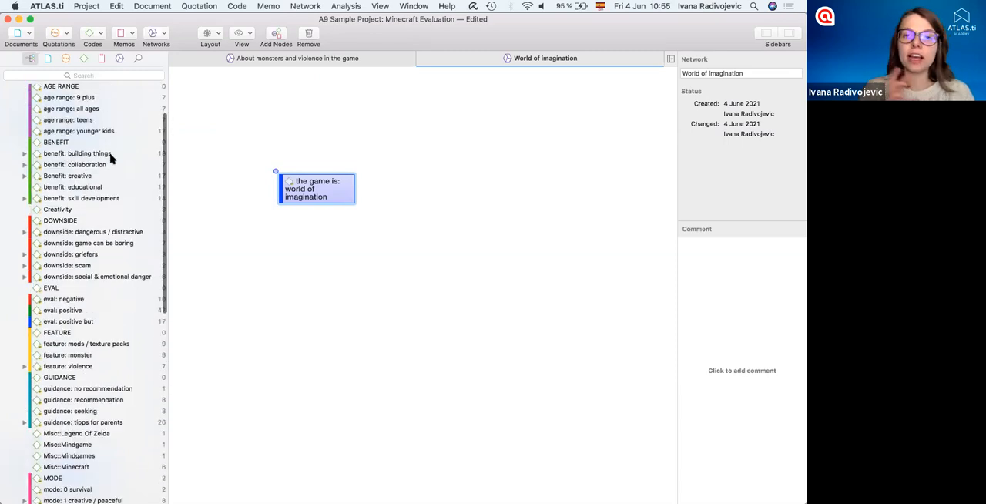
{"action": "left_click_drag", "start_coordinate": [272, 218], "coordinate": [310, 254]}
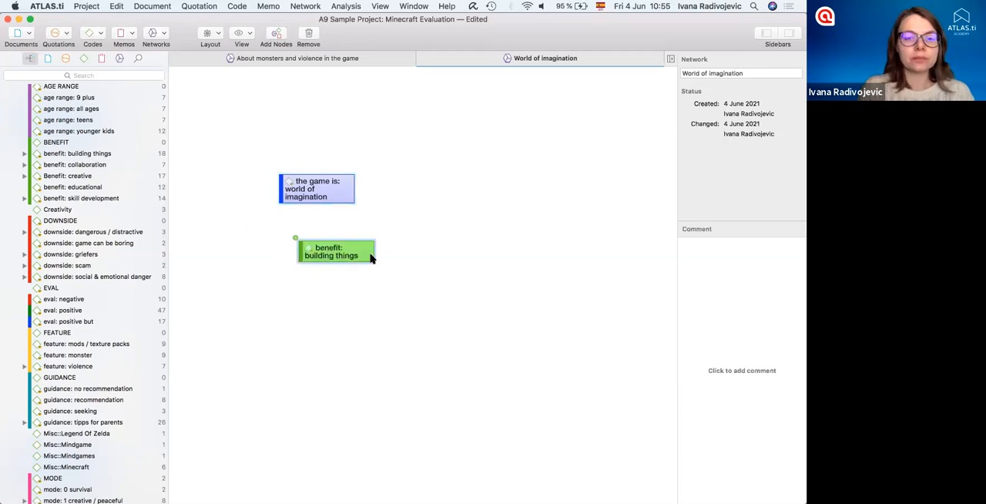
{"action": "left_click_drag", "start_coordinate": [306, 181], "coordinate": [290, 179]}
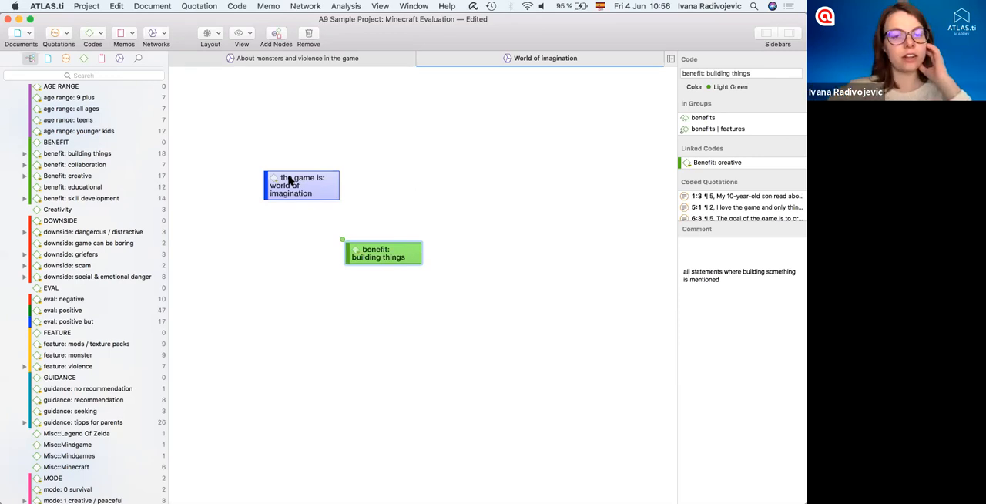
- Link "the game is: world of imagination" to "benefit: building things" with the relation "is associated with"
{"action": "left_click", "coordinate": [290, 179]}
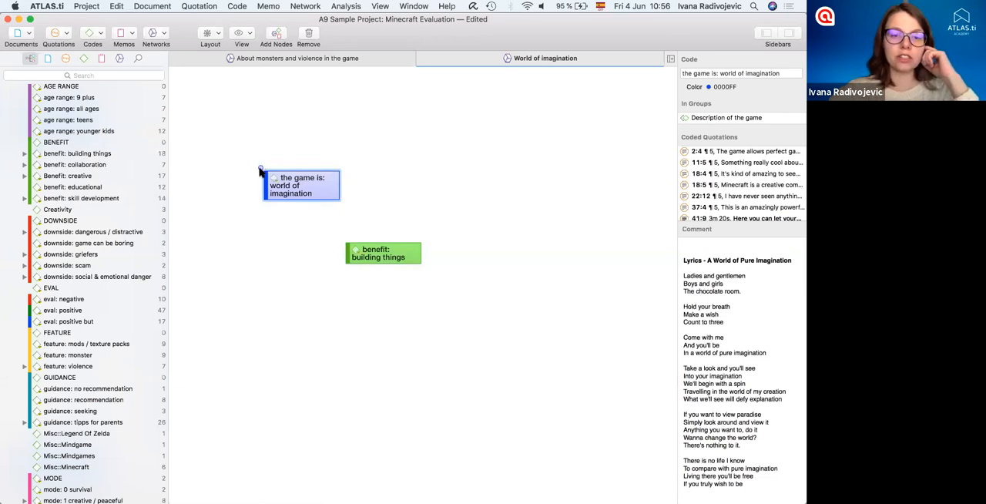
{"action": "left_click_drag", "start_coordinate": [260, 166], "coordinate": [387, 257]}
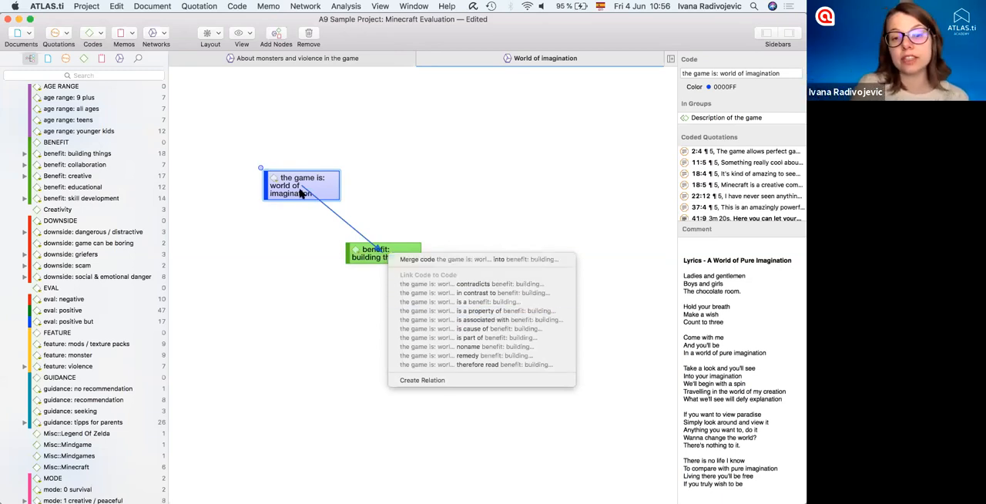
{"action": "left_click", "coordinate": [479, 319]}
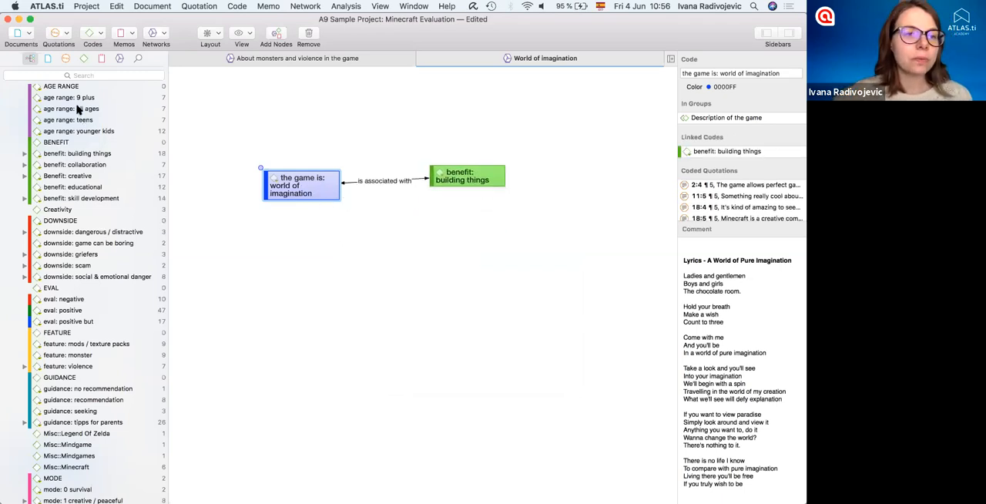
- Add the code "age range: all ages" to the network and link "benefit: building things" to it with "is a property of"
{"action": "left_click_drag", "start_coordinate": [71, 109], "coordinate": [462, 180]}
{"action": "left_click", "coordinate": [421, 313]}
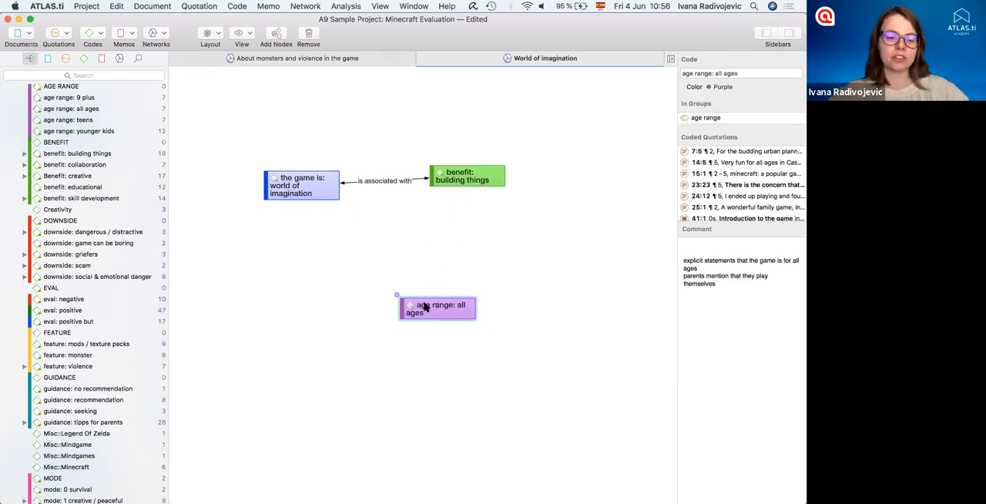
{"action": "left_click", "coordinate": [454, 165]}
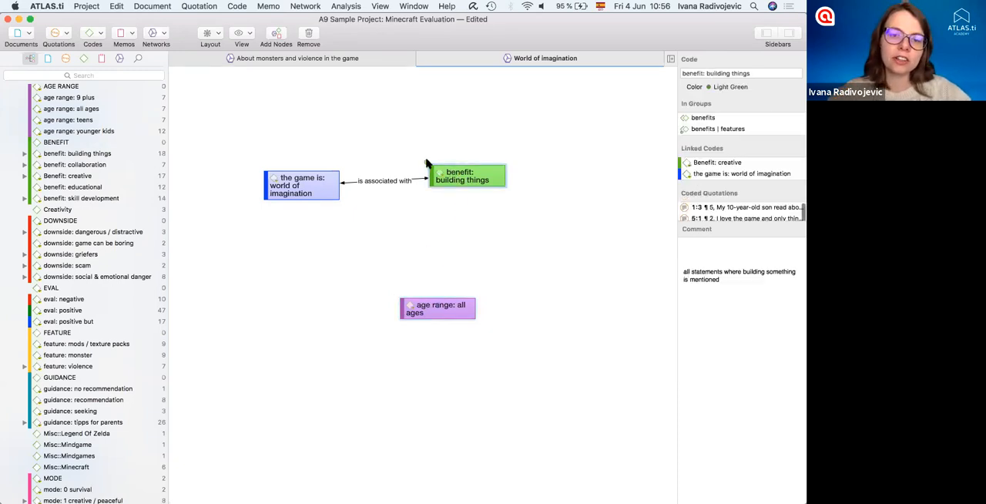
{"action": "left_click_drag", "start_coordinate": [427, 162], "coordinate": [437, 303]}
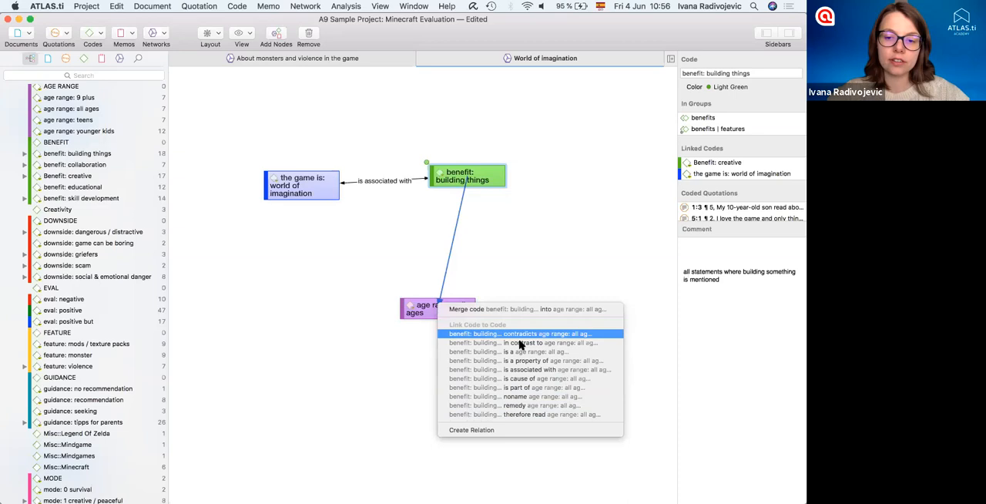
{"action": "left_click", "coordinate": [526, 362]}
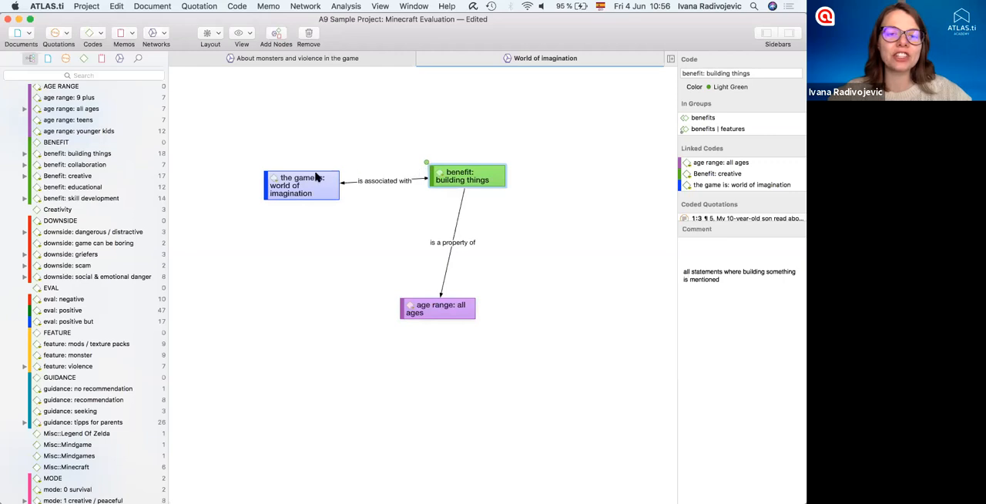
- Link "the game is: world of imagination" to "age range: all ages" with a new black, asymmetric relation named "important for"
{"action": "left_click", "coordinate": [264, 171]}
{"action": "left_click_drag", "start_coordinate": [421, 305], "coordinate": [426, 311]}
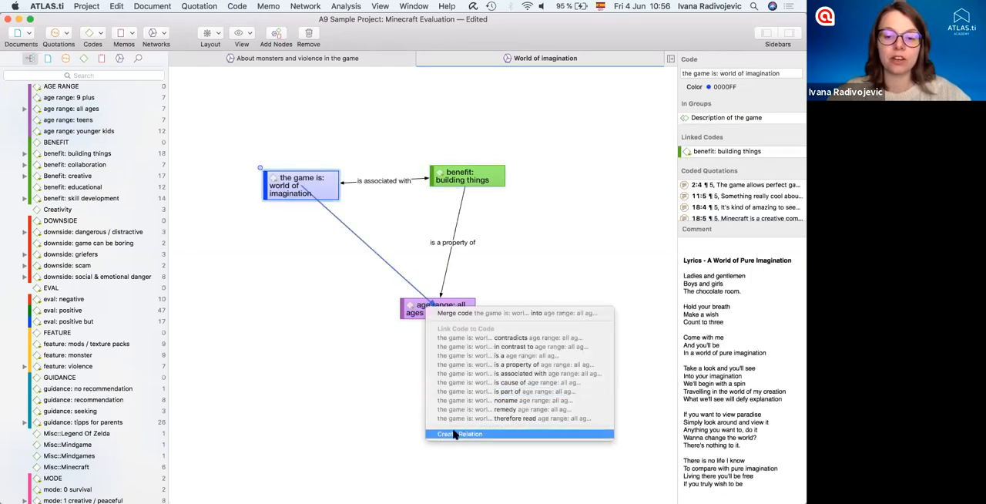
{"action": "left_click", "coordinate": [455, 434]}
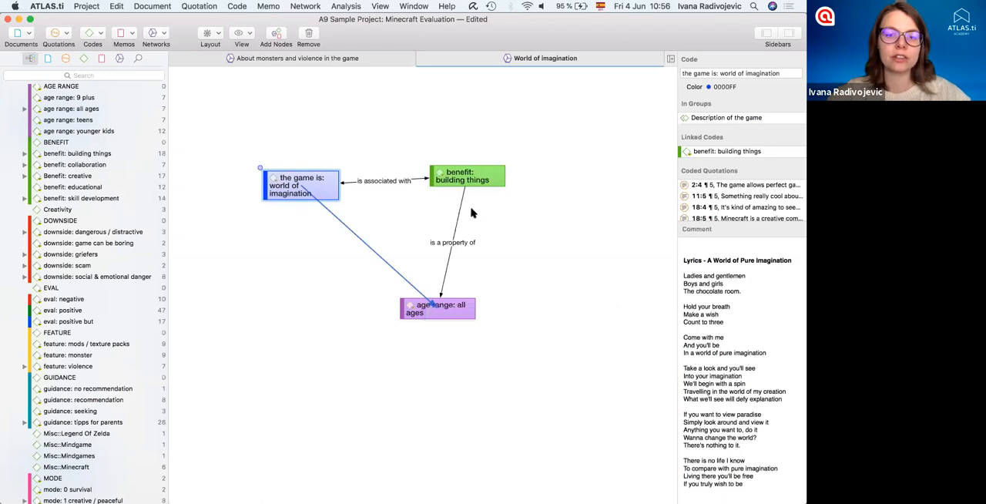
{"action": "type", "text": "important for"}
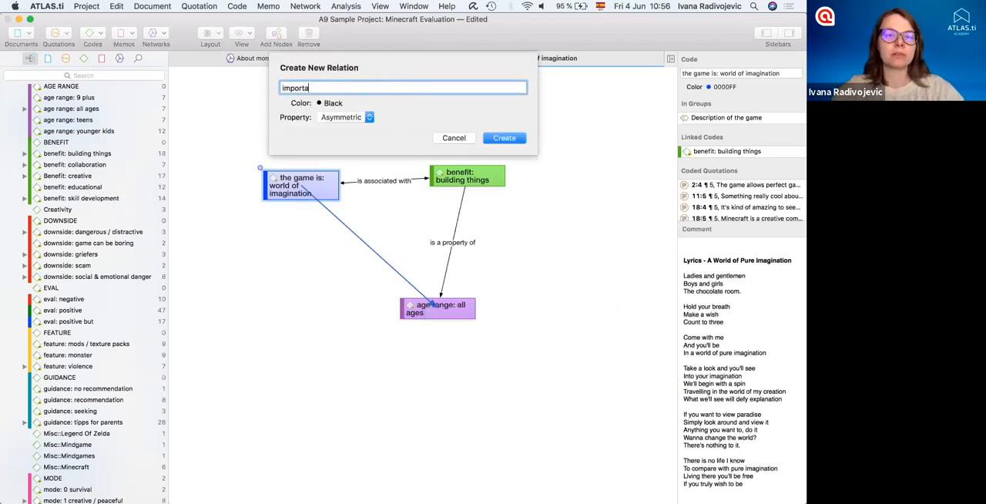
{"action": "left_click", "coordinate": [330, 102]}
{"action": "left_click", "coordinate": [504, 138]}
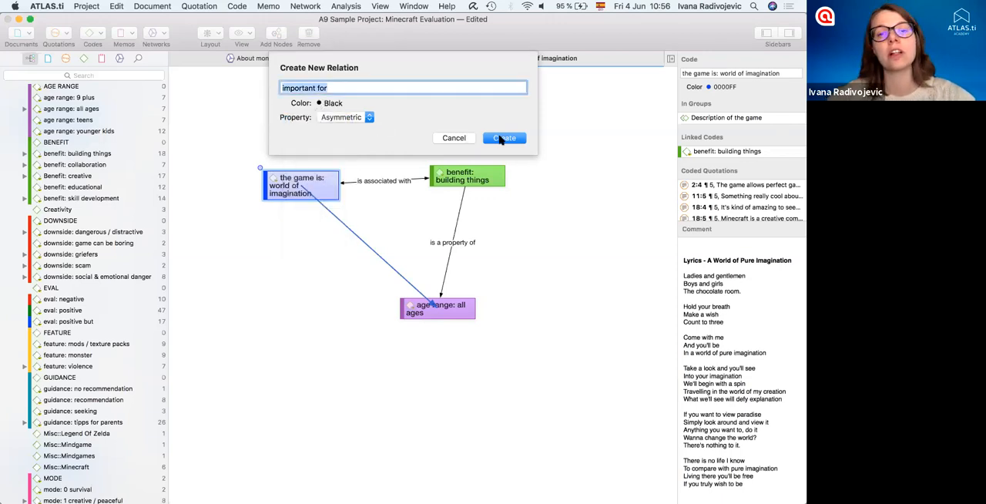
{"action": "left_click", "coordinate": [504, 138]}
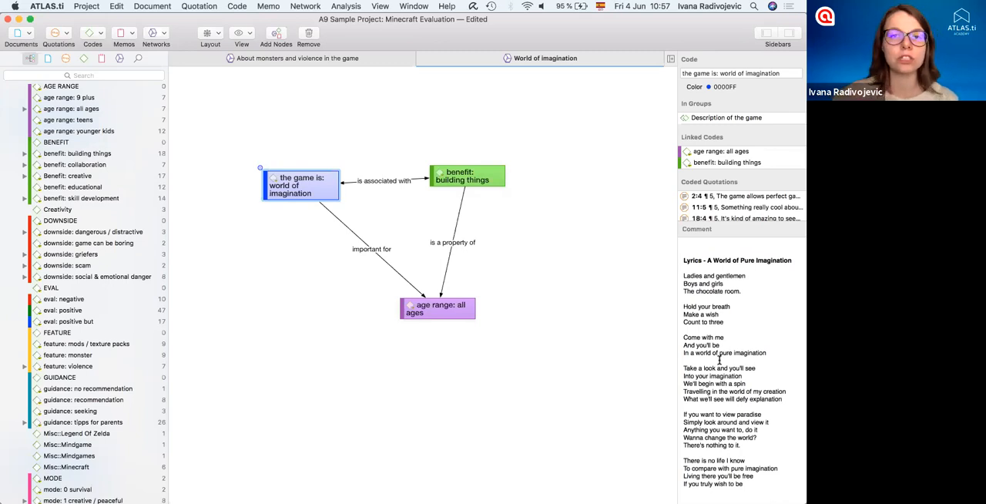
- Show code comments in the network, then enlarge the "the game is: world of imagination" node and place it beside "benefit: building things"
{"action": "left_click", "coordinate": [245, 33]}
{"action": "left_click", "coordinate": [274, 122]}
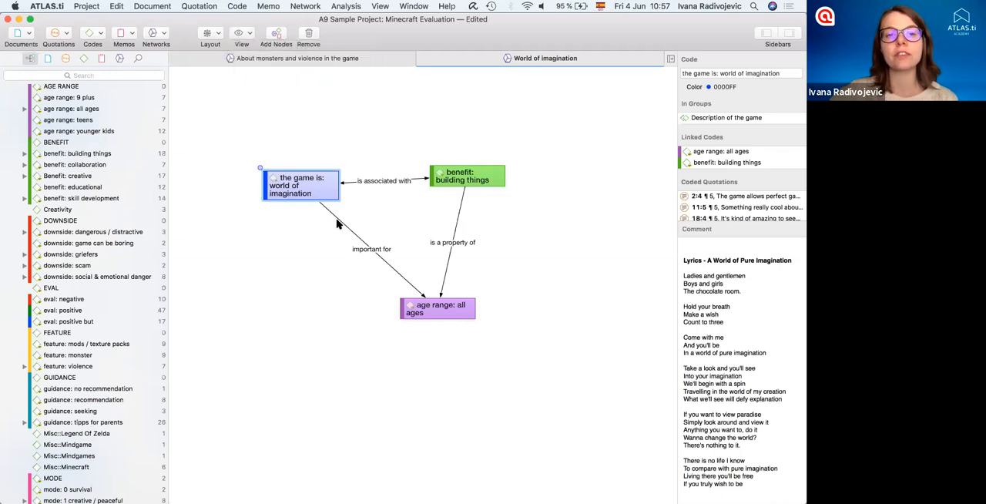
{"action": "left_click_drag", "start_coordinate": [290, 186], "coordinate": [264, 109]}
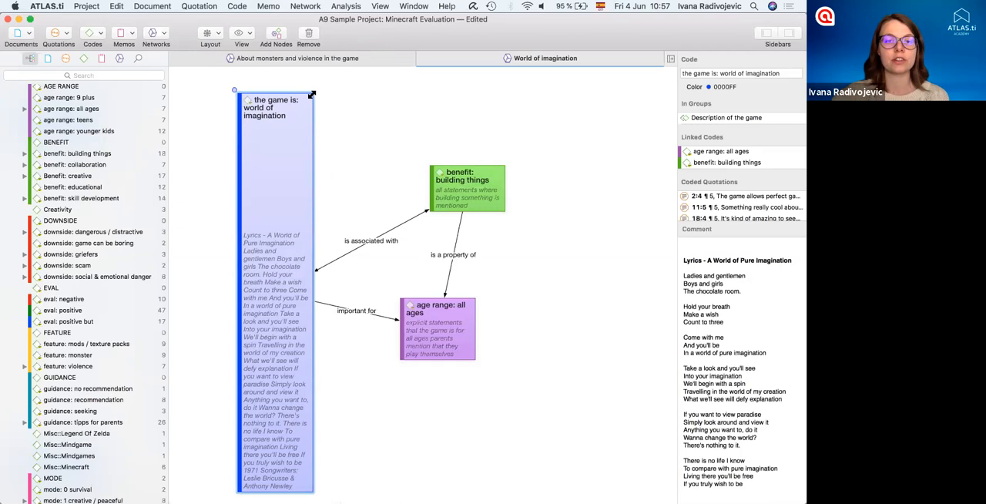
{"action": "left_click_drag", "start_coordinate": [313, 95], "coordinate": [379, 330]}
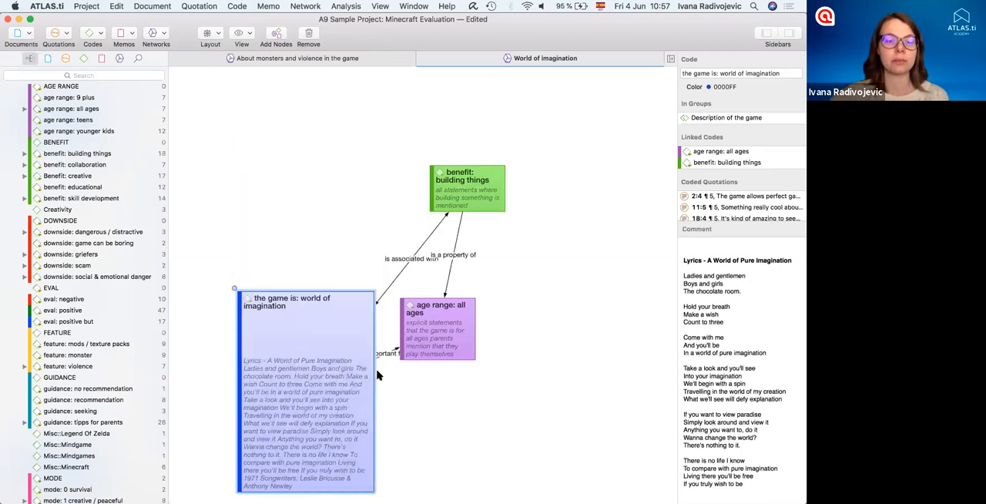
{"action": "left_click_drag", "start_coordinate": [332, 394], "coordinate": [308, 121]}
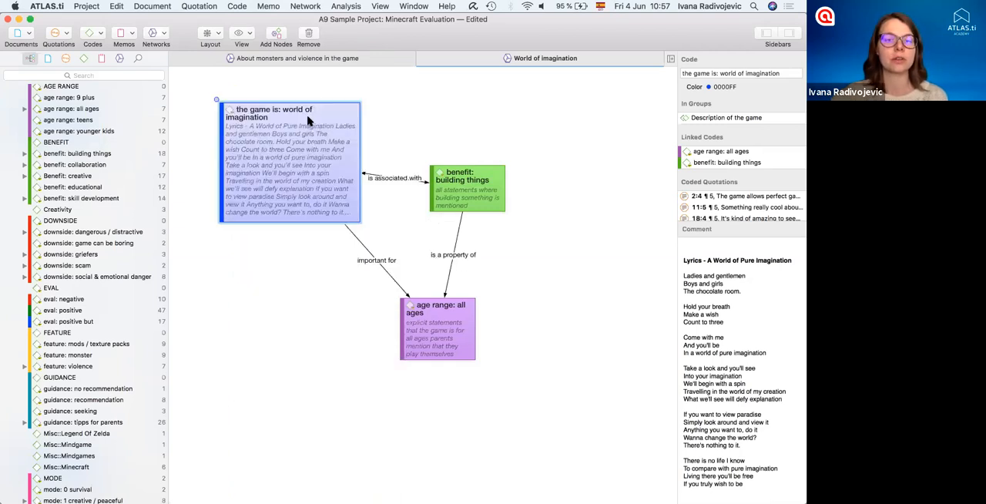
{"action": "left_click_drag", "start_coordinate": [277, 180], "coordinate": [275, 184]}
{"action": "left_click", "coordinate": [278, 254]}
{"action": "left_click", "coordinate": [277, 163]}
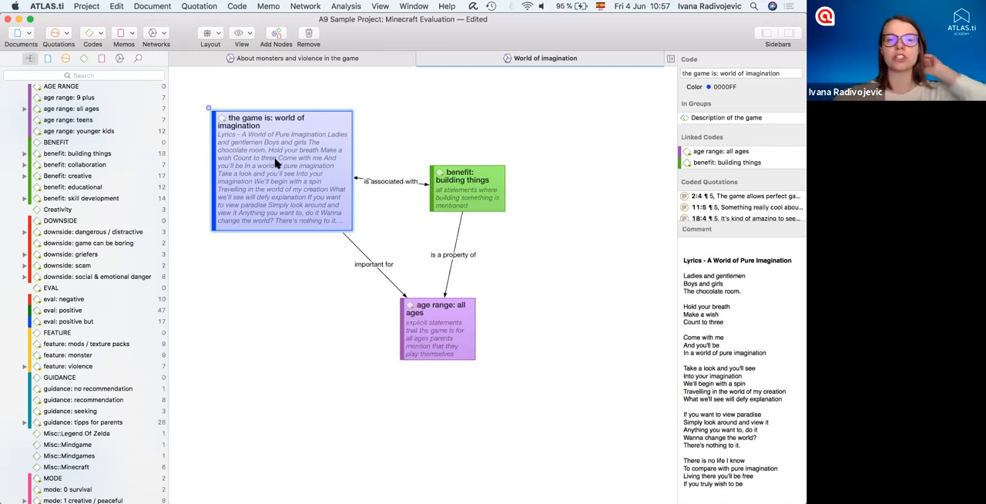
- Add the neighboring quotations of "the game is: world of imagination" to the network and show quotation previews
{"action": "right_click", "coordinate": [277, 162]}
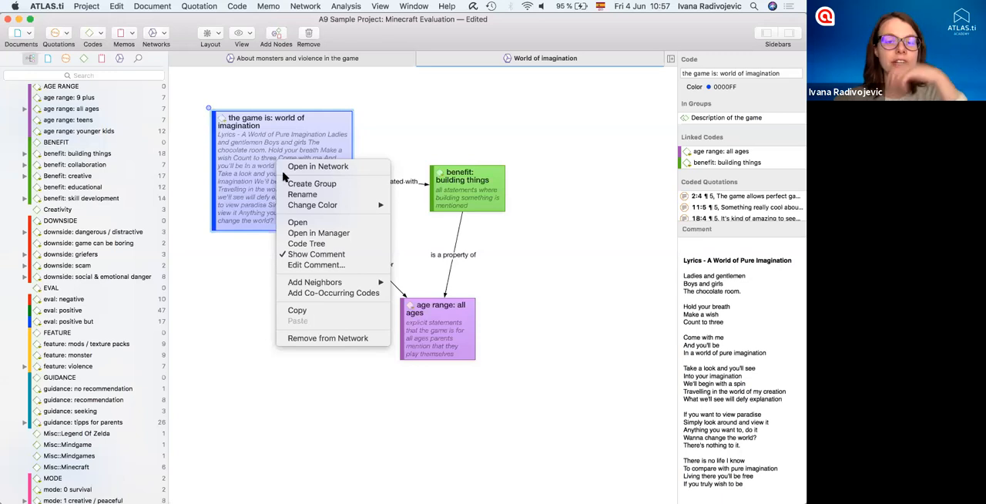
{"action": "mouse_move", "coordinate": [316, 285]}
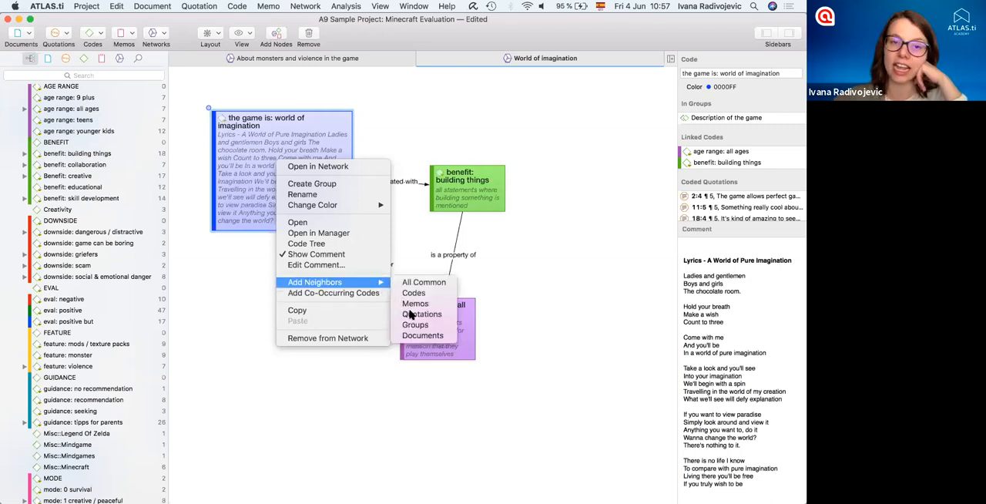
{"action": "left_click", "coordinate": [410, 313]}
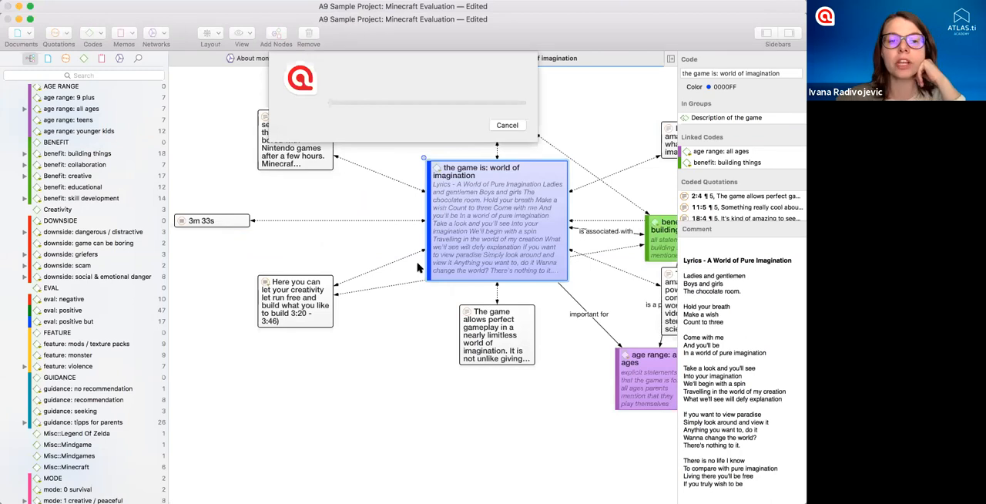
{"action": "left_click", "coordinate": [247, 33]}
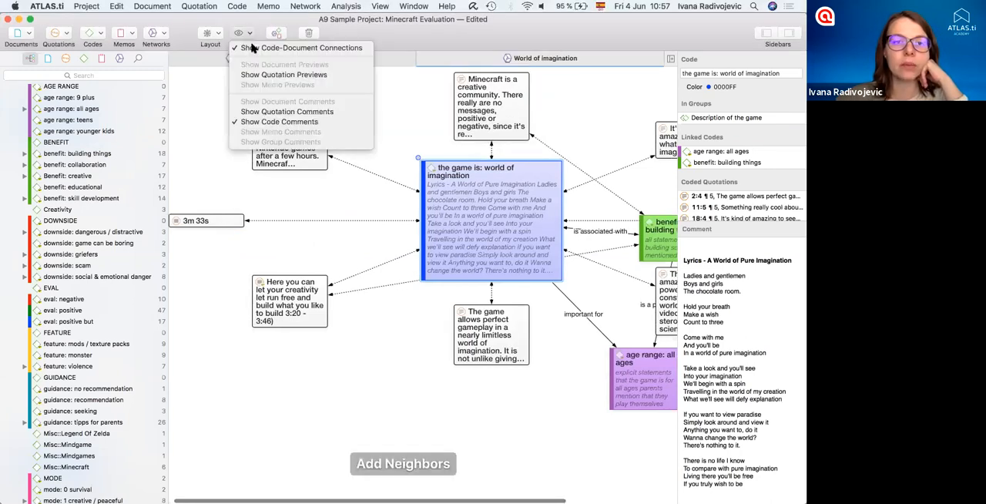
{"action": "left_click", "coordinate": [328, 75]}
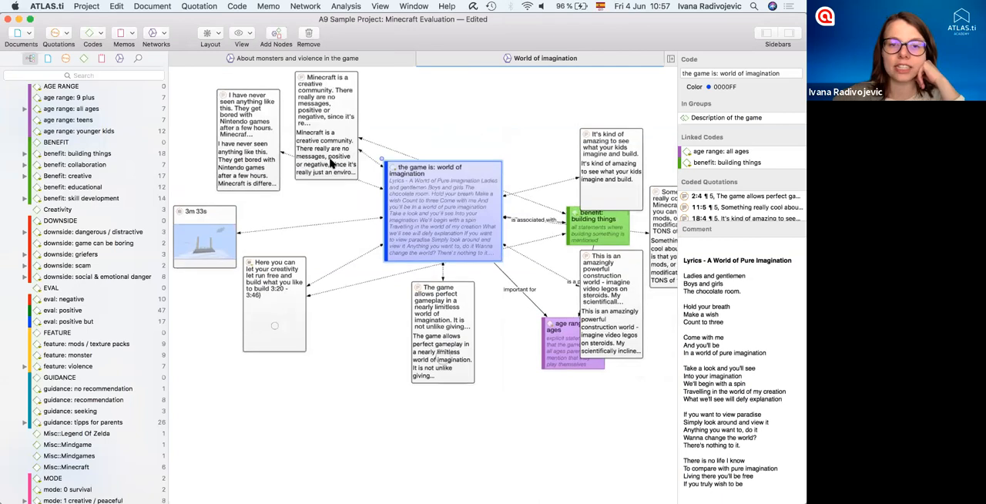
- Rearrange the network, spreading the quotations around "the game is: world of imagination" and placing "benefit: building things" above and beside it
{"action": "left_click", "coordinate": [432, 299]}
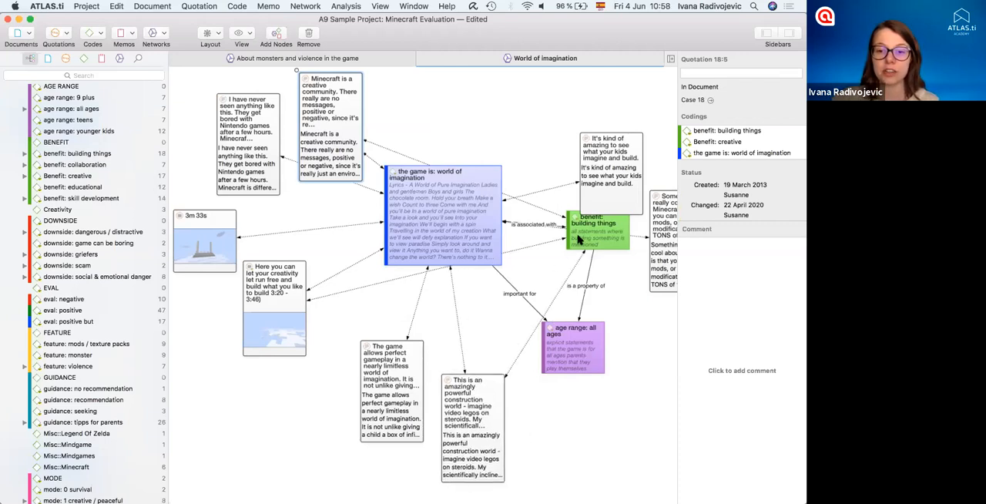
{"action": "left_click_drag", "start_coordinate": [577, 238], "coordinate": [530, 293]}
{"action": "left_click_drag", "start_coordinate": [397, 240], "coordinate": [345, 304]}
{"action": "left_click_drag", "start_coordinate": [543, 300], "coordinate": [506, 185]}
{"action": "left_click_drag", "start_coordinate": [346, 114], "coordinate": [401, 101]}
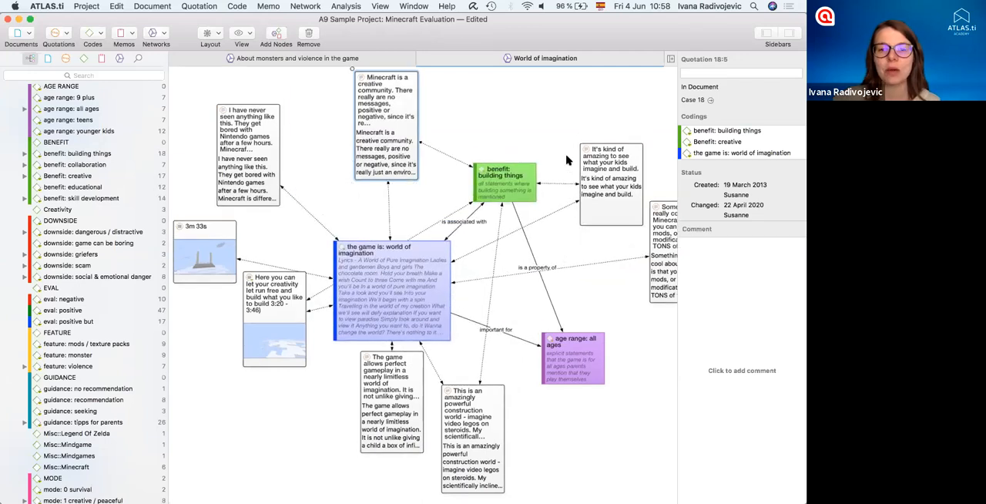
{"action": "left_click_drag", "start_coordinate": [587, 161], "coordinate": [549, 154]}
{"action": "left_click_drag", "start_coordinate": [336, 120], "coordinate": [237, 108]}
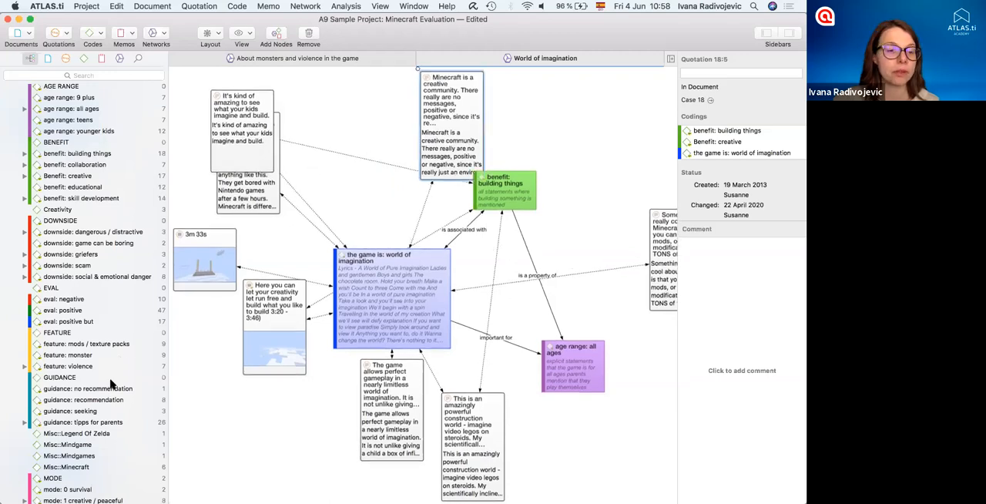
- Add the memo "Building things" to the network, in the free area below the quotations
{"action": "scroll", "coordinate": [110, 382], "scroll_direction": "down", "scroll_amount": 10}
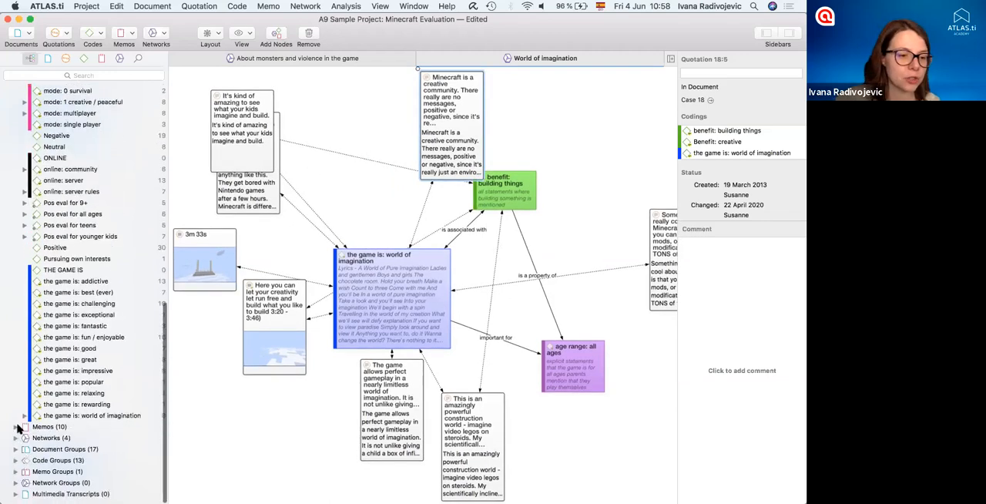
{"action": "left_click", "coordinate": [55, 432]}
{"action": "scroll", "coordinate": [77, 346], "scroll_direction": "down", "scroll_amount": 5}
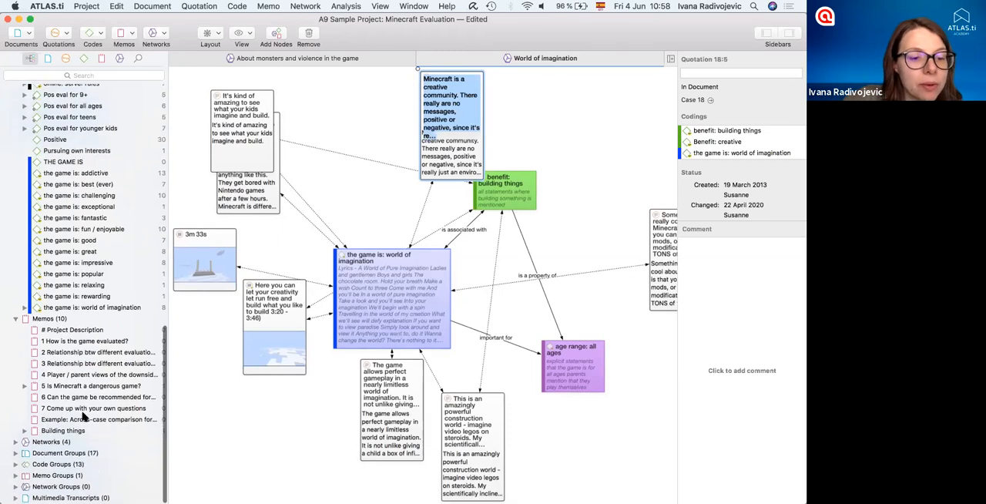
{"action": "left_click_drag", "start_coordinate": [249, 428], "coordinate": [332, 443]}
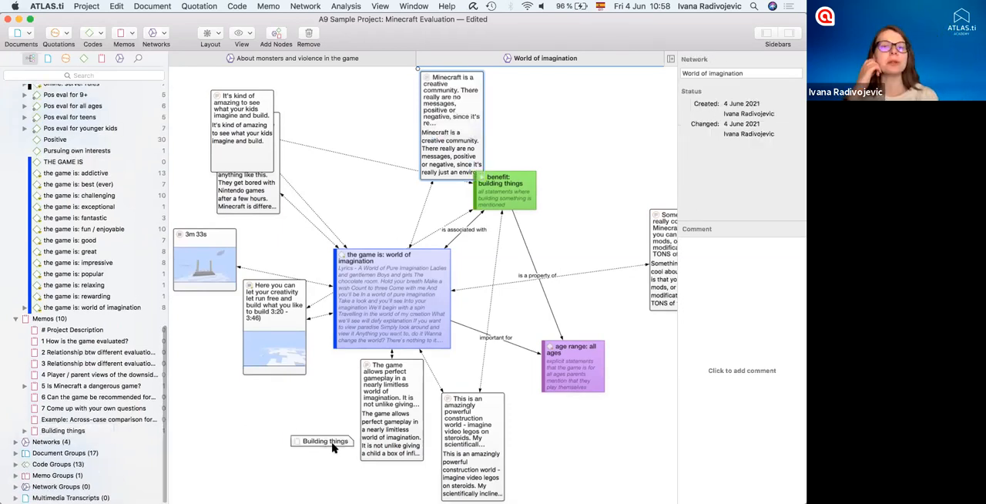
- Show memo previews and link the "Building things" memo to the code "the game is: world of imagination"
{"action": "left_click", "coordinate": [251, 39]}
{"action": "left_click", "coordinate": [274, 85]}
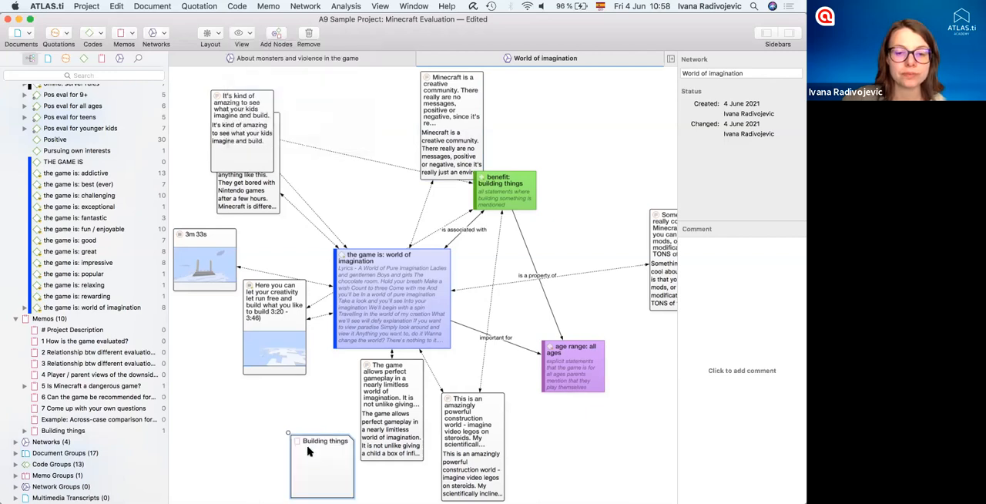
{"action": "left_click_drag", "start_coordinate": [227, 421], "coordinate": [207, 406]}
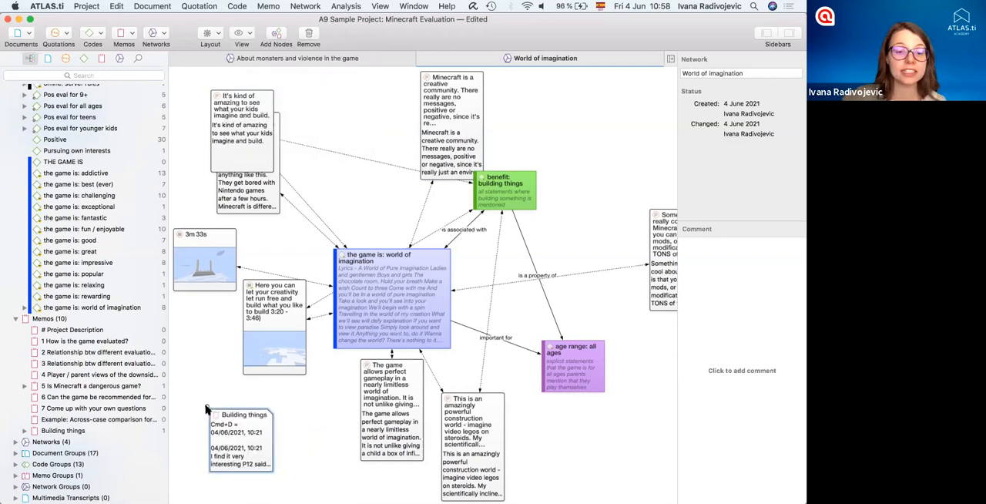
{"action": "left_click_drag", "start_coordinate": [351, 343], "coordinate": [362, 327]}
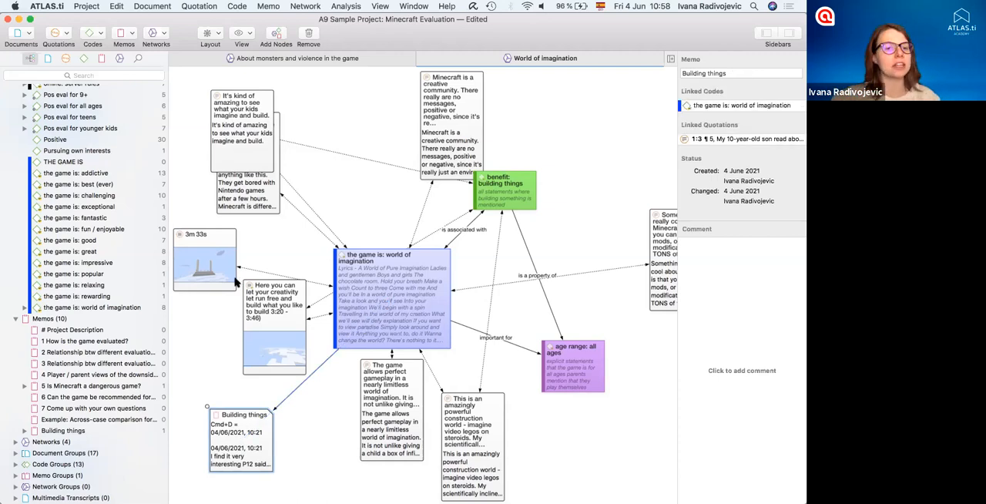
- Link the quotation "Here you can let your creativity run free" to "Minecraft is a creative community" with the relation "contradicts"
{"action": "left_click_drag", "start_coordinate": [248, 290], "coordinate": [262, 299]}
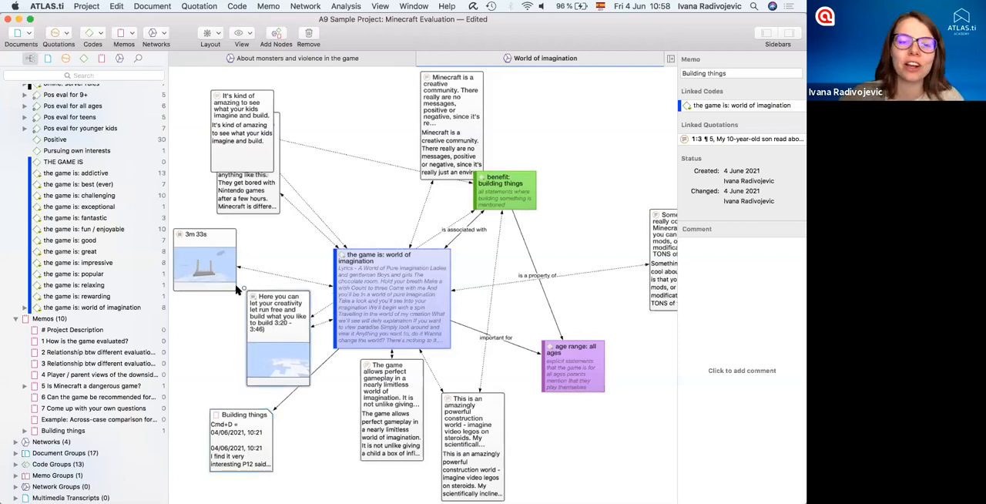
{"action": "left_click_drag", "start_coordinate": [345, 165], "coordinate": [301, 214]}
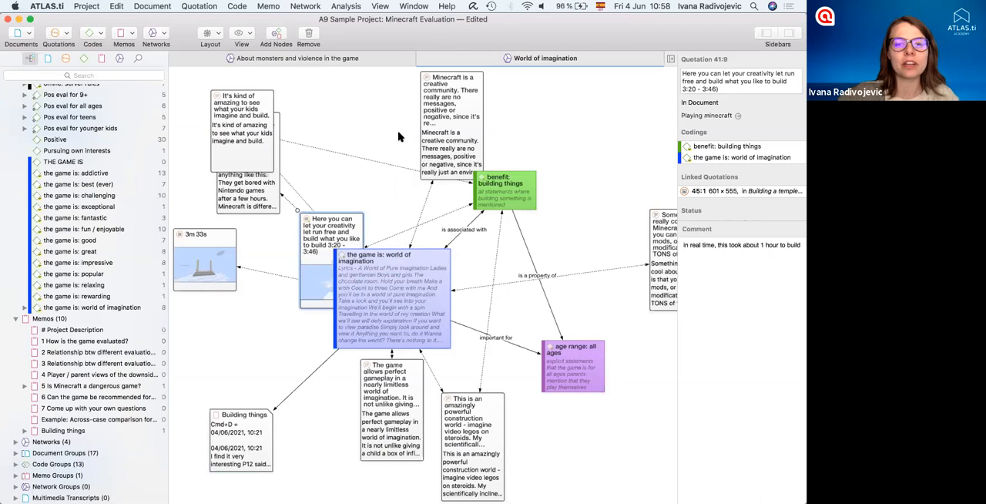
{"action": "left_click_drag", "start_coordinate": [432, 132], "coordinate": [432, 129]}
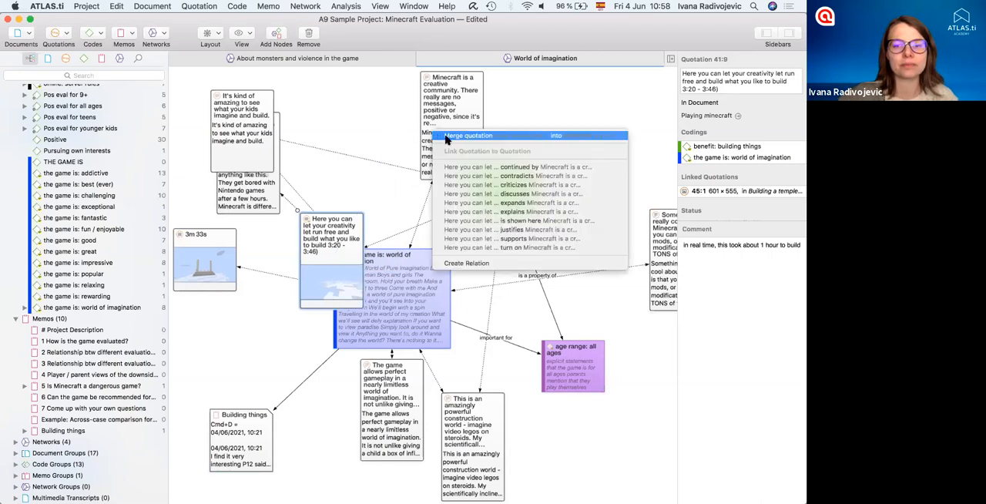
{"action": "left_click", "coordinate": [517, 176]}
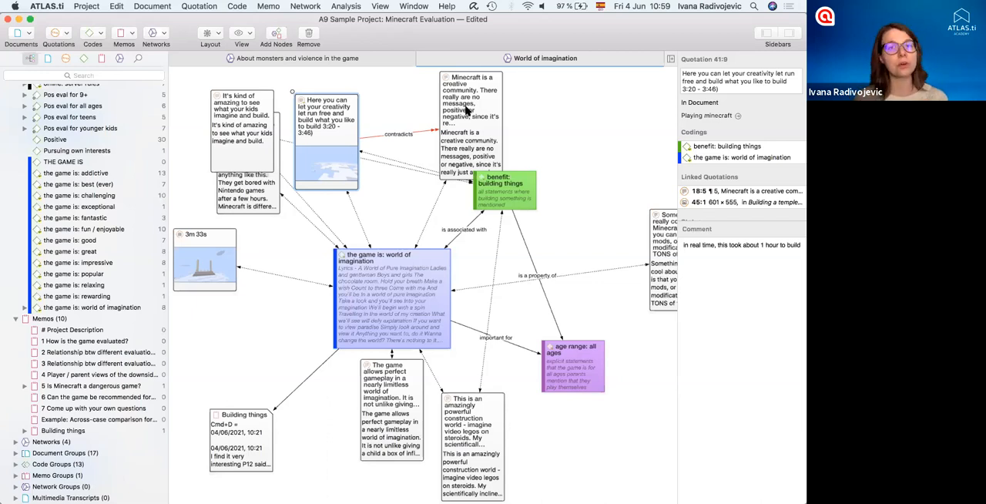
- Open the network "About monsters and violence in the game"
{"action": "left_click", "coordinate": [345, 60]}
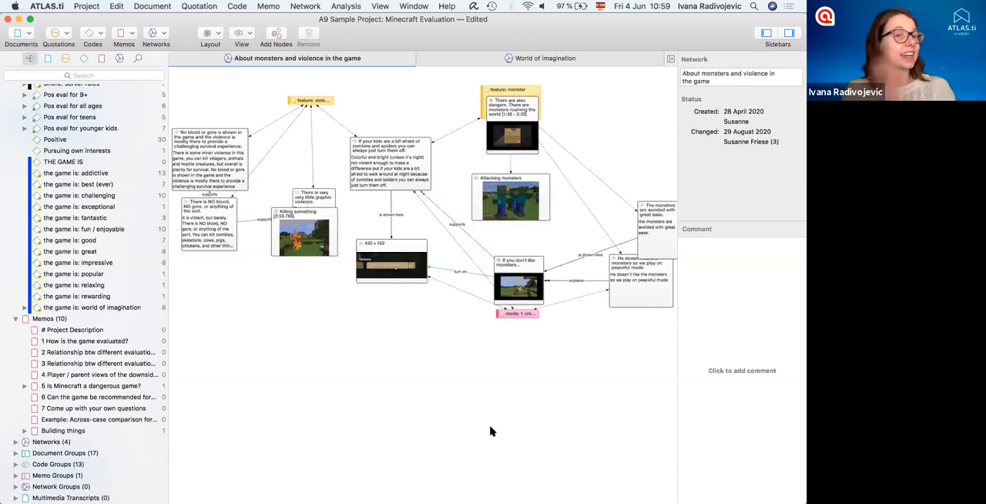
- Switch to PowerPoint, present the closing contact slide as a slide show, end the show and return to ATLAS.ti
{"action": "mouse_move", "coordinate": [508, 499]}
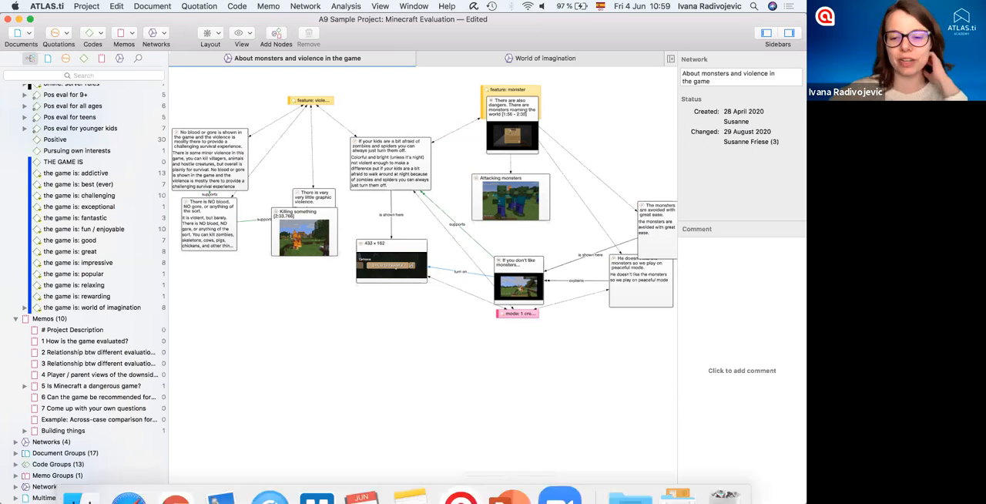
{"action": "left_click", "coordinate": [508, 475]}
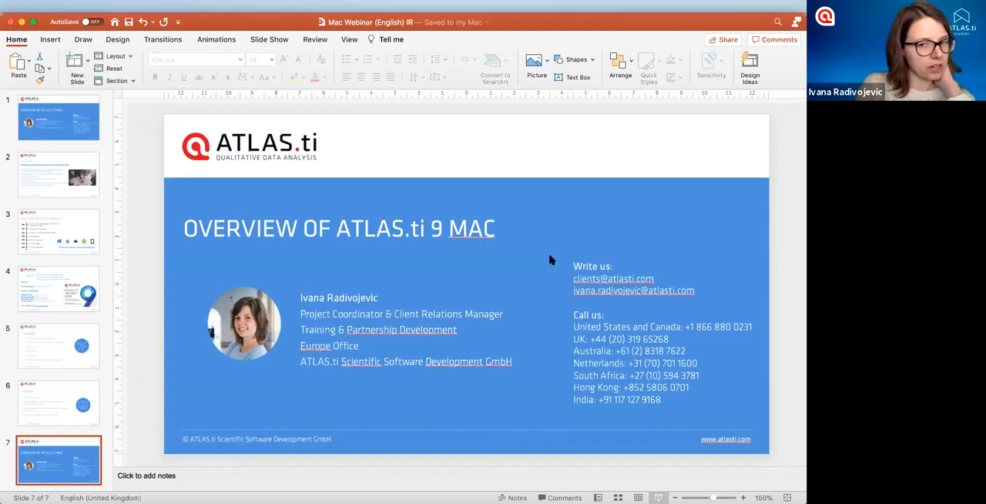
{"action": "key", "text": "super+Return"}
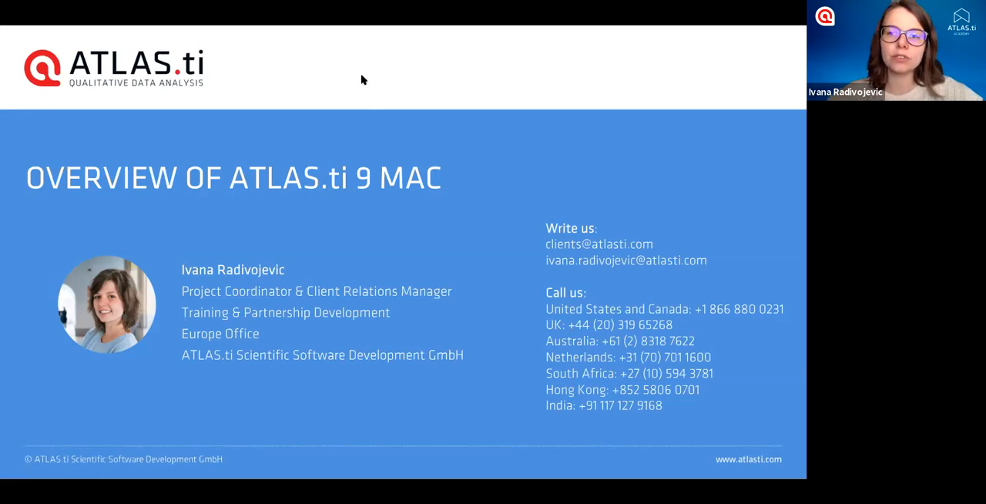
{"action": "left_click", "coordinate": [223, 161]}
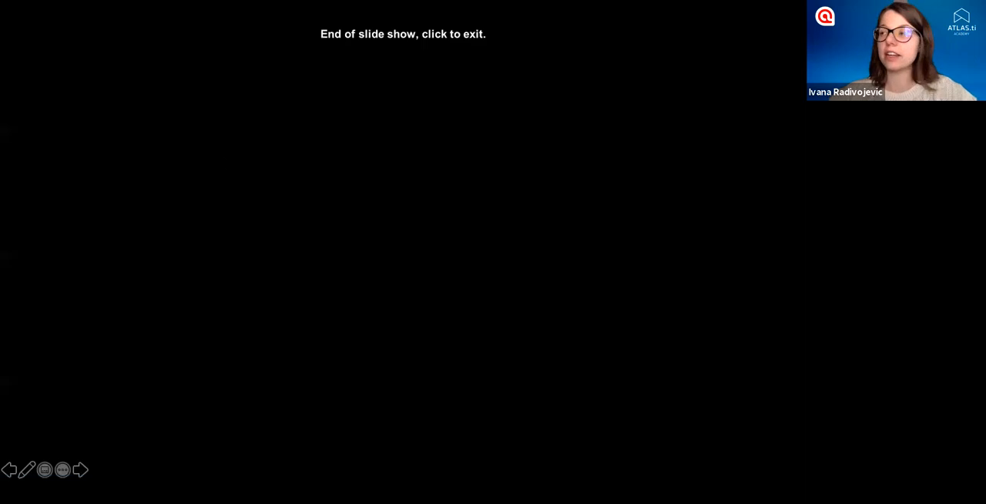
{"action": "left_click", "coordinate": [222, 161]}
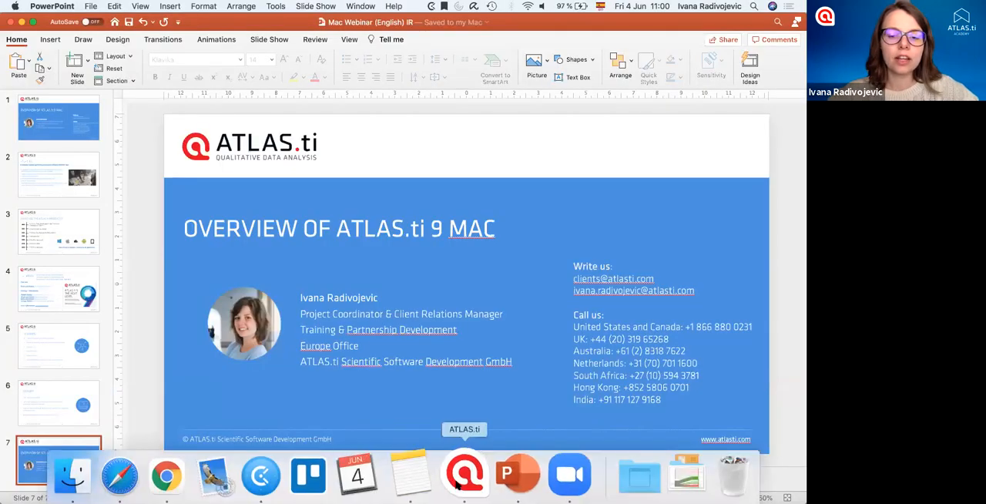
{"action": "left_click", "coordinate": [460, 478]}
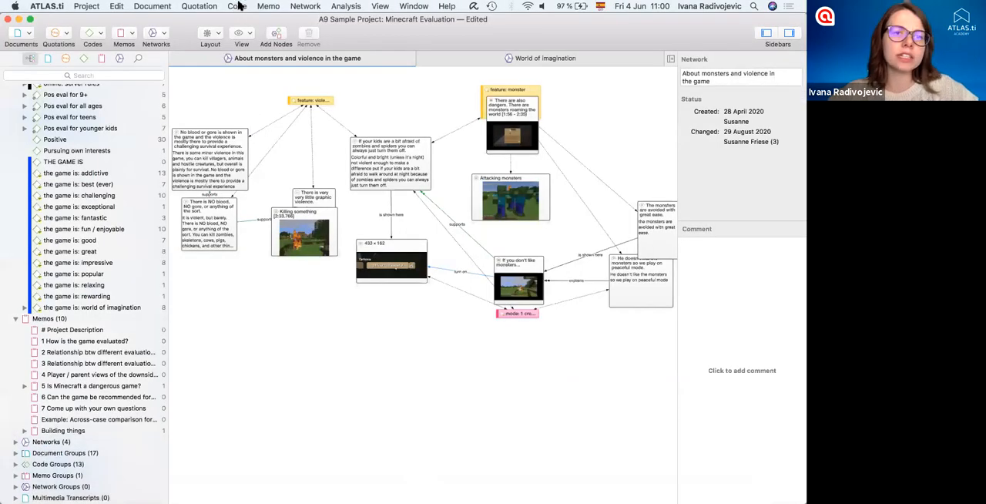
{"action": "left_click", "coordinate": [239, 6]}
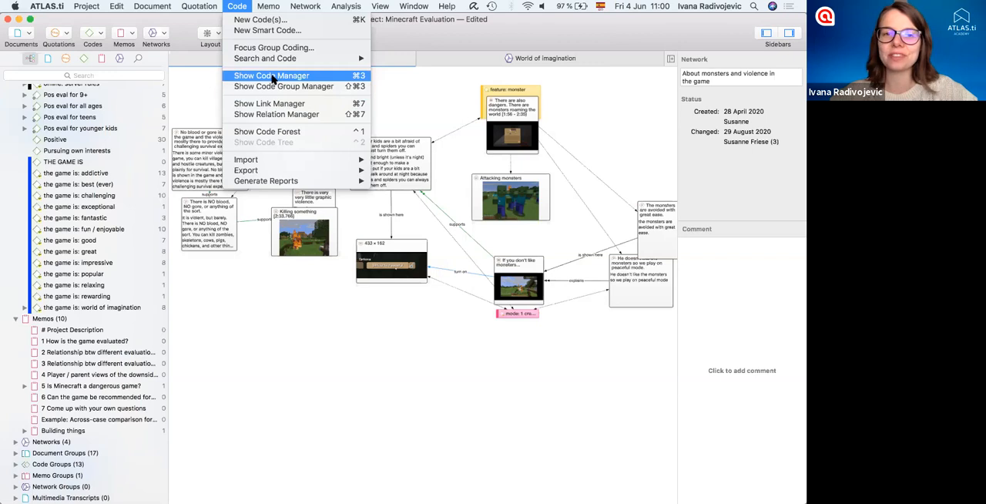
{"action": "left_click", "coordinate": [103, 45]}
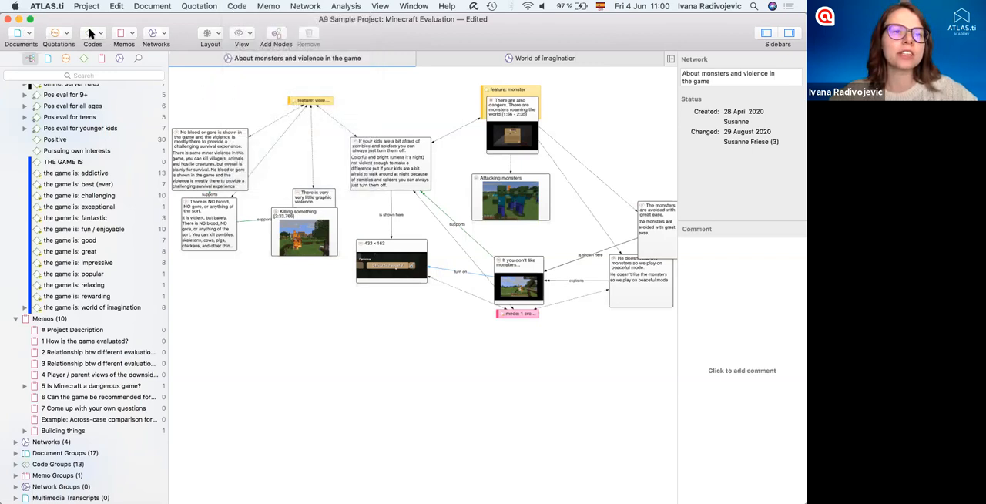
{"action": "left_click", "coordinate": [97, 34]}
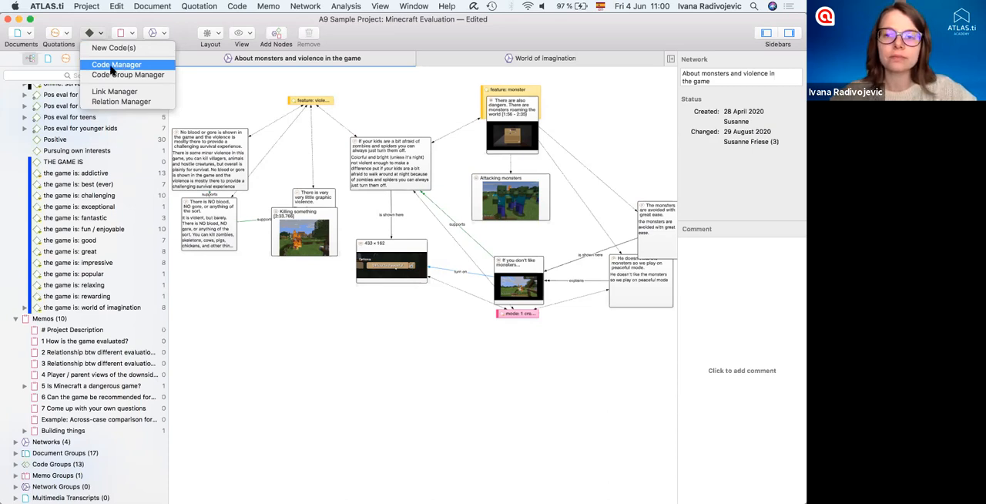
{"action": "left_click", "coordinate": [218, 86]}
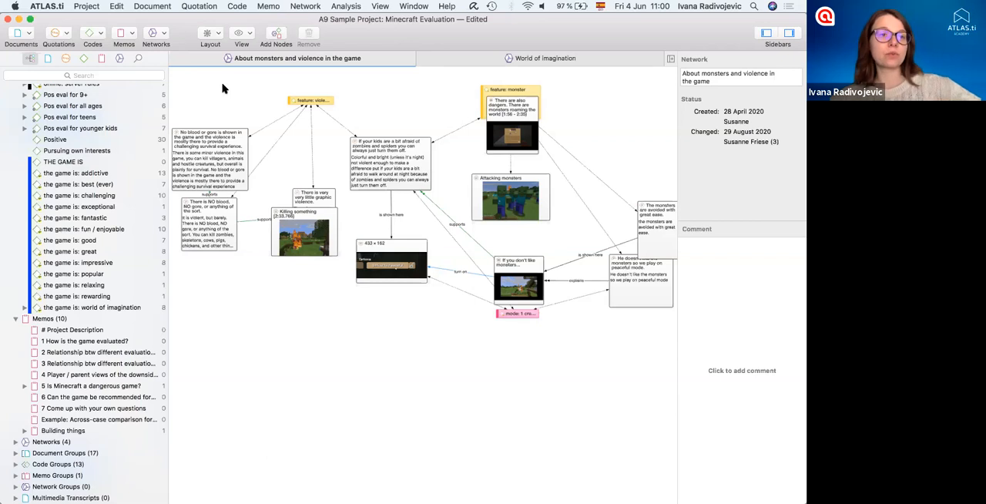
- Open the Word List/Cloud analysis for the Minecraft Evaluation project
{"action": "left_click", "coordinate": [339, 6]}
{"action": "left_click", "coordinate": [355, 75]}
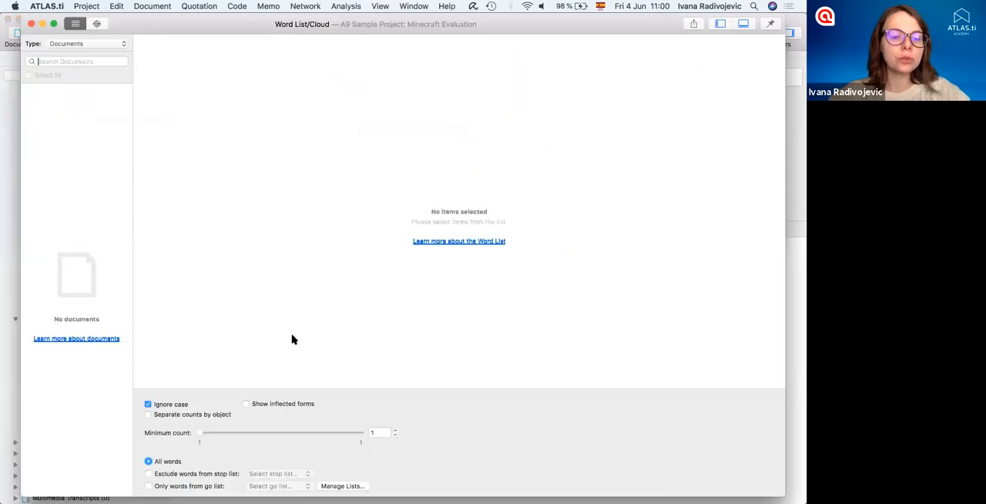
- Look at the stop and go list manager, and close it together with the Word List/Cloud window
{"action": "left_click", "coordinate": [343, 485]}
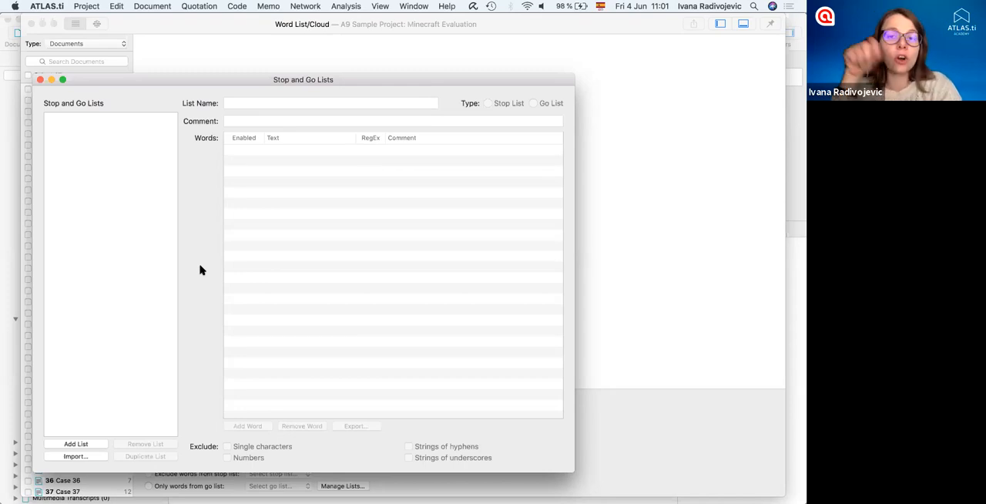
{"action": "left_click", "coordinate": [40, 79]}
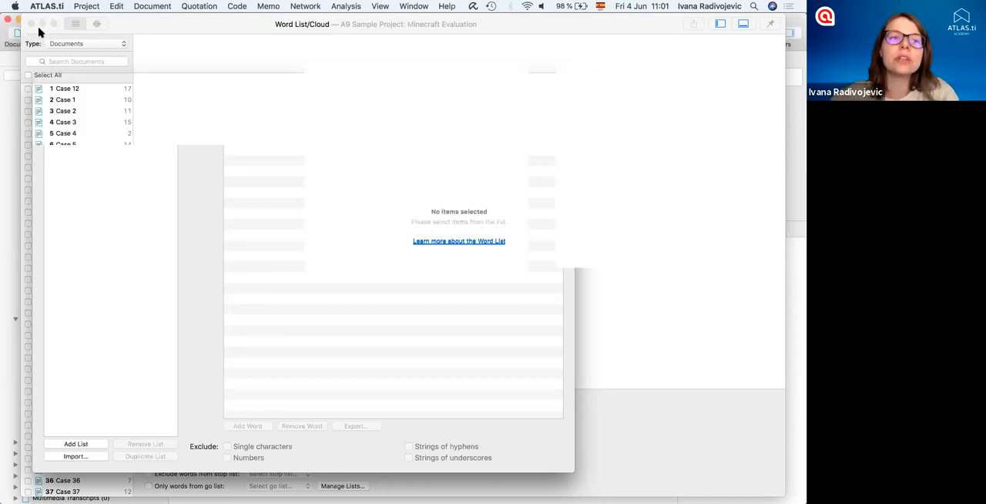
{"action": "left_click", "coordinate": [32, 24]}
- Show the available Search and Code methods, such as Text Search, without starting one
{"action": "left_click", "coordinate": [237, 6]}
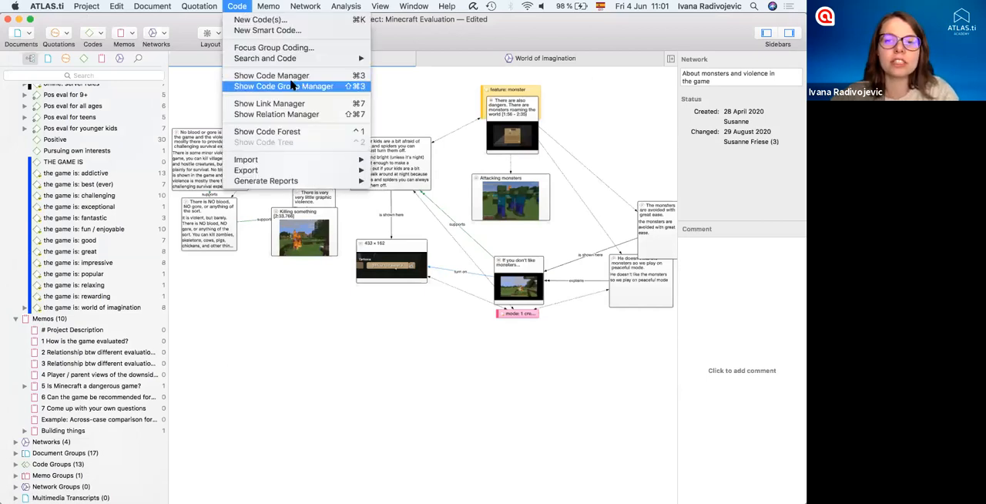
{"action": "mouse_move", "coordinate": [299, 58]}
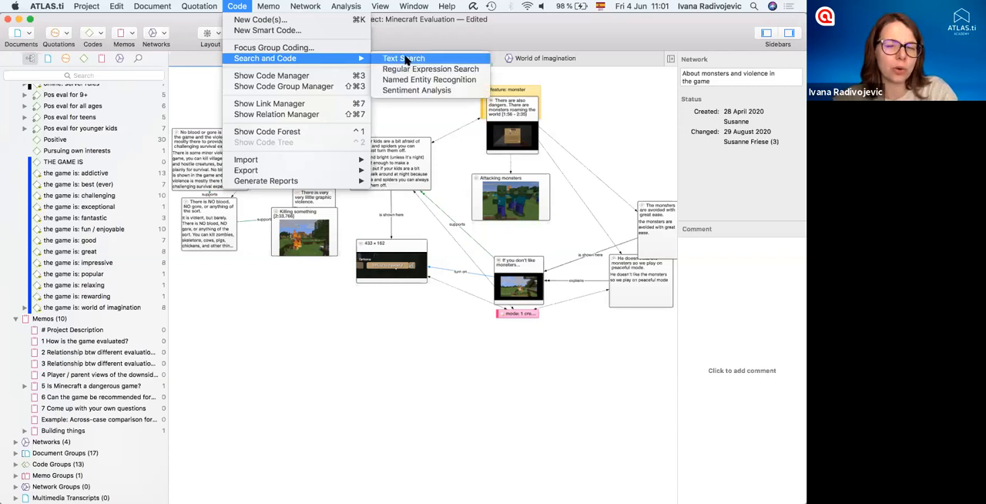
{"action": "left_click", "coordinate": [271, 263]}
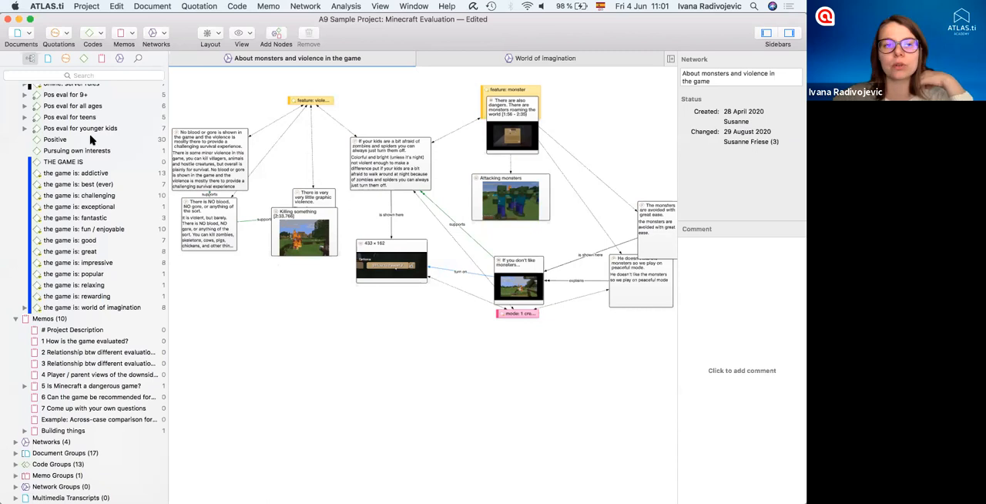
- Expand the project's document list and show the document import options, such as Survey, without importing anything
{"action": "scroll", "coordinate": [90, 139], "scroll_direction": "up", "scroll_amount": 10}
{"action": "scroll", "coordinate": [93, 207], "scroll_direction": "up", "scroll_amount": 10}
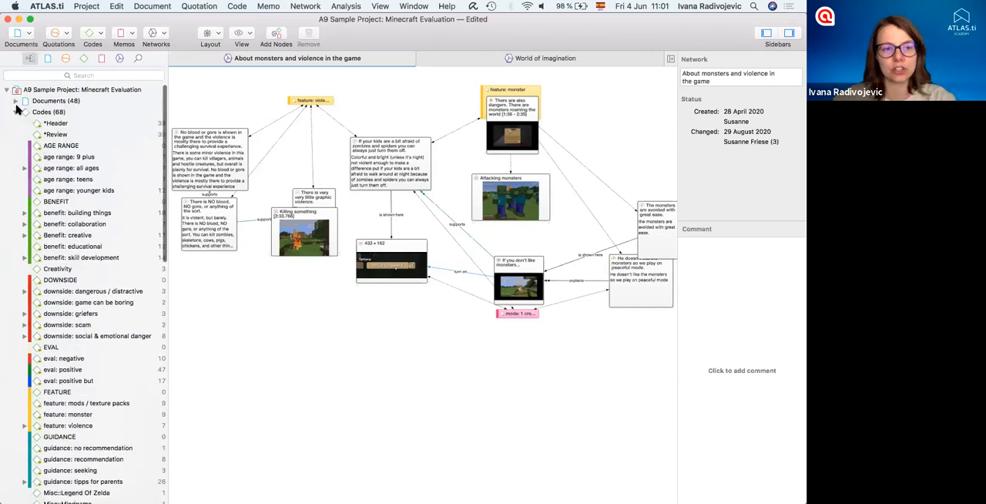
{"action": "left_click", "coordinate": [15, 101]}
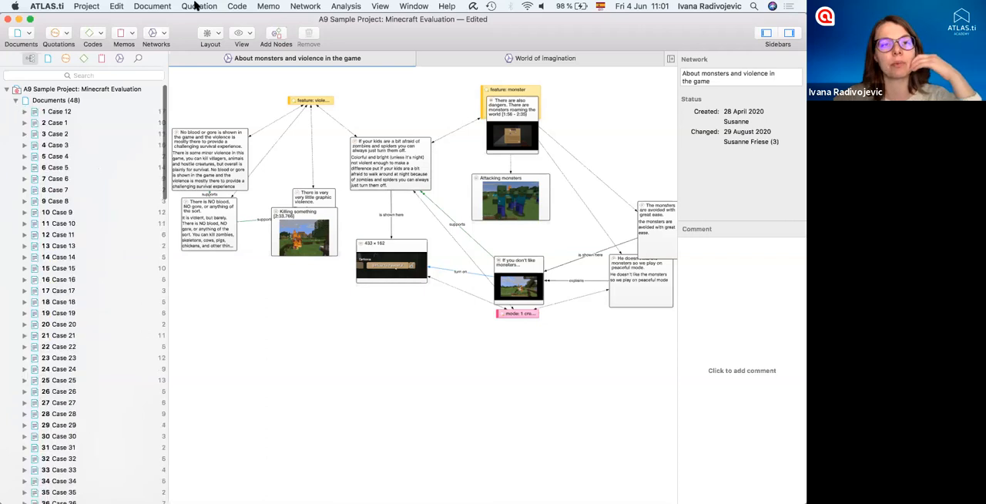
{"action": "left_click", "coordinate": [147, 6]}
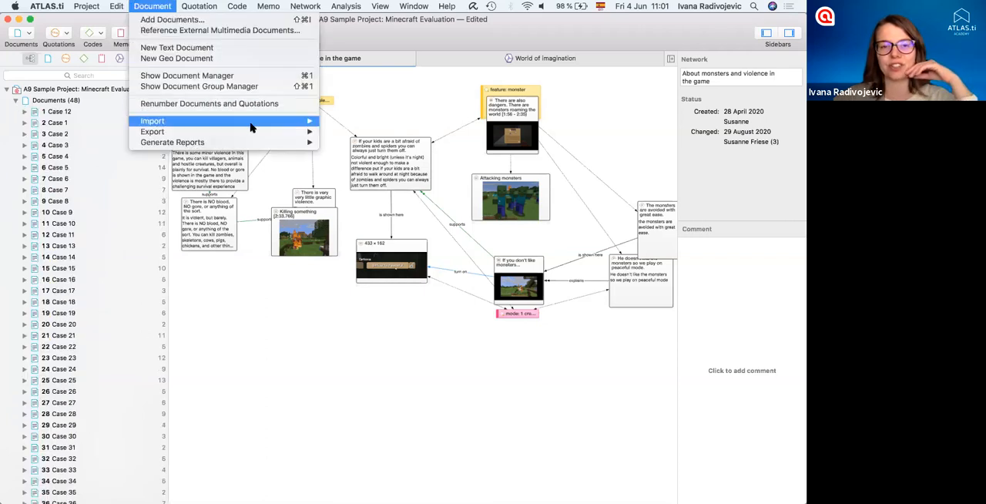
{"action": "mouse_move", "coordinate": [250, 122]}
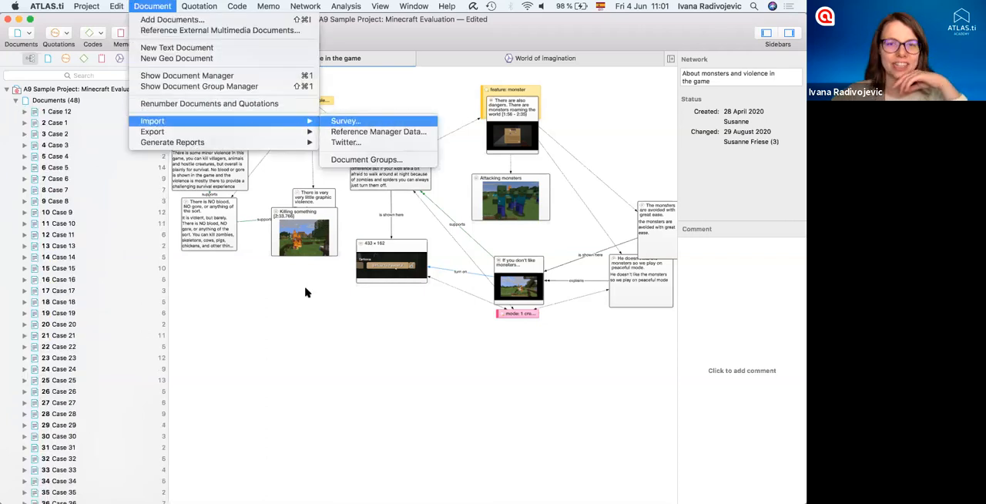
{"action": "left_click", "coordinate": [364, 329]}
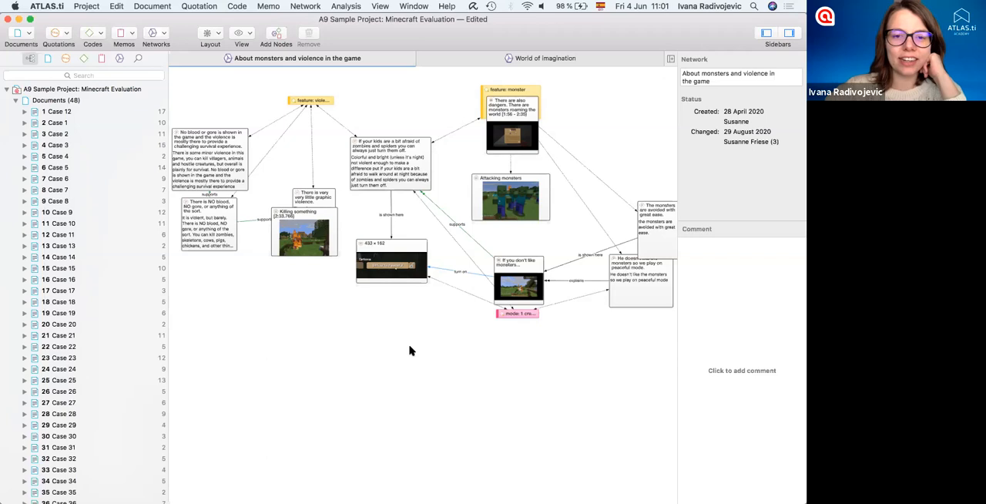
- Collapse the document list and examine the project's code list and the details of the code "benefit: skill development"
{"action": "left_click", "coordinate": [18, 101]}
{"action": "left_click", "coordinate": [15, 112]}
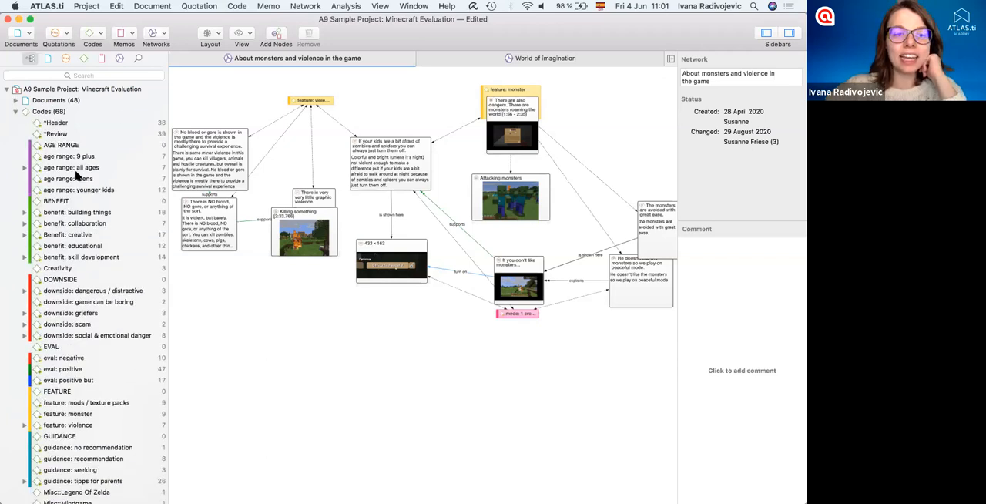
{"action": "scroll", "coordinate": [77, 161], "scroll_direction": "down", "scroll_amount": 1}
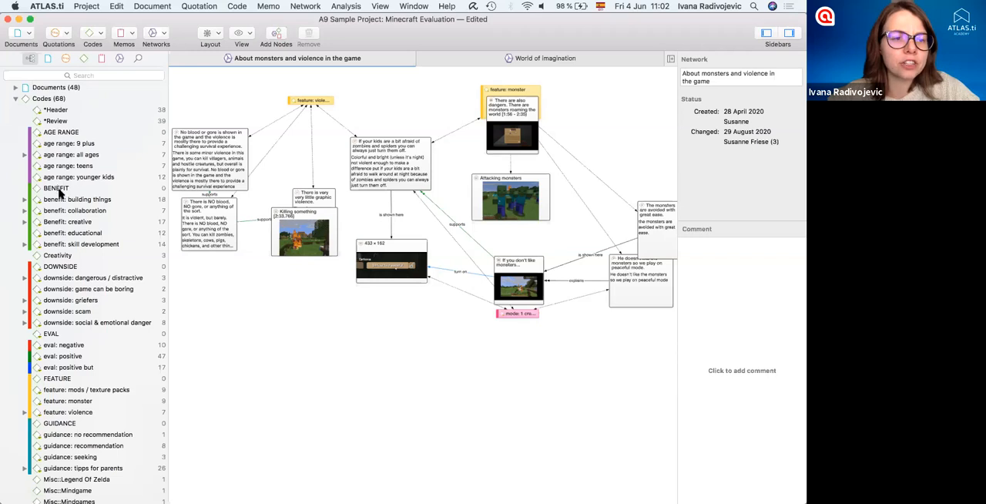
{"action": "left_click", "coordinate": [82, 243]}
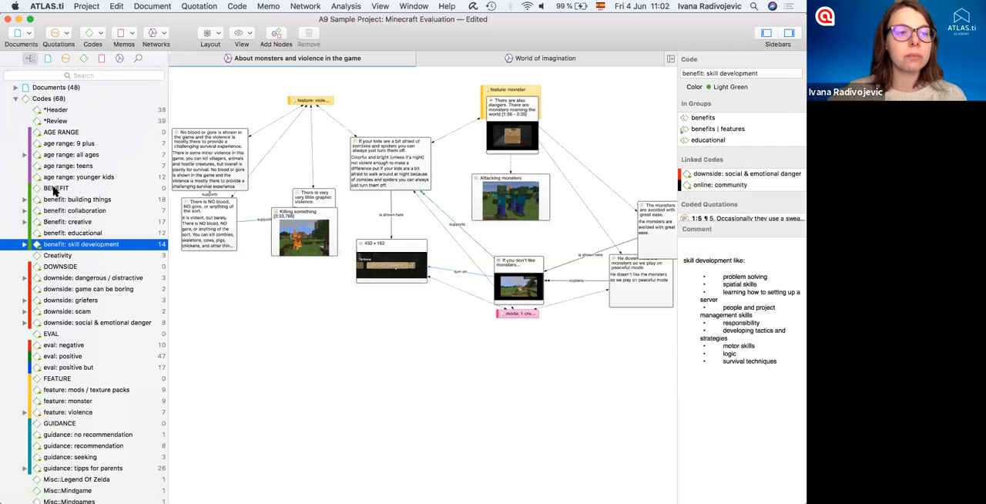
{"action": "scroll", "coordinate": [67, 281], "scroll_direction": "down", "scroll_amount": 10}
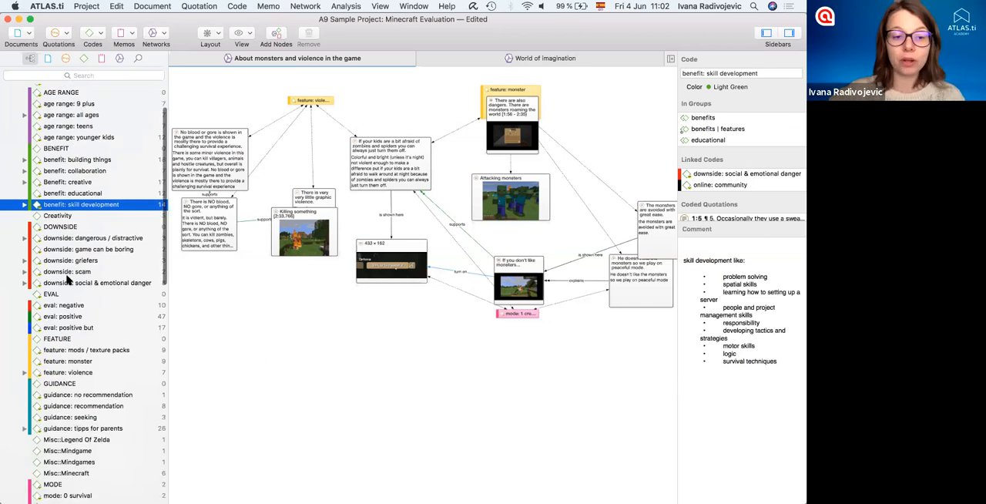
{"action": "scroll", "coordinate": [68, 281], "scroll_direction": "down", "scroll_amount": 2}
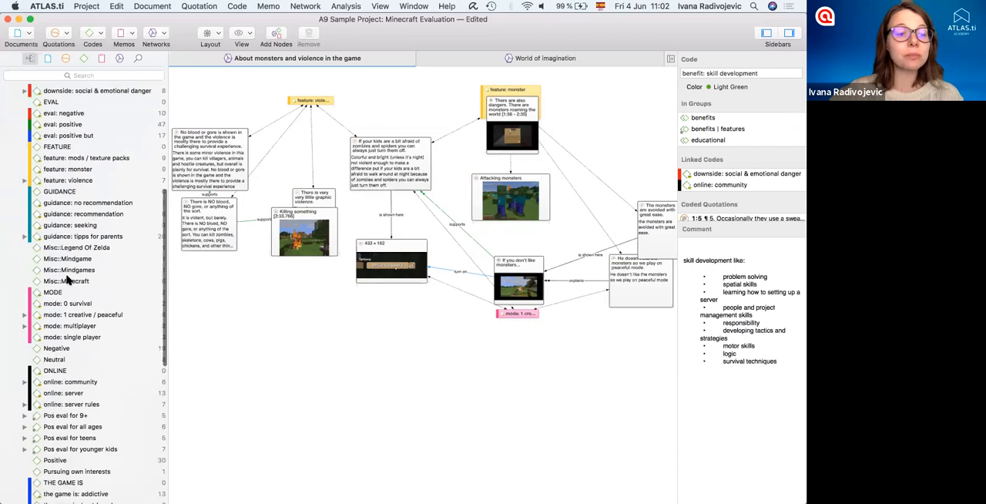
{"action": "scroll", "coordinate": [68, 280], "scroll_direction": "up", "scroll_amount": 3}
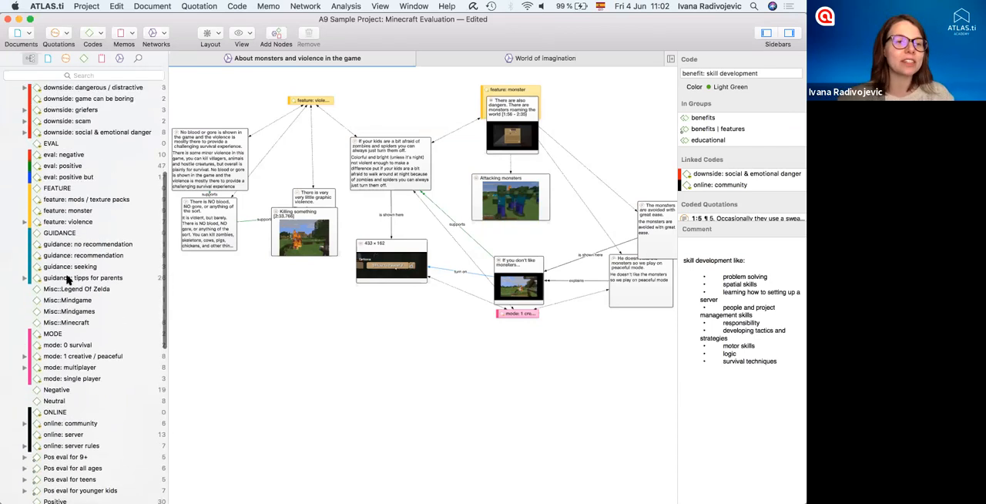
{"action": "scroll", "coordinate": [67, 280], "scroll_direction": "up", "scroll_amount": 5}
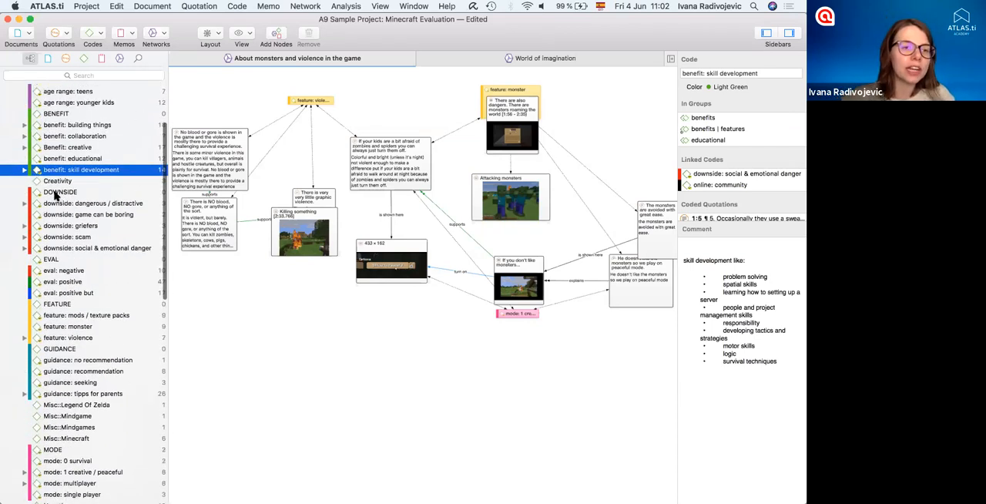
- Examine the properties and comments of the codes DOWNSIDE, EVAL, FEATURE, "feature: mods / texture packs" and Creativity
{"action": "left_click", "coordinate": [61, 192]}
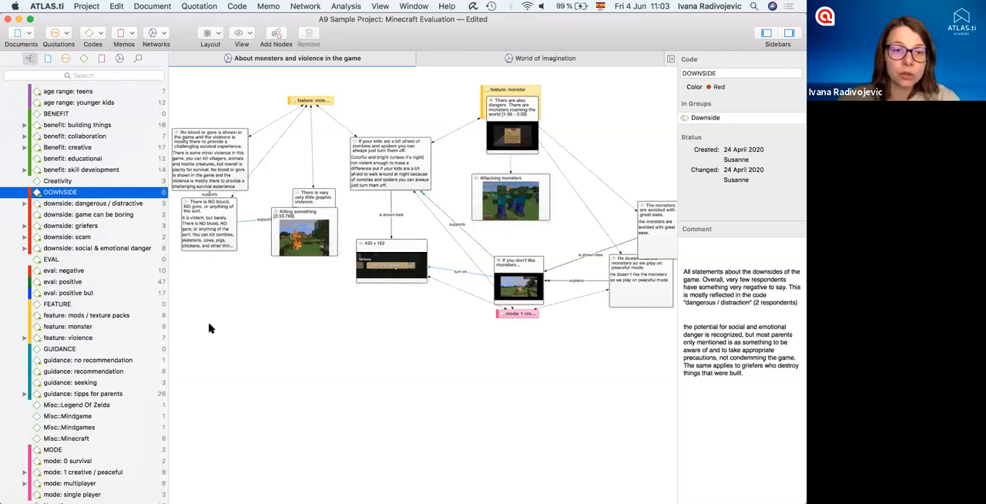
{"action": "left_click", "coordinate": [96, 259]}
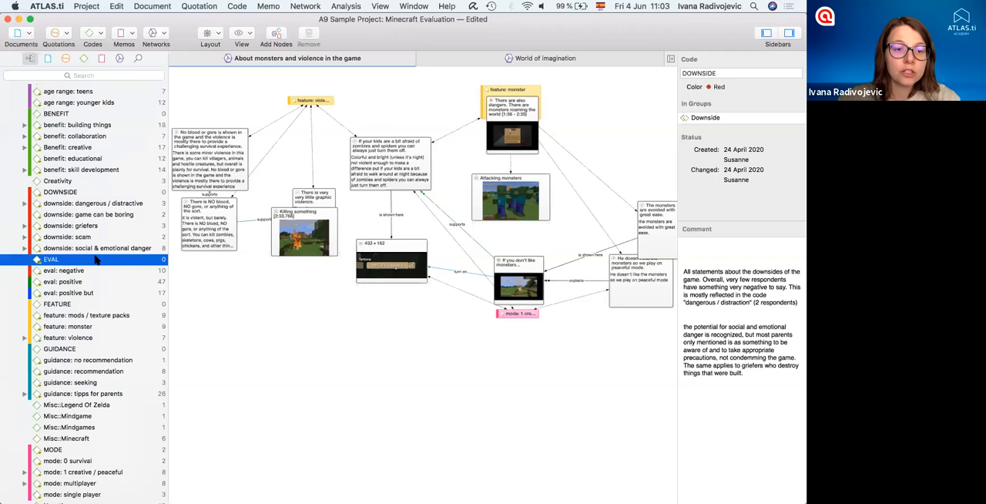
{"action": "left_click", "coordinate": [90, 305]}
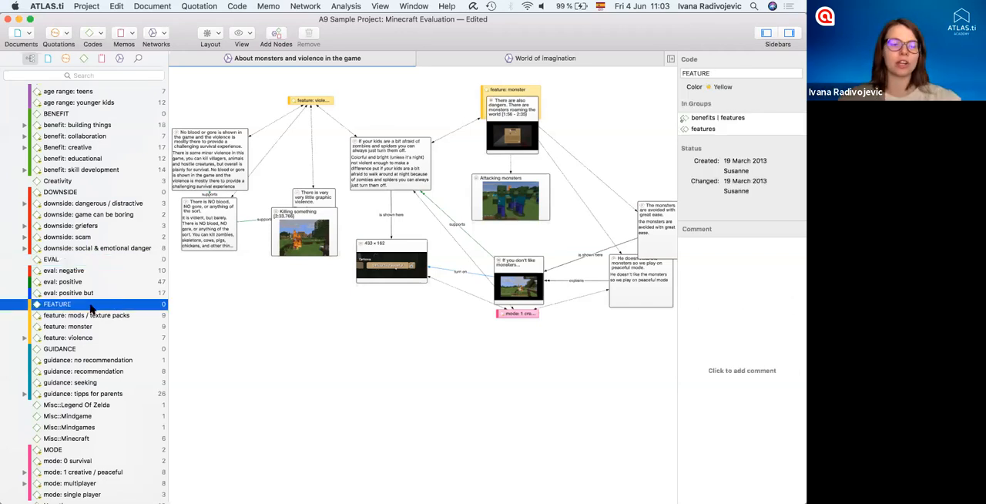
{"action": "left_click", "coordinate": [70, 316]}
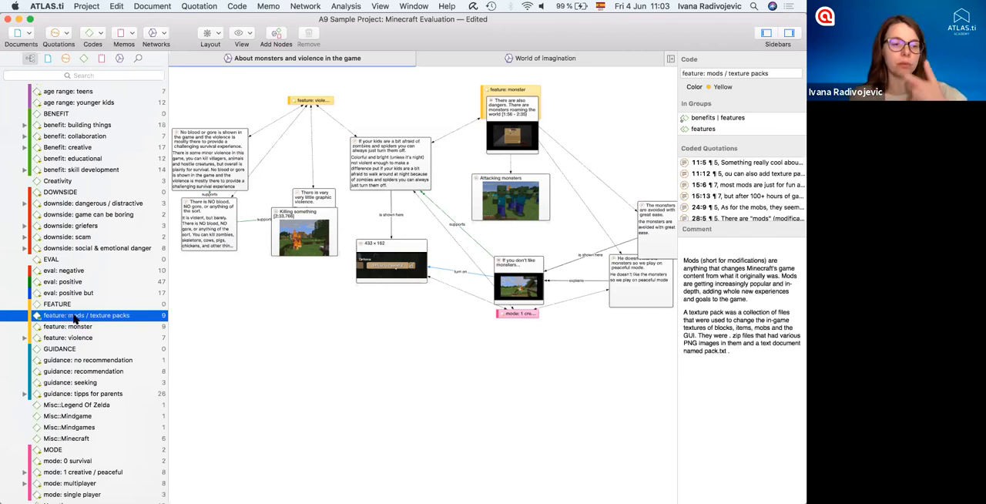
{"action": "scroll", "coordinate": [54, 195], "scroll_direction": "up", "scroll_amount": 1}
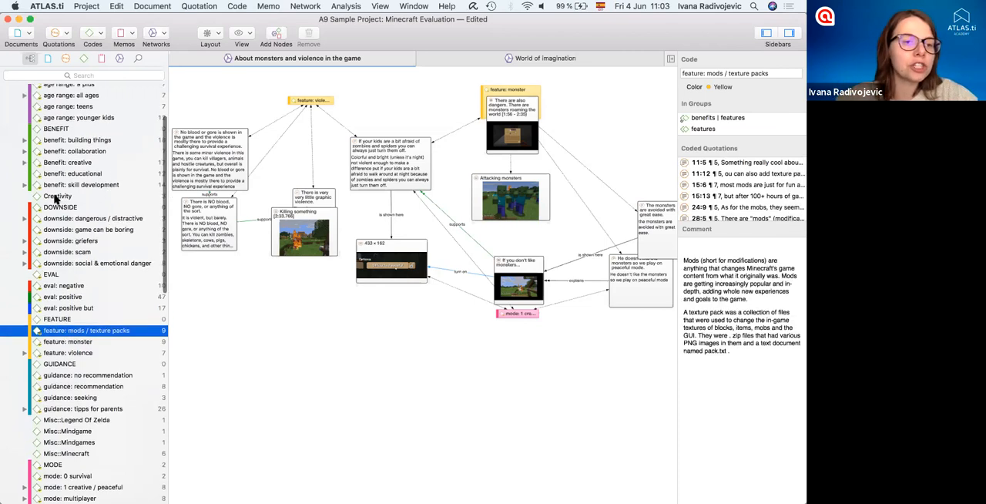
{"action": "left_click", "coordinate": [56, 196]}
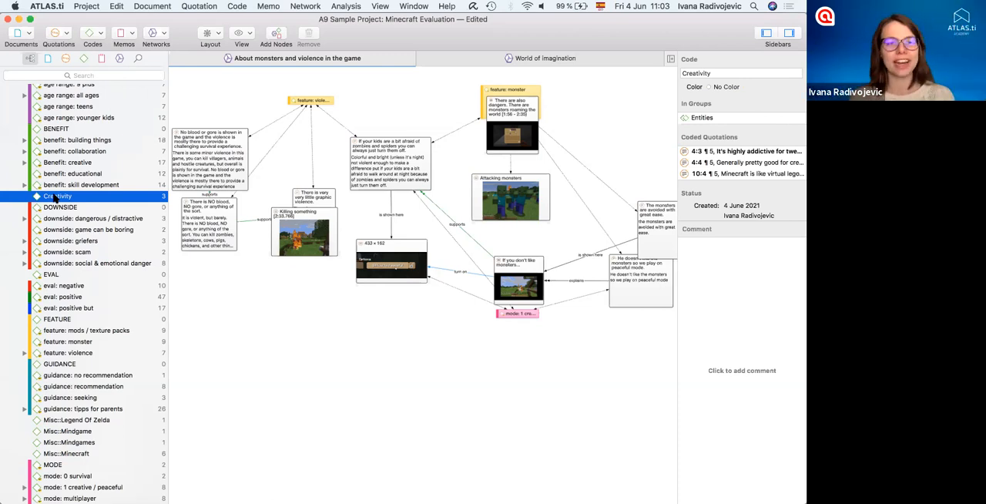
- In the Code Manager, add Creativity, selected with the collaboration, creative and educational benefit codes, to the benefits group and filter by that group
{"action": "left_click", "coordinate": [89, 33]}
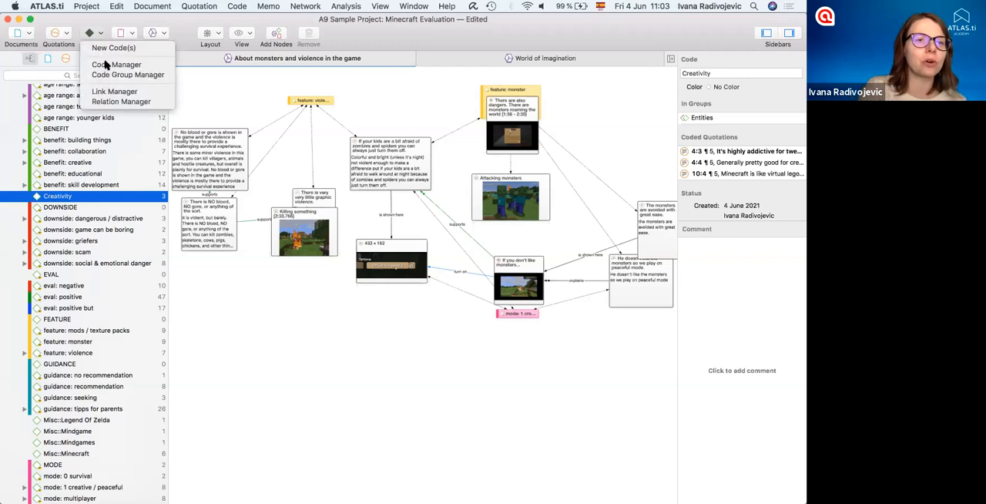
{"action": "left_click", "coordinate": [107, 65]}
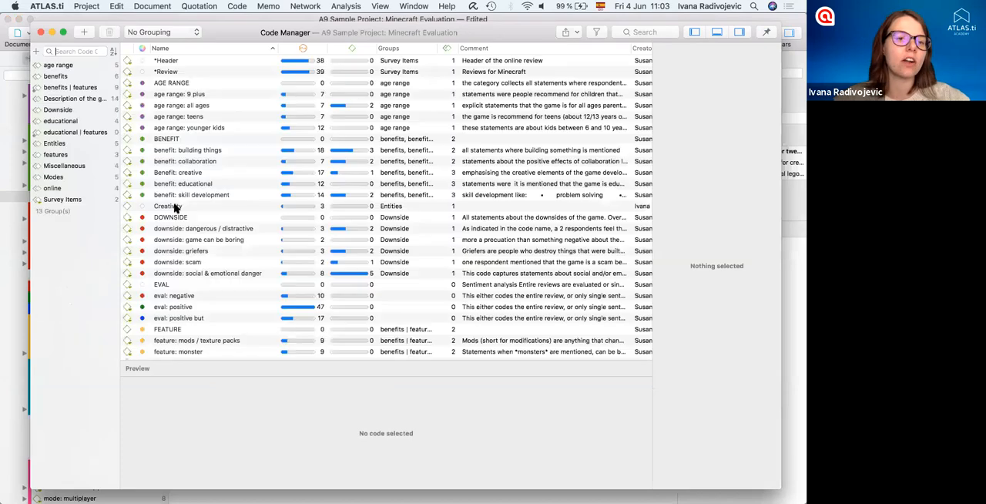
{"action": "left_click", "coordinate": [174, 205]}
{"action": "left_click", "coordinate": [182, 183], "text": "super"}
{"action": "left_click", "coordinate": [181, 161], "text": "super"}
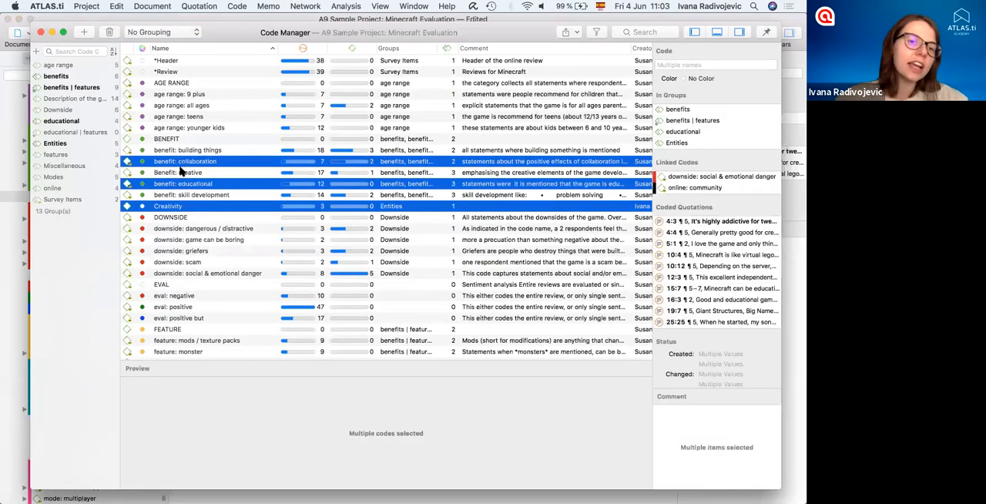
{"action": "left_click", "coordinate": [164, 172], "text": "super"}
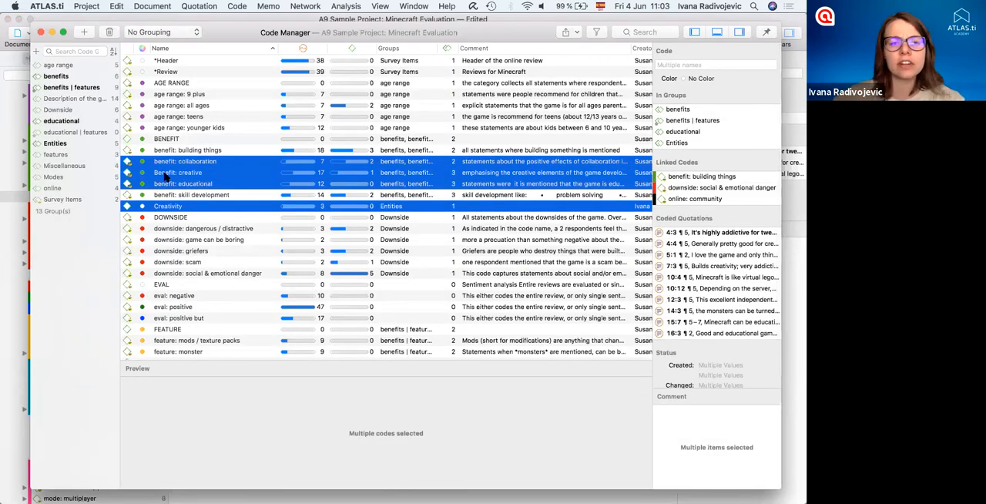
{"action": "left_click_drag", "start_coordinate": [90, 98], "coordinate": [68, 77]}
{"action": "left_click", "coordinate": [67, 77]}
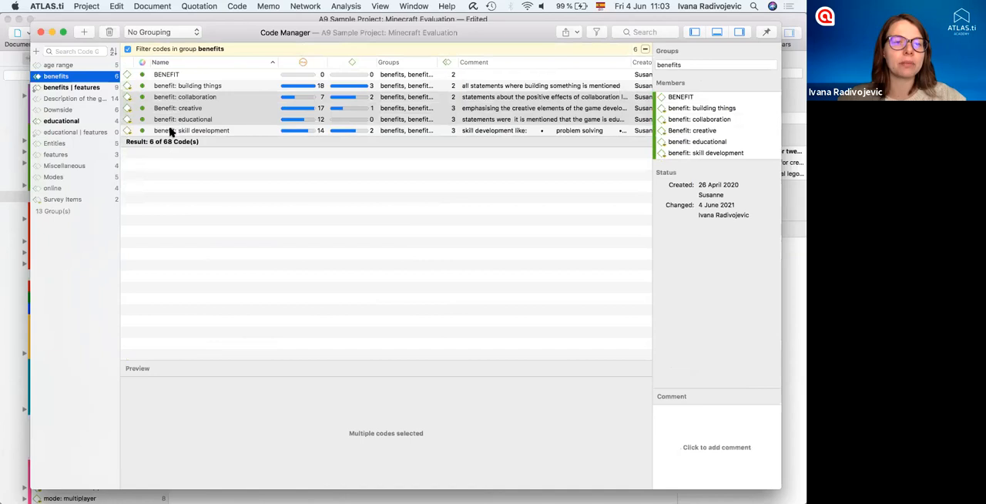
- Rename the Creativity code to "Benefit: creativity" and set its color to Light Green
{"action": "left_click", "coordinate": [169, 143]}
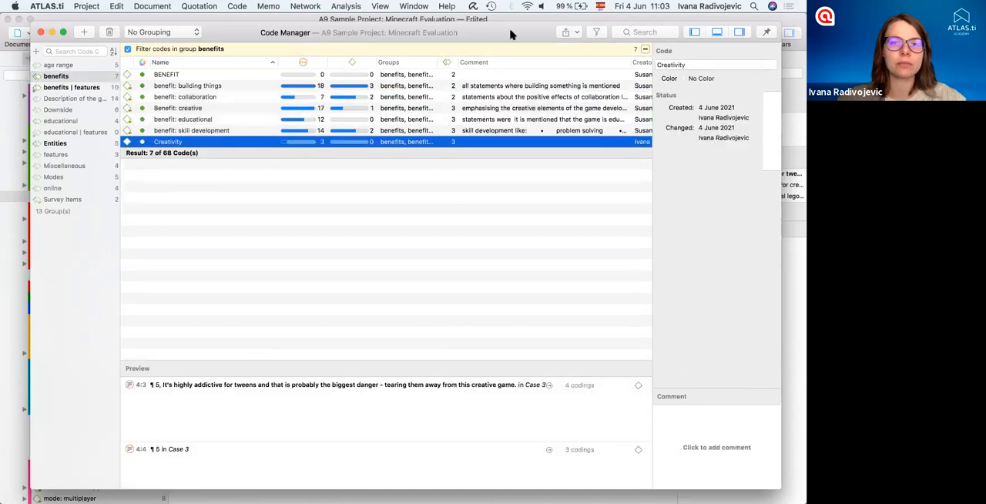
{"action": "left_click", "coordinate": [660, 66]}
{"action": "key", "text": "BackSpace"}
{"action": "type", "text": "Benefit: c"}
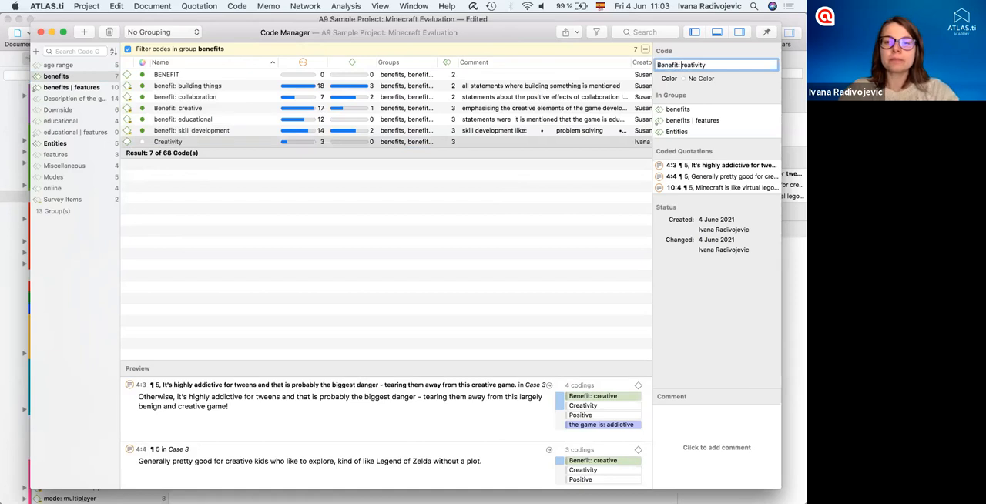
{"action": "left_click", "coordinate": [177, 165]}
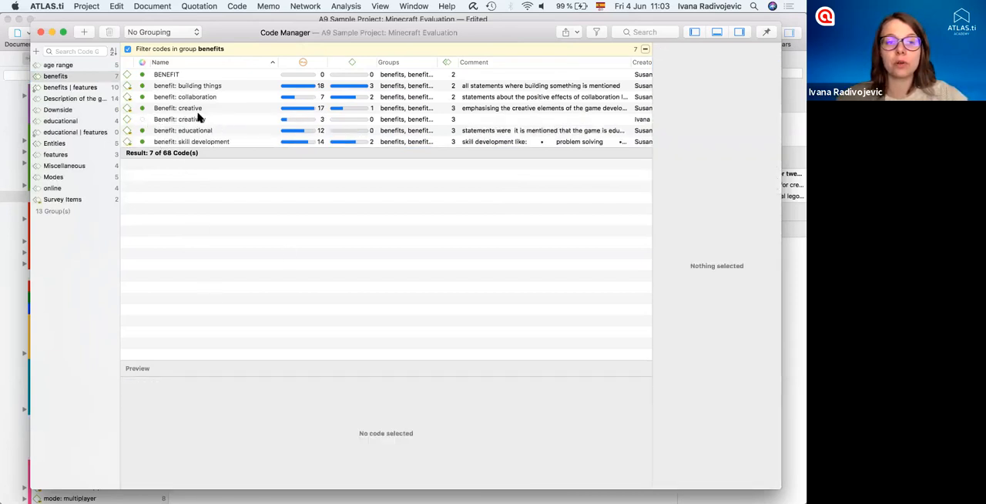
{"action": "left_click", "coordinate": [142, 119]}
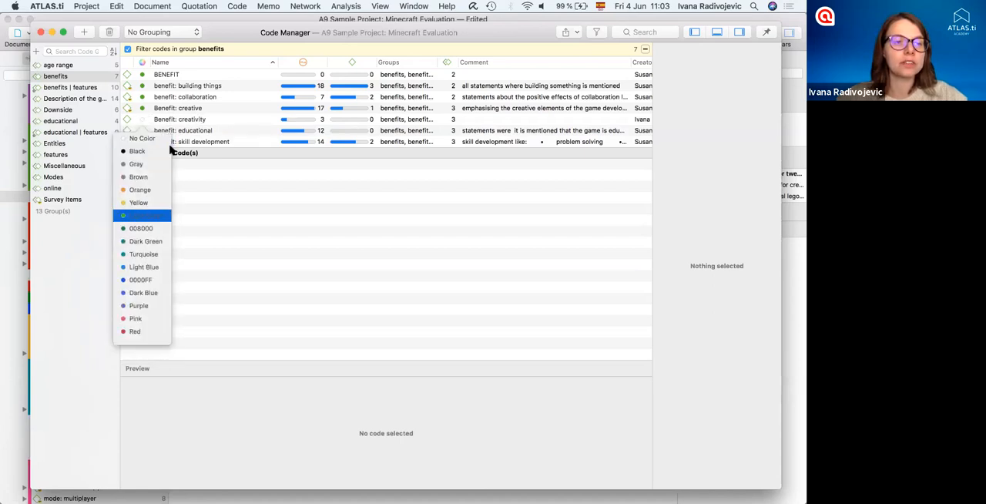
{"action": "left_click", "coordinate": [139, 219]}
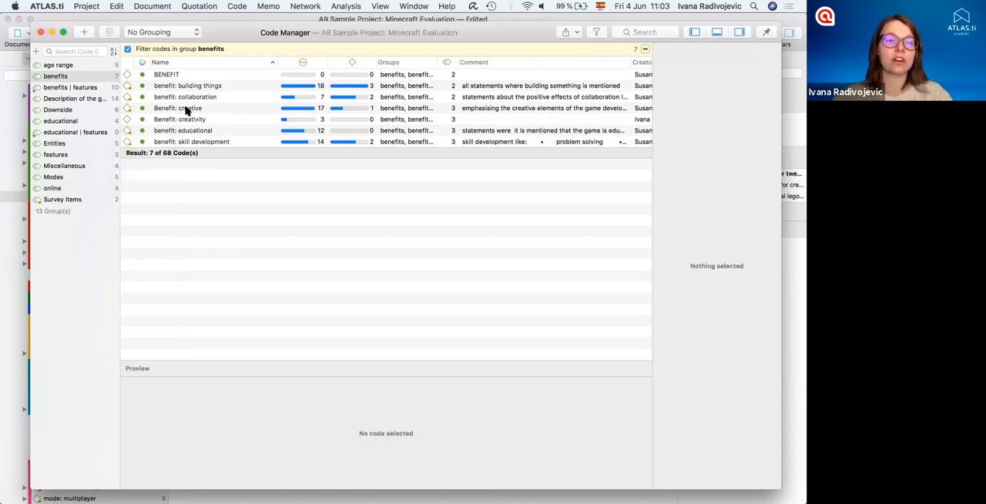
- Merge the code "Benefit: creative" into "Benefit: creativity" and clear the benefits group filter
{"action": "left_click_drag", "start_coordinate": [196, 108], "coordinate": [205, 122]}
{"action": "left_click", "coordinate": [239, 124]}
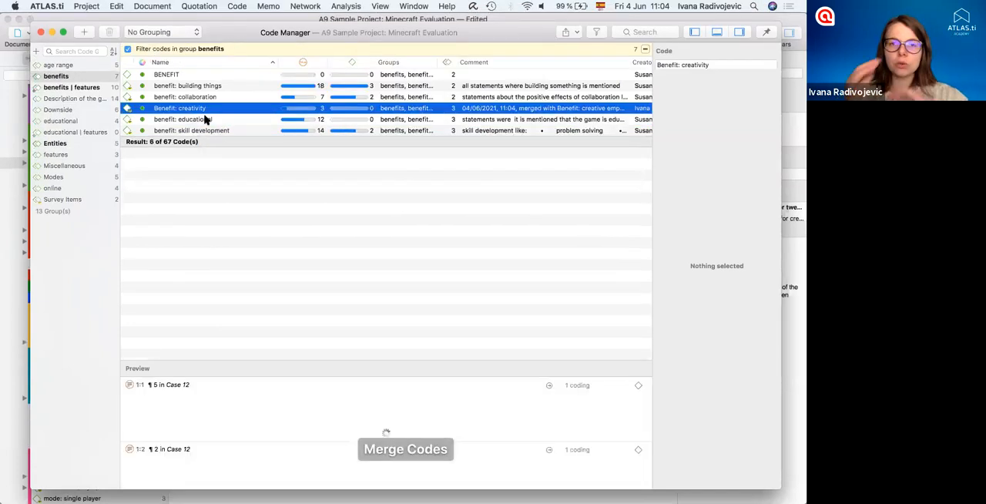
{"action": "left_click", "coordinate": [87, 276]}
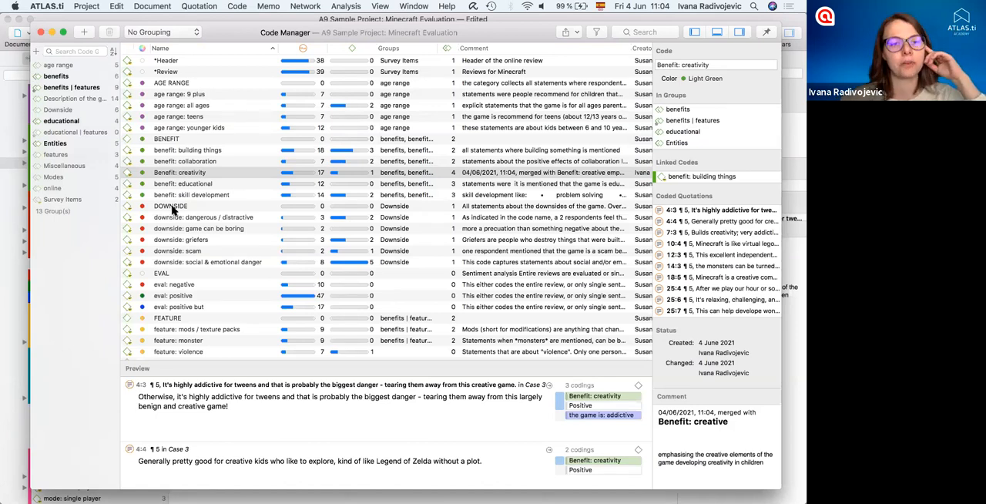
- Look through the code list and the actions available for the *Header code, and close the Code Manager
{"action": "scroll", "coordinate": [175, 254], "scroll_direction": "down", "scroll_amount": 5}
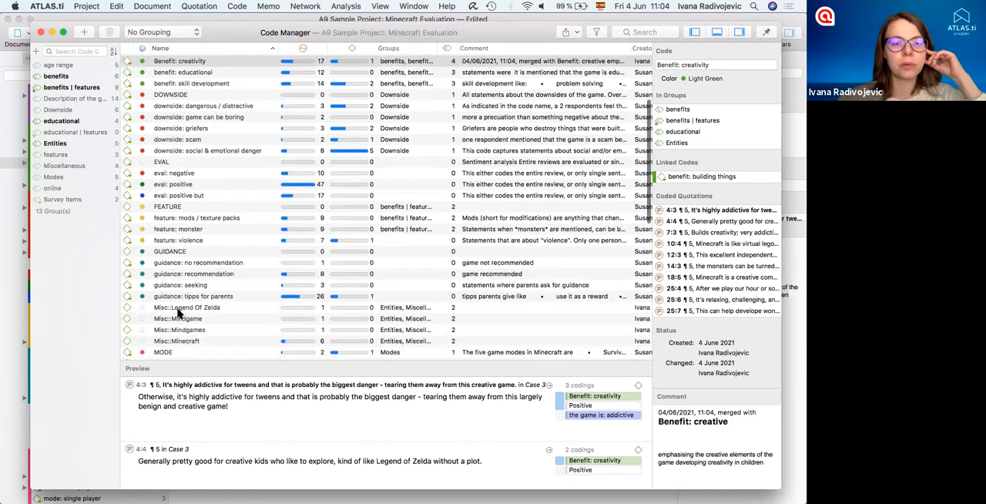
{"action": "scroll", "coordinate": [181, 322], "scroll_direction": "down", "scroll_amount": 4}
{"action": "scroll", "coordinate": [183, 323], "scroll_direction": "down", "scroll_amount": 5}
{"action": "scroll", "coordinate": [182, 322], "scroll_direction": "up", "scroll_amount": 14}
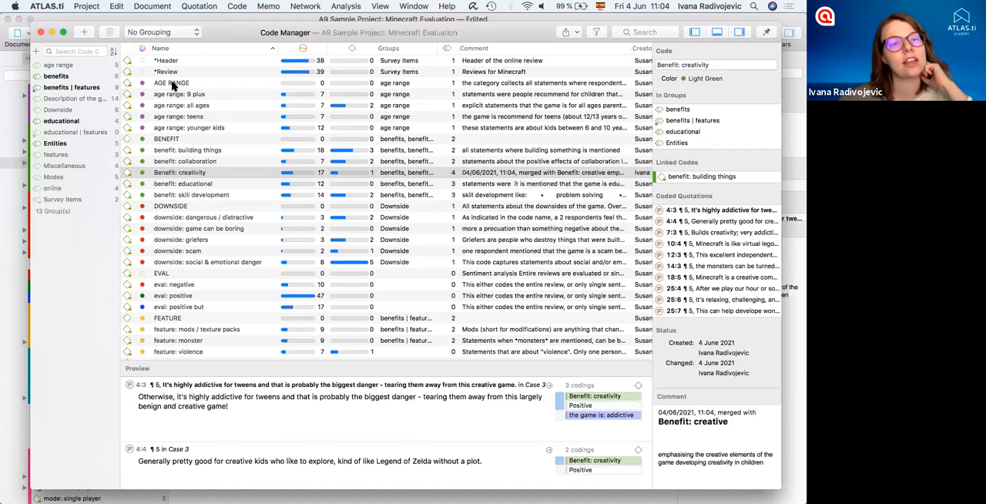
{"action": "scroll", "coordinate": [236, 245], "scroll_direction": "down", "scroll_amount": 1}
{"action": "scroll", "coordinate": [235, 244], "scroll_direction": "up", "scroll_amount": 1}
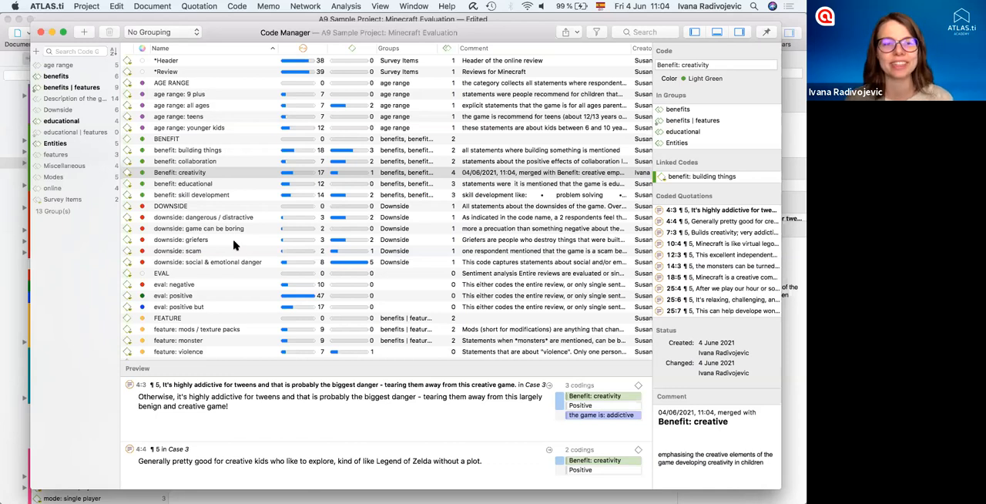
{"action": "left_click", "coordinate": [177, 62]}
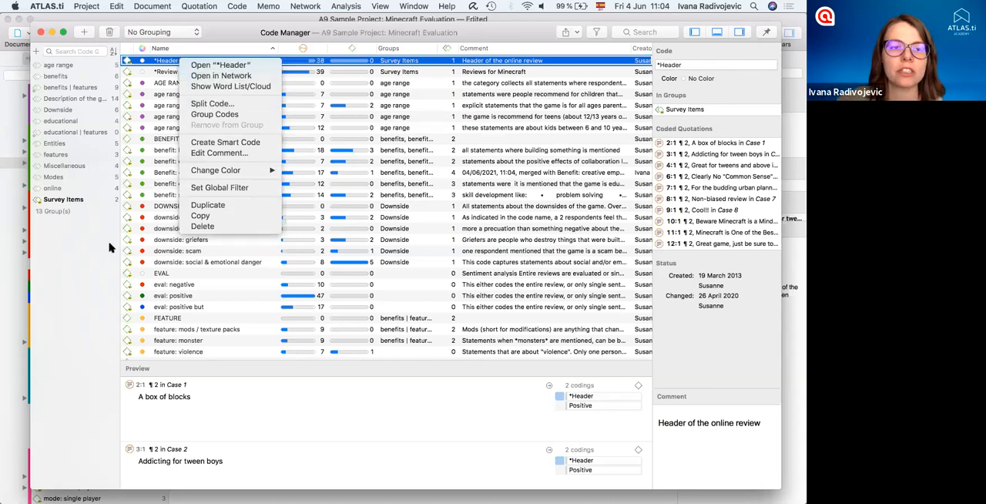
{"action": "left_click", "coordinate": [421, 237]}
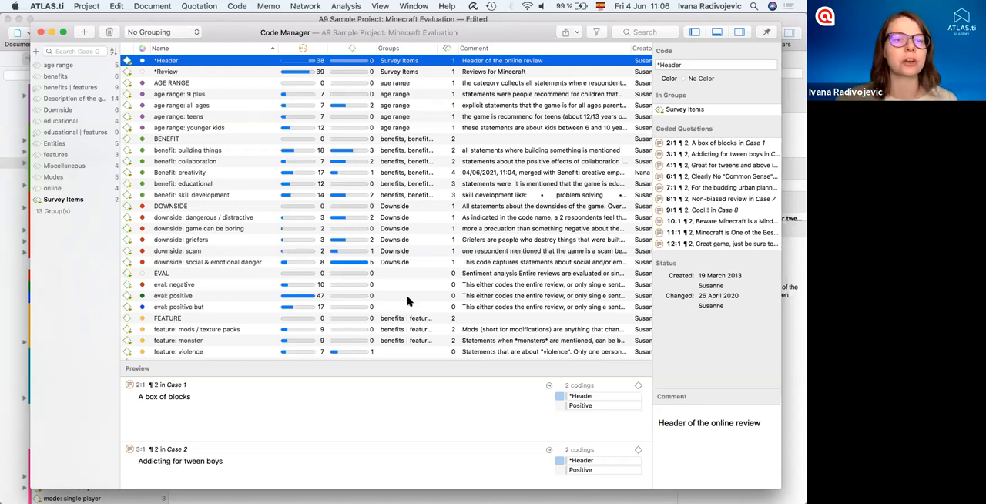
{"action": "left_click", "coordinate": [41, 33]}
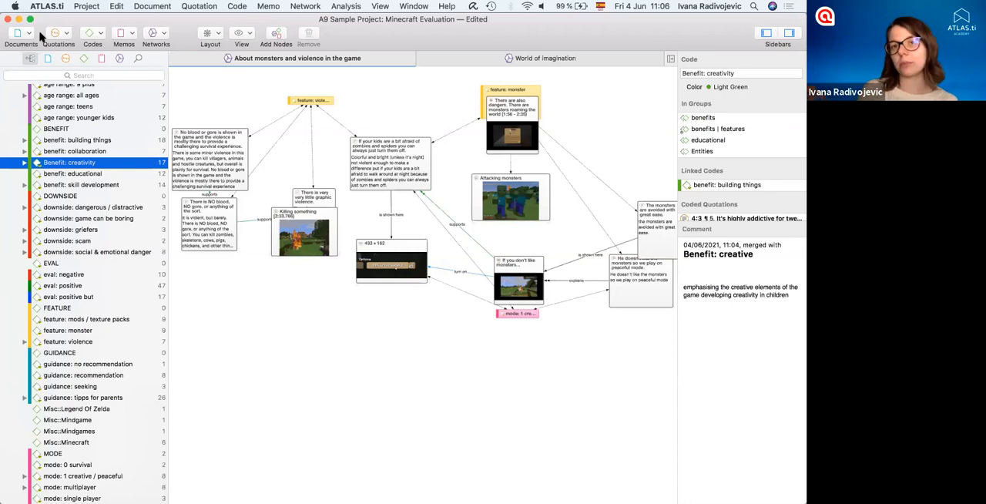
- Examine the available project export formats without exporting anything
{"action": "left_click", "coordinate": [84, 7]}
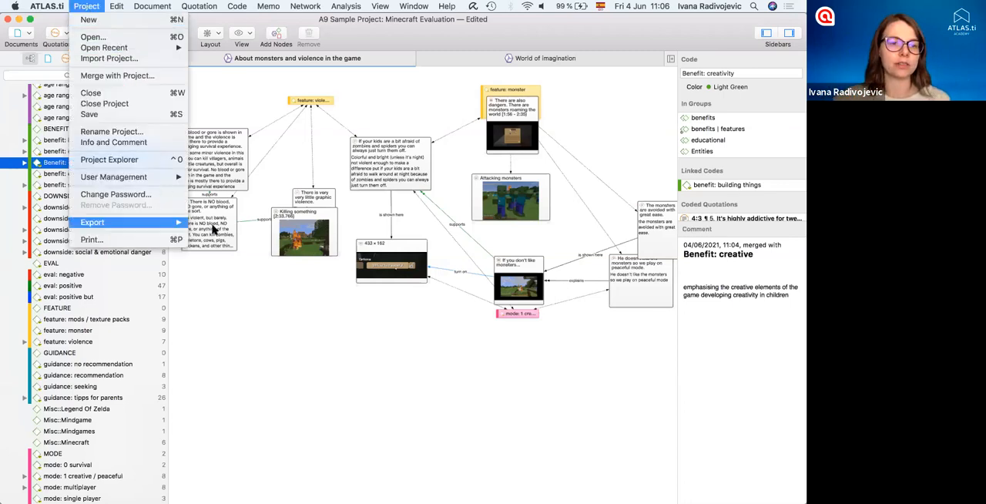
{"action": "mouse_move", "coordinate": [181, 222]}
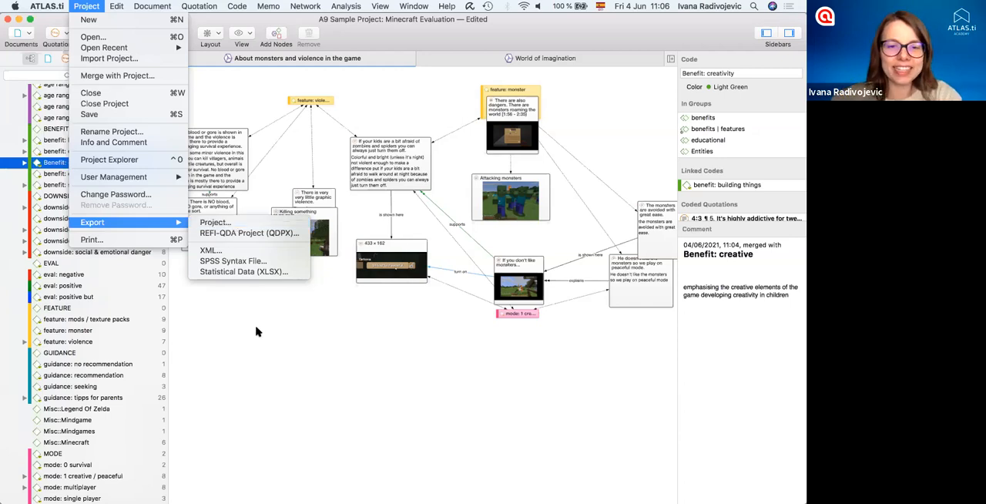
{"action": "left_click", "coordinate": [367, 305]}
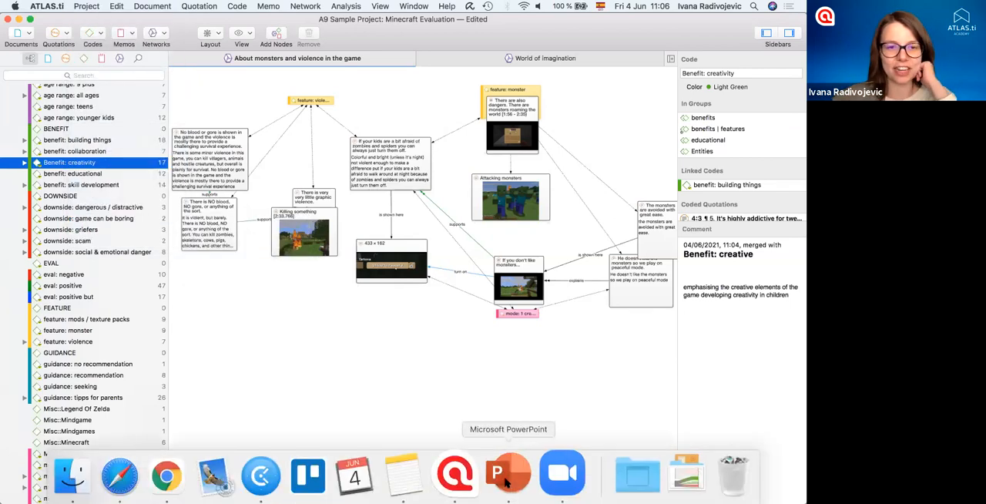
- Switch to PowerPoint and start the slide show from the closing contact slide 7, "Overview of ATLAS.ti 9 Mac"
{"action": "left_click", "coordinate": [506, 479]}
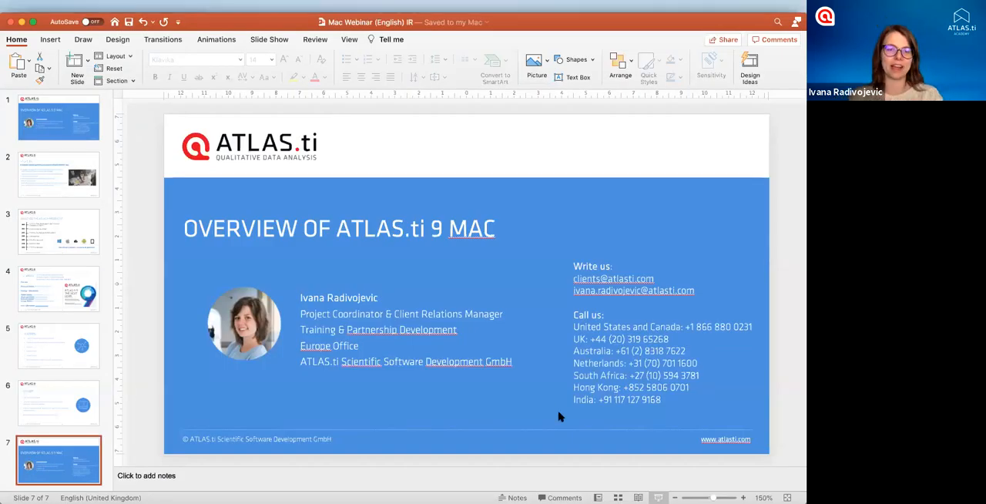
{"action": "key", "text": "super+Return"}
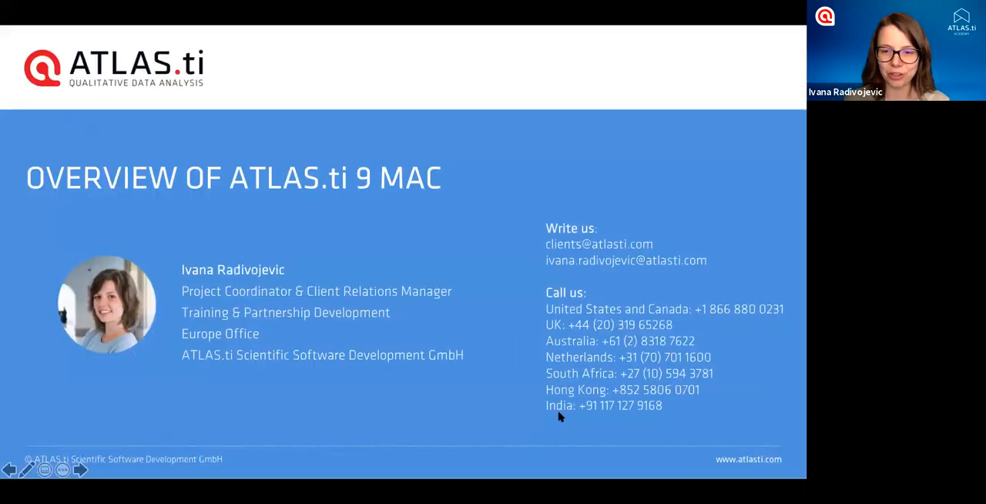